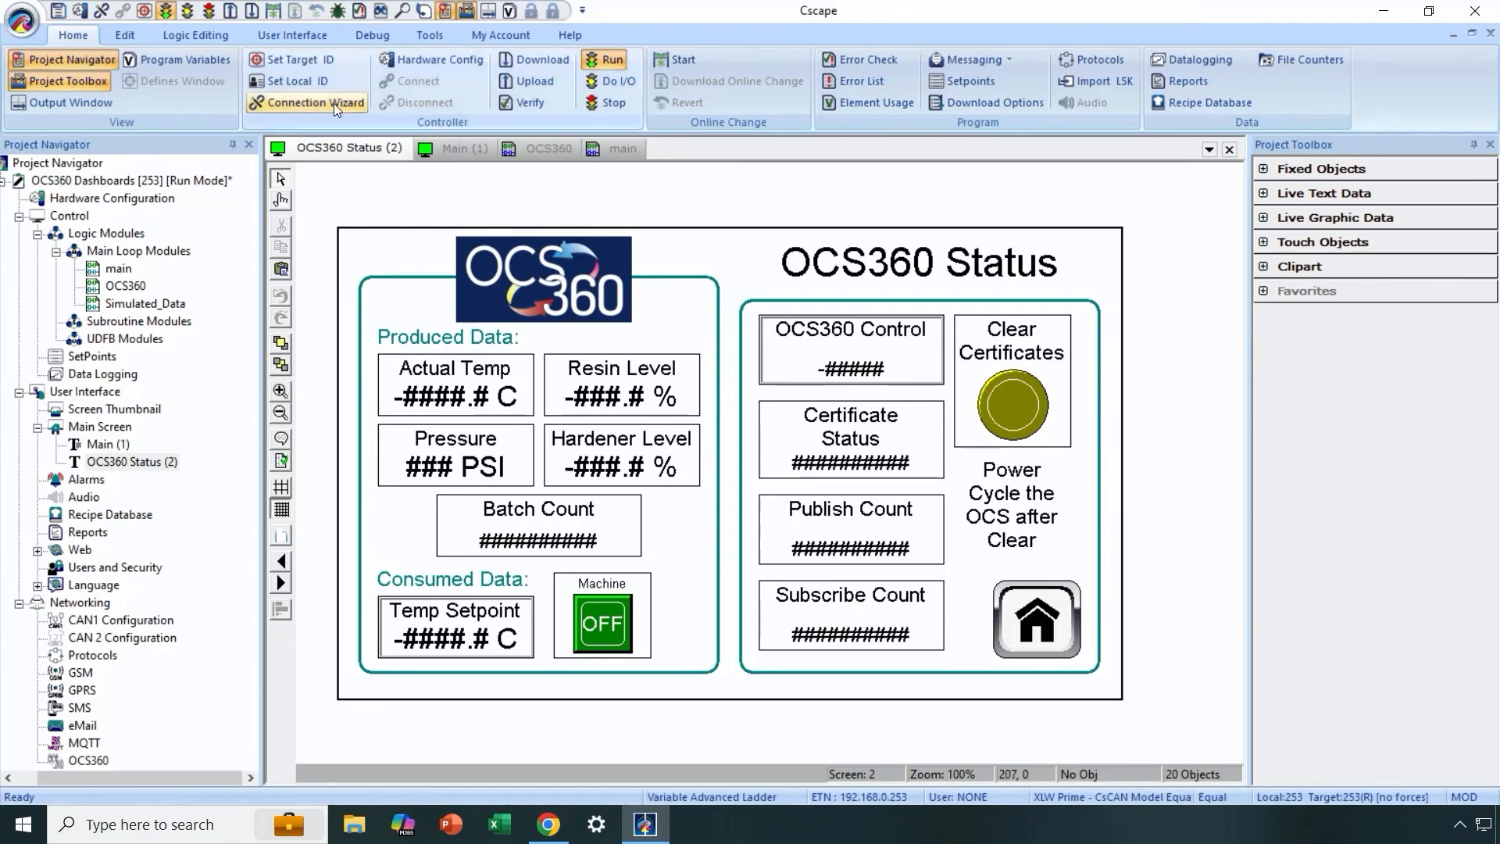
# Review the global variables in the program variables list, including which ones are selected for OCS360
pyautogui.click(185, 60)
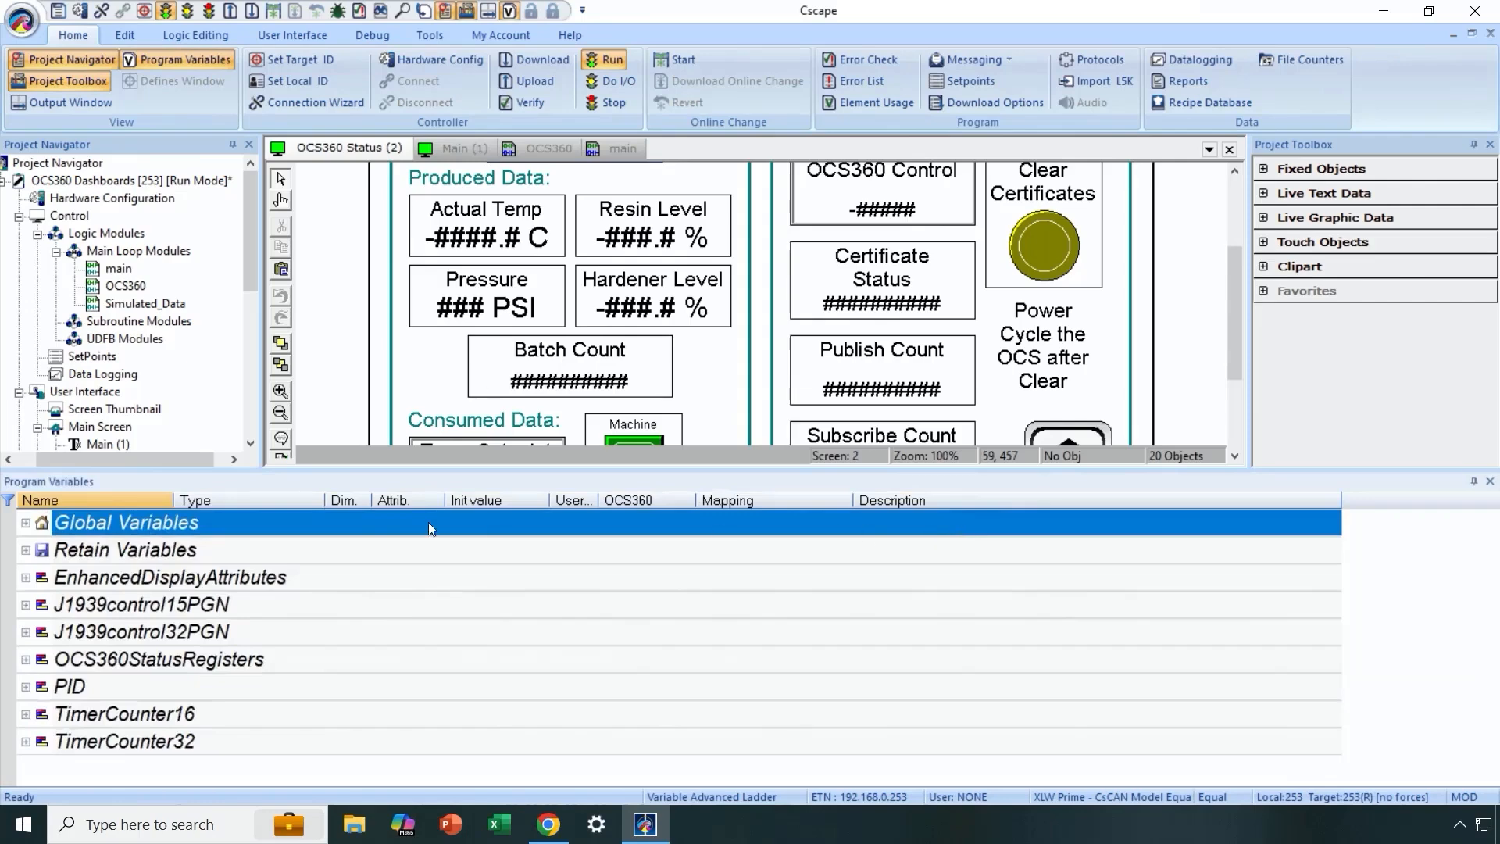
pyautogui.click(27, 524)
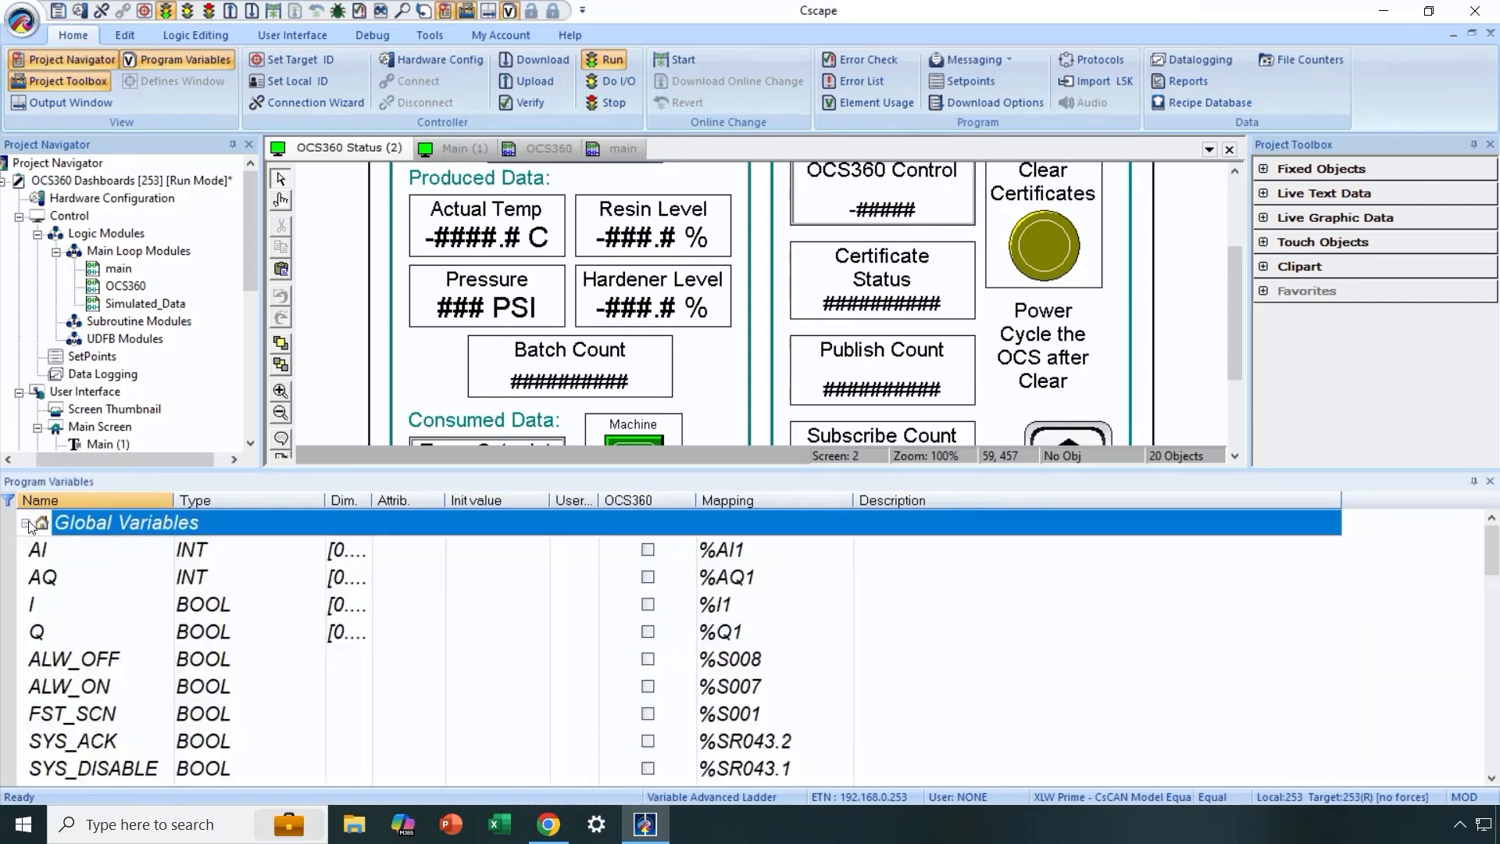
pyautogui.scroll(-3, 256, 644)
pyautogui.scroll(-5, 256, 645)
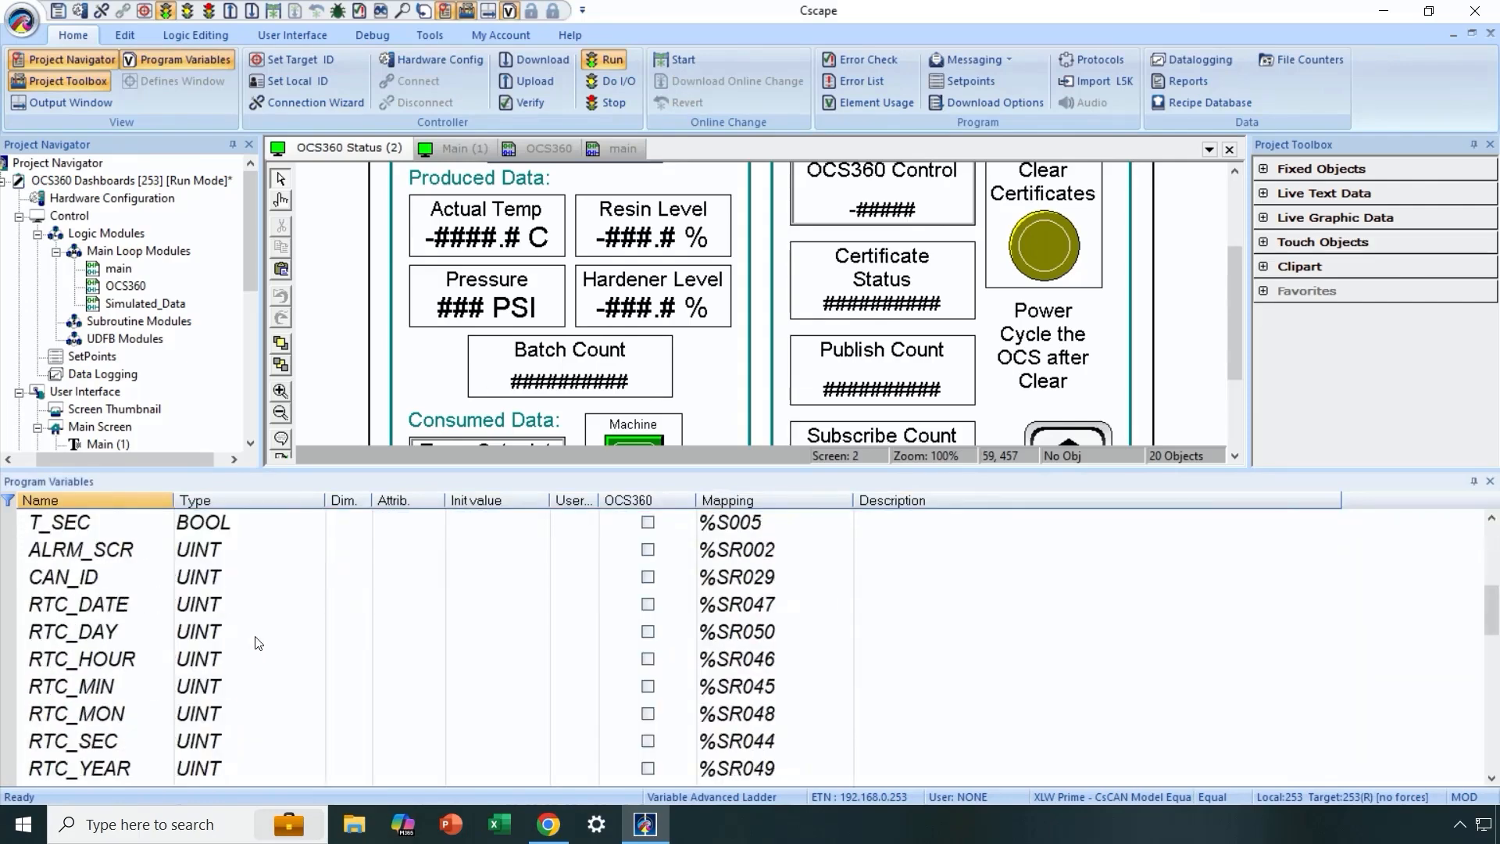
pyautogui.scroll(-3, 258, 642)
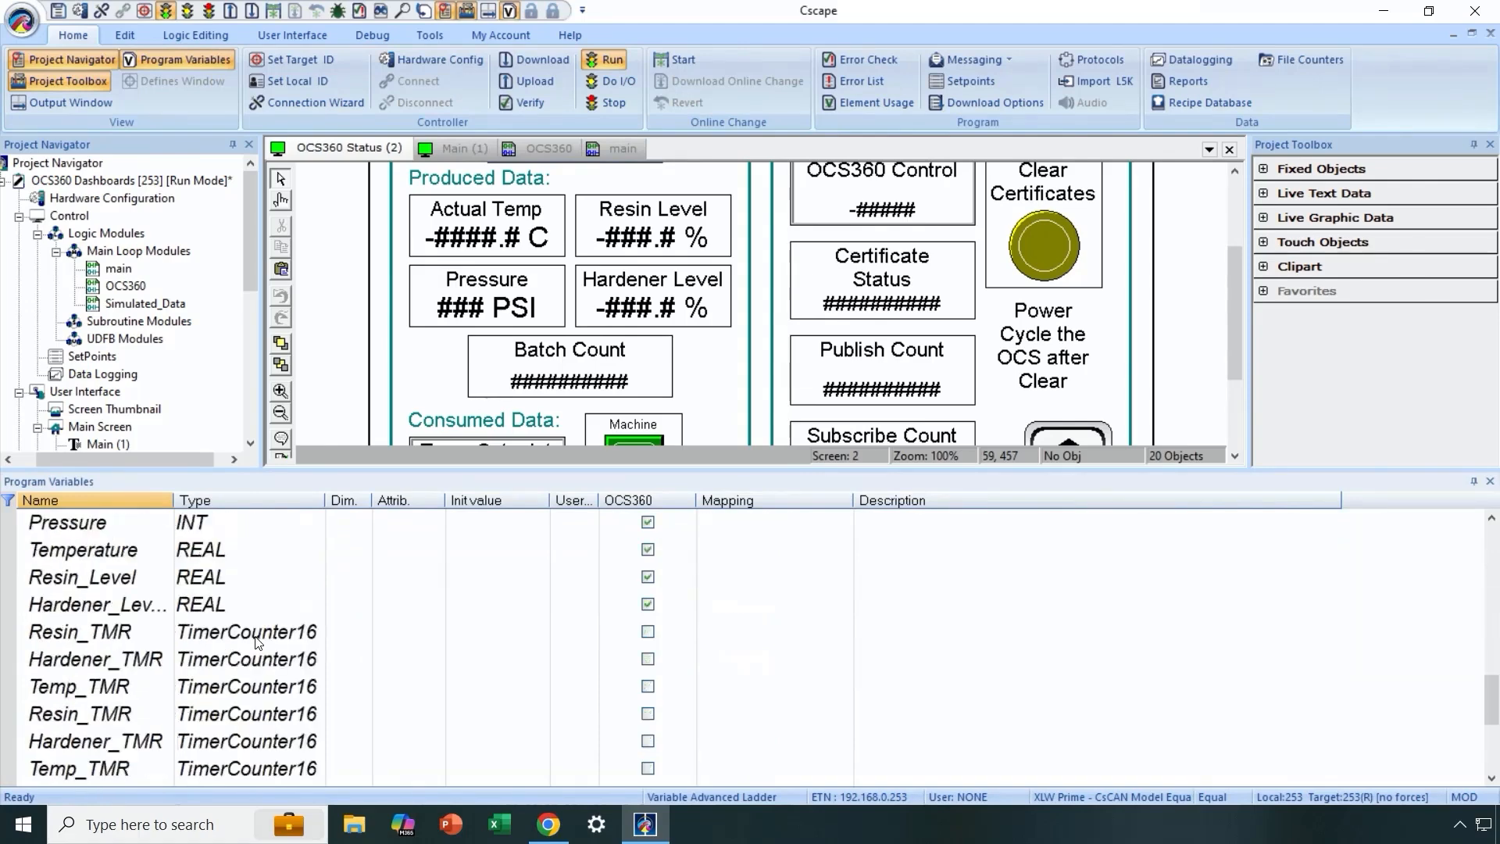
pyautogui.scroll(1, 258, 642)
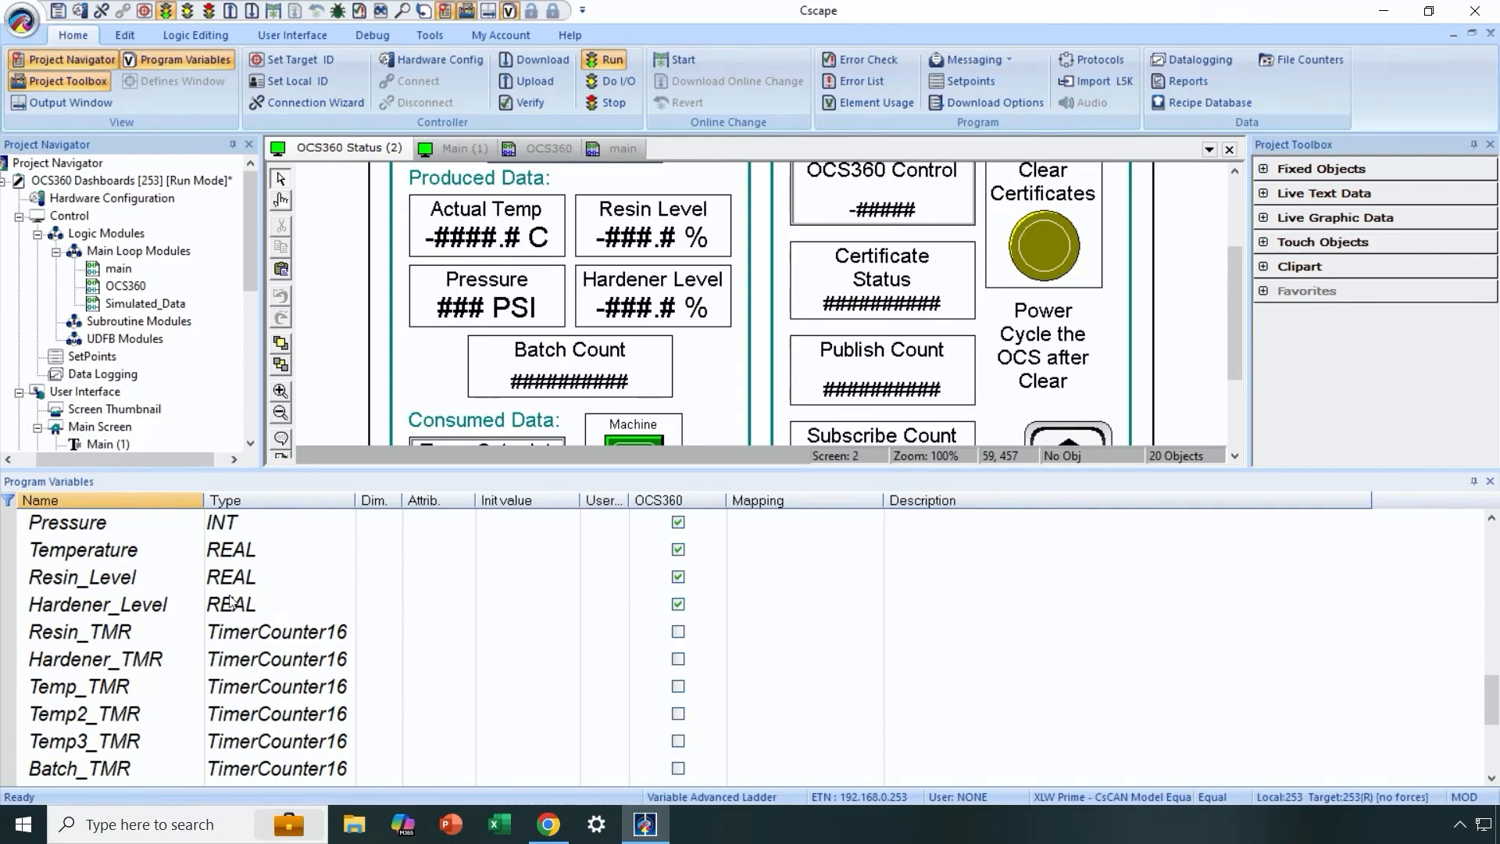
pyautogui.scroll(6, 224, 602)
pyautogui.scroll(4, 224, 602)
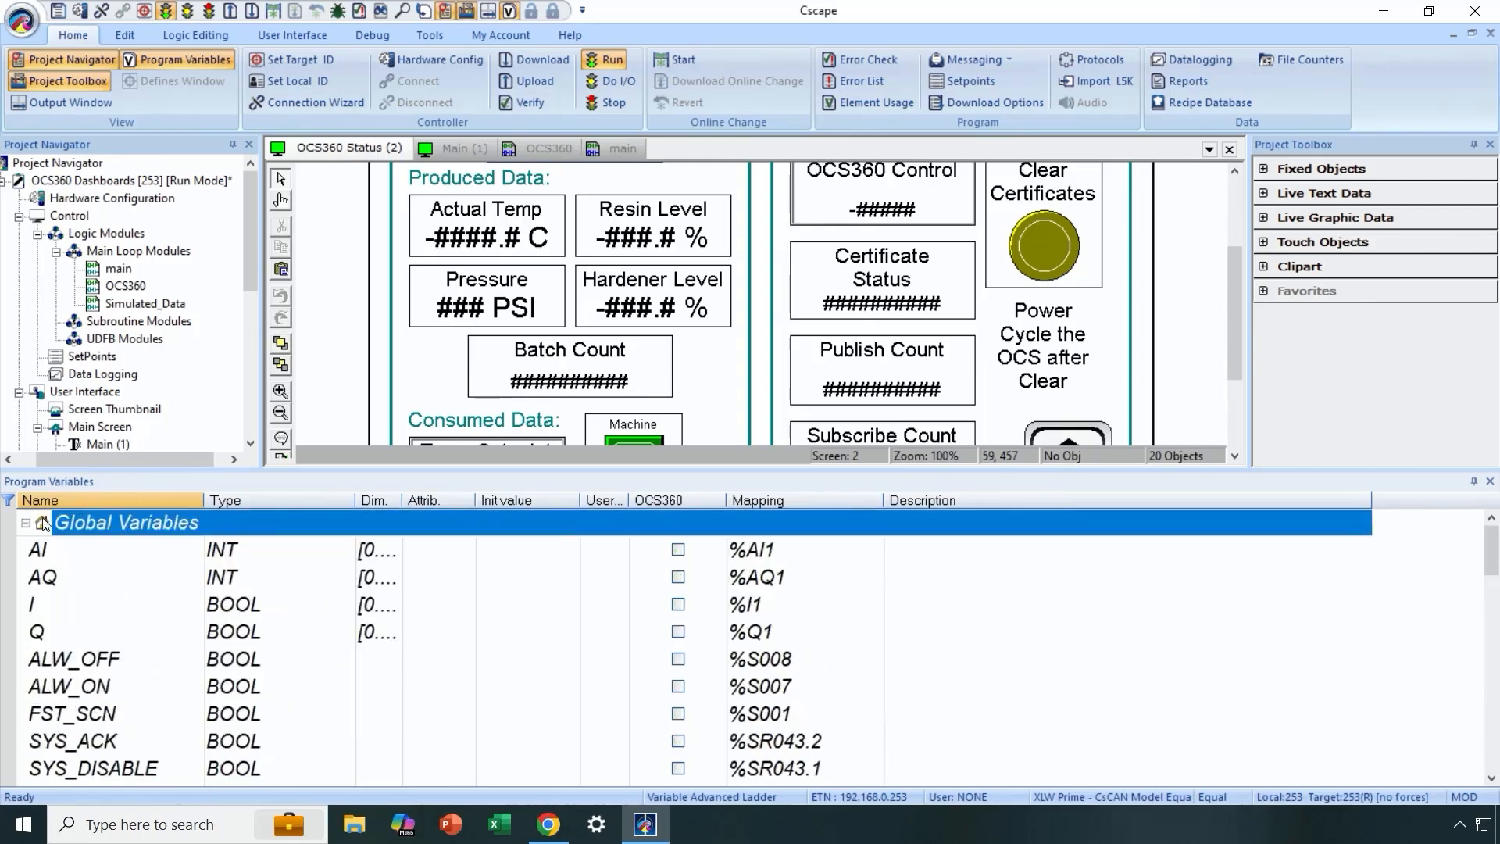
# Review the retain variables and their OCS360 selections, and close the program variables list
pyautogui.click(26, 523)
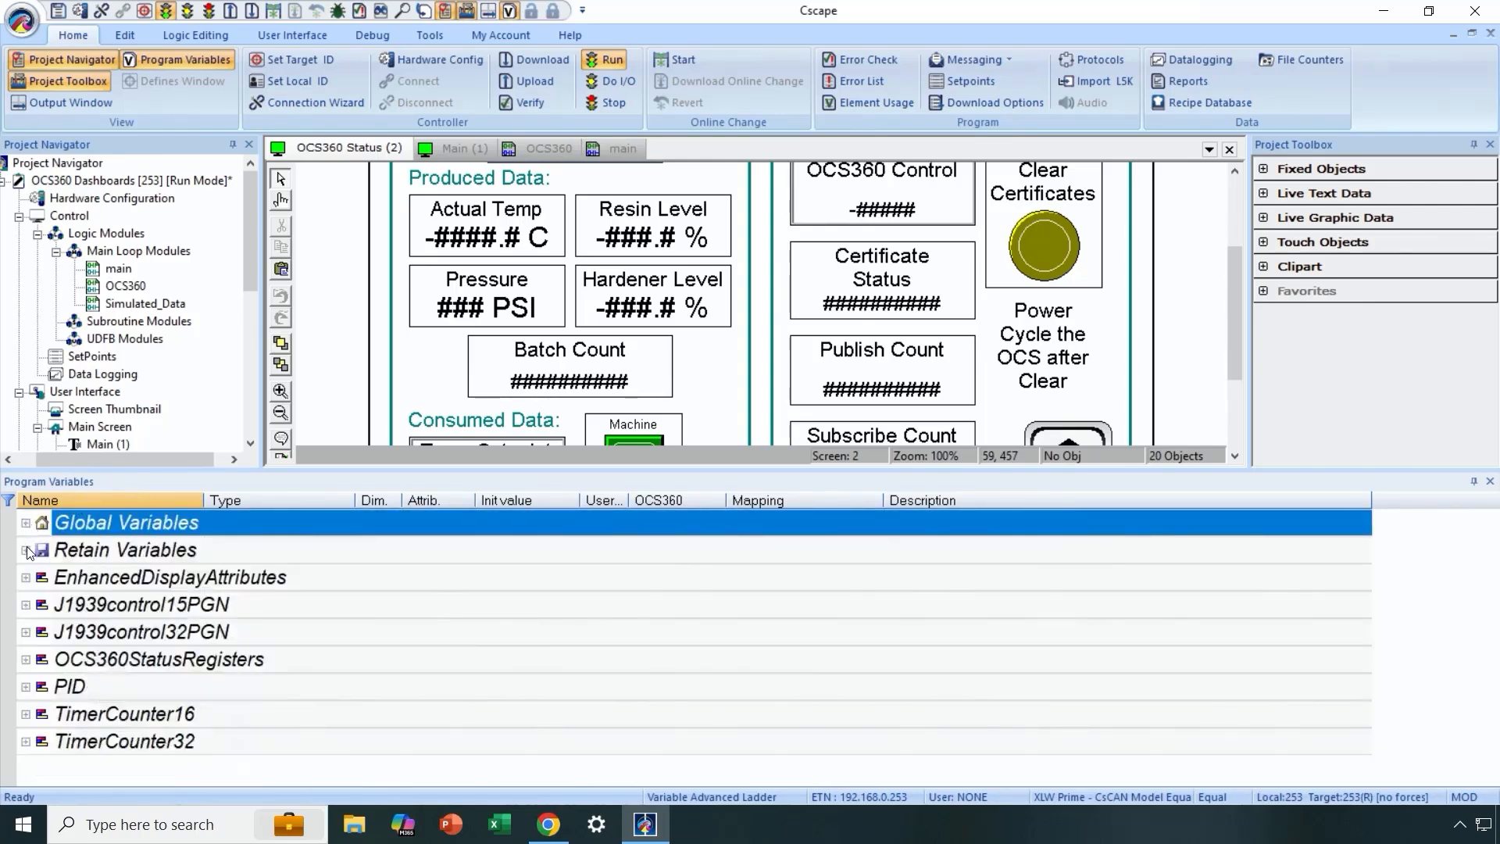
pyautogui.click(26, 551)
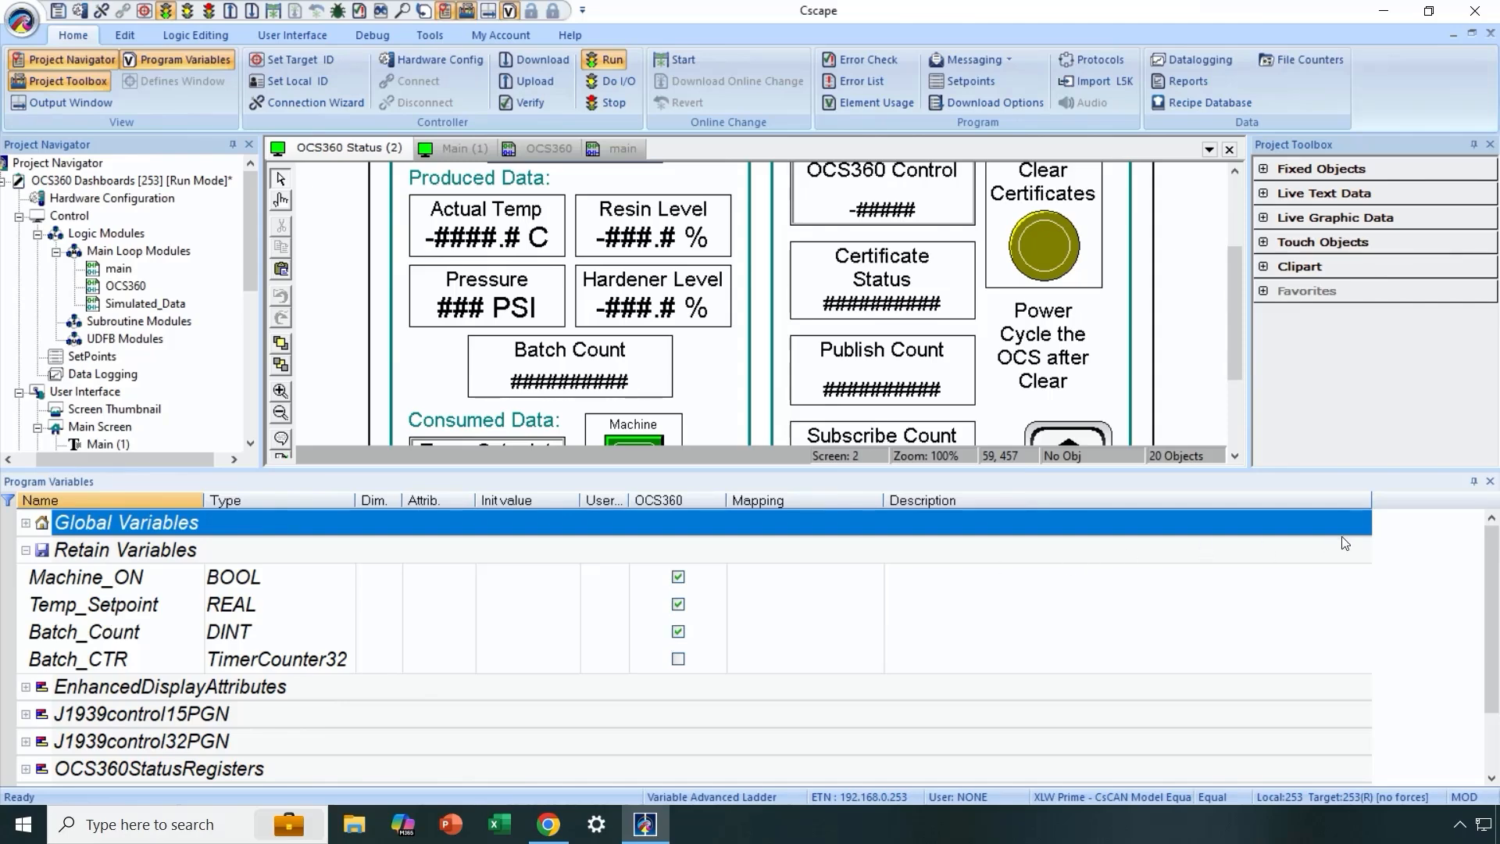
pyautogui.click(1488, 483)
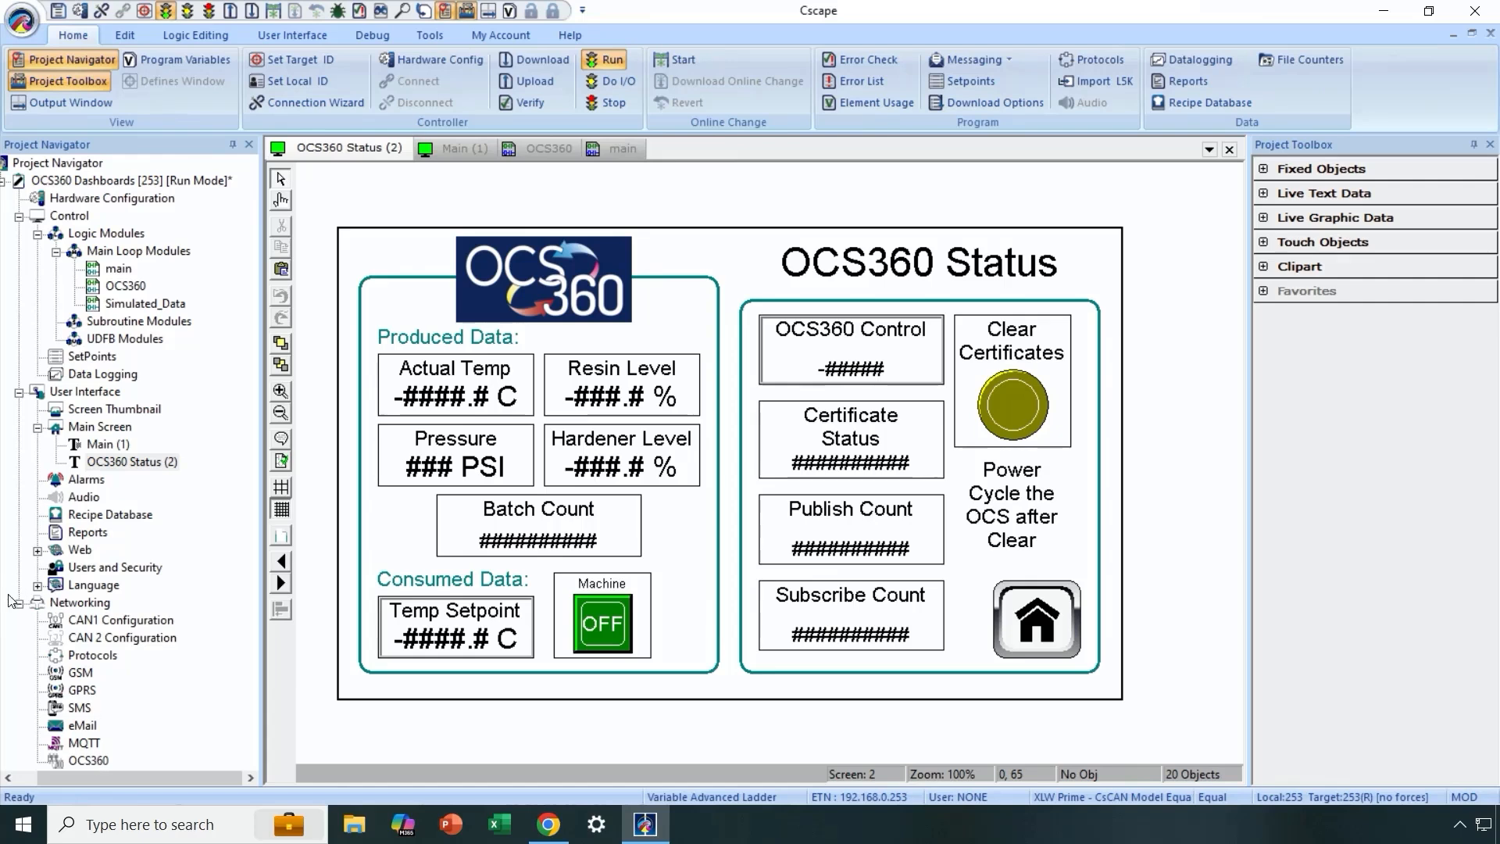
# Inspect the metrics of the Default and Subscribe groups in the project's OCS360 configuration and accept it
pyautogui.doubleClick(84, 760)
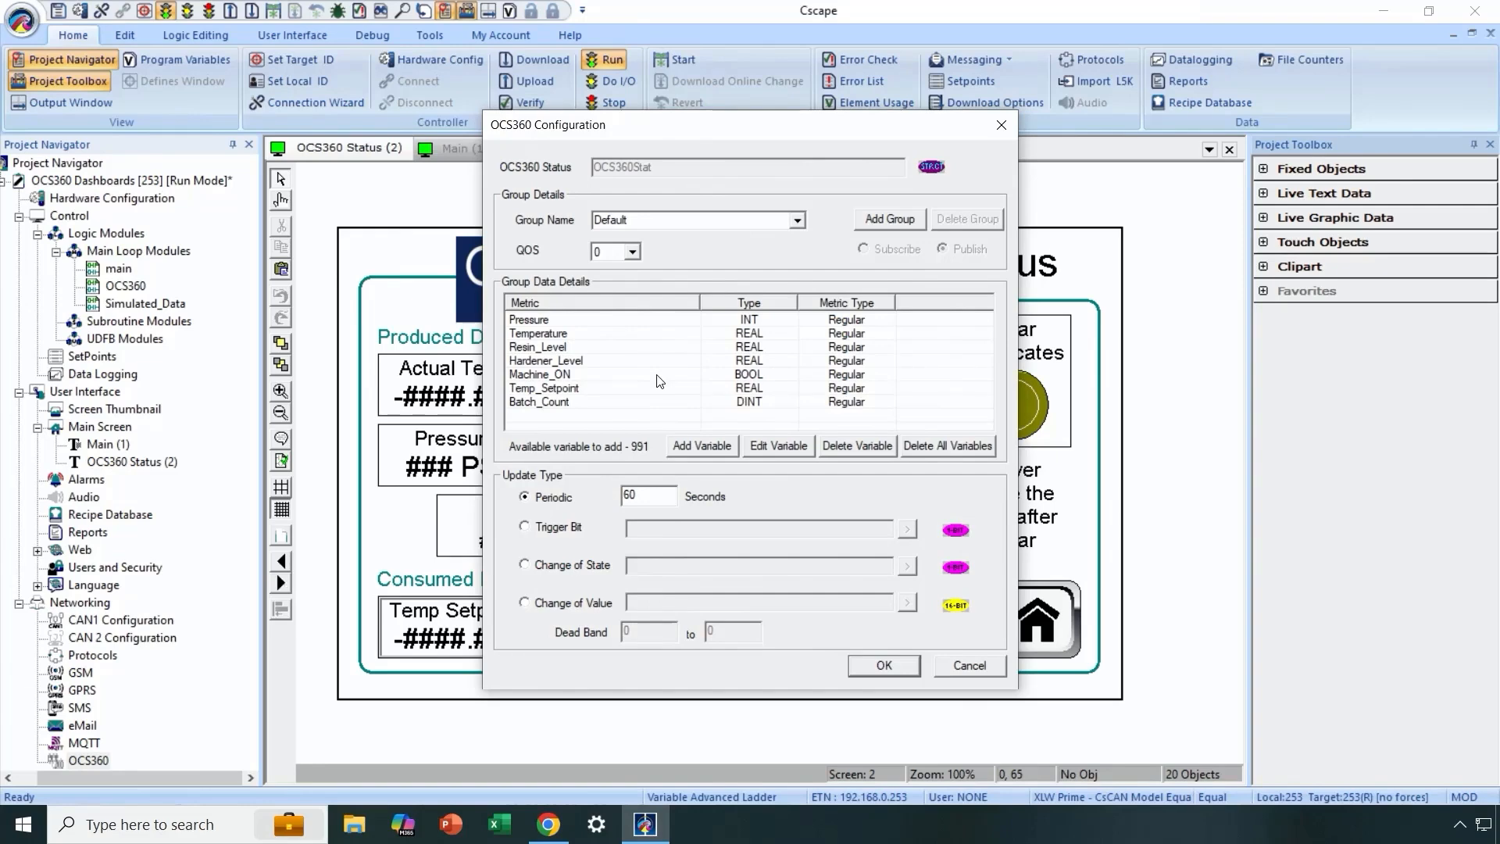
pyautogui.click(796, 222)
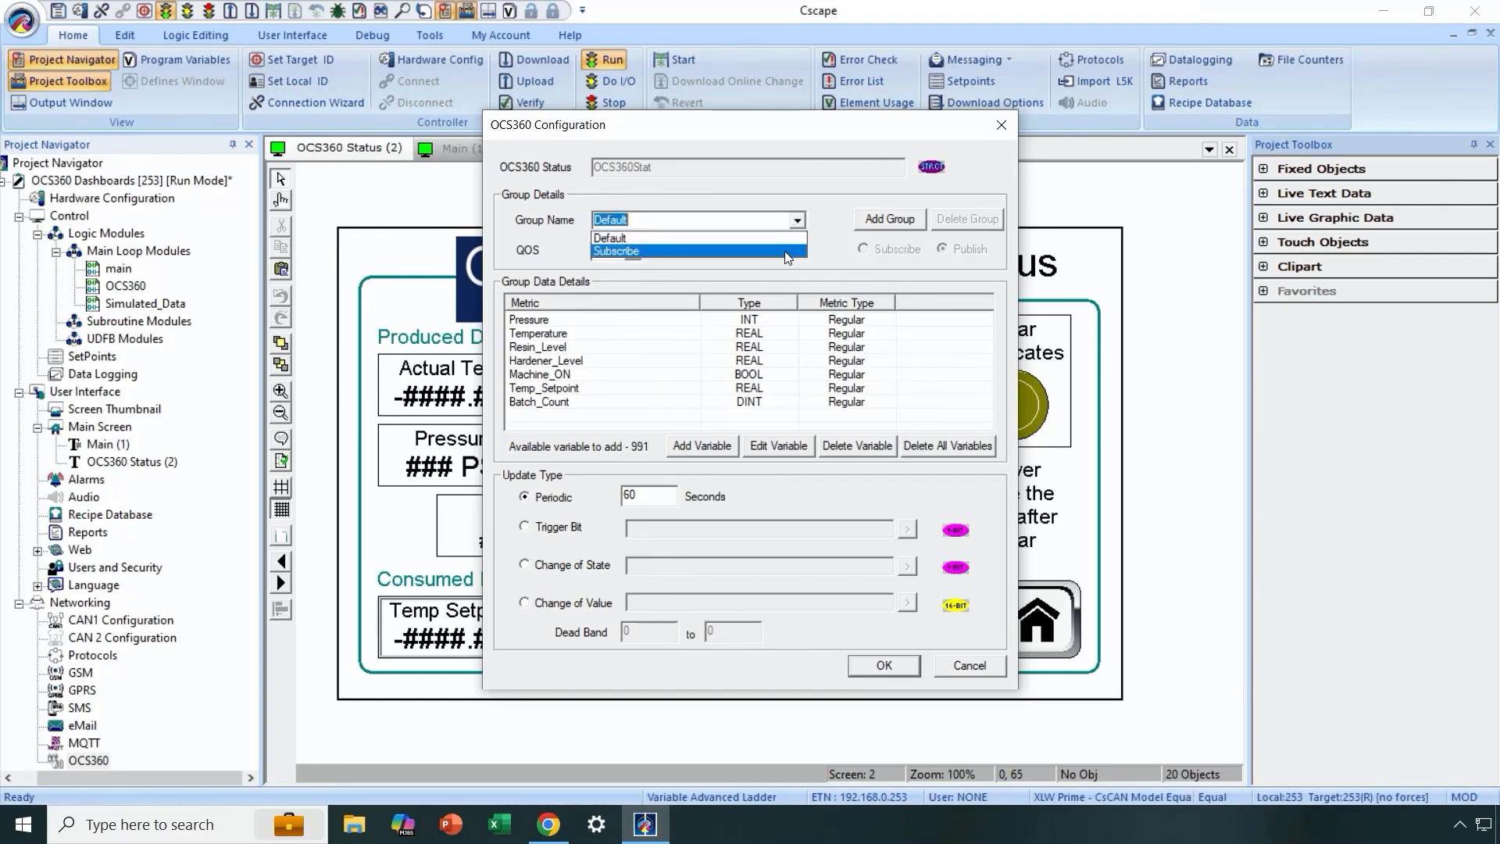
pyautogui.click(785, 250)
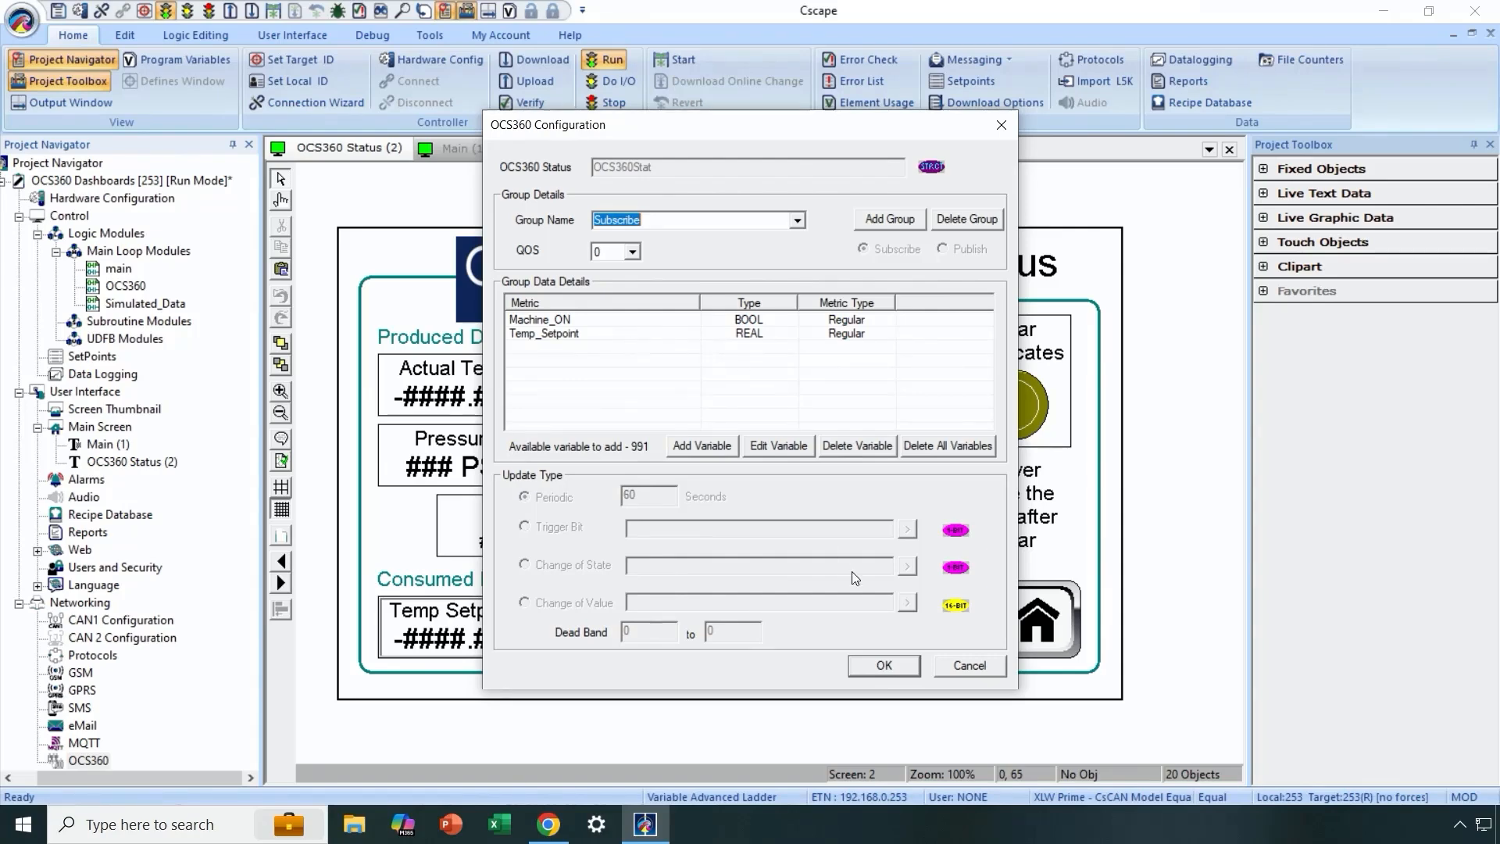
pyautogui.click(884, 666)
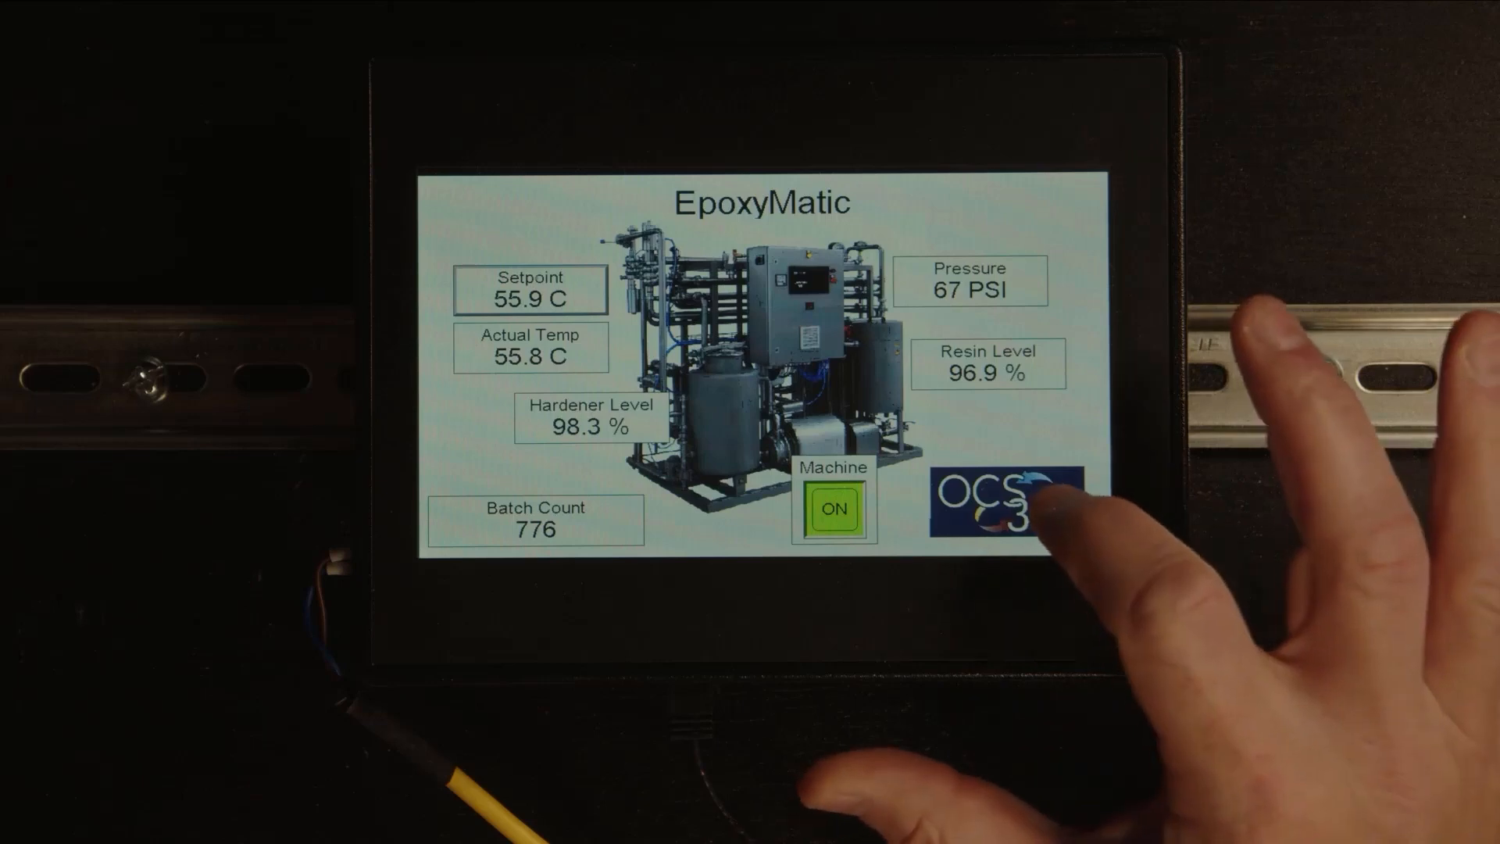
pyautogui.click(1039, 503)
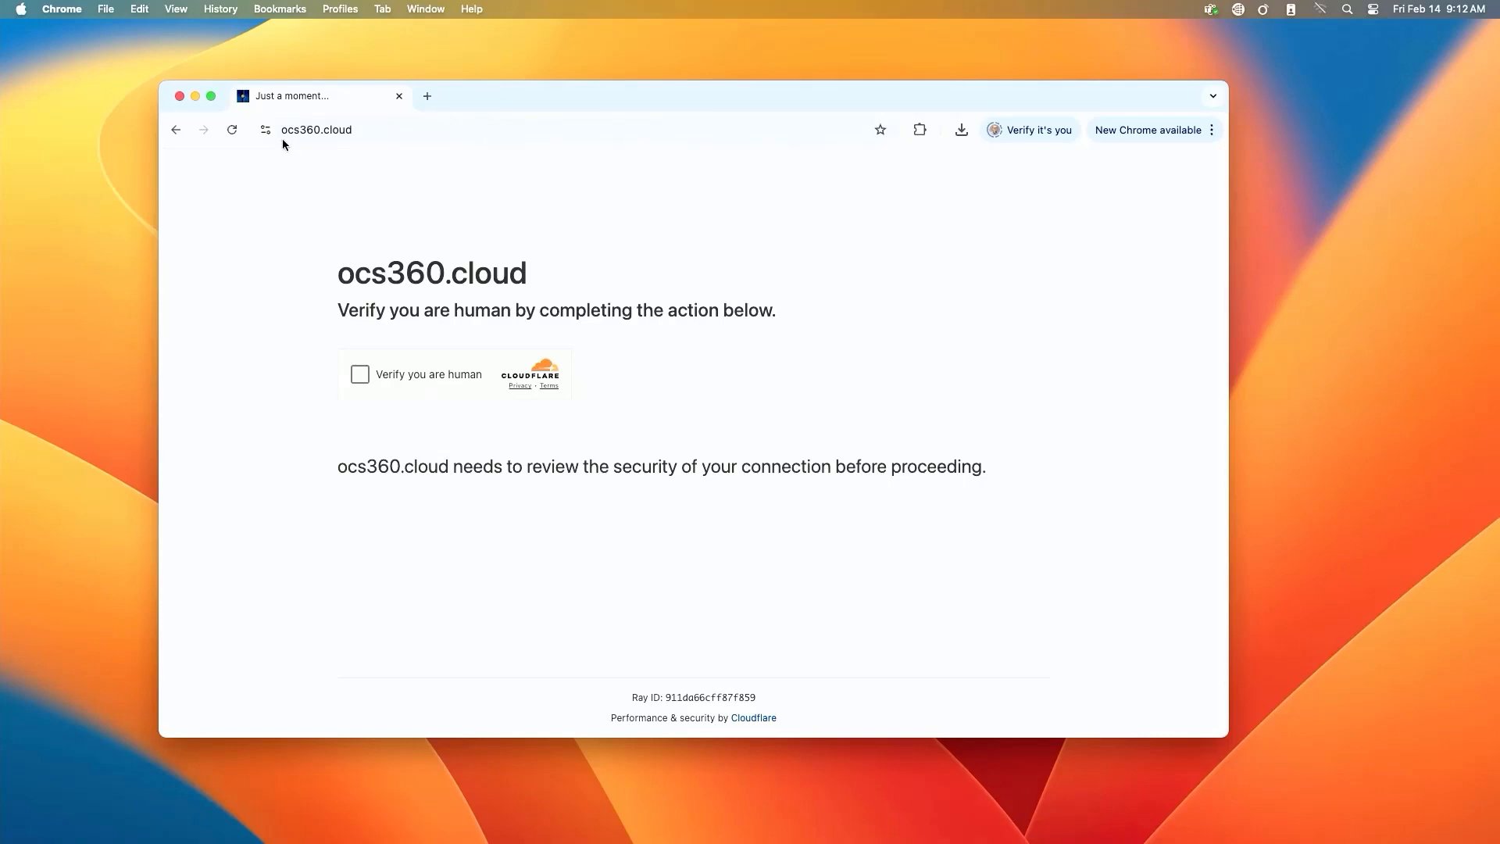
# In the browser, complete the human verification for ocs360.cloud and open the list of devices
pyautogui.click(358, 380)
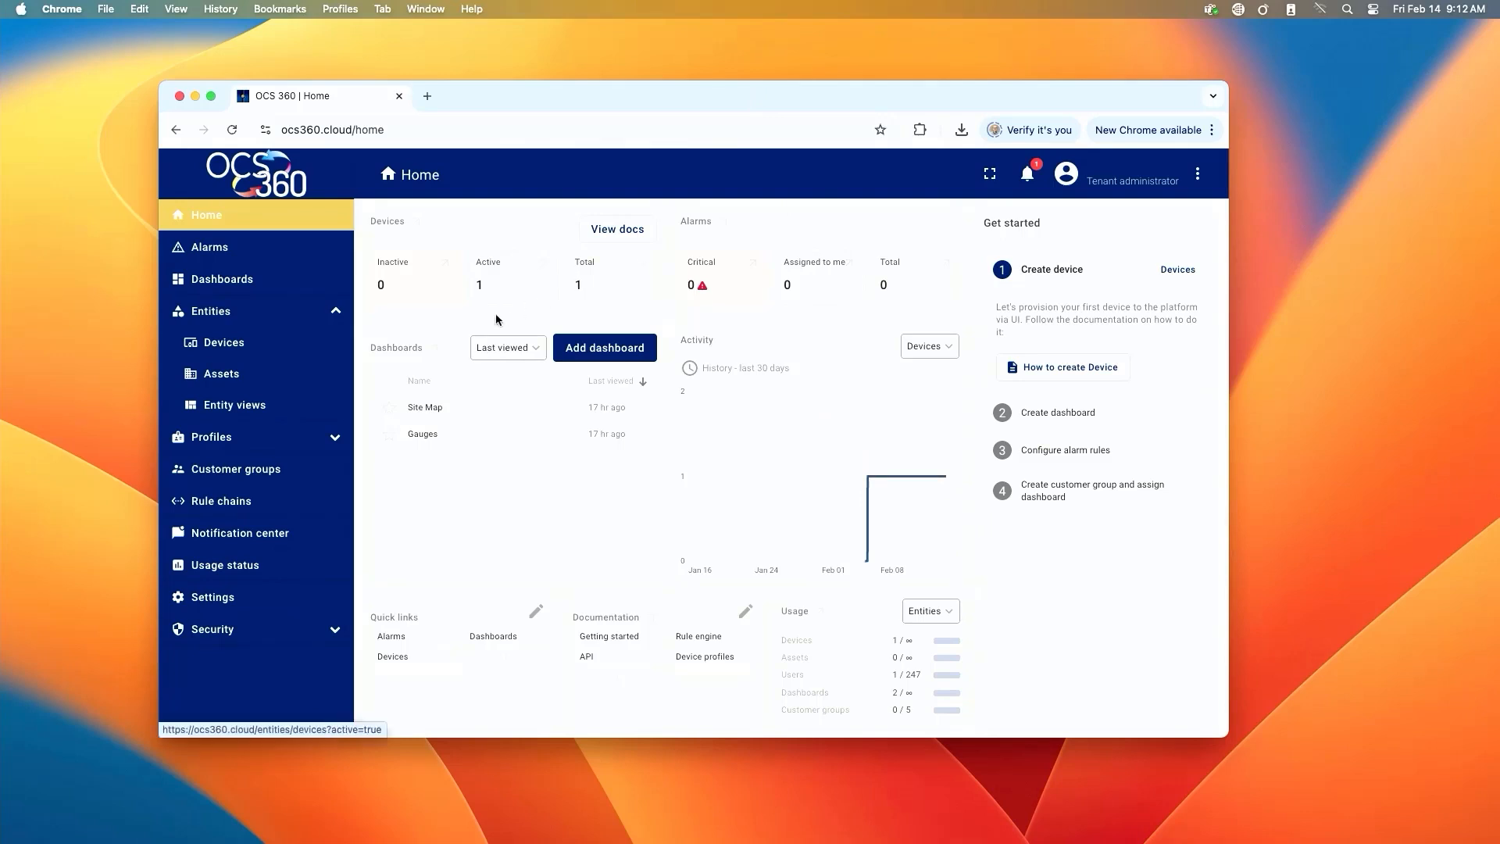
pyautogui.click(239, 353)
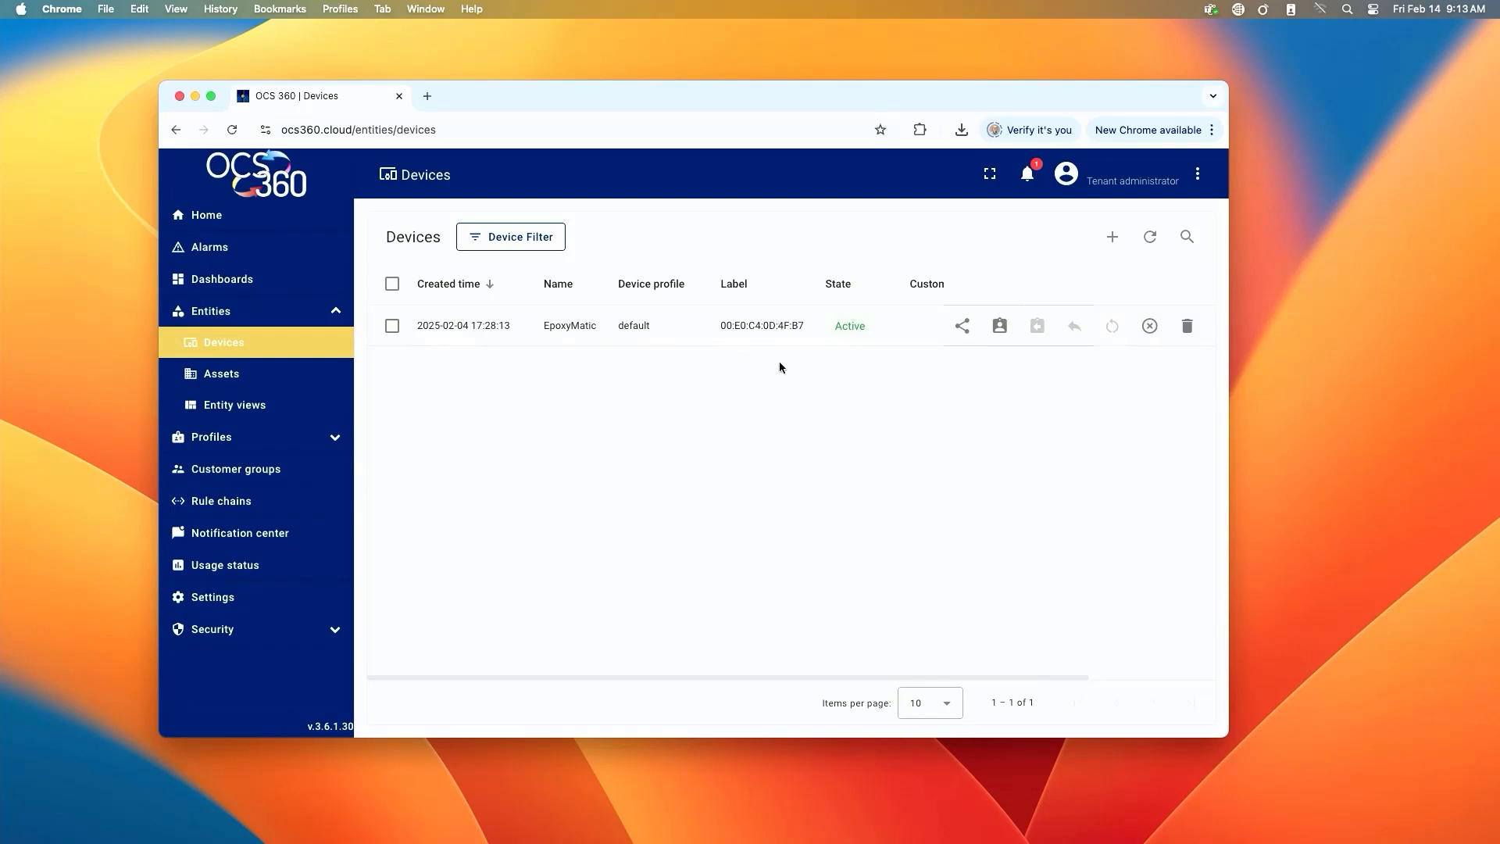
# Examine the latest telemetry keys and values of the EpoxyMatic device and close its details
pyautogui.click(558, 328)
pyautogui.click(914, 298)
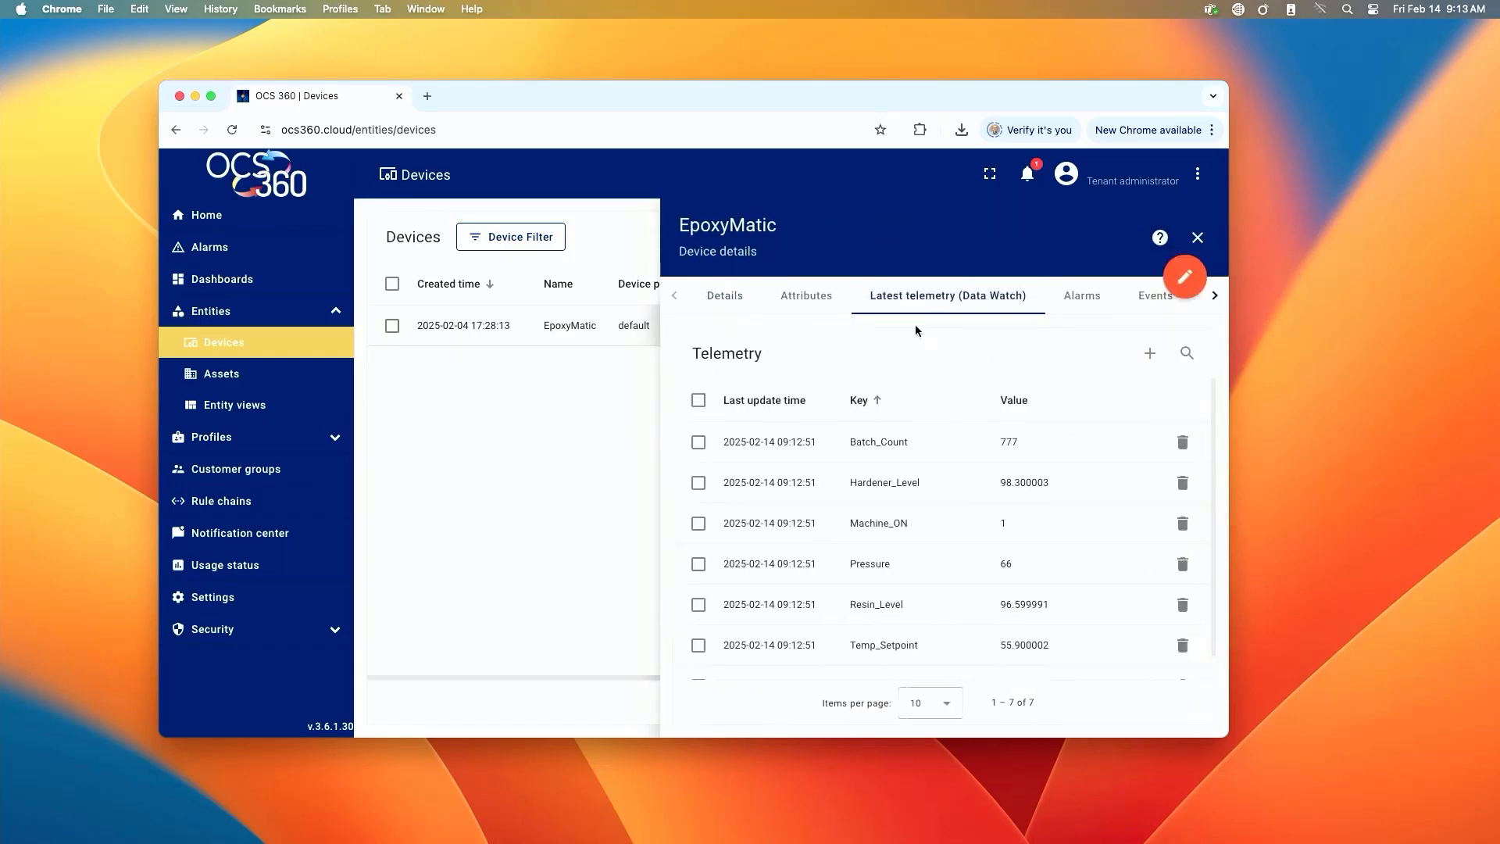
pyautogui.scroll(-2, 860, 466)
pyautogui.scroll(-1, 861, 471)
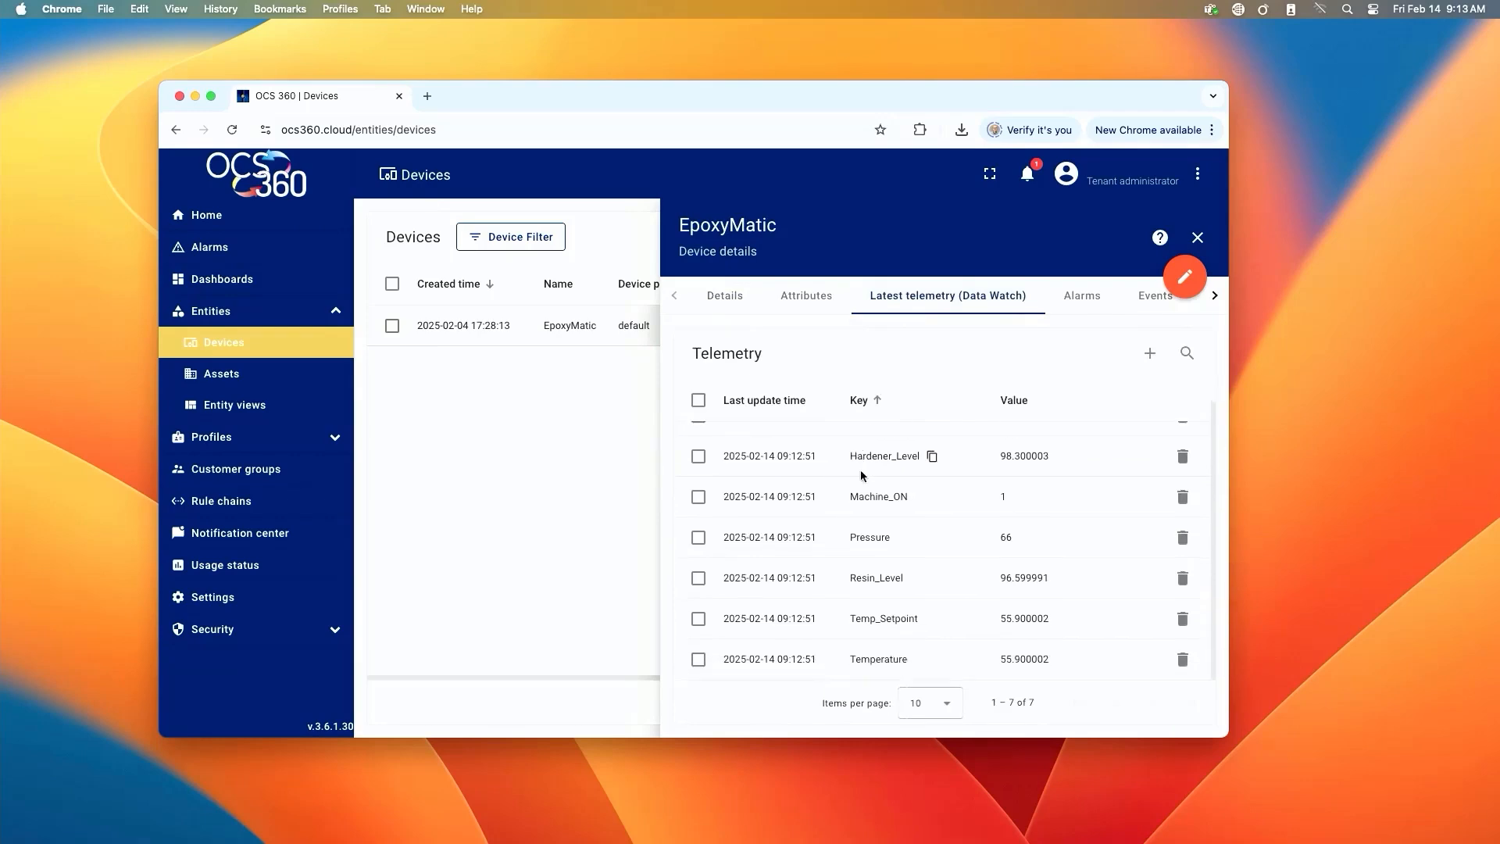
pyautogui.scroll(3, 862, 475)
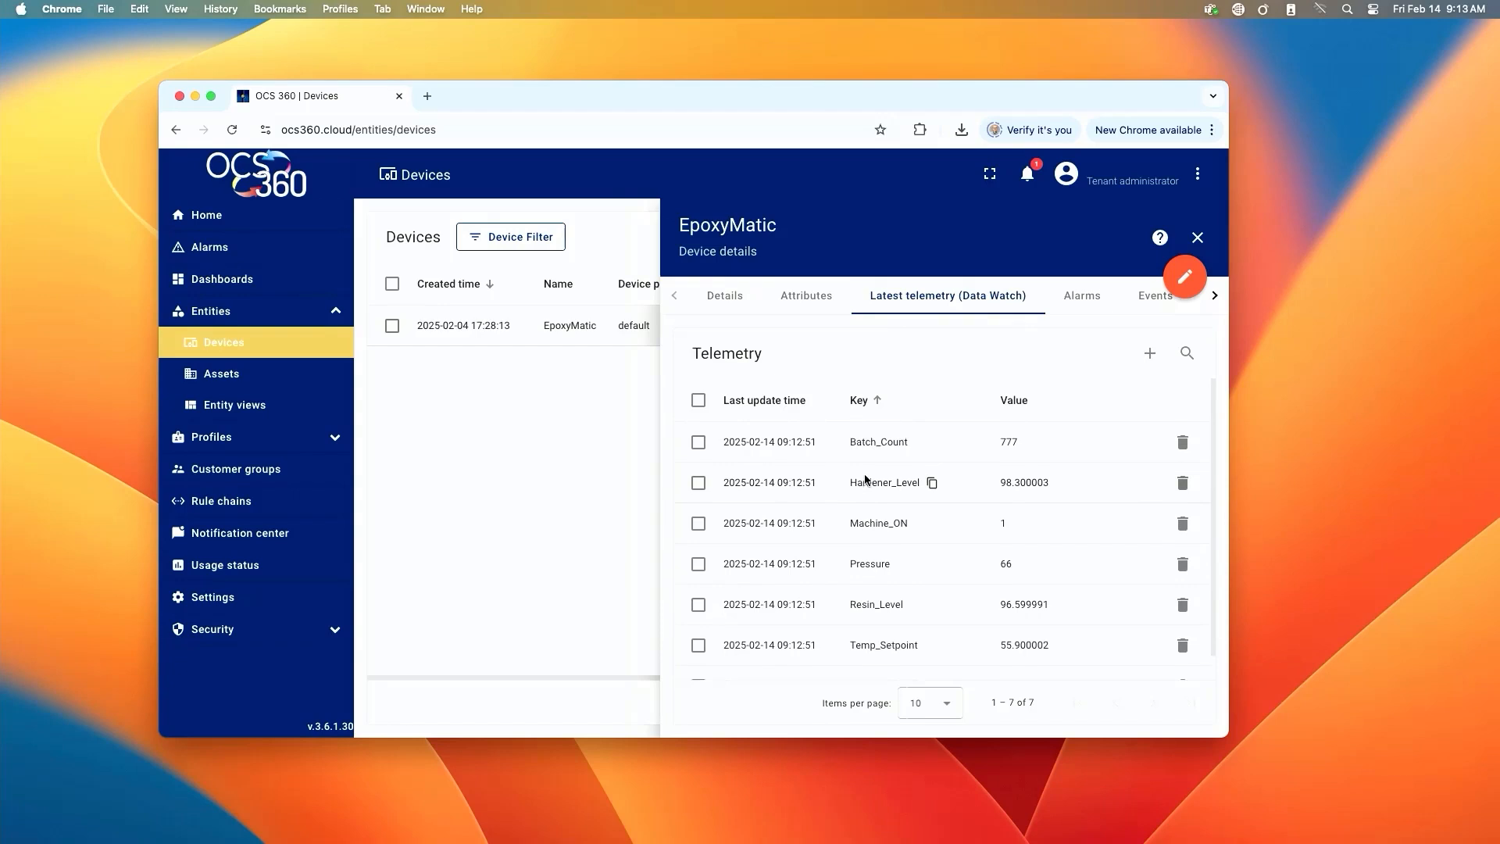
pyautogui.click(558, 426)
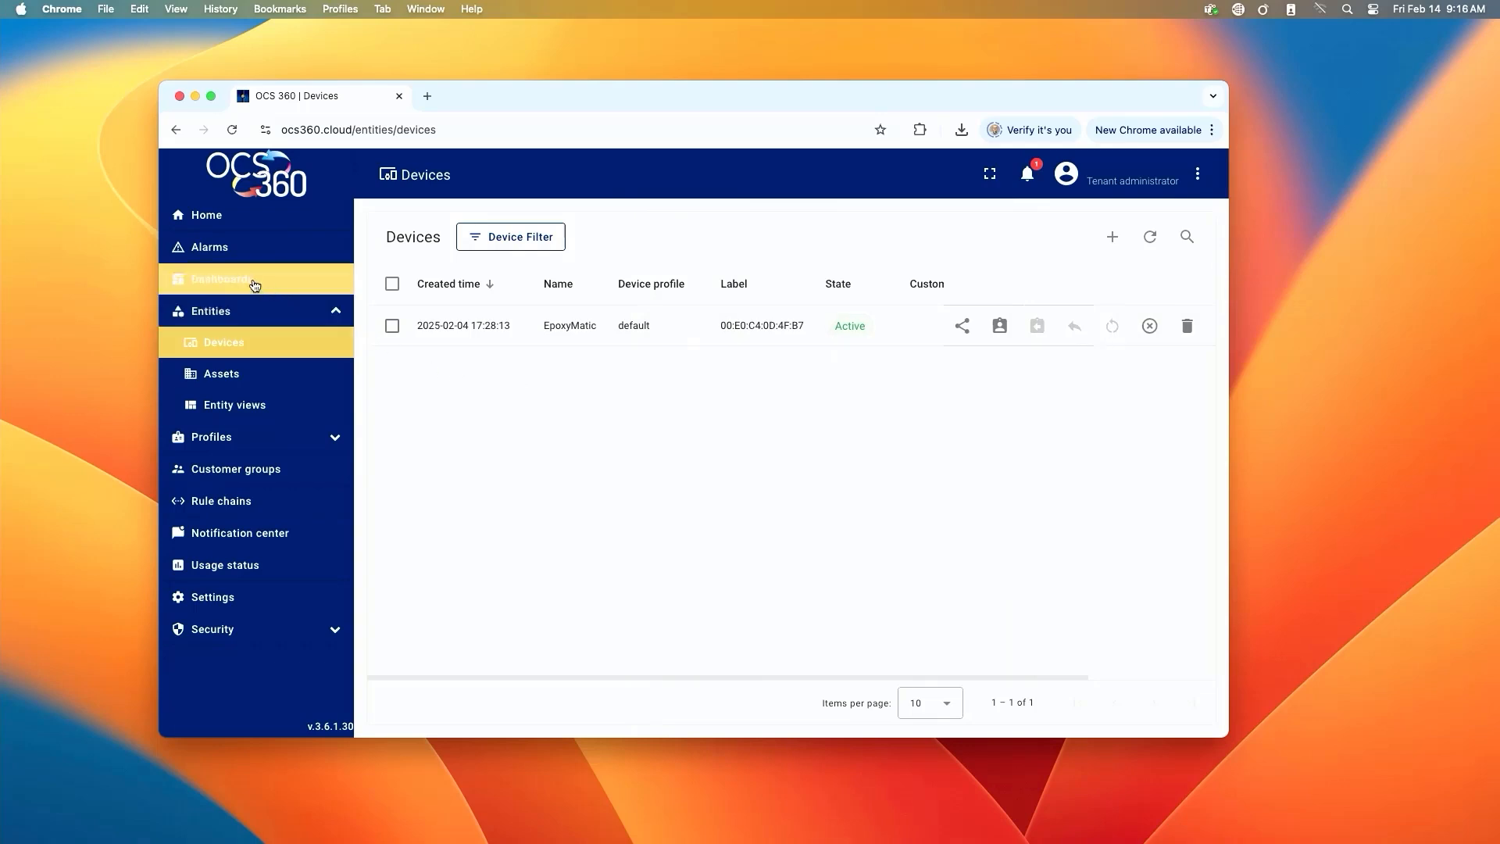
# Create a new dashboard titled "Gauges"
pyautogui.click(254, 284)
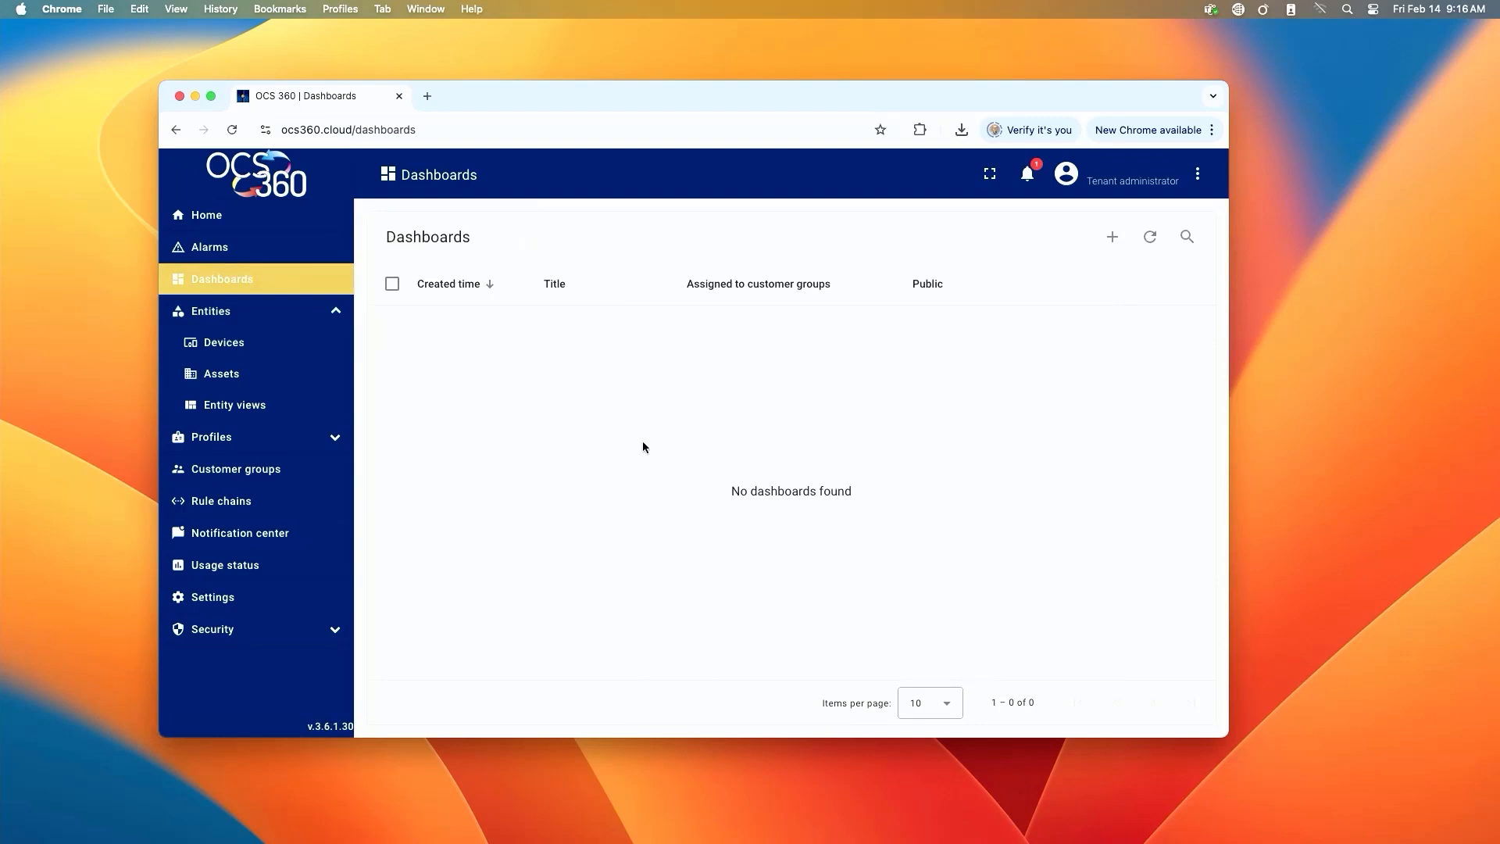
pyautogui.click(1113, 241)
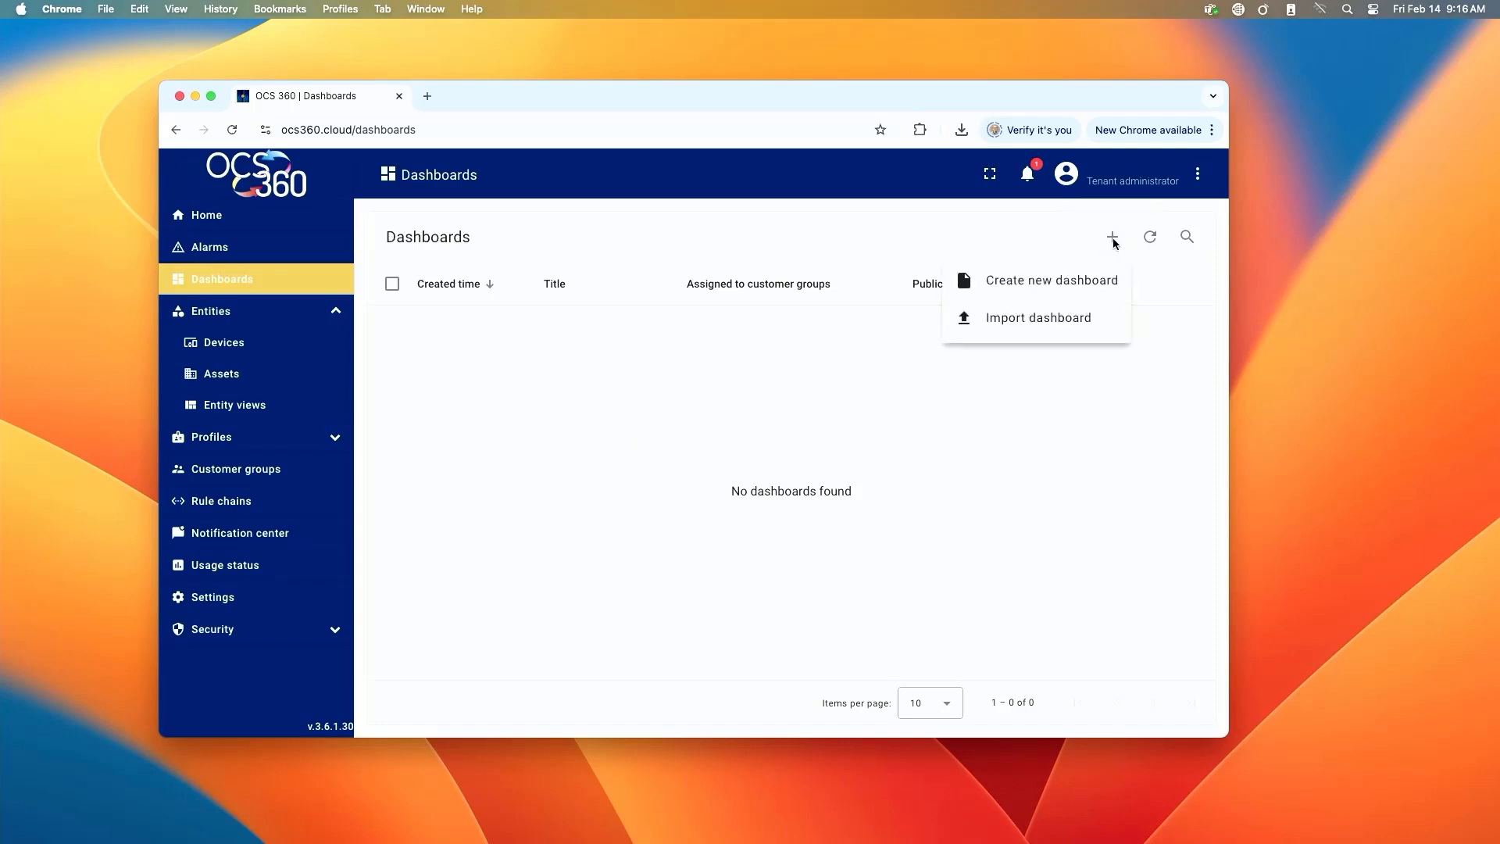
pyautogui.click(1071, 279)
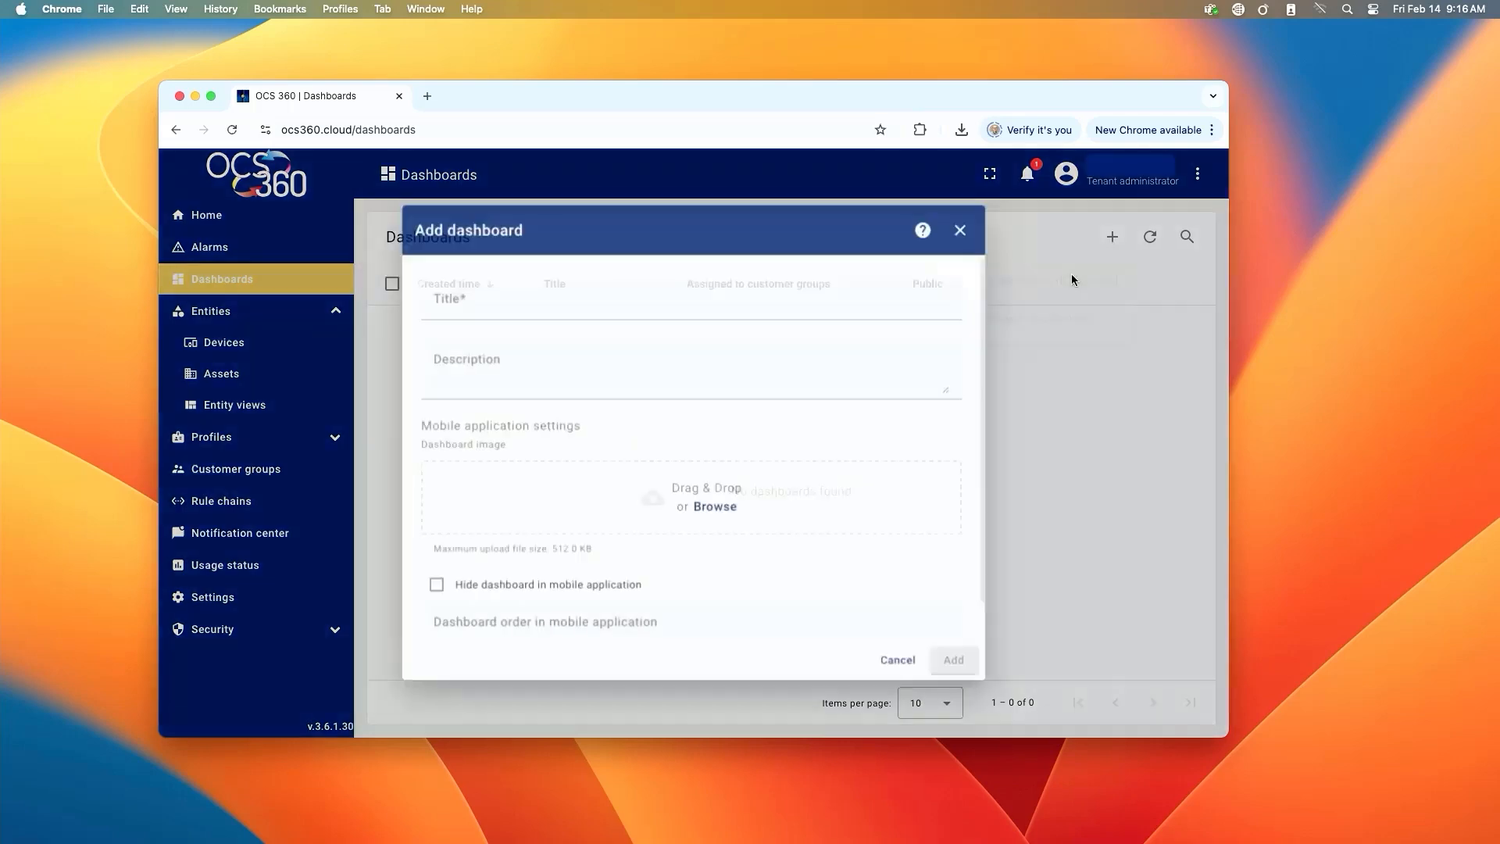
pyautogui.click(485, 311)
pyautogui.write('Gauges')
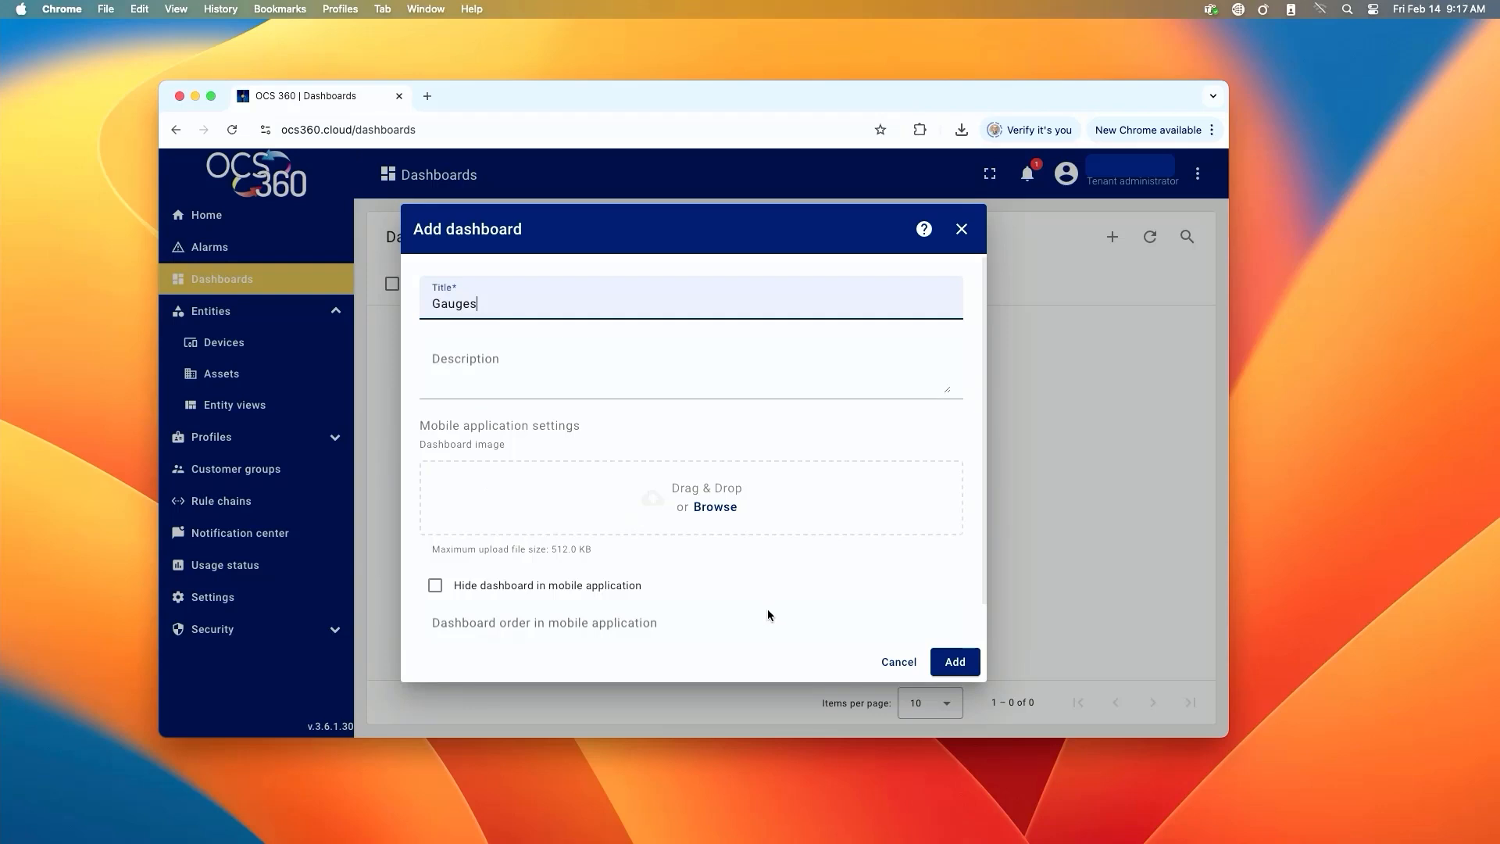
pyautogui.click(953, 661)
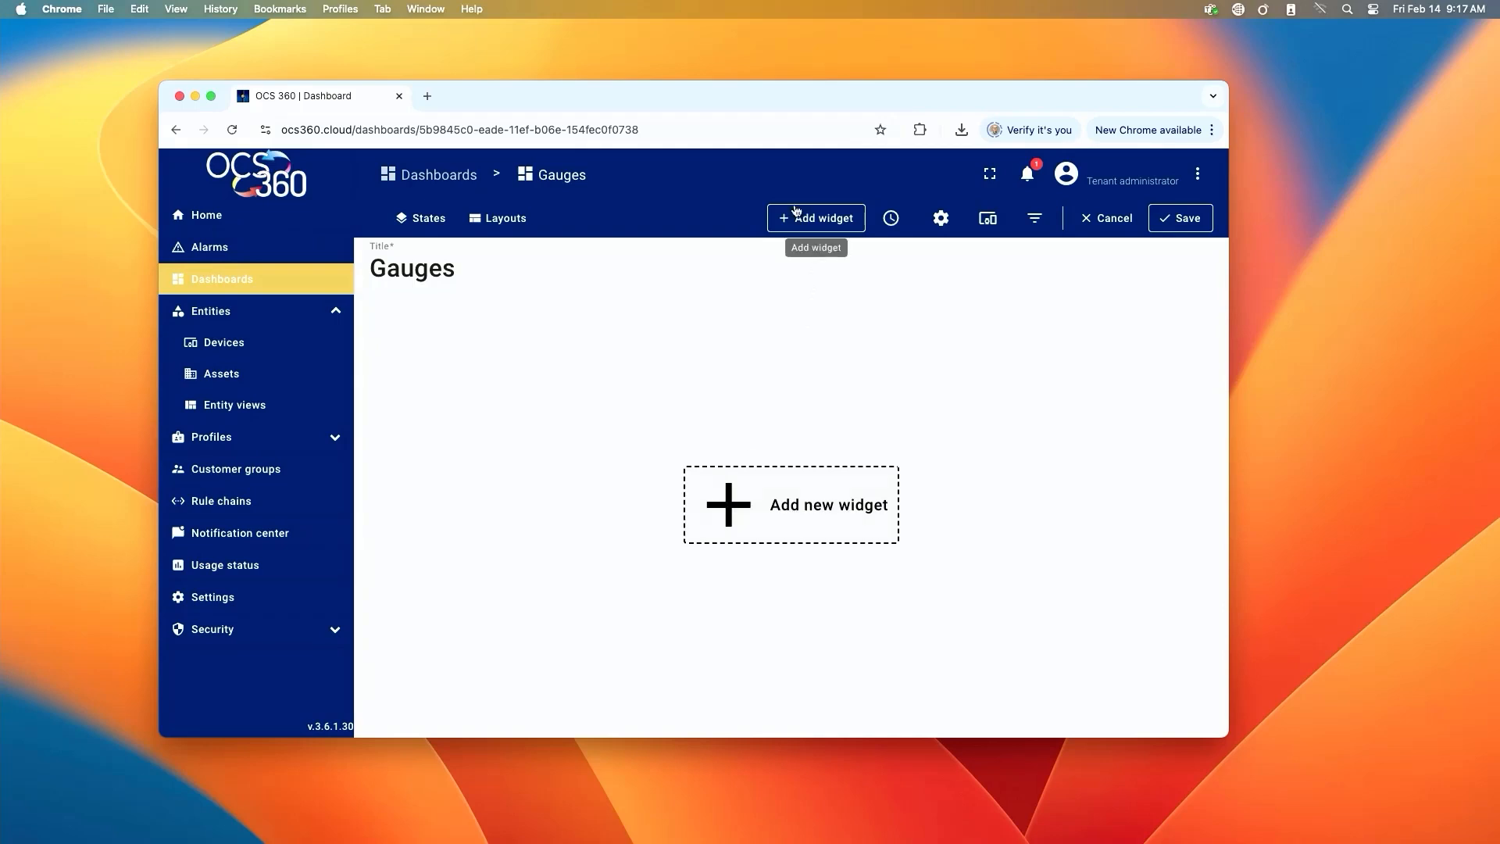
# Maximize the browser window and start adding a Speed gauge widget from the Analogue gauges bundle to the dashboard
pyautogui.click(733, 503)
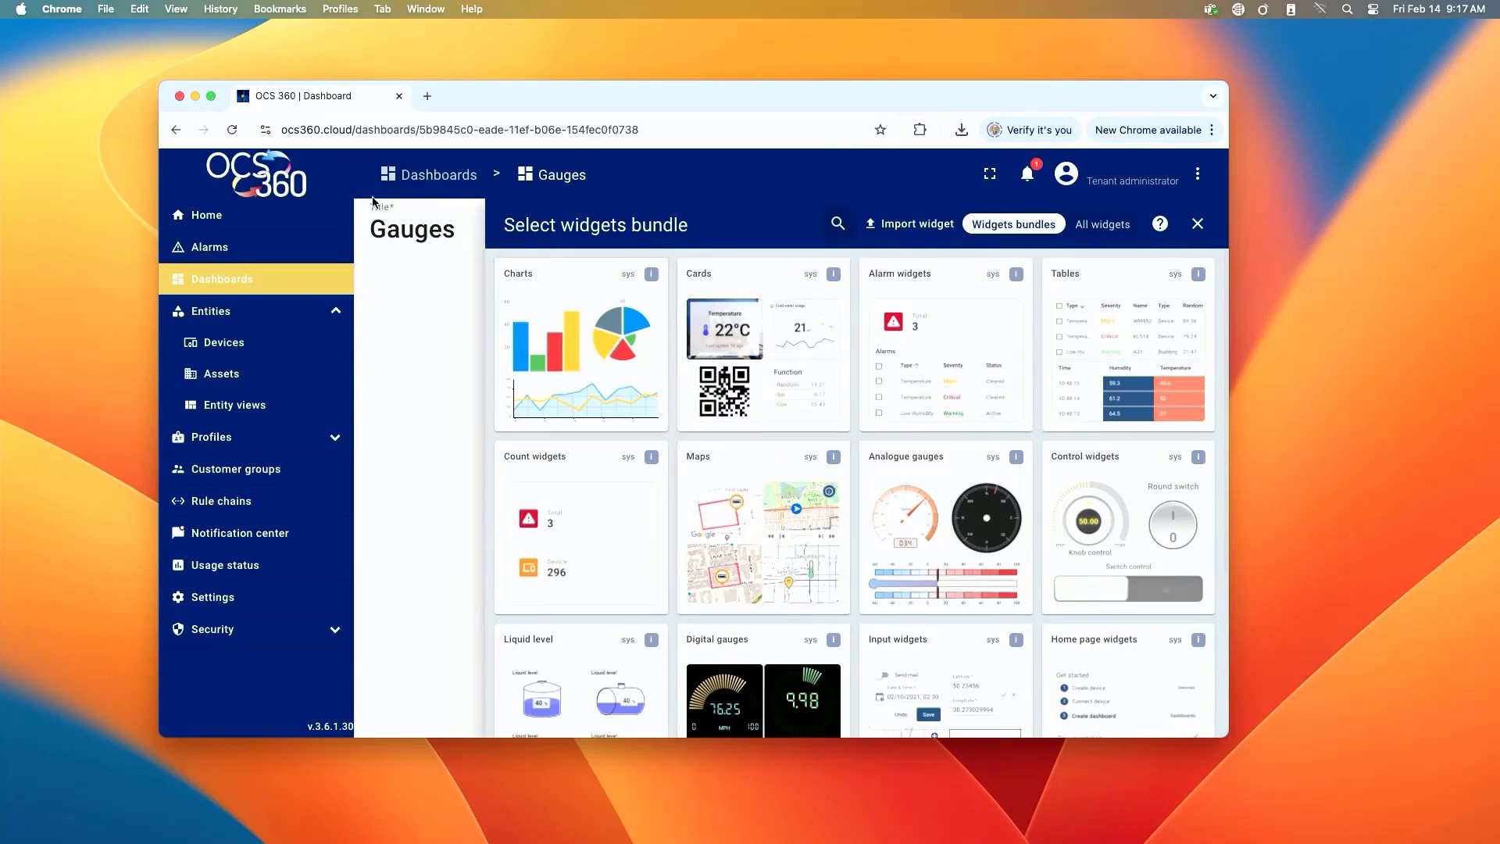
pyautogui.click(211, 98)
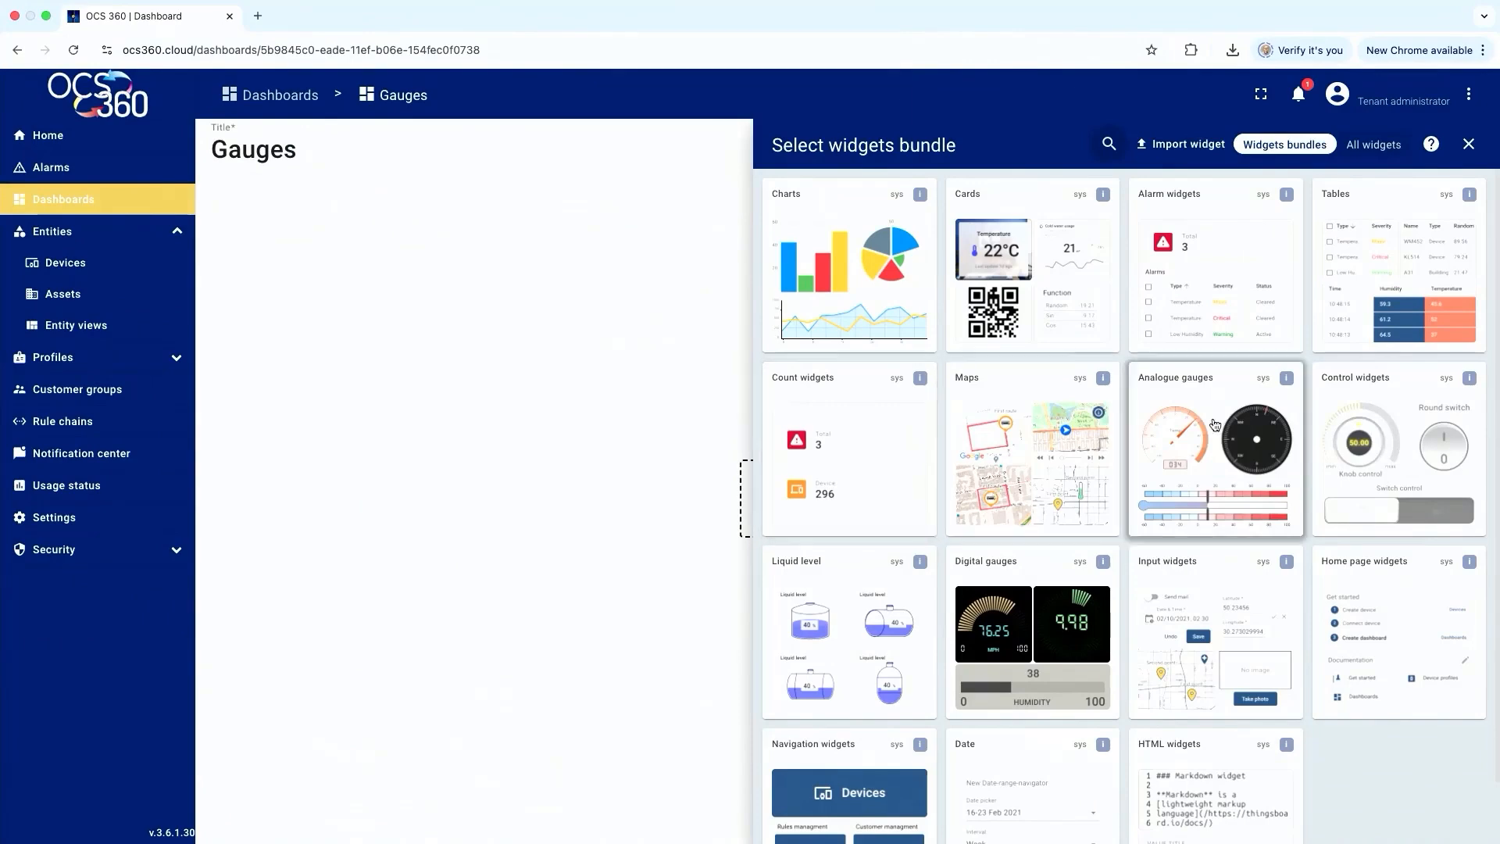
pyautogui.click(1216, 424)
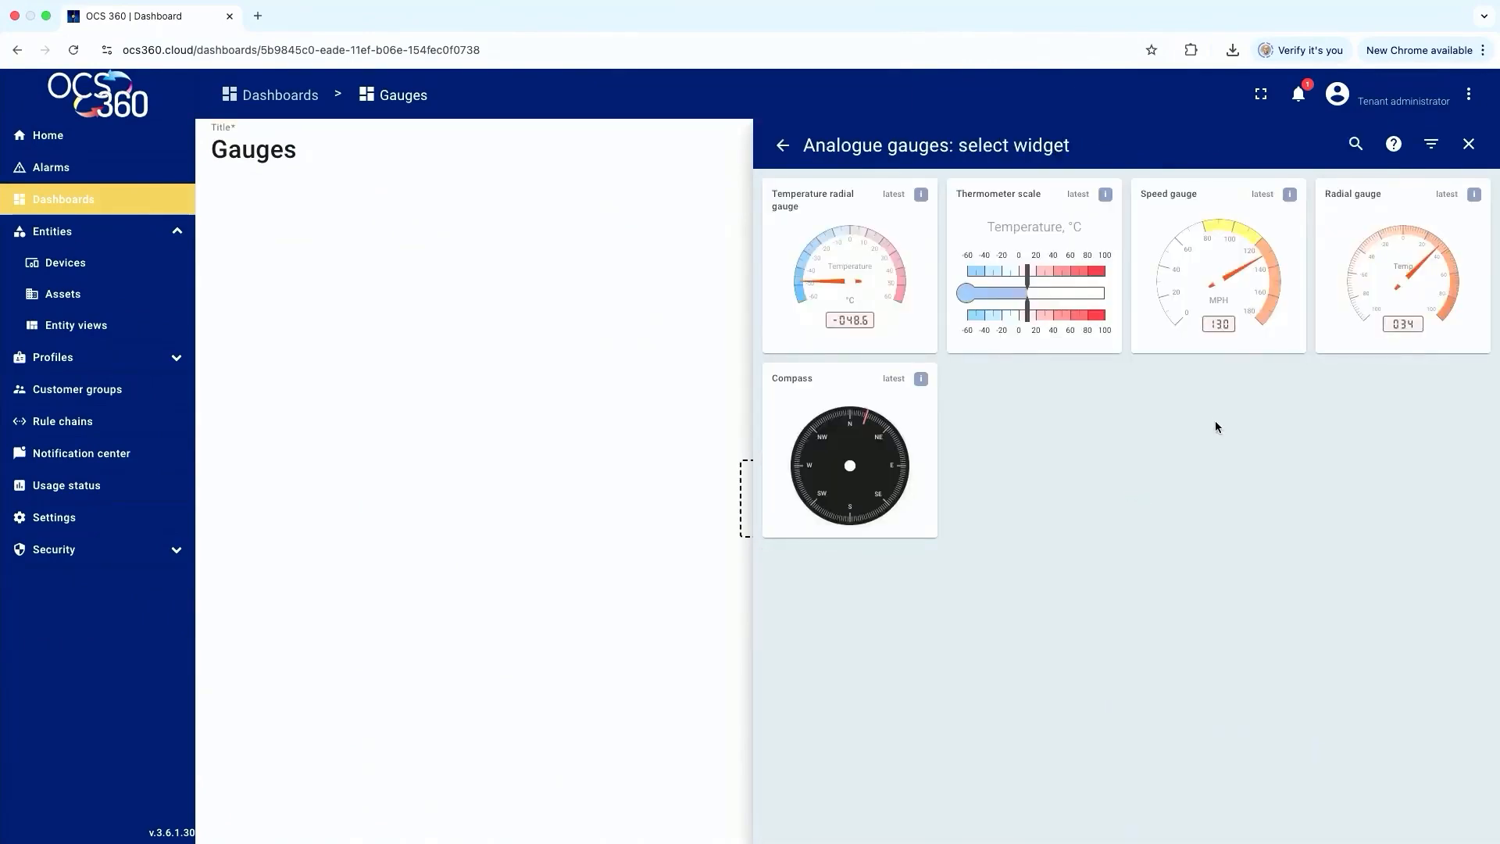
pyautogui.click(1238, 300)
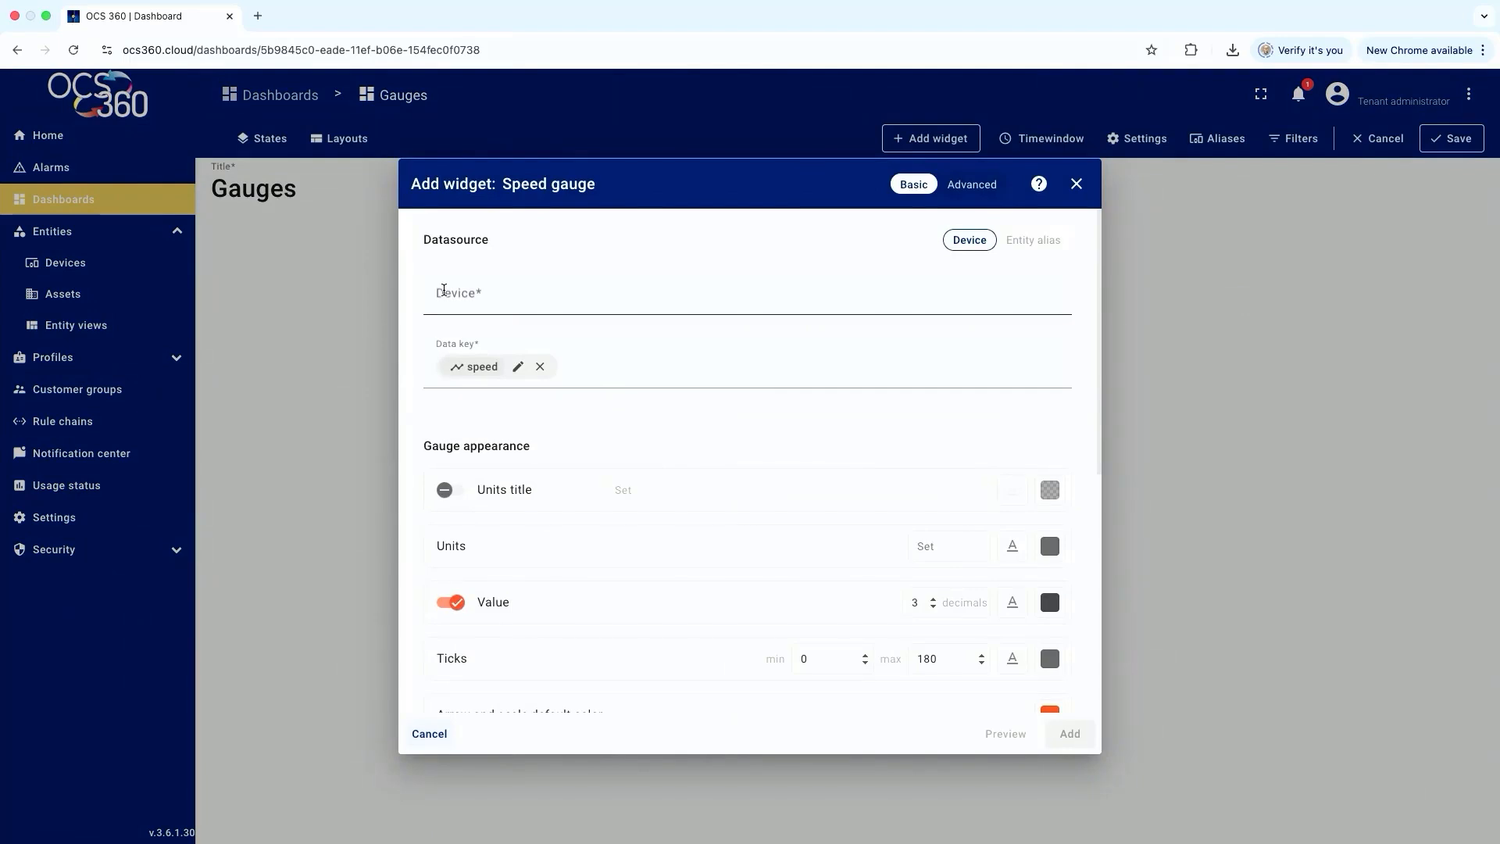
# Set EpoxyMatic as the gauge's source device and replace the speed data key with Pressure
pyautogui.click(443, 291)
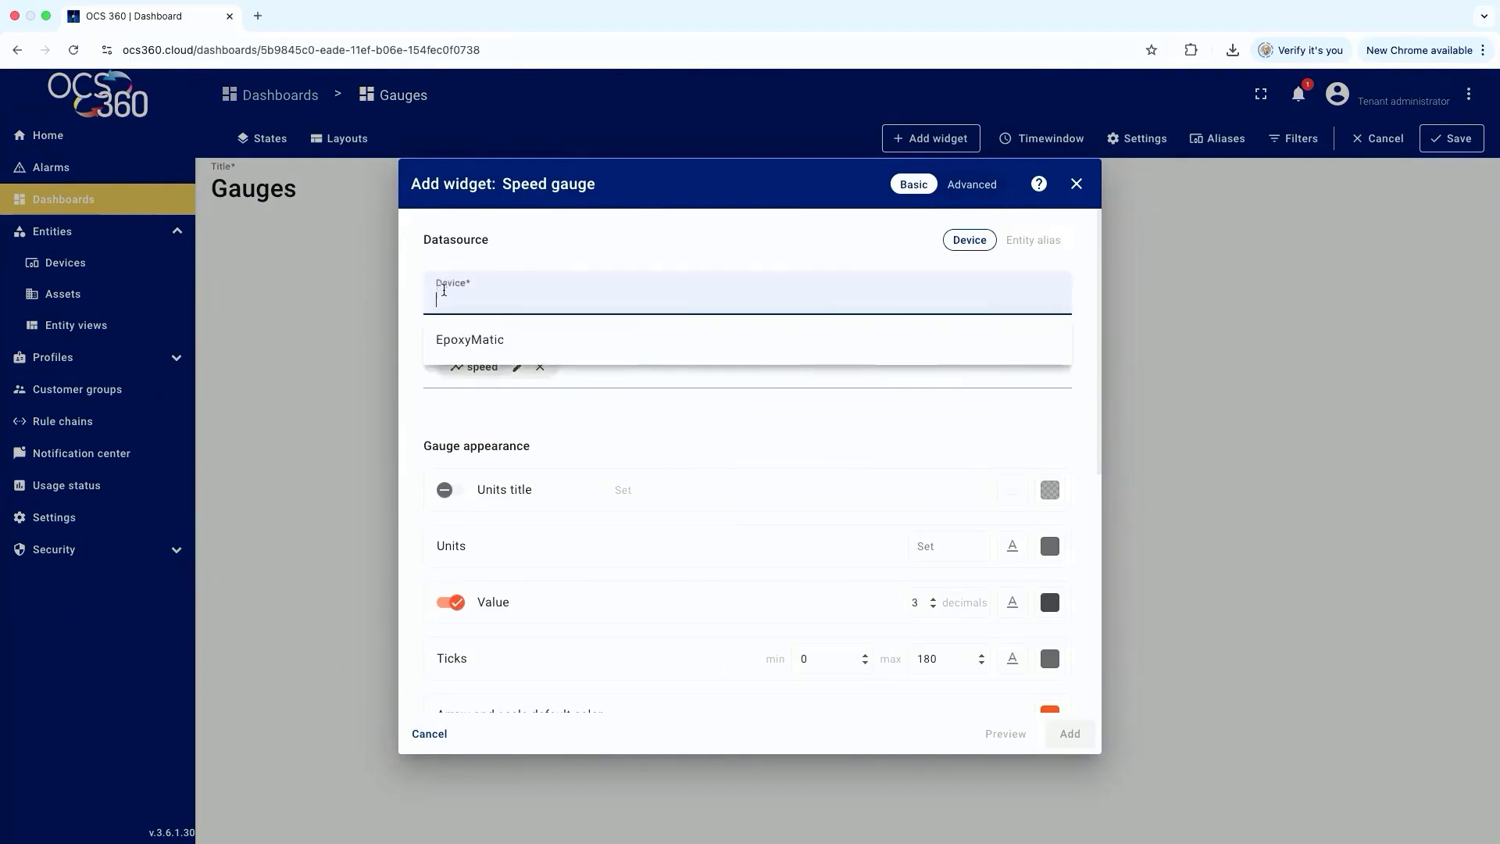
pyautogui.click(458, 337)
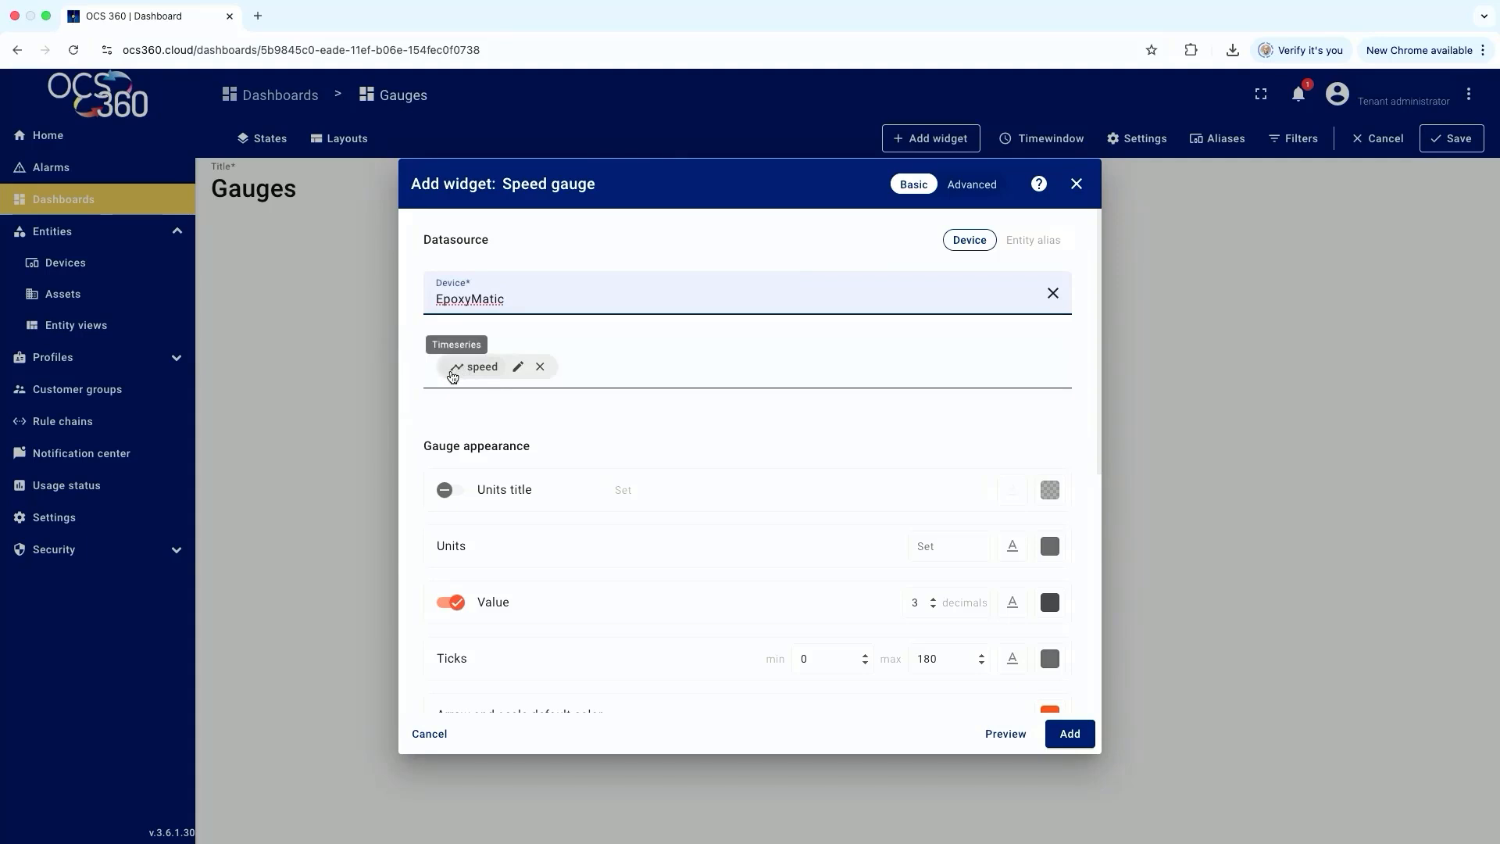
pyautogui.click(539, 367)
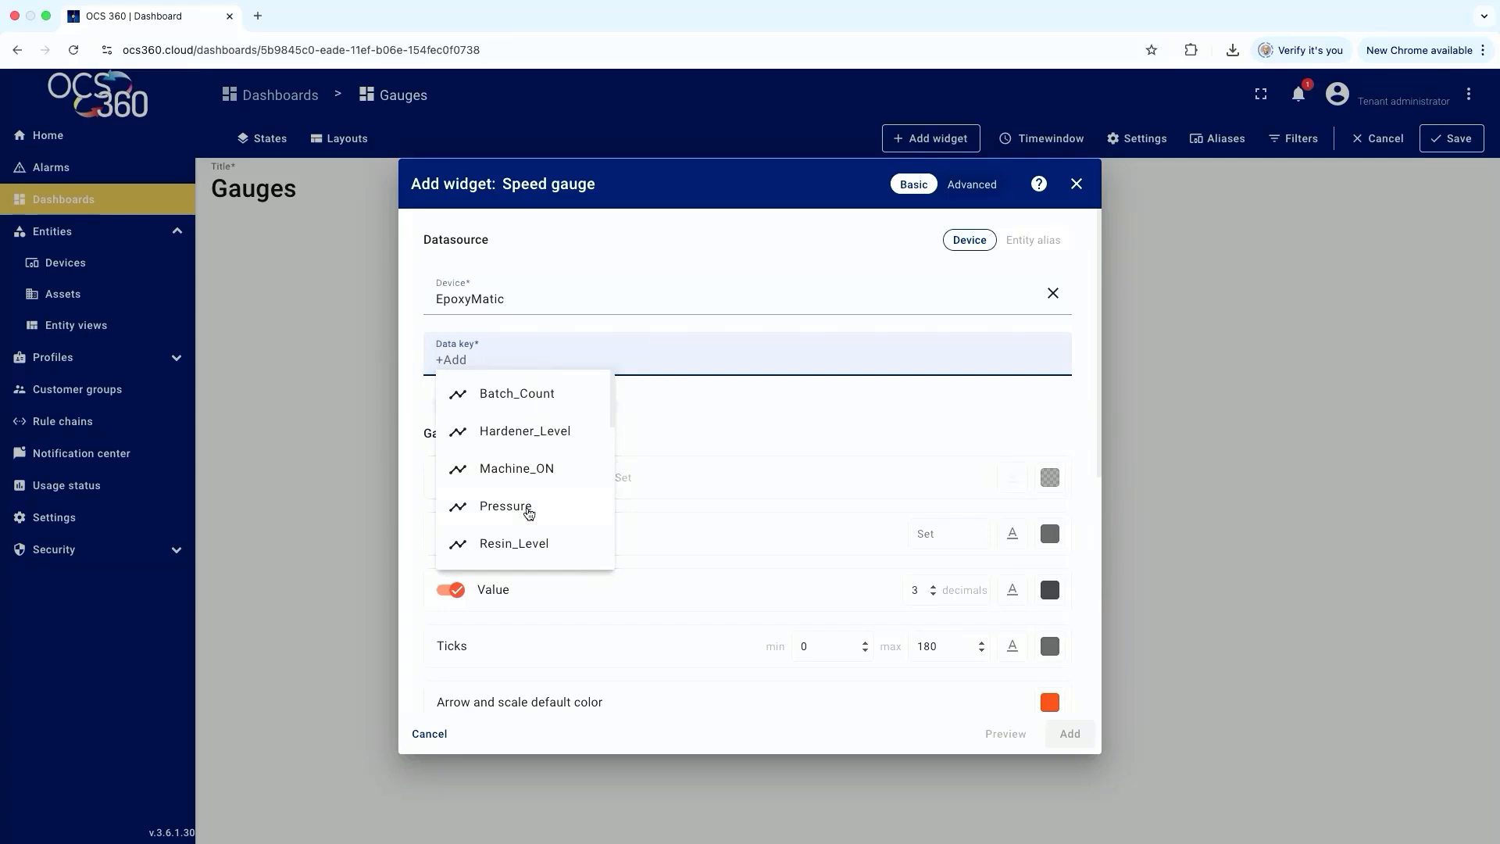
pyautogui.scroll(-1, 528, 512)
pyautogui.click(525, 480)
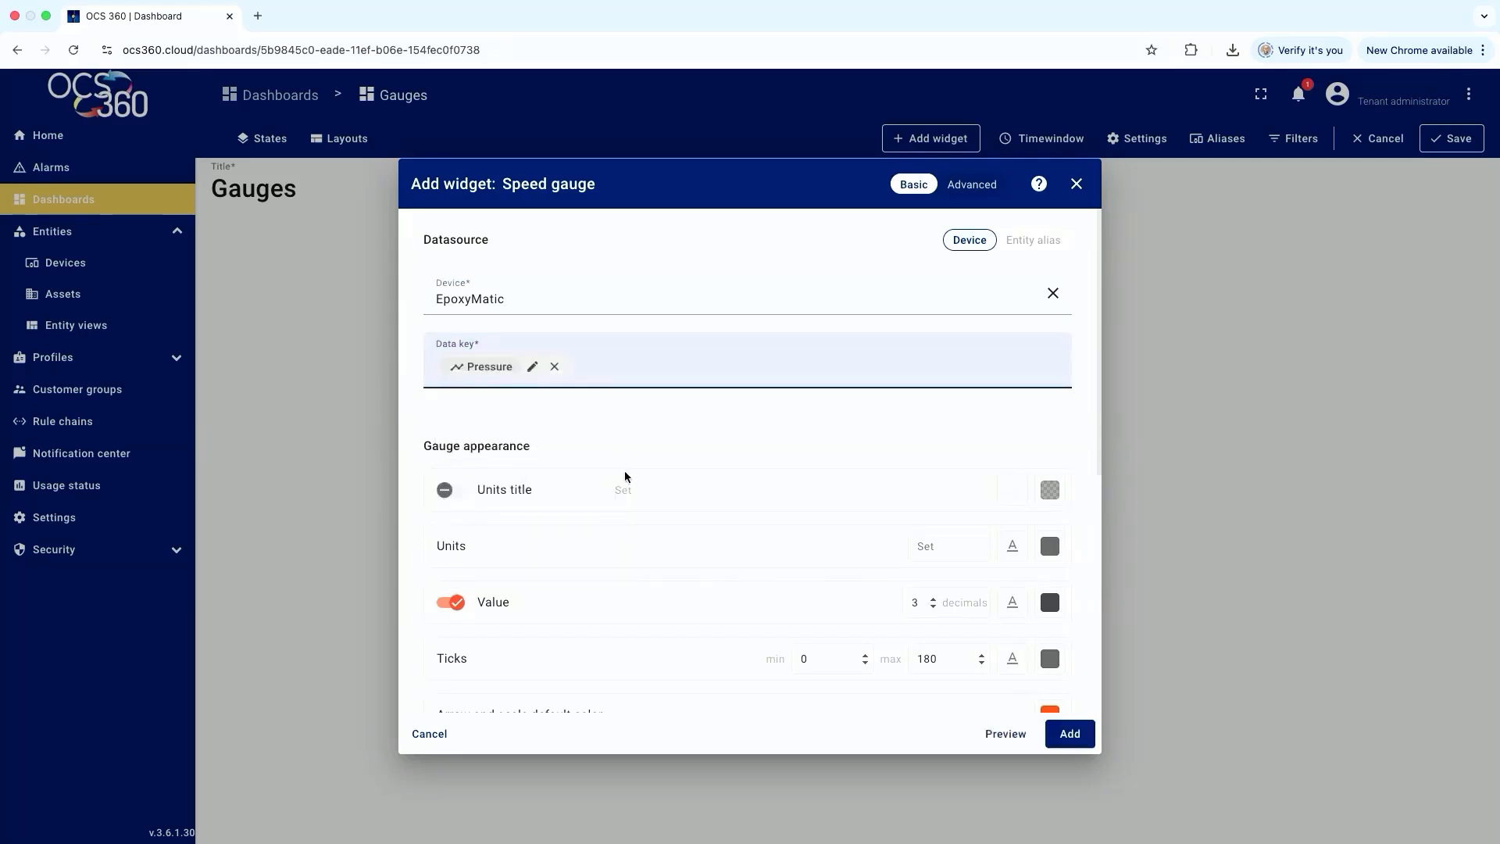
# Set the pressure gauge's units title to "Pressure" and its units to psi (Pounds per Square Inch)
pyautogui.click(526, 496)
pyautogui.write('Pressure')
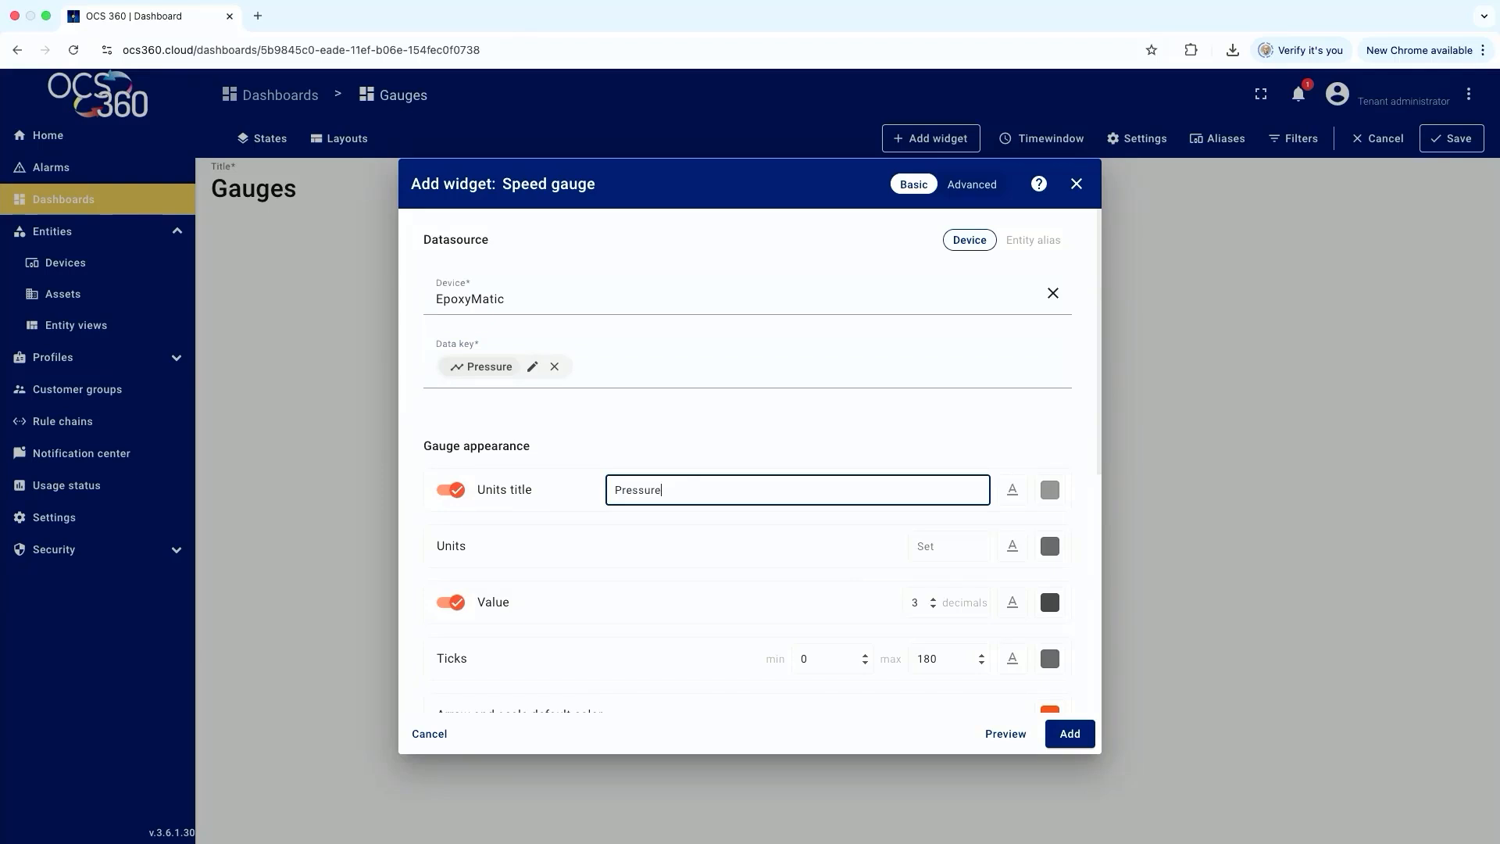
pyautogui.click(939, 546)
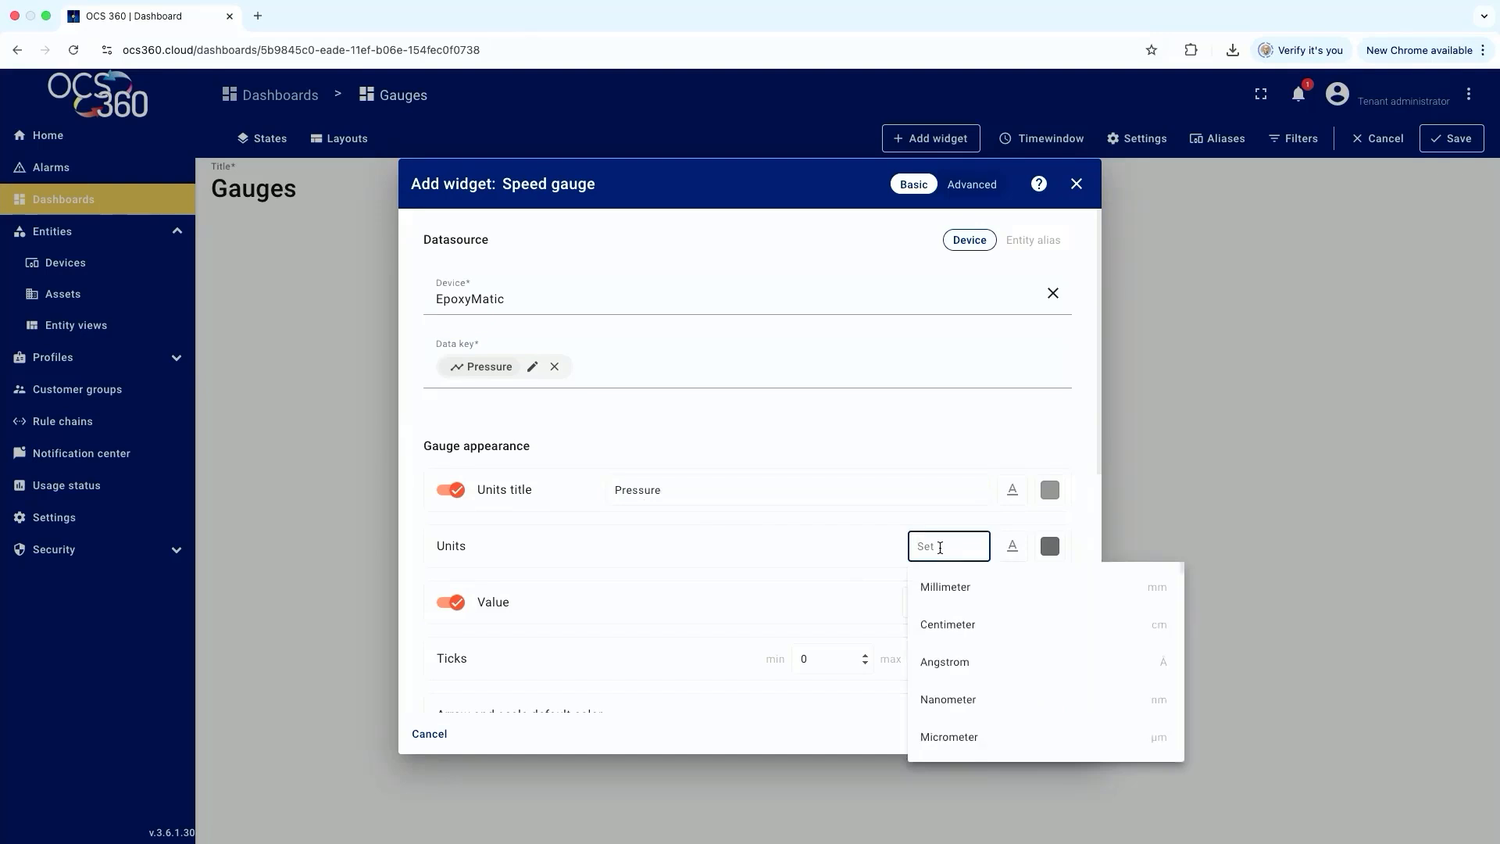
pyautogui.write('PSI')
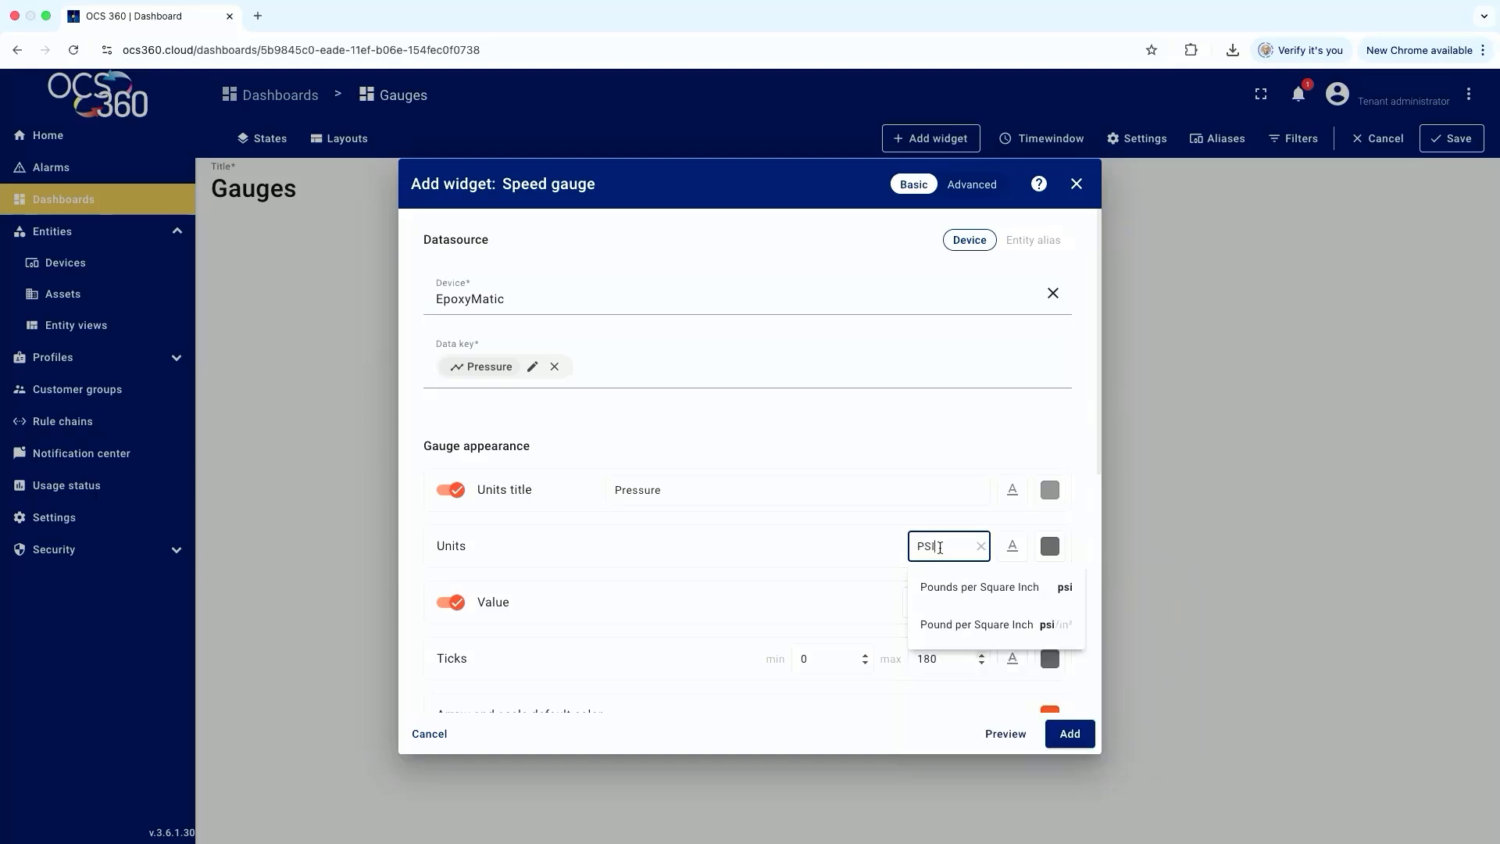
pyautogui.click(950, 588)
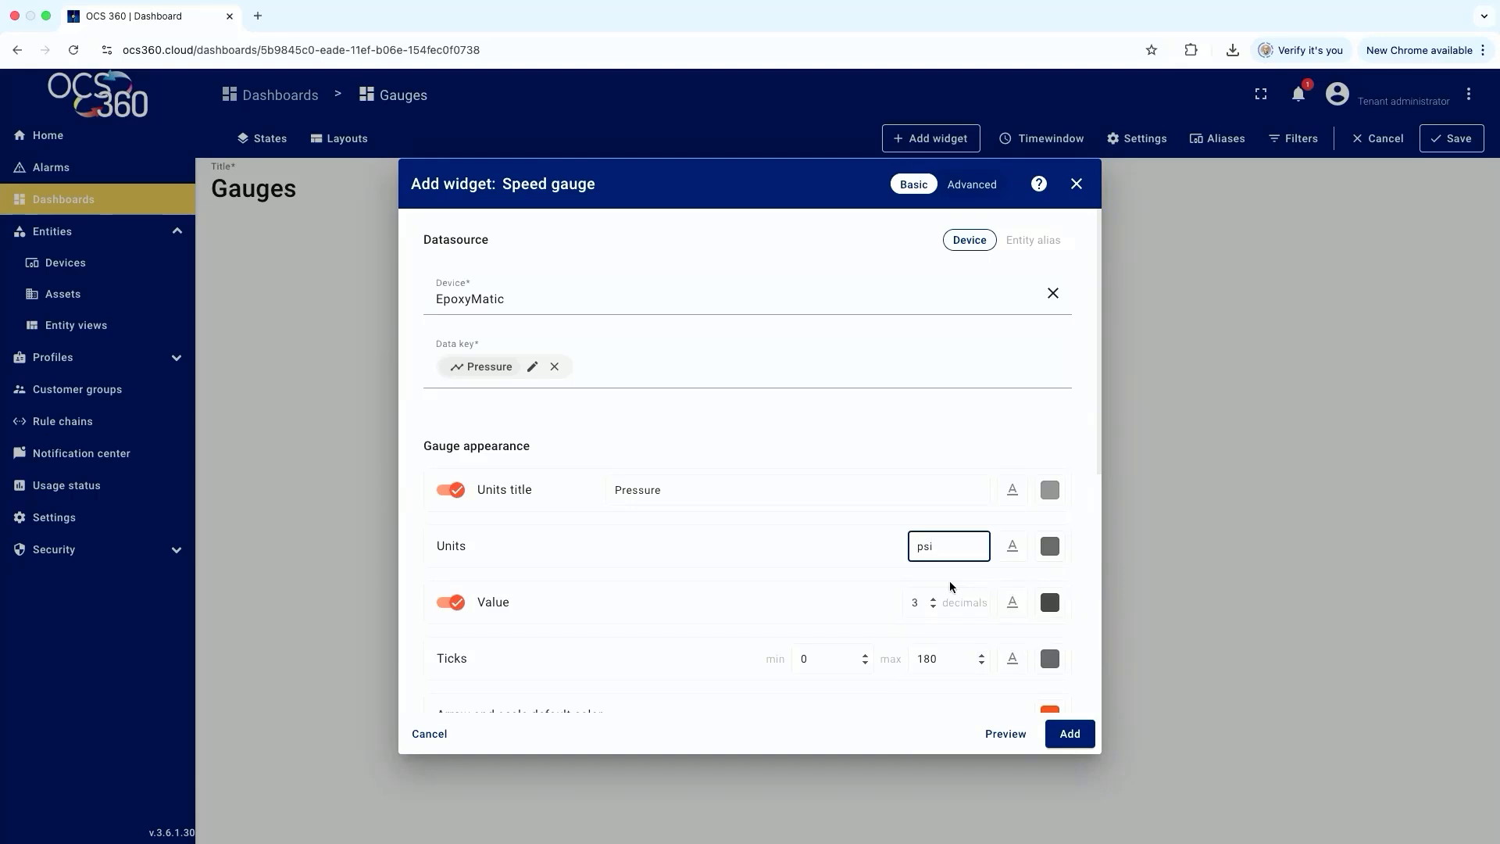
# Add the configured pressure gauge to the Gauges dashboard and save the dashboard
pyautogui.scroll(-1, 831, 547)
pyautogui.scroll(1, 831, 547)
pyautogui.click(1084, 738)
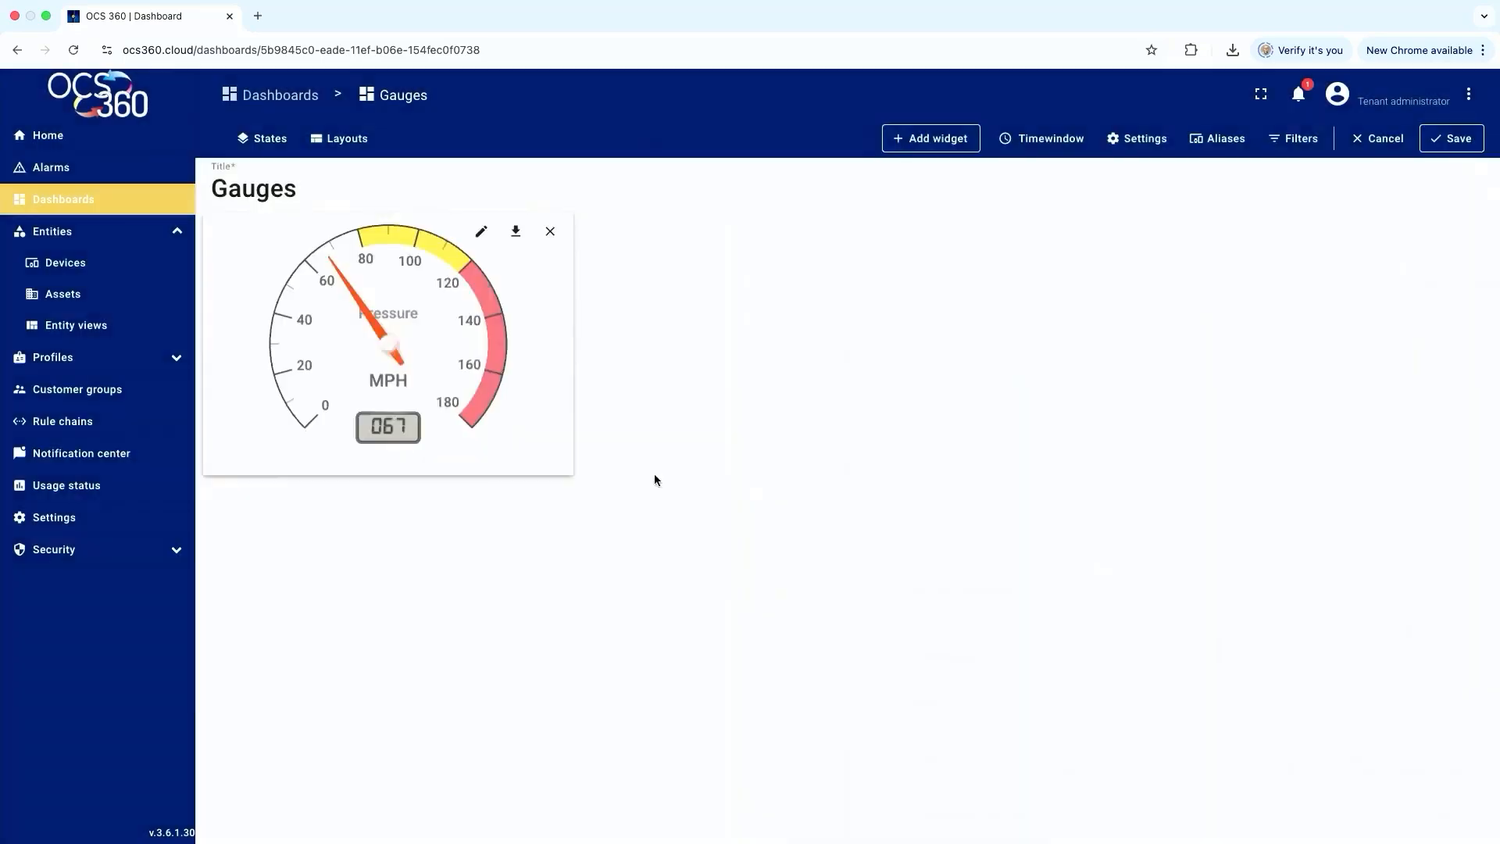
pyautogui.click(1440, 141)
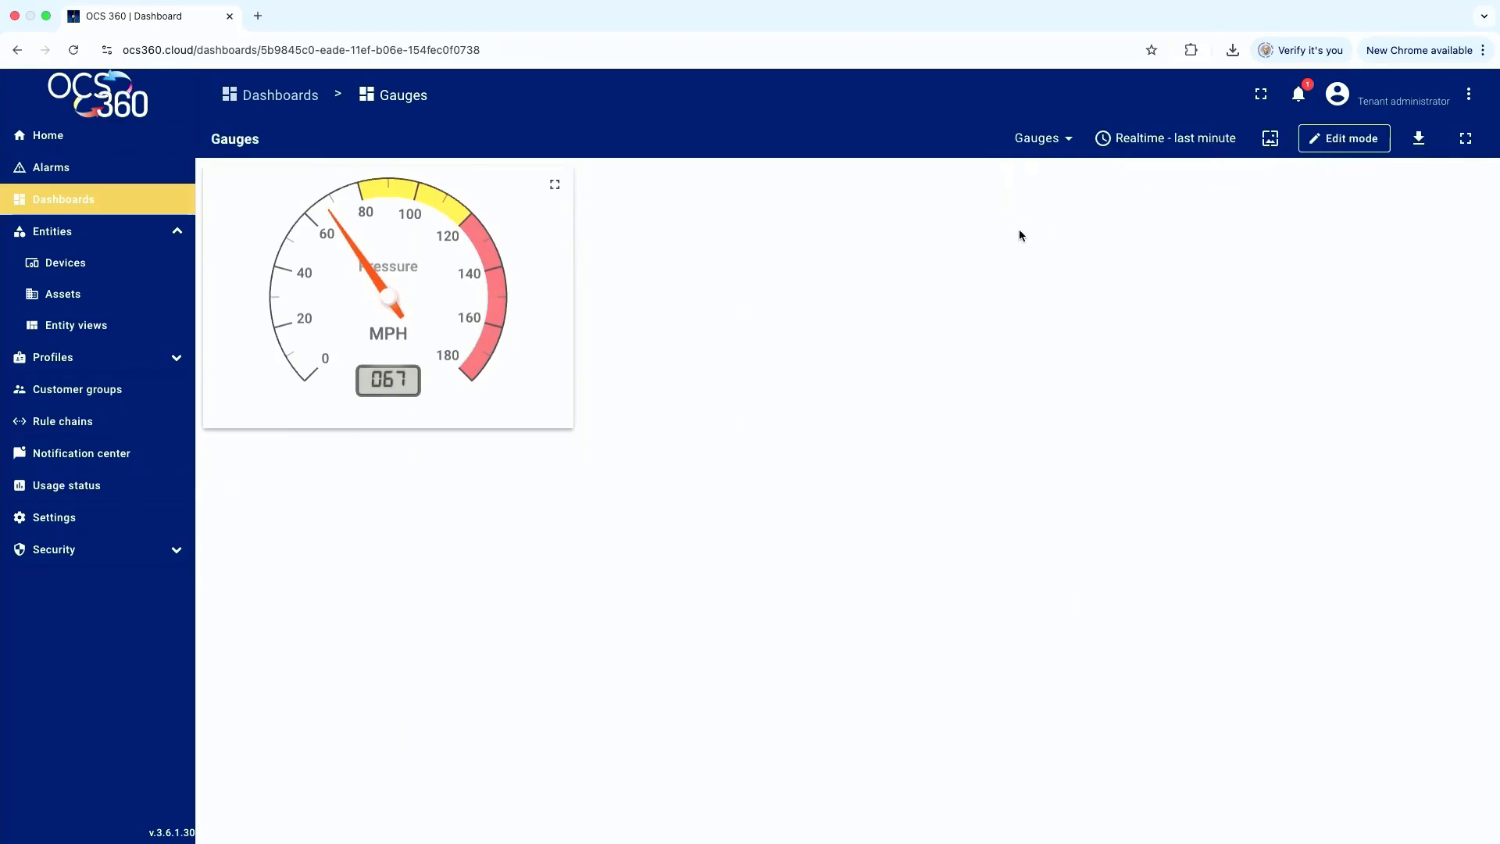
# Reopen the dashboard for editing and start adding a Temperature radial gauge from the Analogue gauges bundle
pyautogui.click(1336, 143)
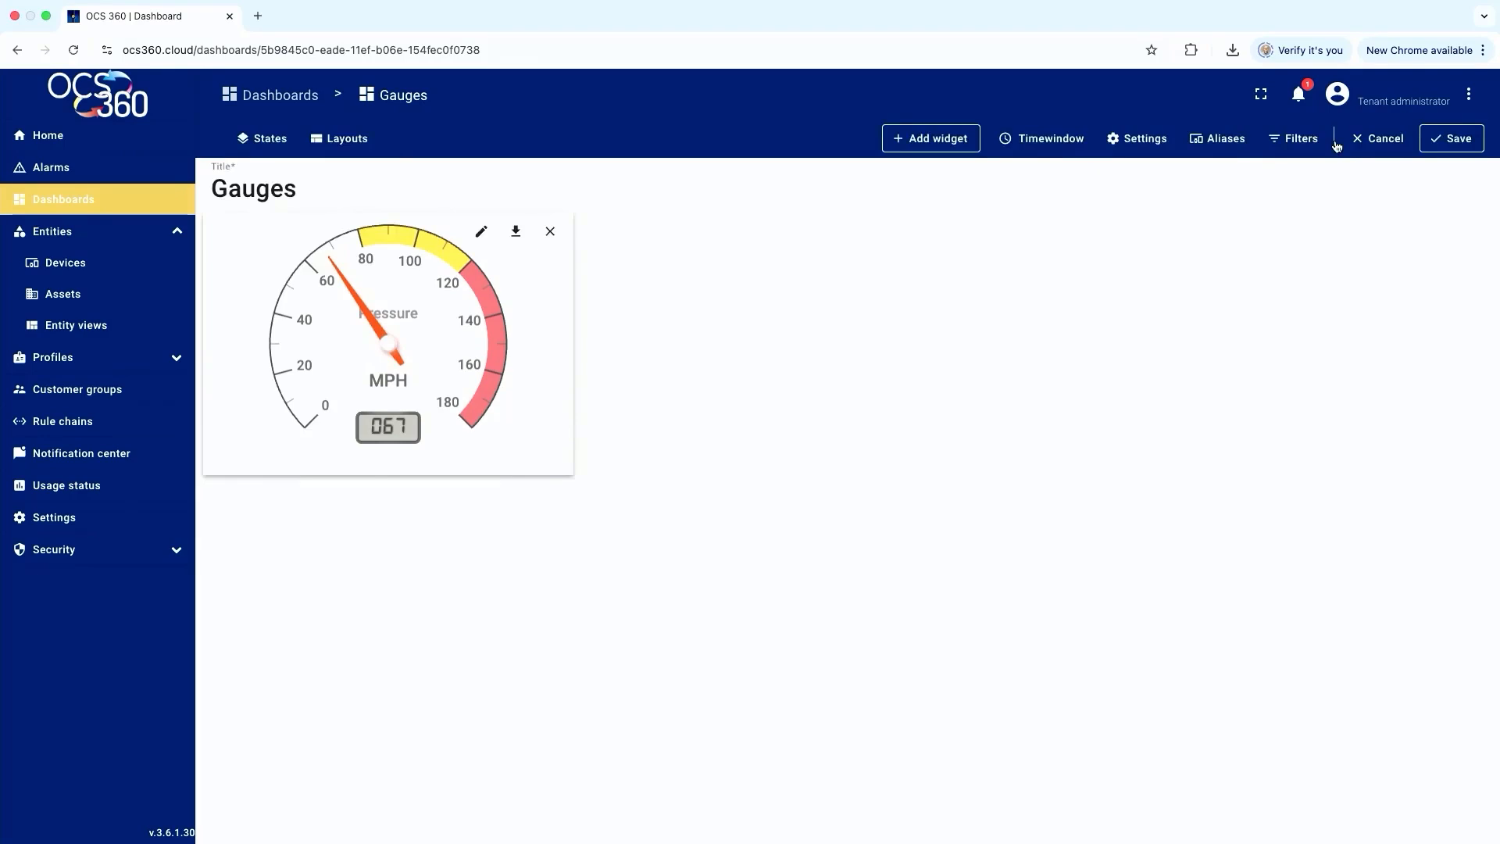
pyautogui.click(928, 140)
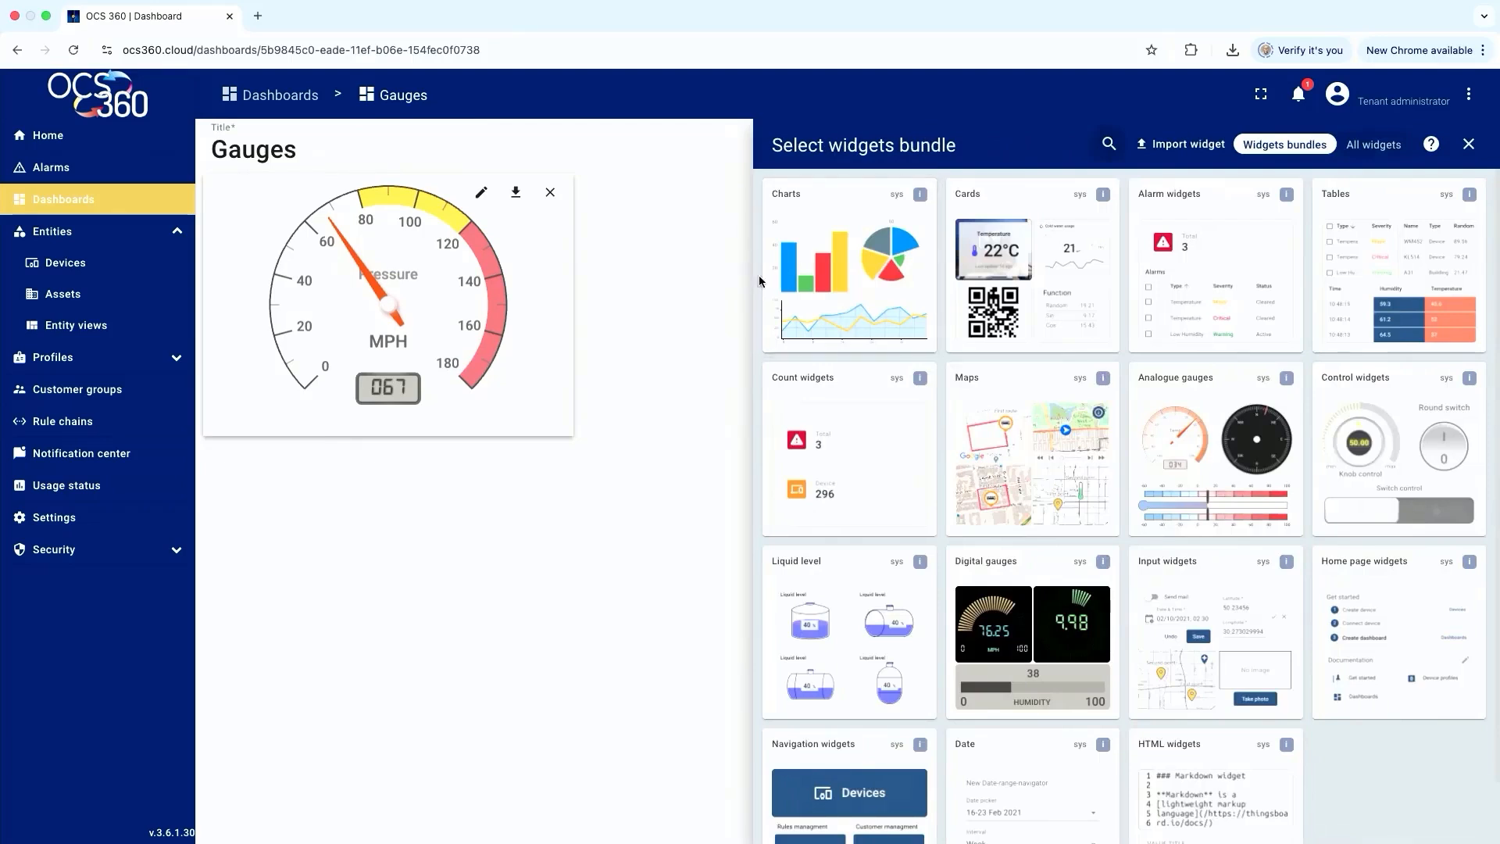
pyautogui.click(1192, 447)
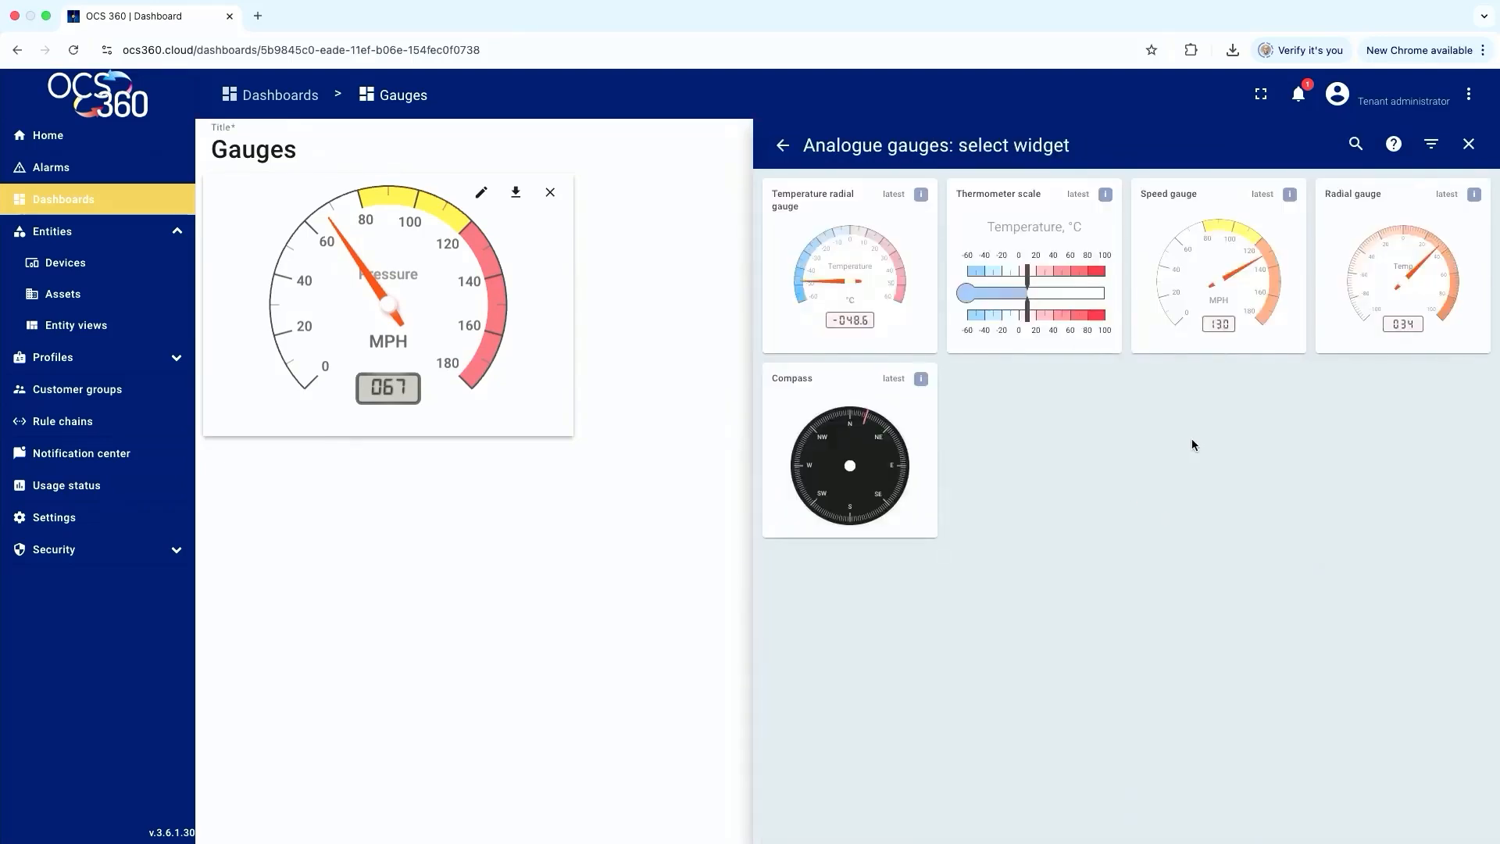
pyautogui.click(855, 254)
# Set EpoxyMatic as the temperature gauge's device and replace the default temperature data key with the device's Temperature key
pyautogui.click(461, 293)
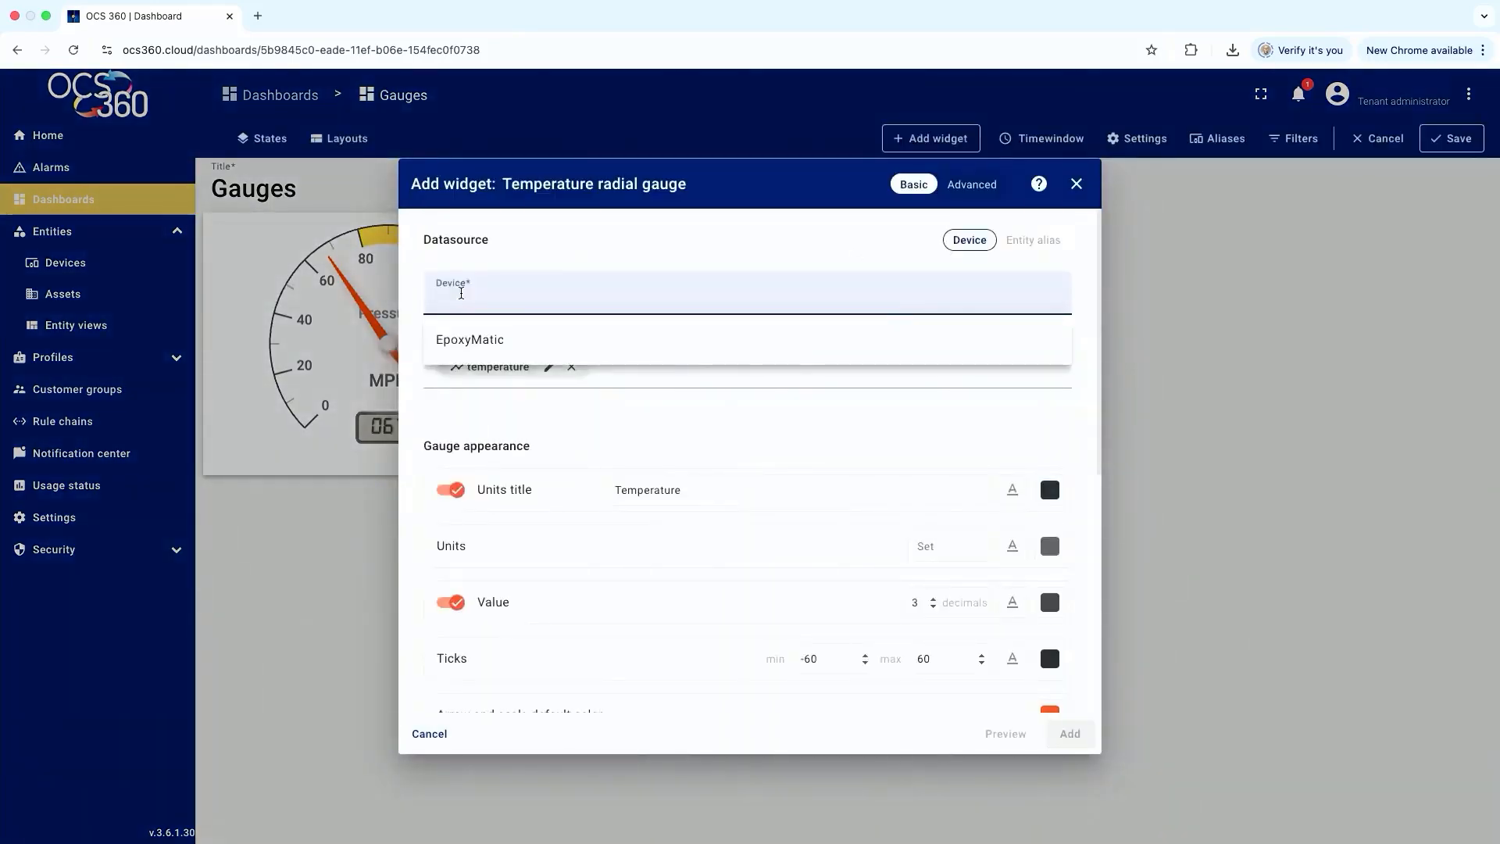
pyautogui.click(469, 339)
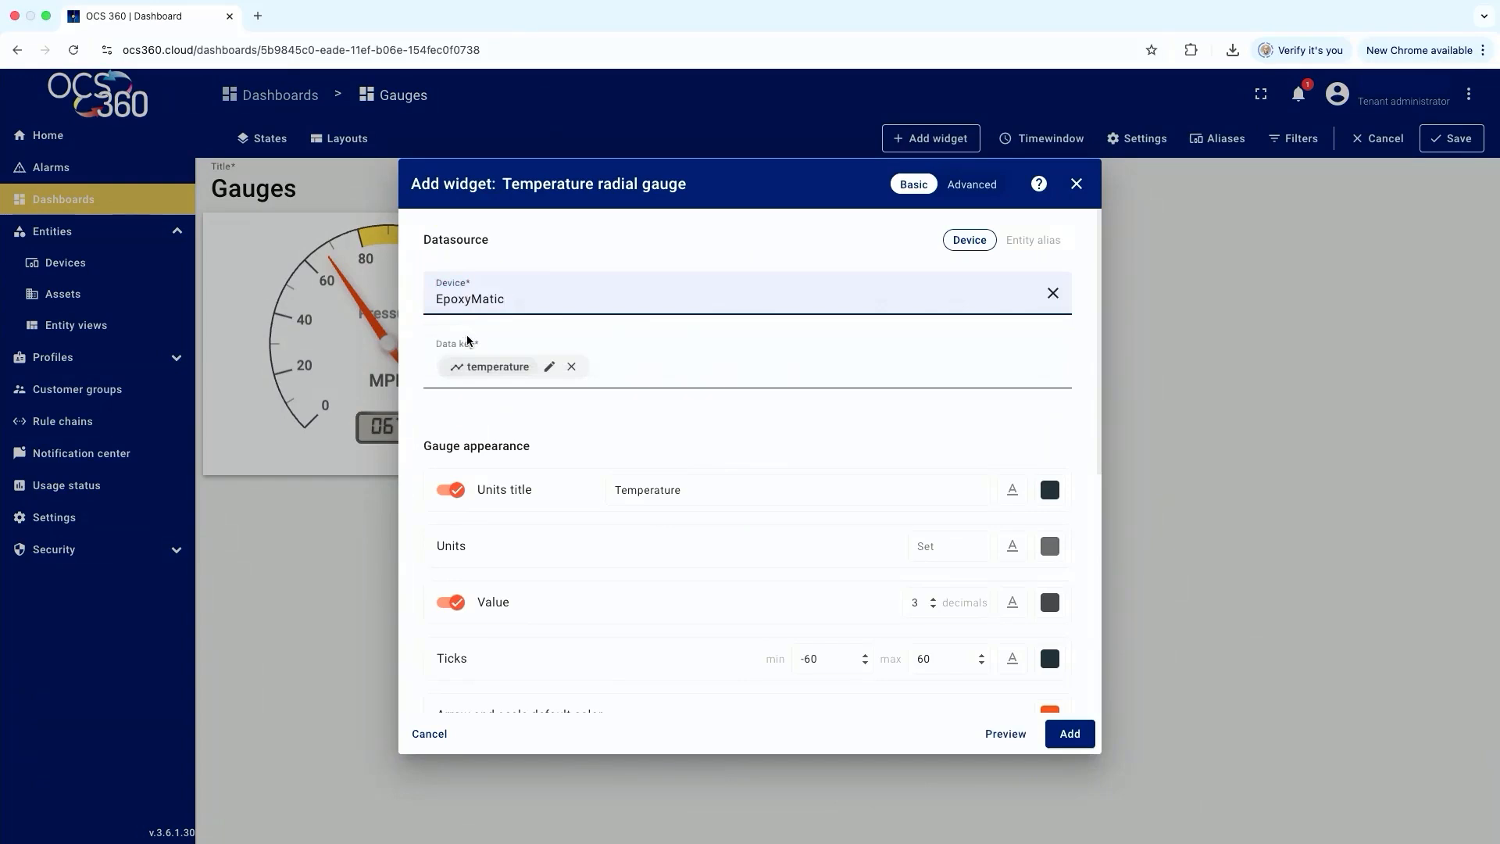
pyautogui.click(580, 371)
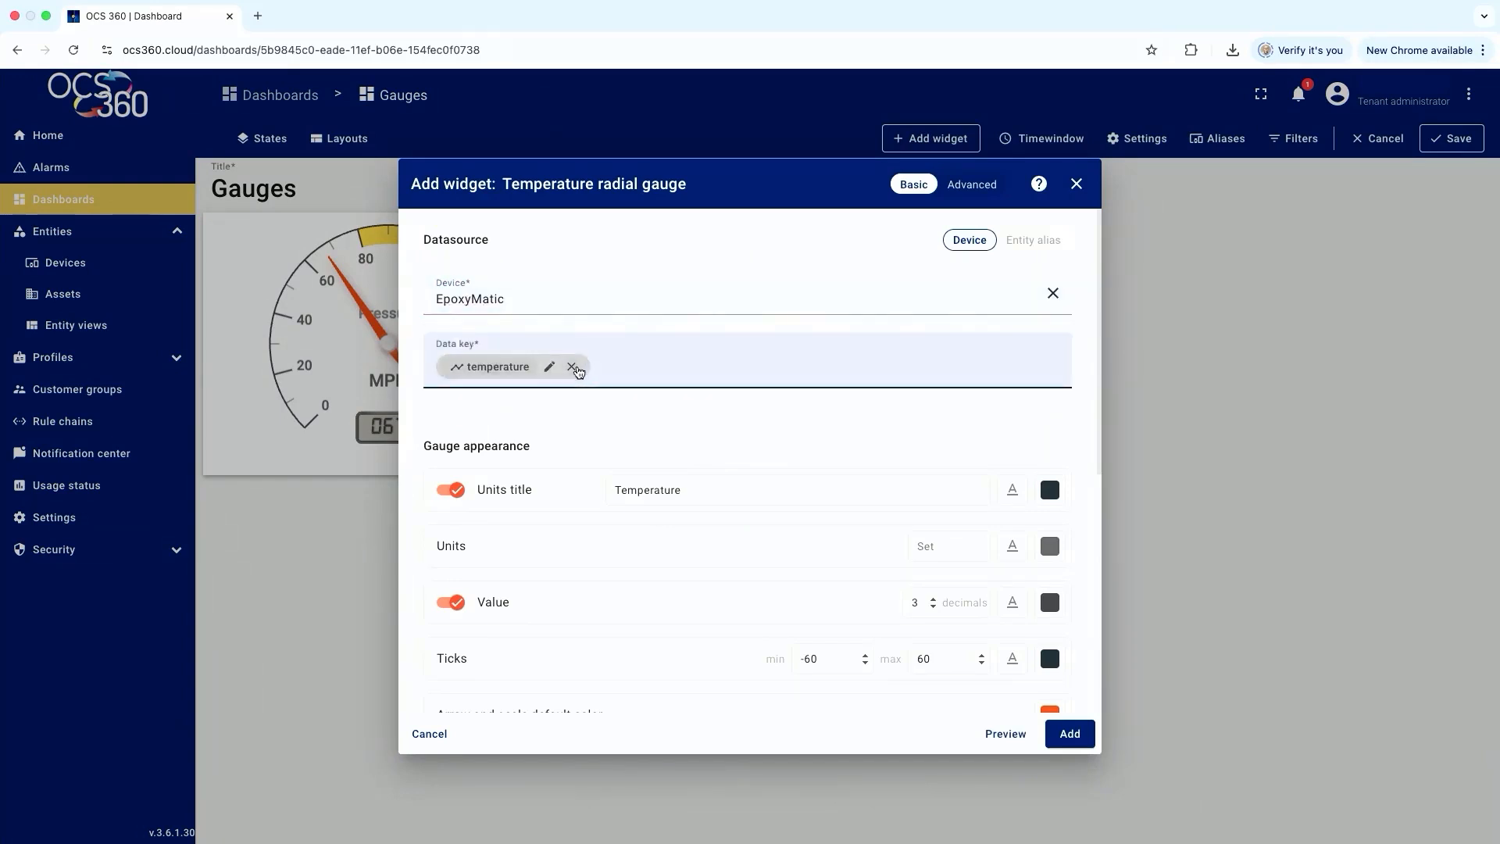
pyautogui.click(578, 371)
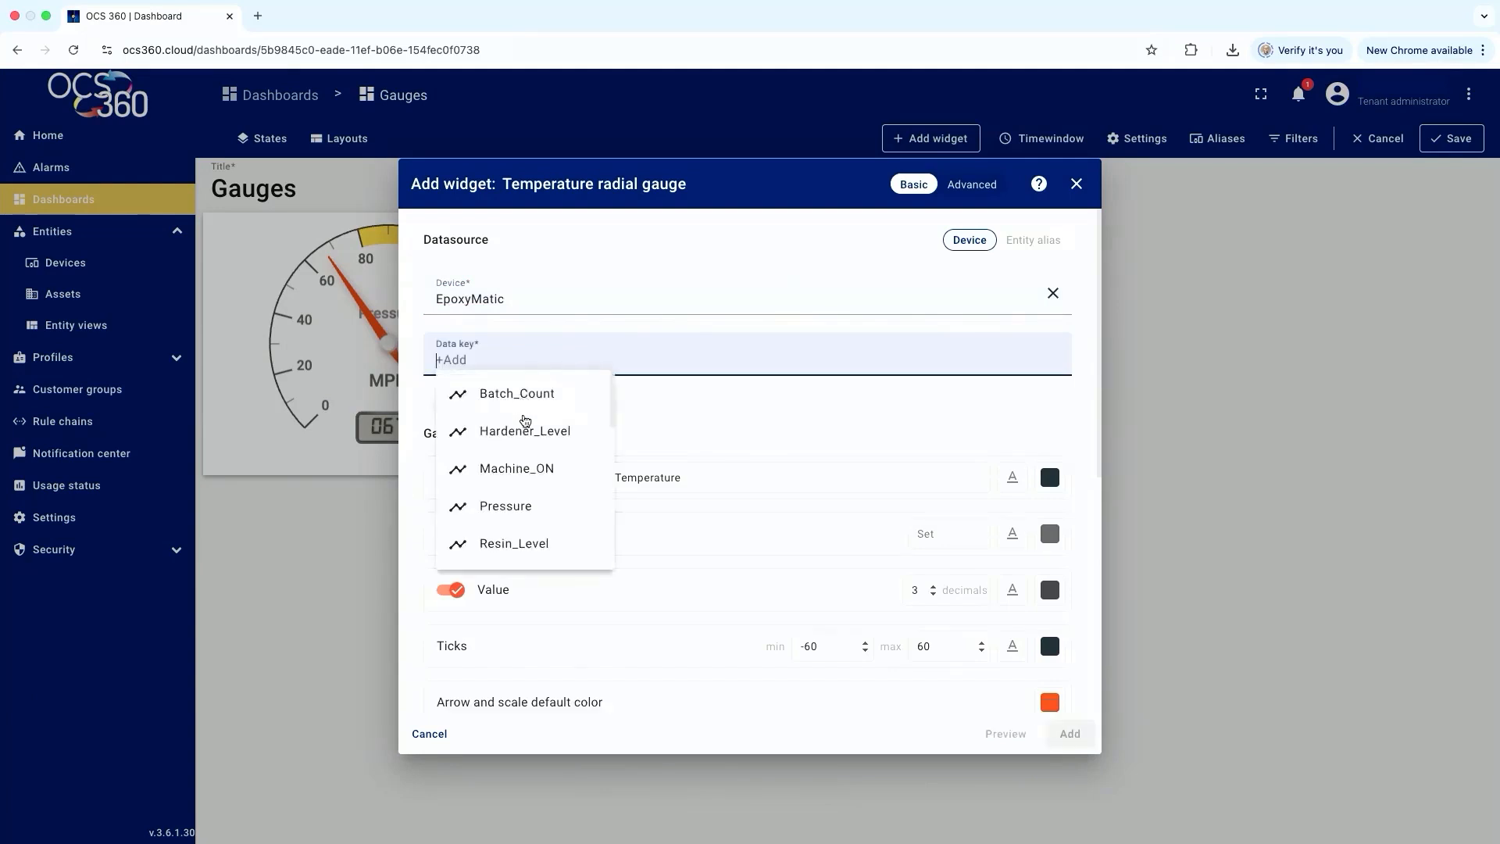
pyautogui.scroll(-1, 525, 422)
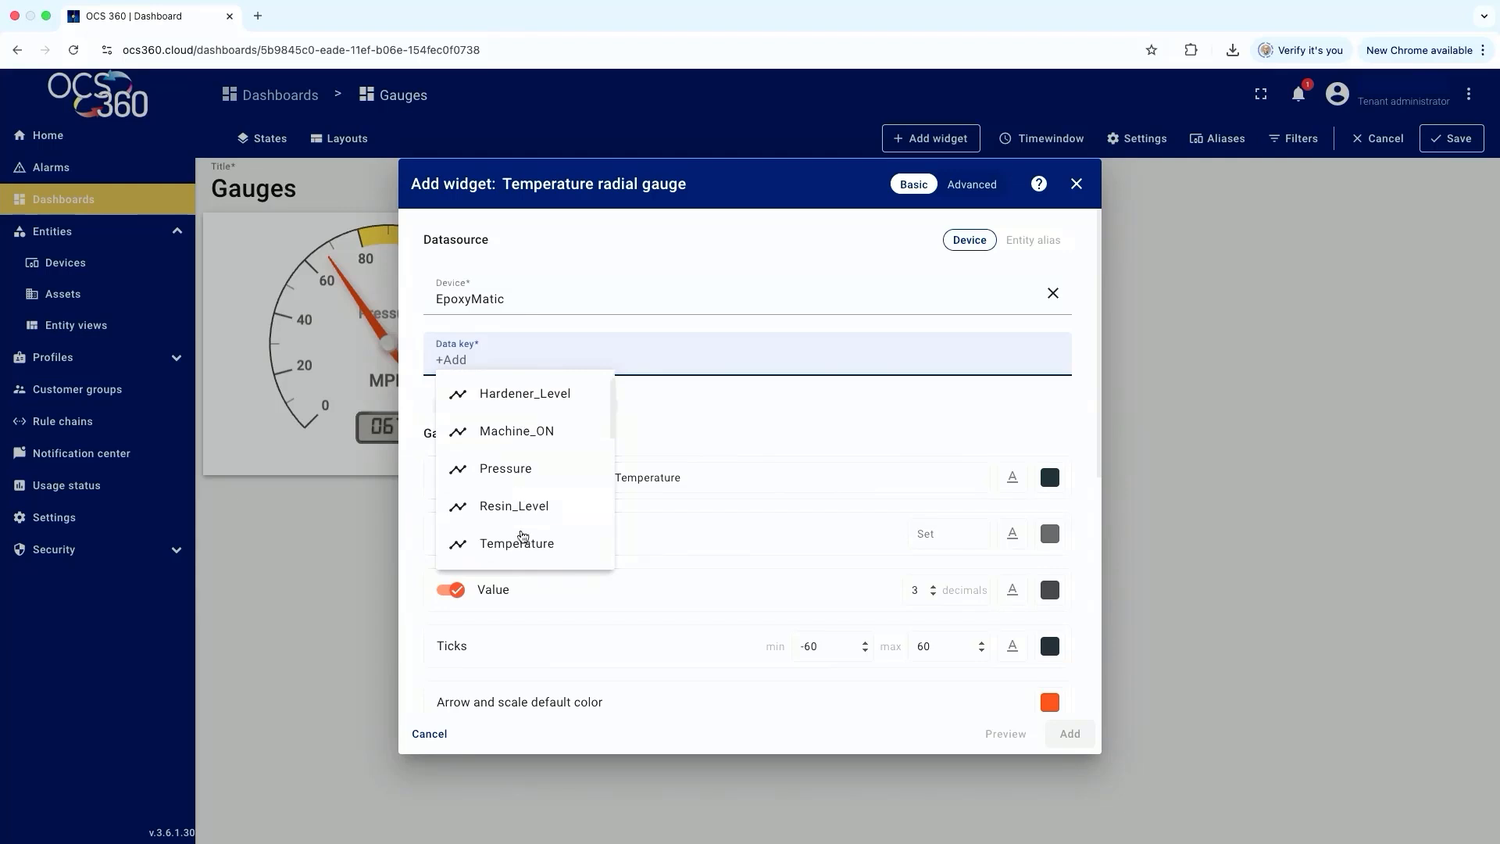
pyautogui.click(520, 543)
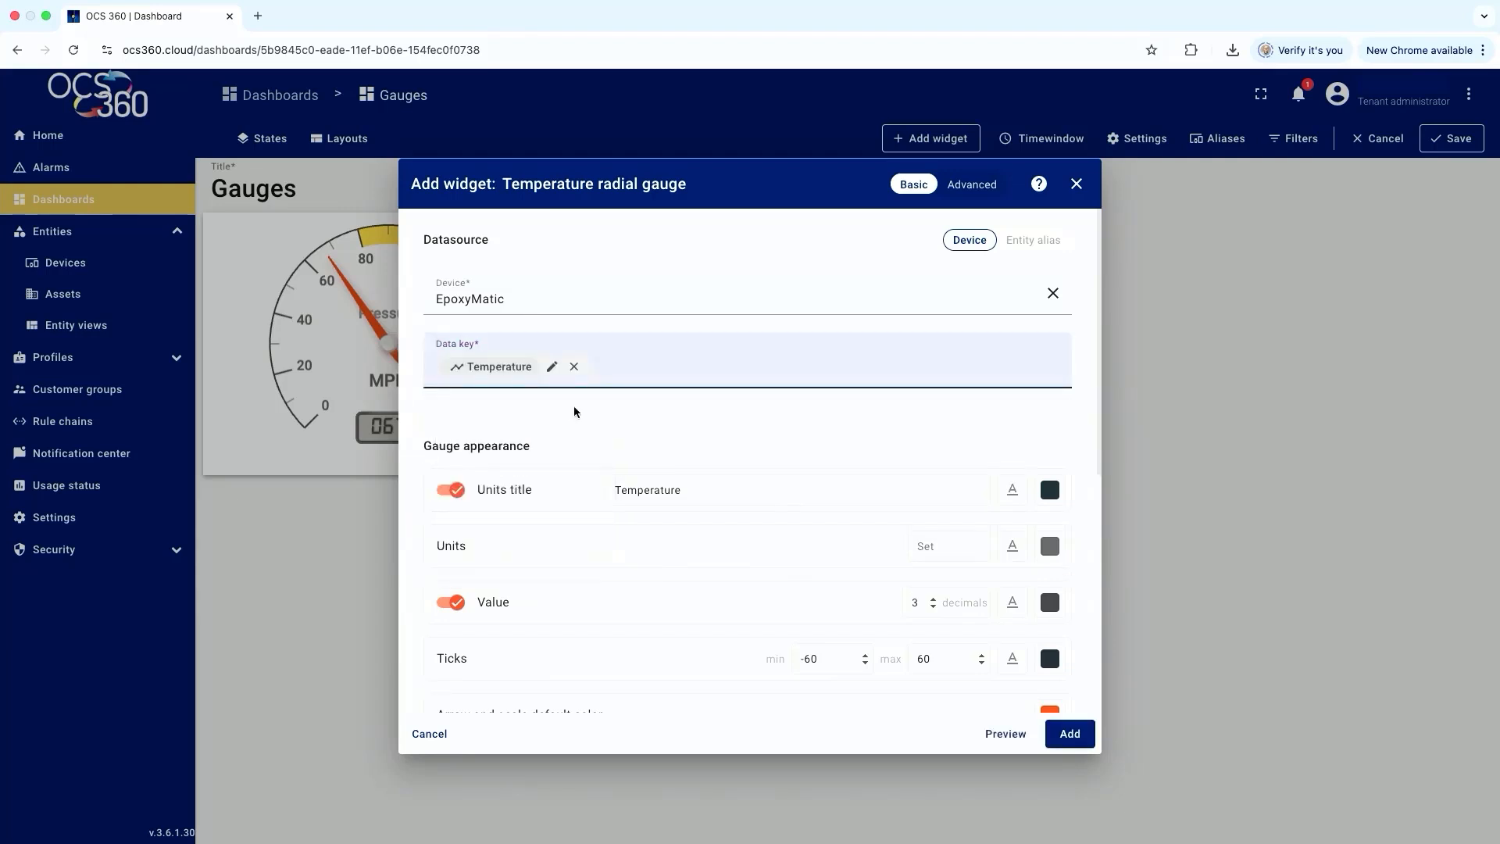
# Add the temperature gauge to the dashboard and place it directly to the right of the pressure gauge
pyautogui.scroll(-1, 597, 381)
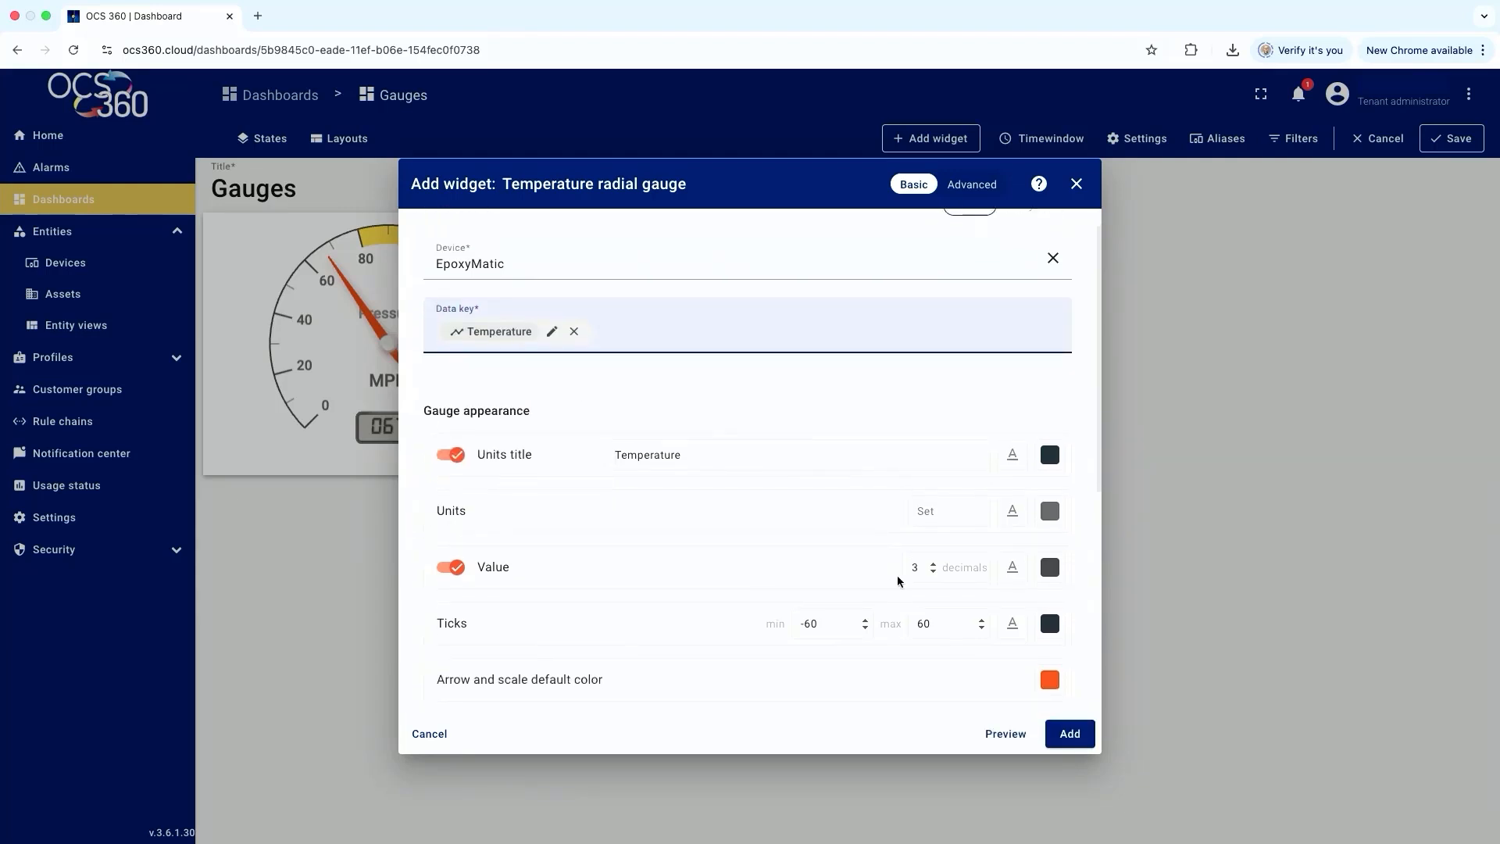
pyautogui.click(1062, 731)
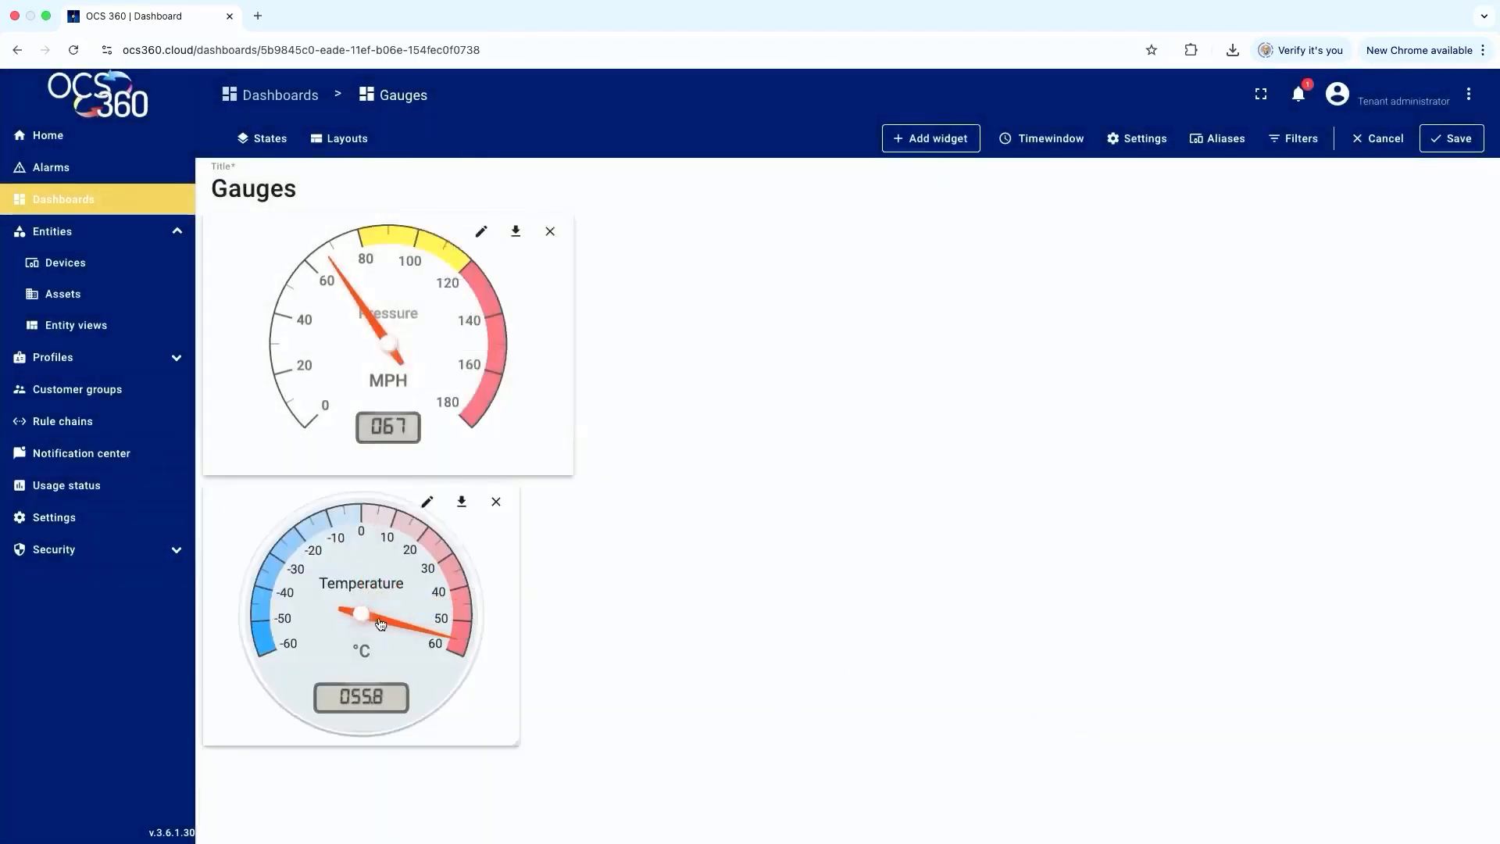
pyautogui.moveTo(380, 623)
pyautogui.mouseDown()
pyautogui.moveTo(662, 531)
pyautogui.moveTo(808, 344)
pyautogui.moveTo(771, 352)
pyautogui.mouseUp()
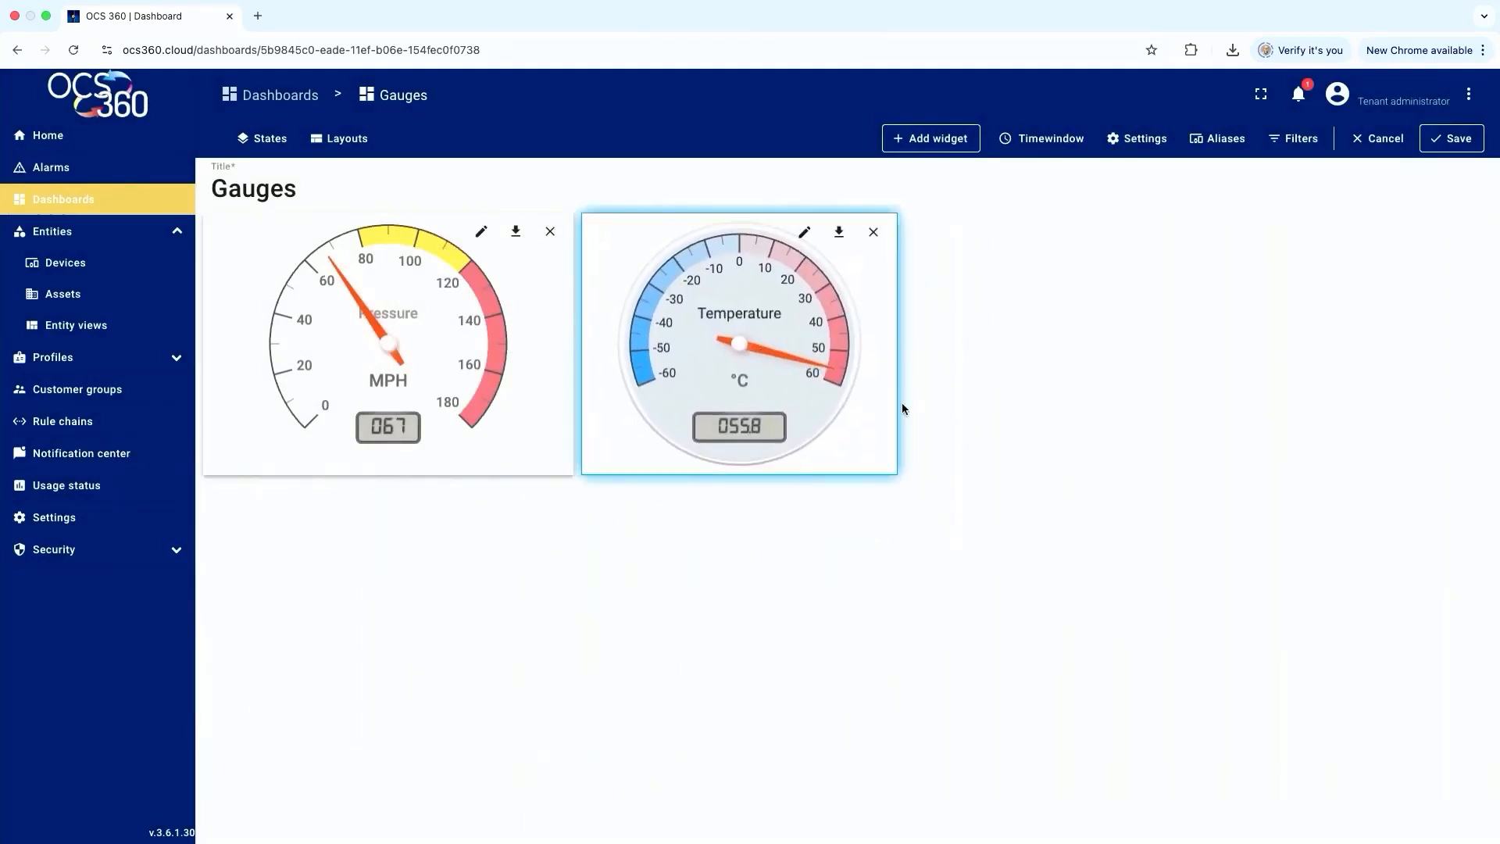
# Edit the temperature gauge's ticks to a minimum of 0 and a maximum of 100, and apply the change
pyautogui.click(805, 232)
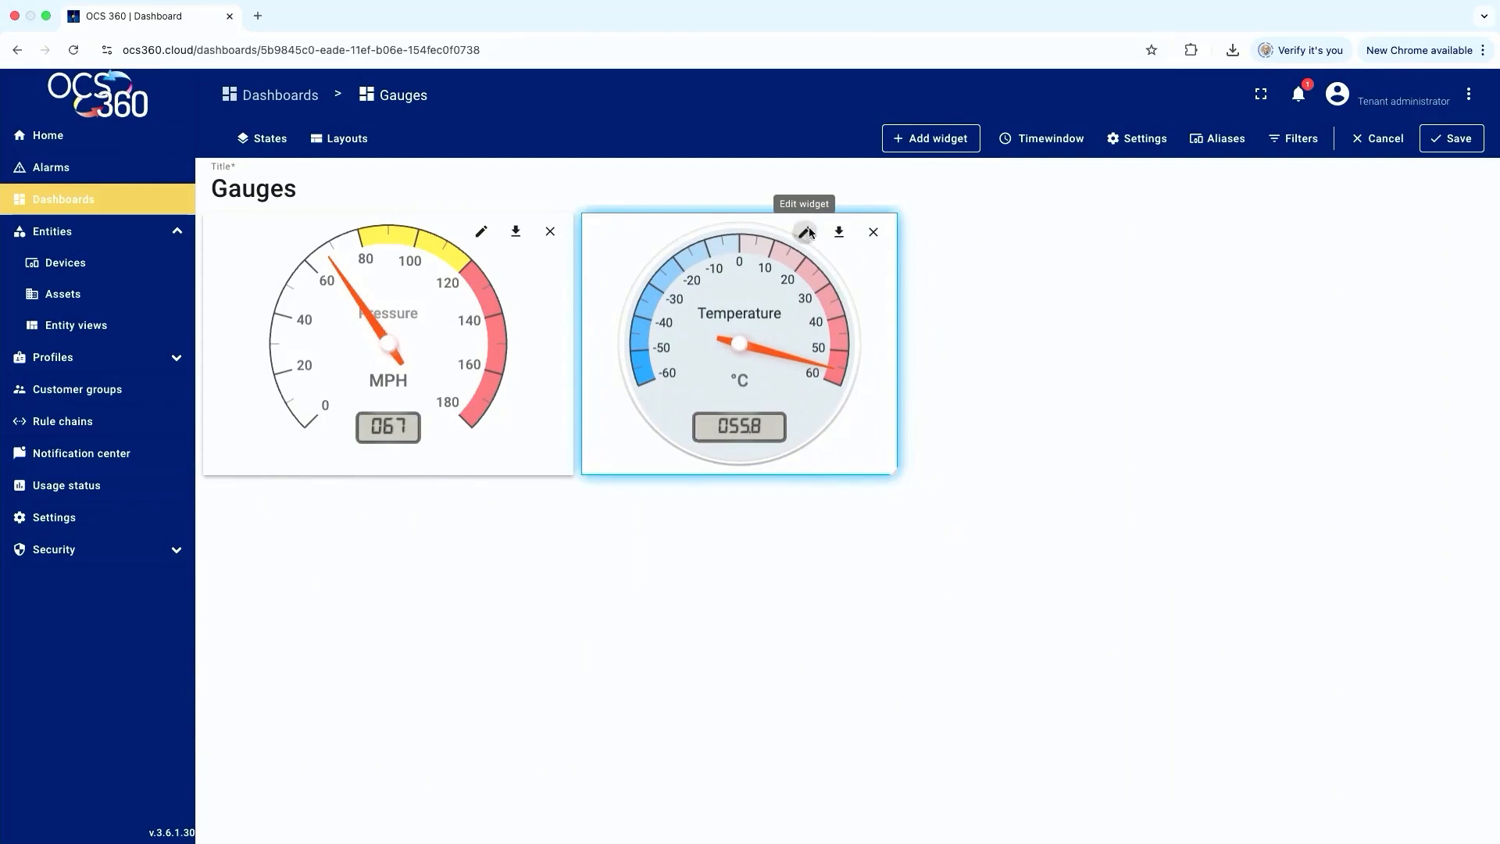
pyautogui.tripleClick(1211, 696)
pyautogui.write('0')
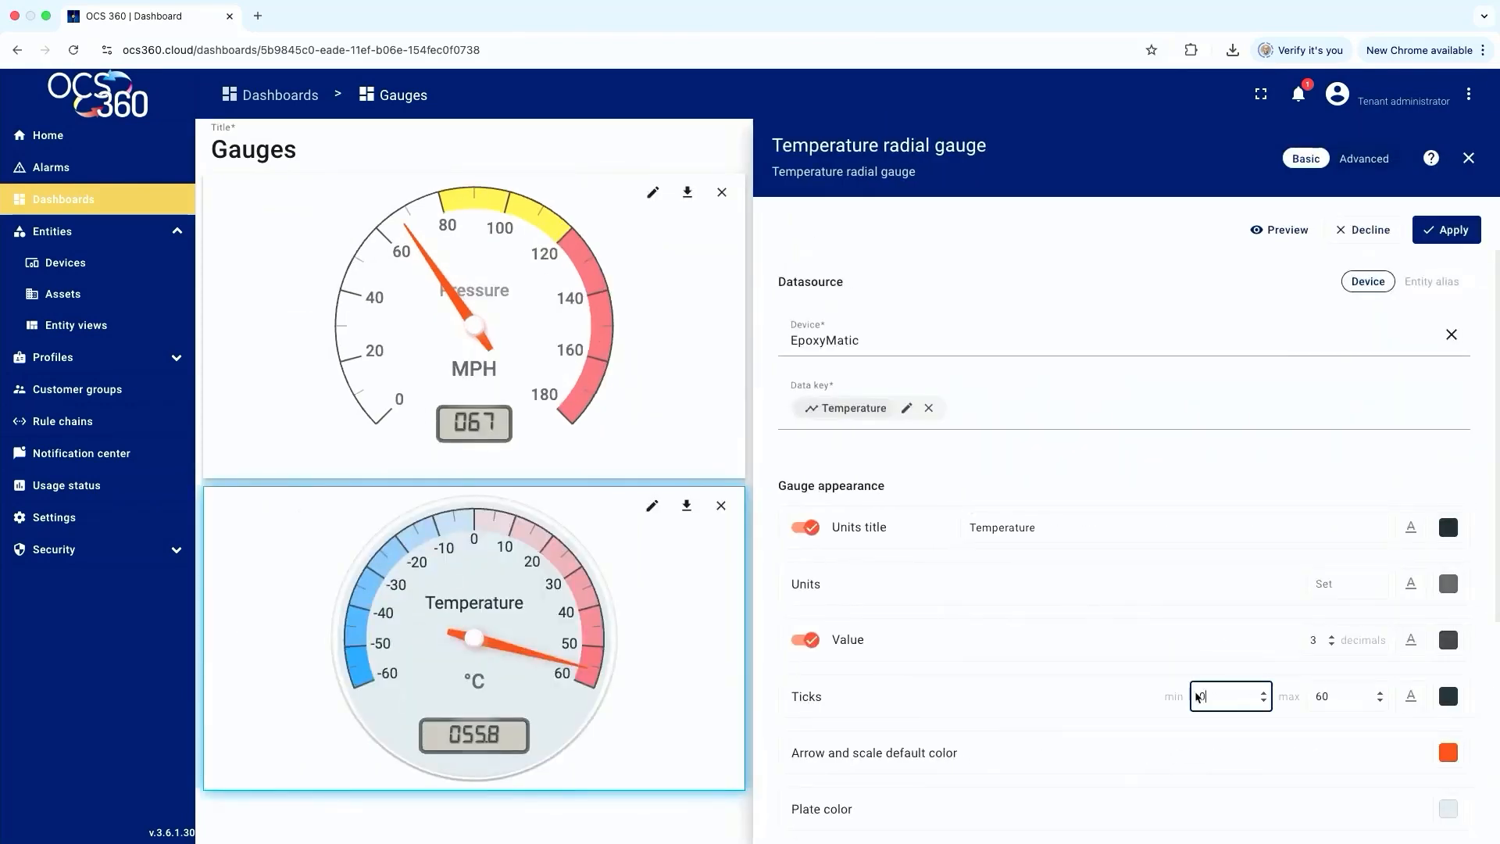
pyautogui.tripleClick(1326, 696)
pyautogui.write('100')
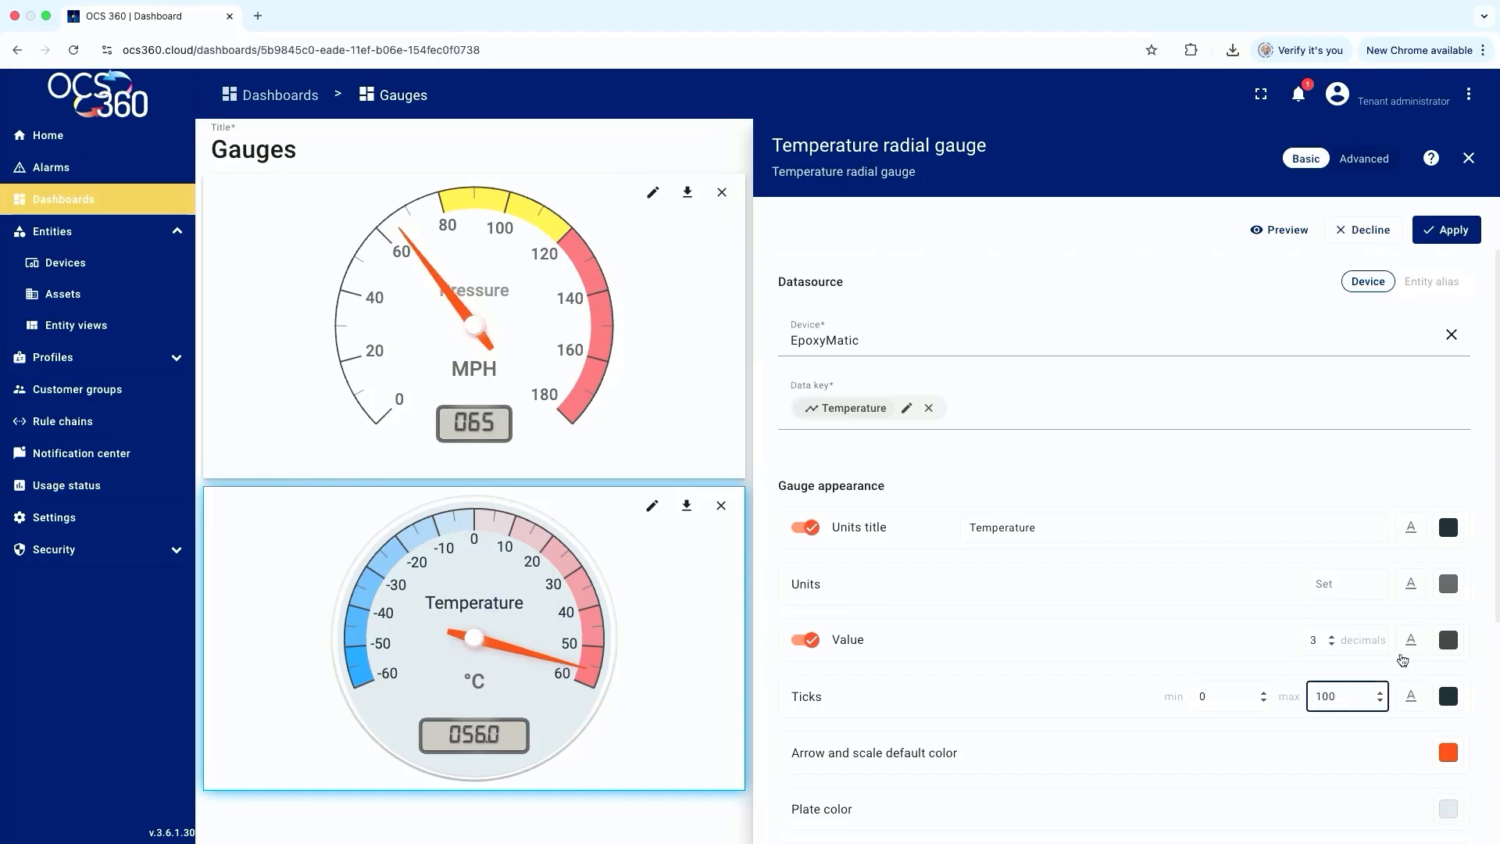
pyautogui.scroll(-1, 1379, 642)
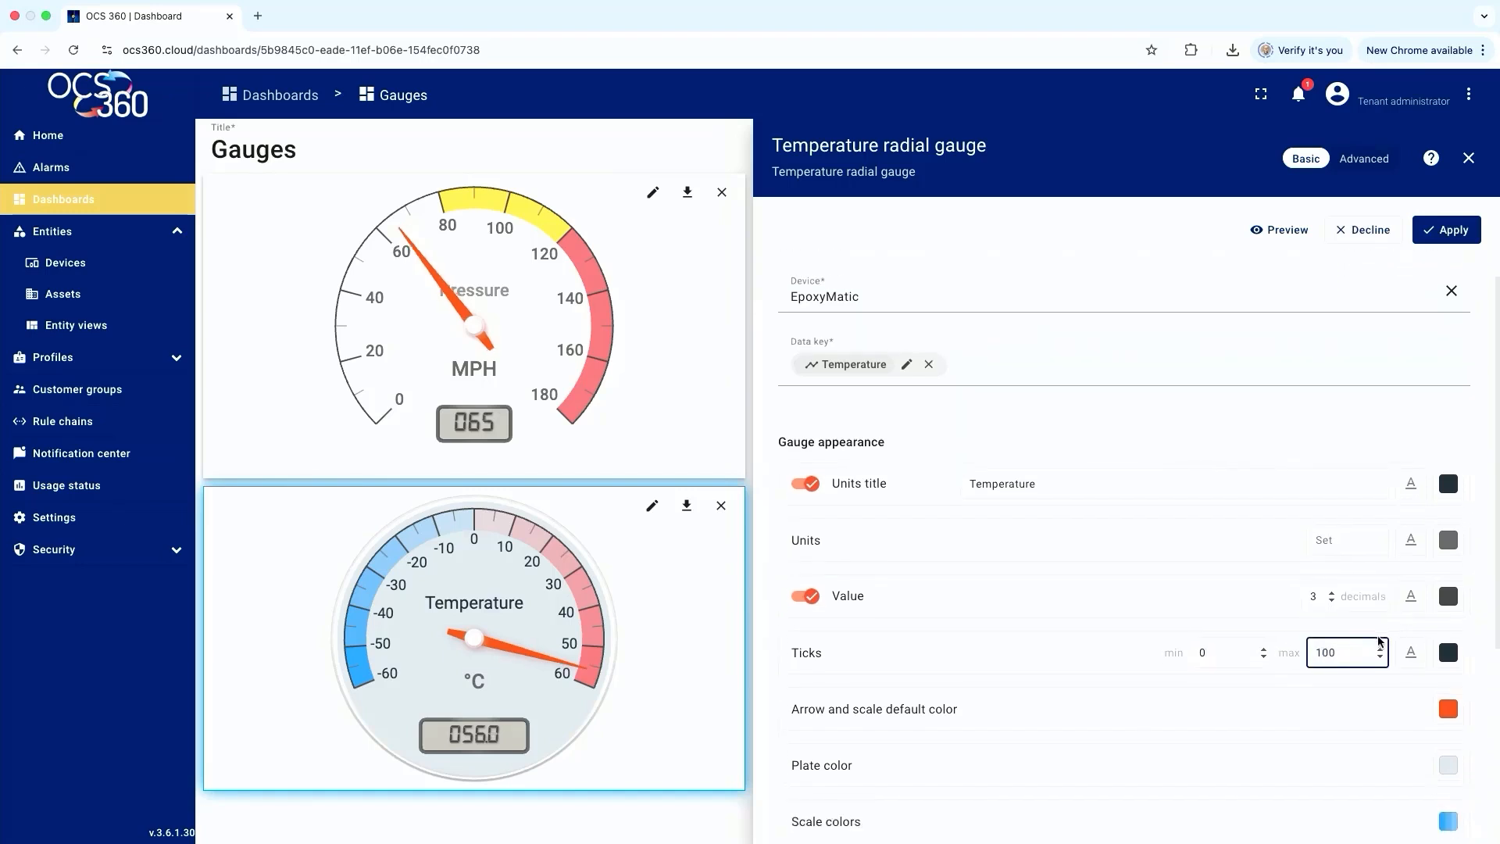
pyautogui.scroll(-4, 1377, 640)
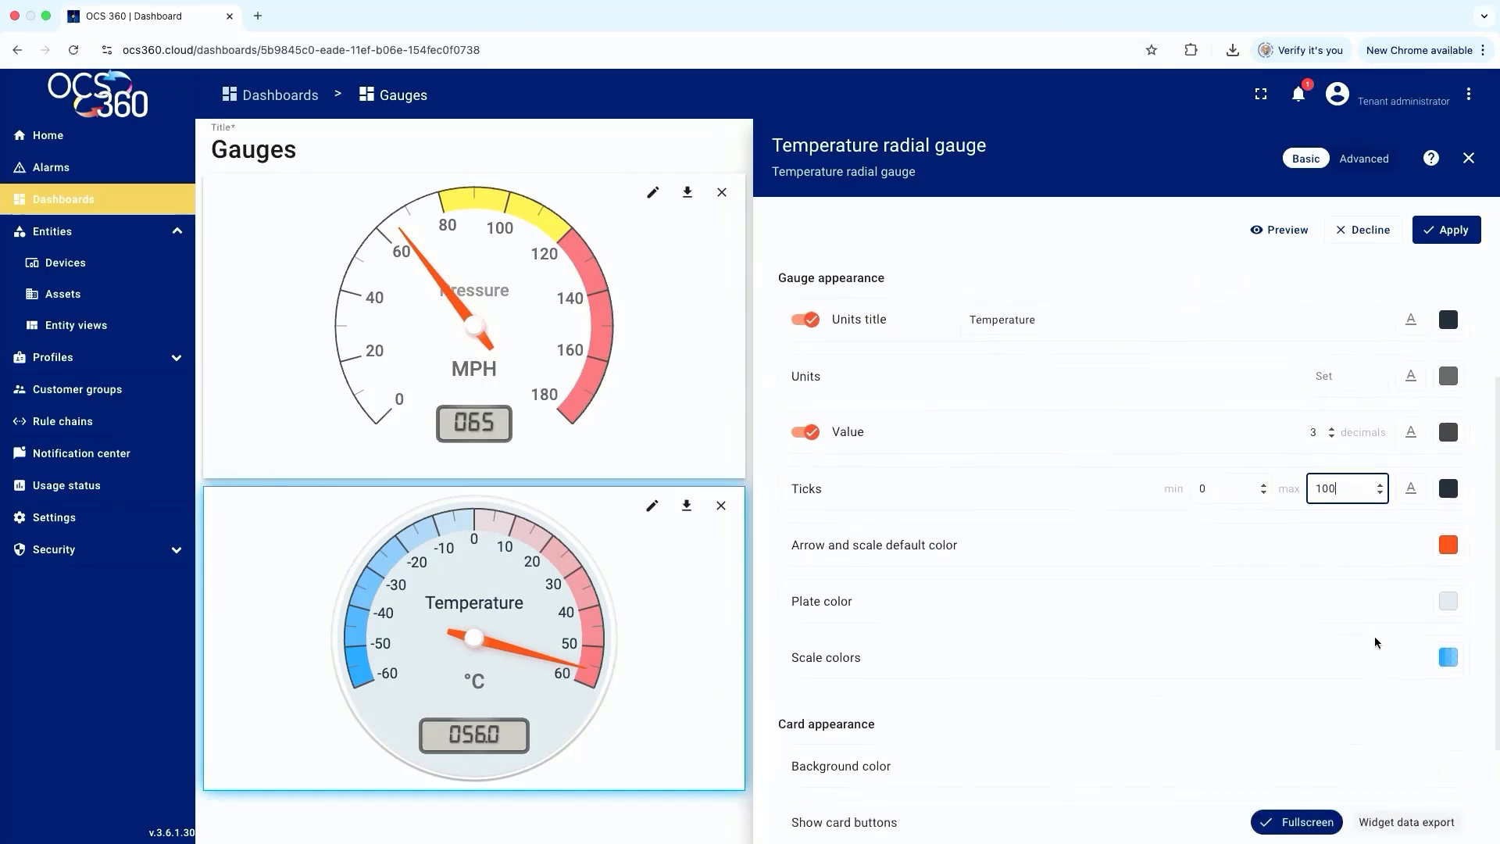
pyautogui.scroll(5, 1373, 636)
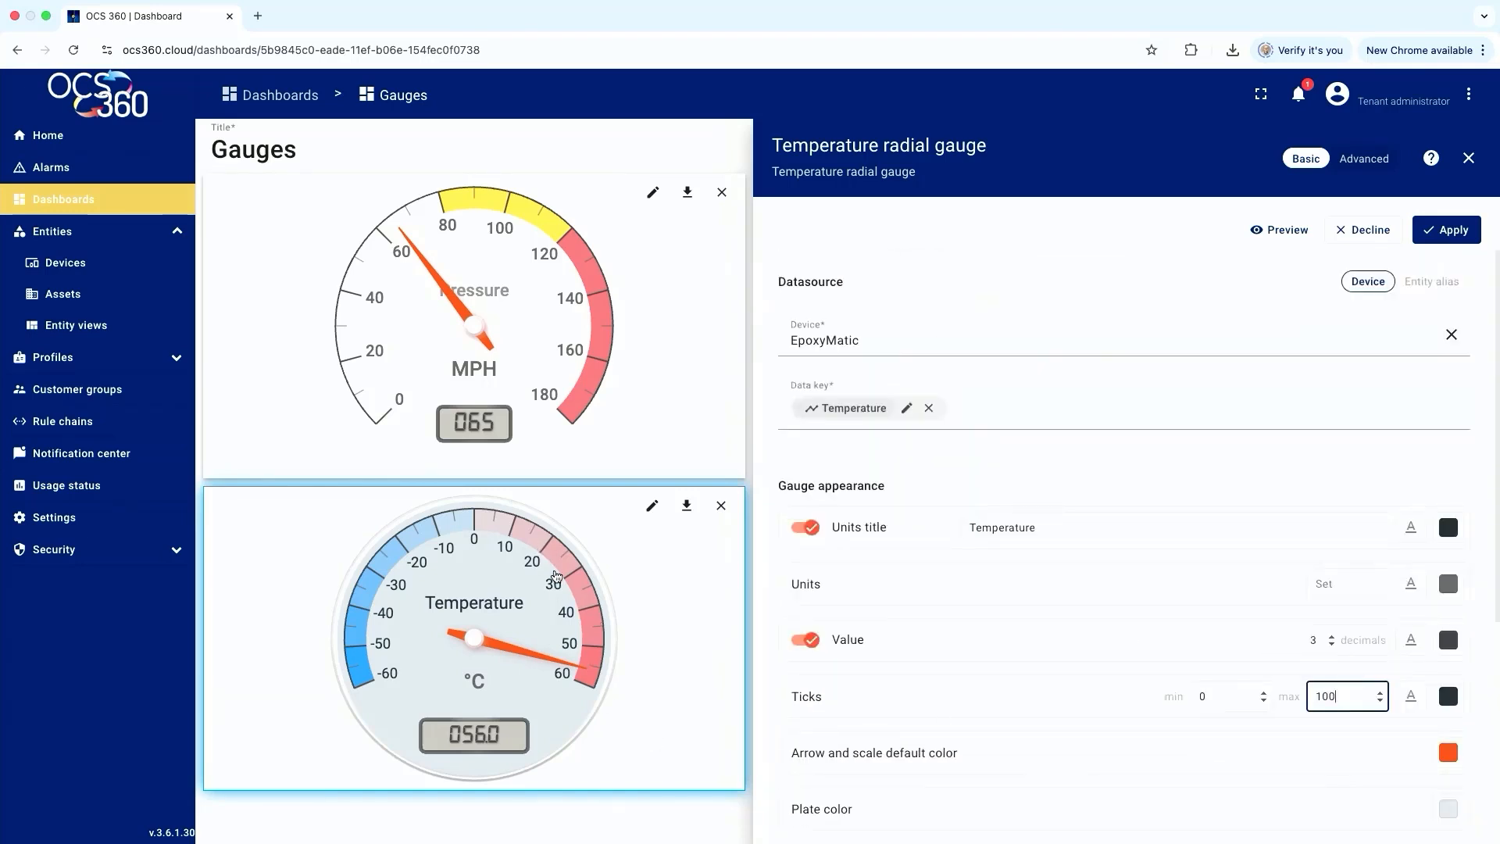
pyautogui.scroll(-5, 1135, 536)
pyautogui.scroll(5, 1136, 536)
pyautogui.click(1439, 233)
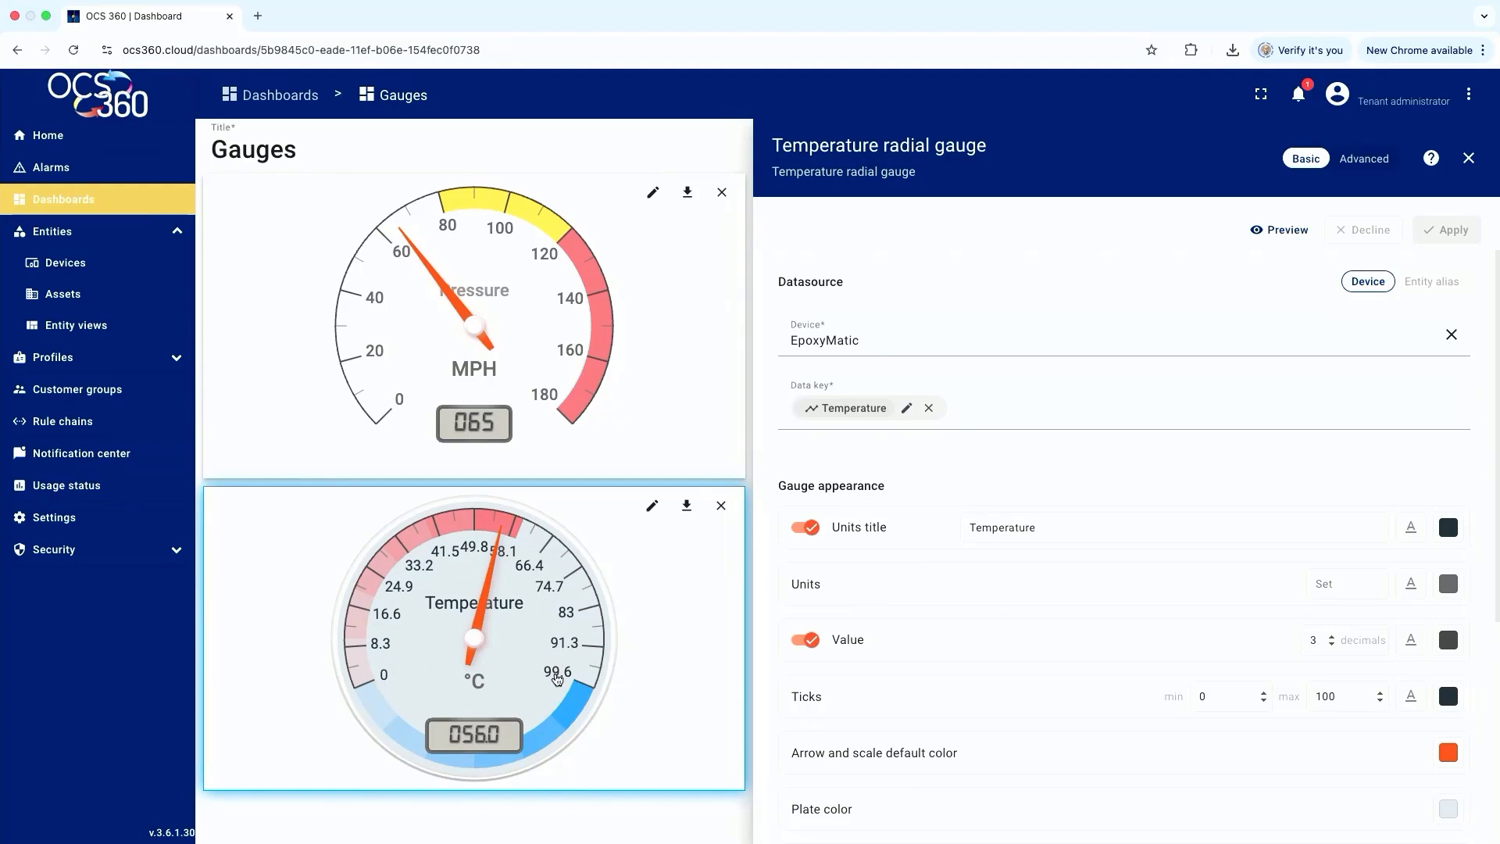
# Set the temperature gauge's maximum tick value to 120, preview the gauge and apply the change
pyautogui.scroll(-3, 1099, 579)
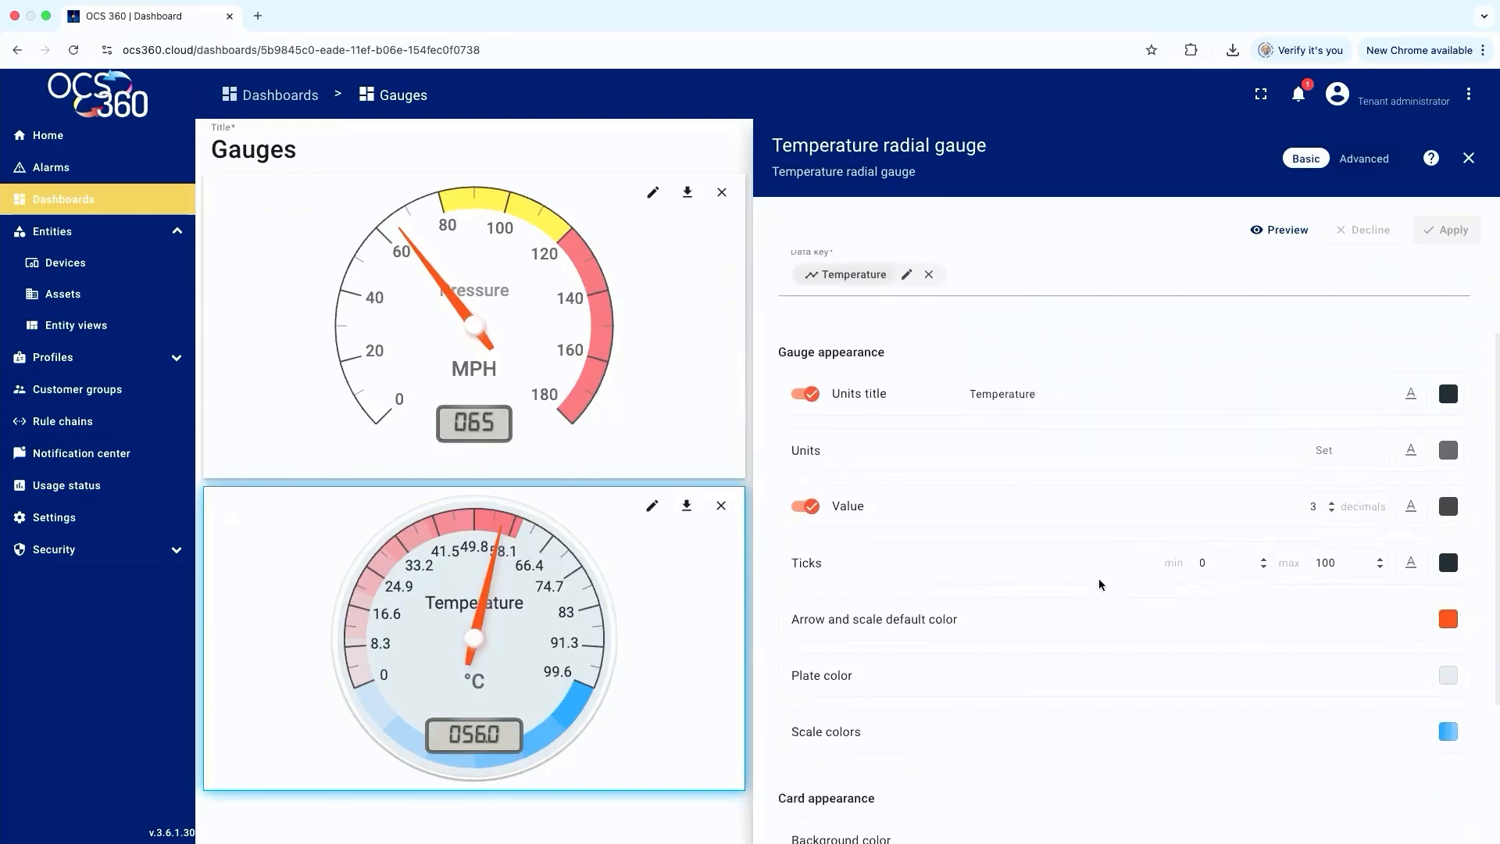
pyautogui.doubleClick(1355, 568)
pyautogui.write('11')
pyautogui.click(1279, 230)
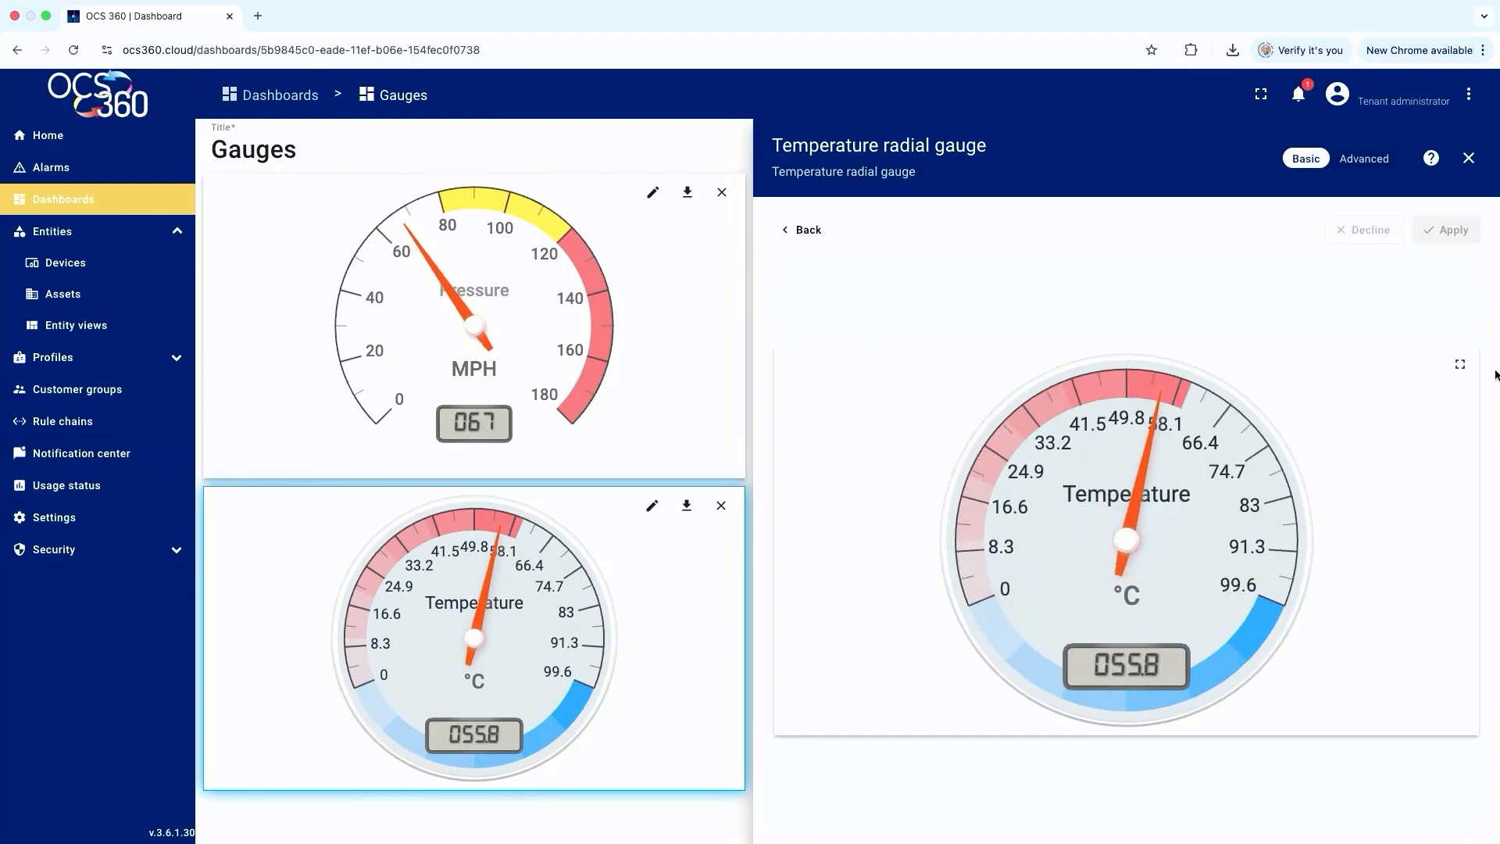
pyautogui.click(793, 234)
pyautogui.doubleClick(1325, 696)
pyautogui.write('120')
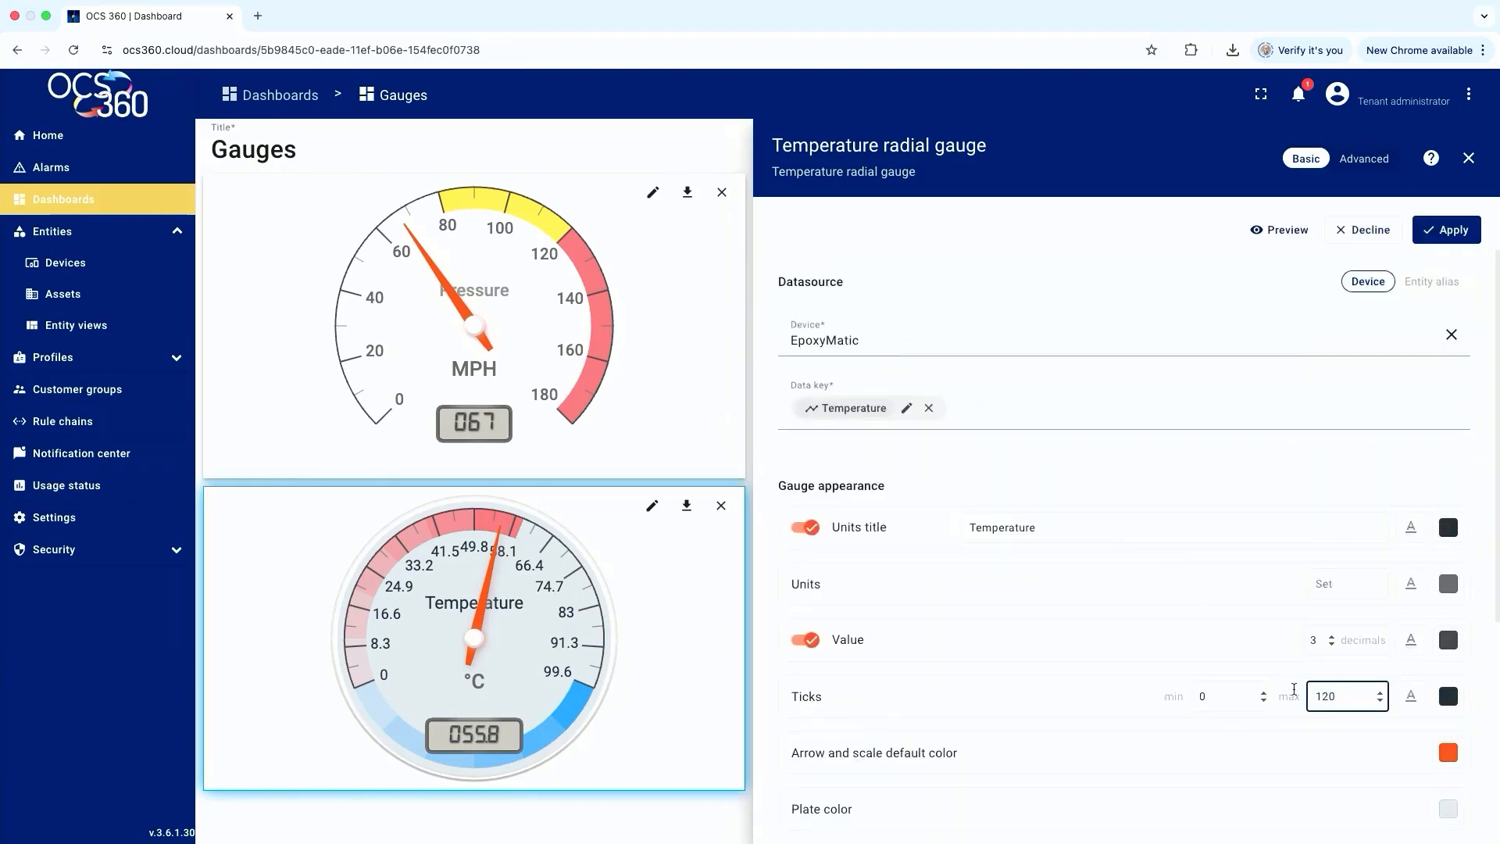
pyautogui.click(1279, 229)
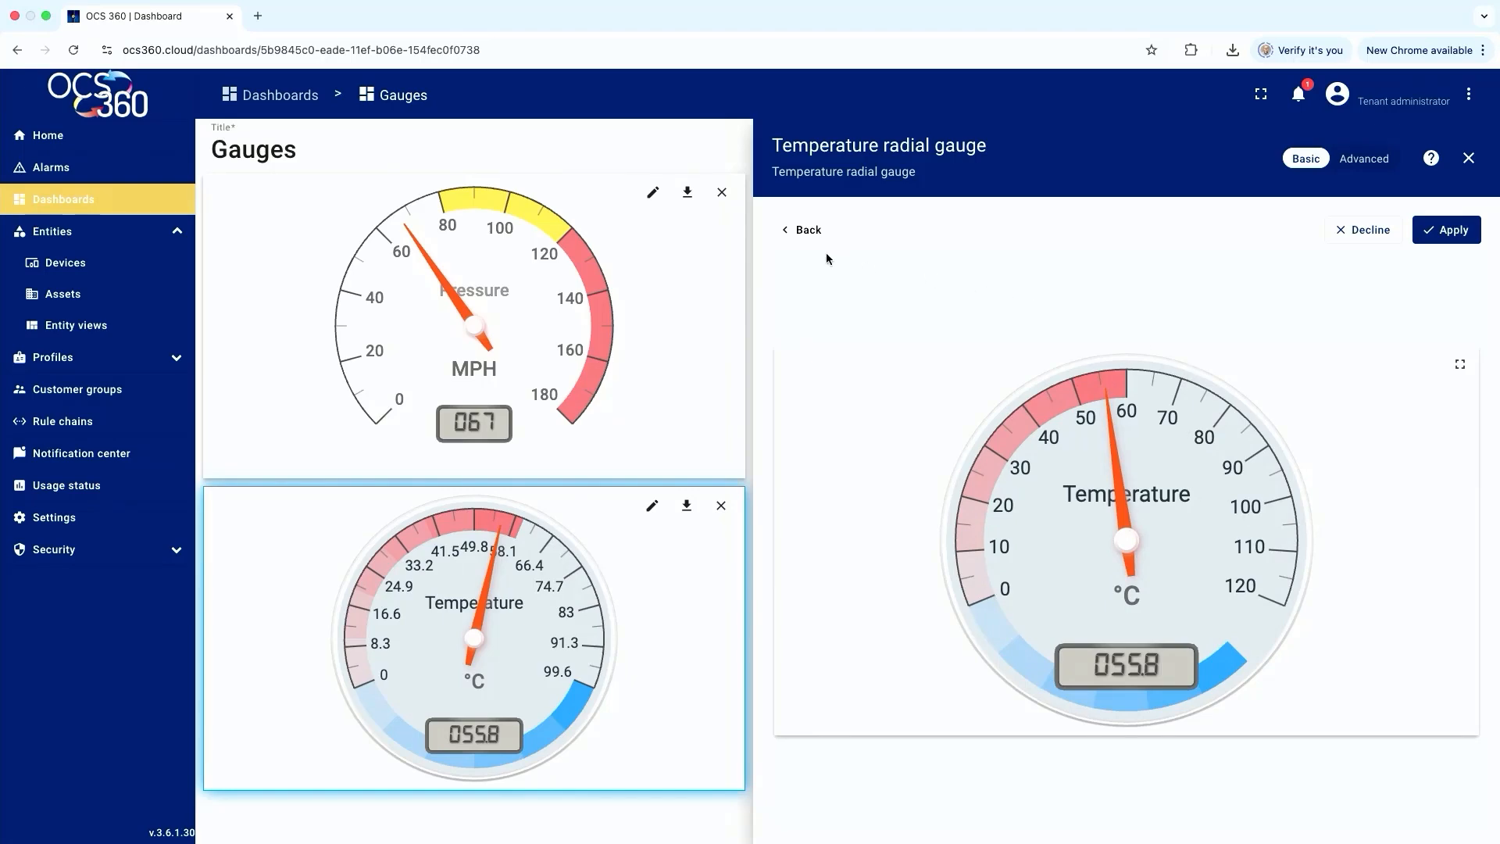
pyautogui.click(805, 235)
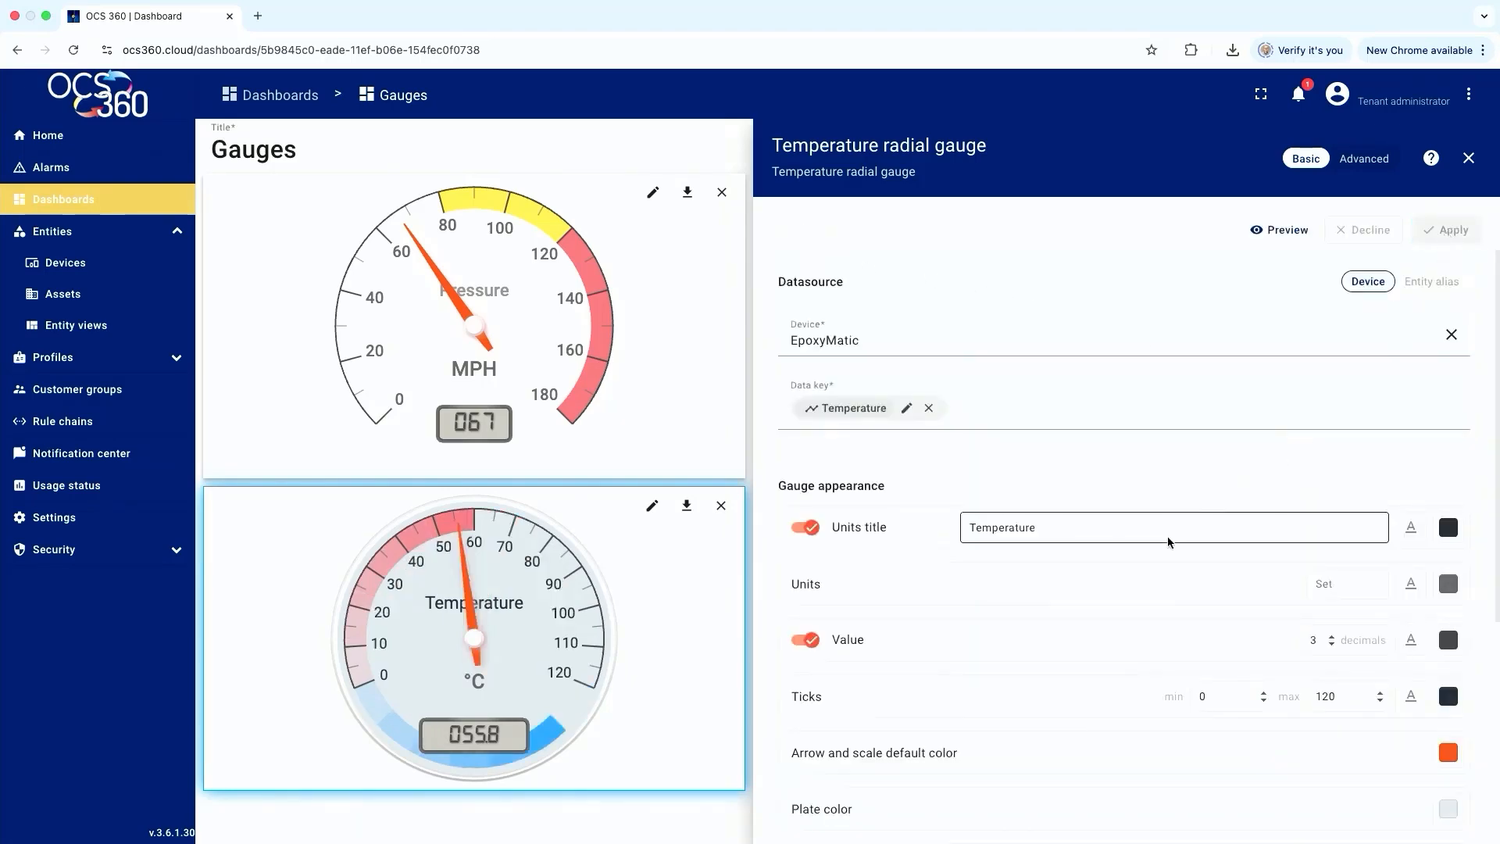
# In the temperature gauge's scale colors, set the first blue range to run from 50 to 70
pyautogui.scroll(-2, 1158, 600)
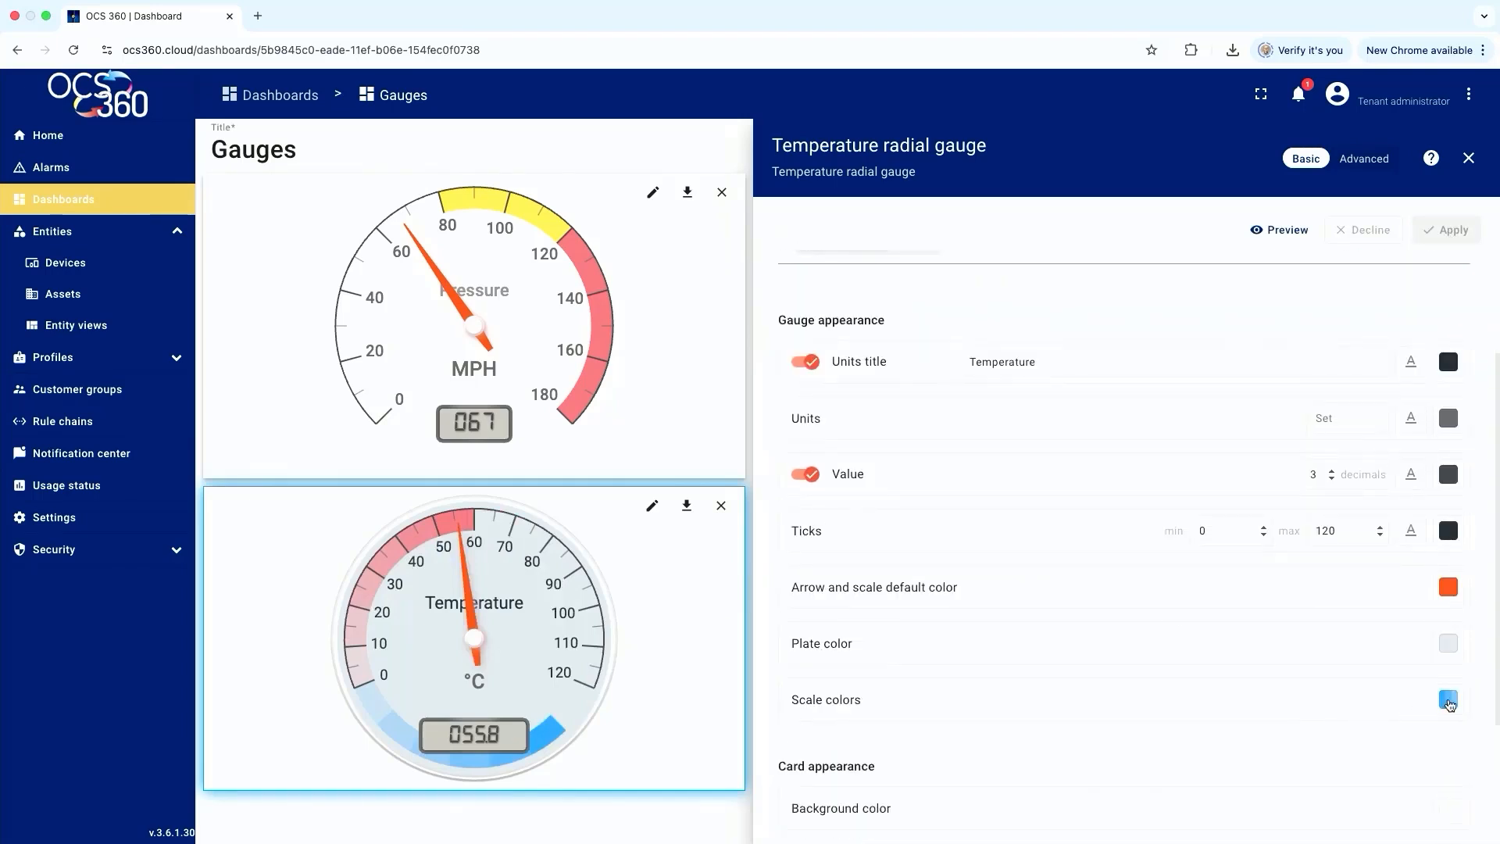
pyautogui.click(1448, 700)
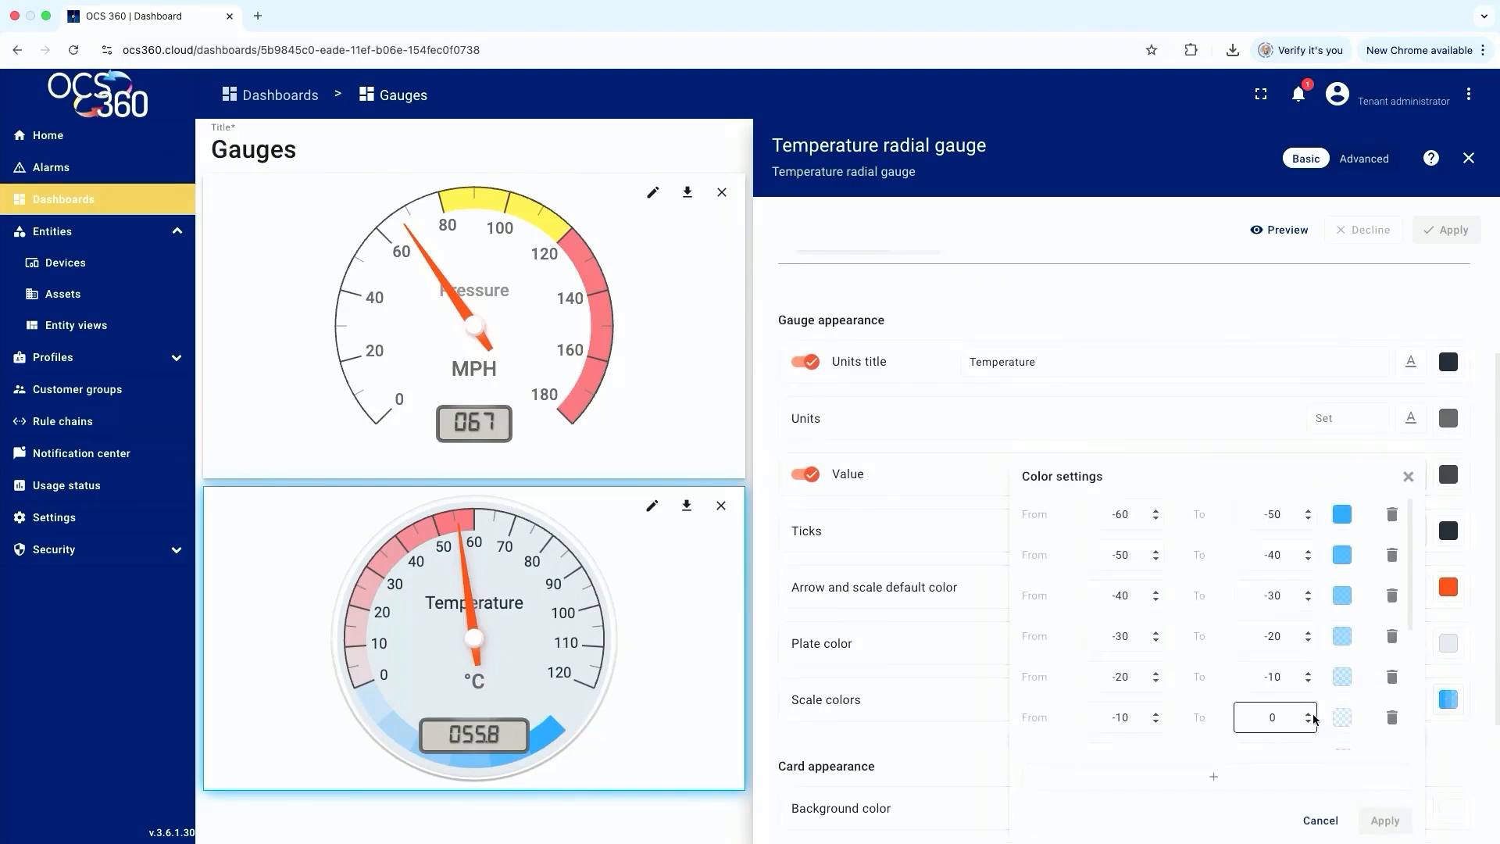
pyautogui.doubleClick(1142, 514)
pyautogui.write('50')
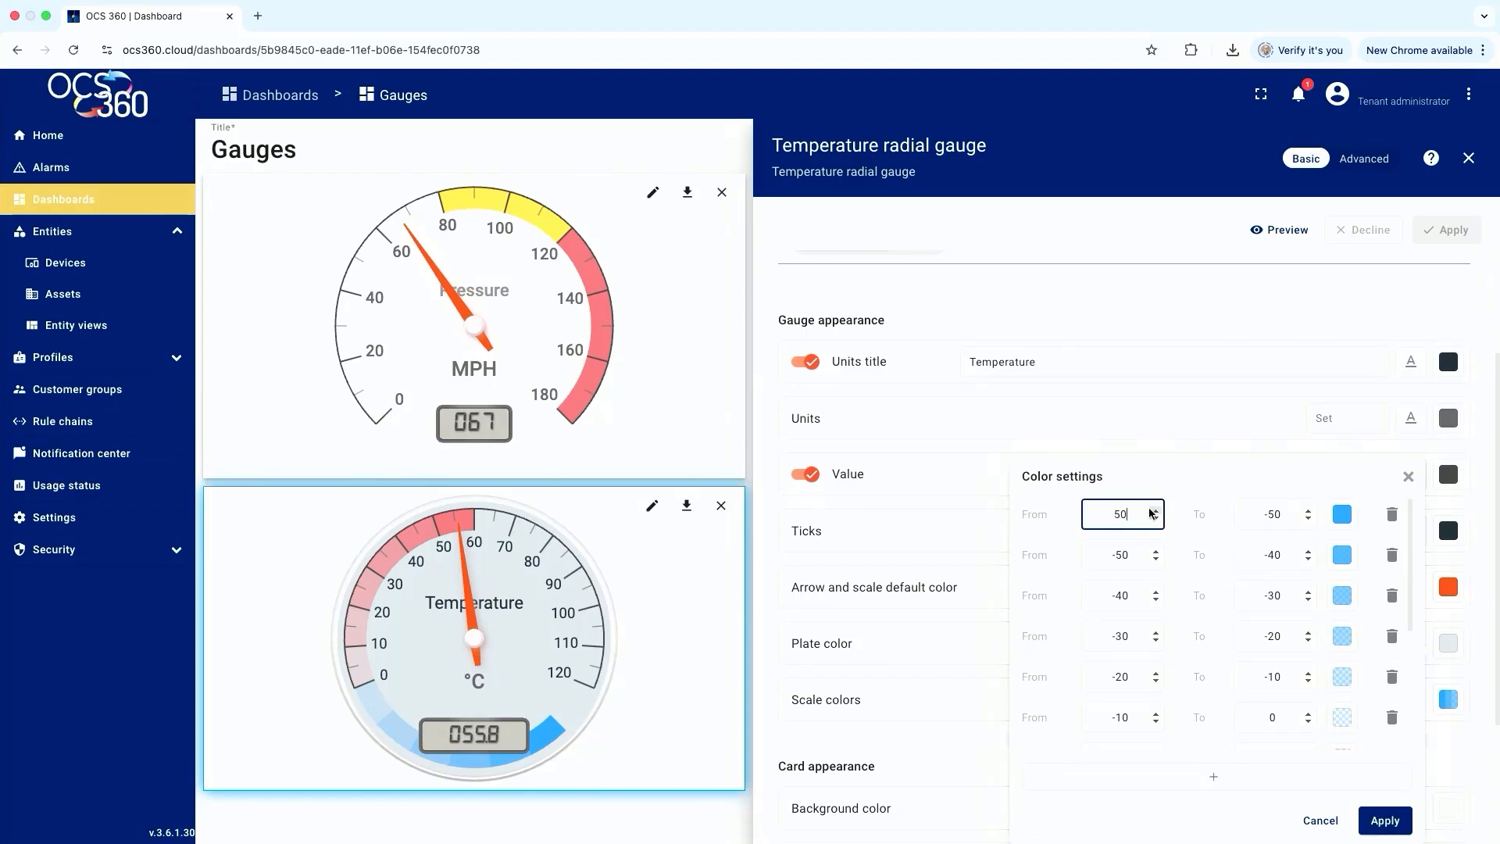
pyautogui.doubleClick(1273, 515)
pyautogui.write('70')
# Remove all the intermediate scale color ranges, keeping only the first blue range and the last red range
pyautogui.click(1392, 556)
pyautogui.click(1391, 556)
pyautogui.click(1392, 556)
pyautogui.click(1391, 556)
pyautogui.click(1391, 556)
pyautogui.click(1392, 556)
pyautogui.click(1392, 556)
pyautogui.click(1394, 557)
pyautogui.click(1396, 556)
pyautogui.click(1396, 557)
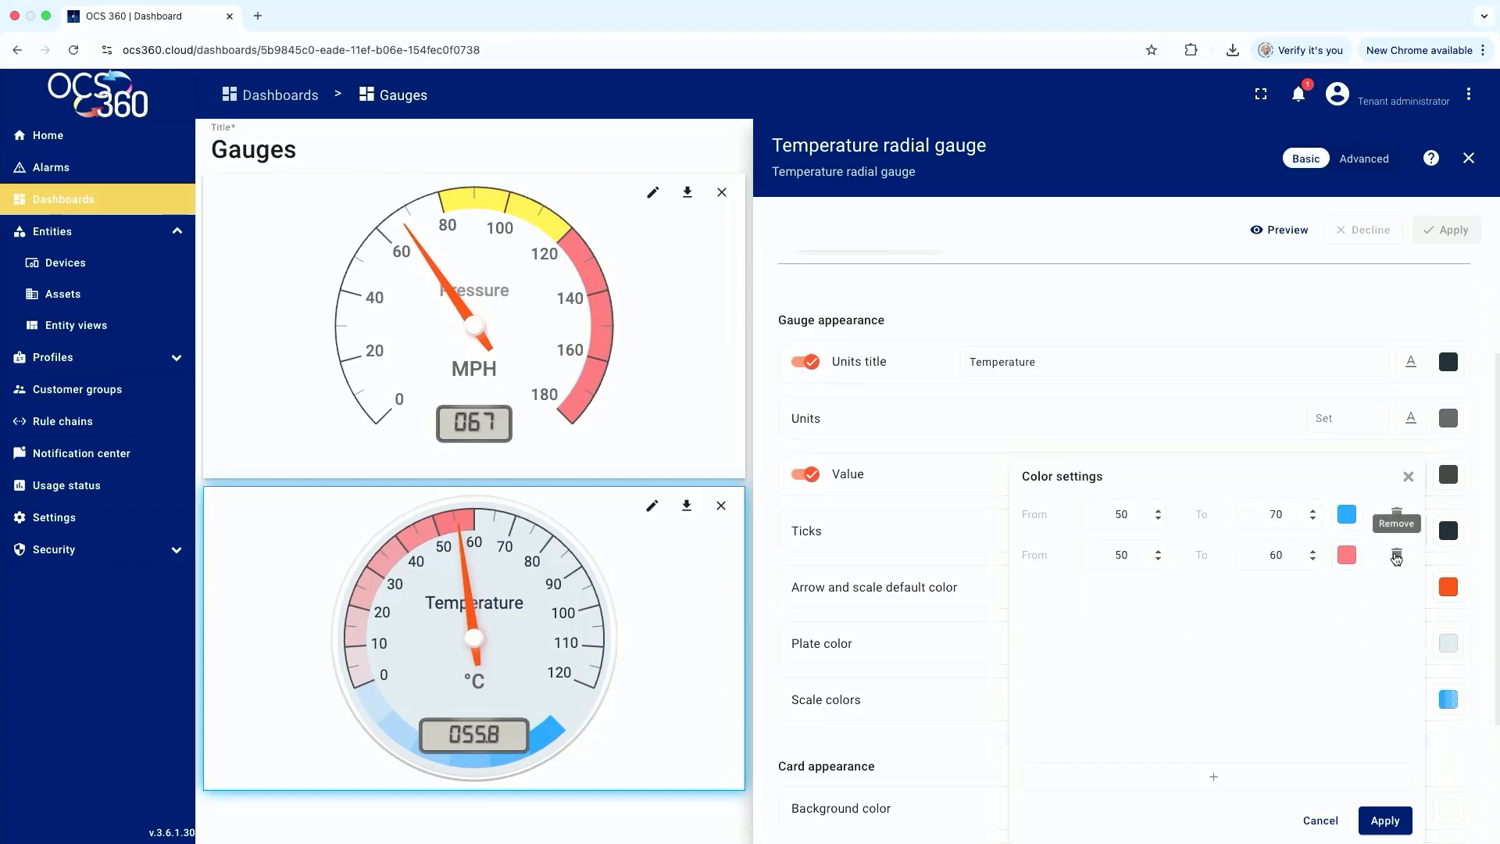
# Set the temperature gauge's red scale range to run from 90 to 120, apply the changes and save the dashboard
pyautogui.doubleClick(1147, 555)
pyautogui.write('90')
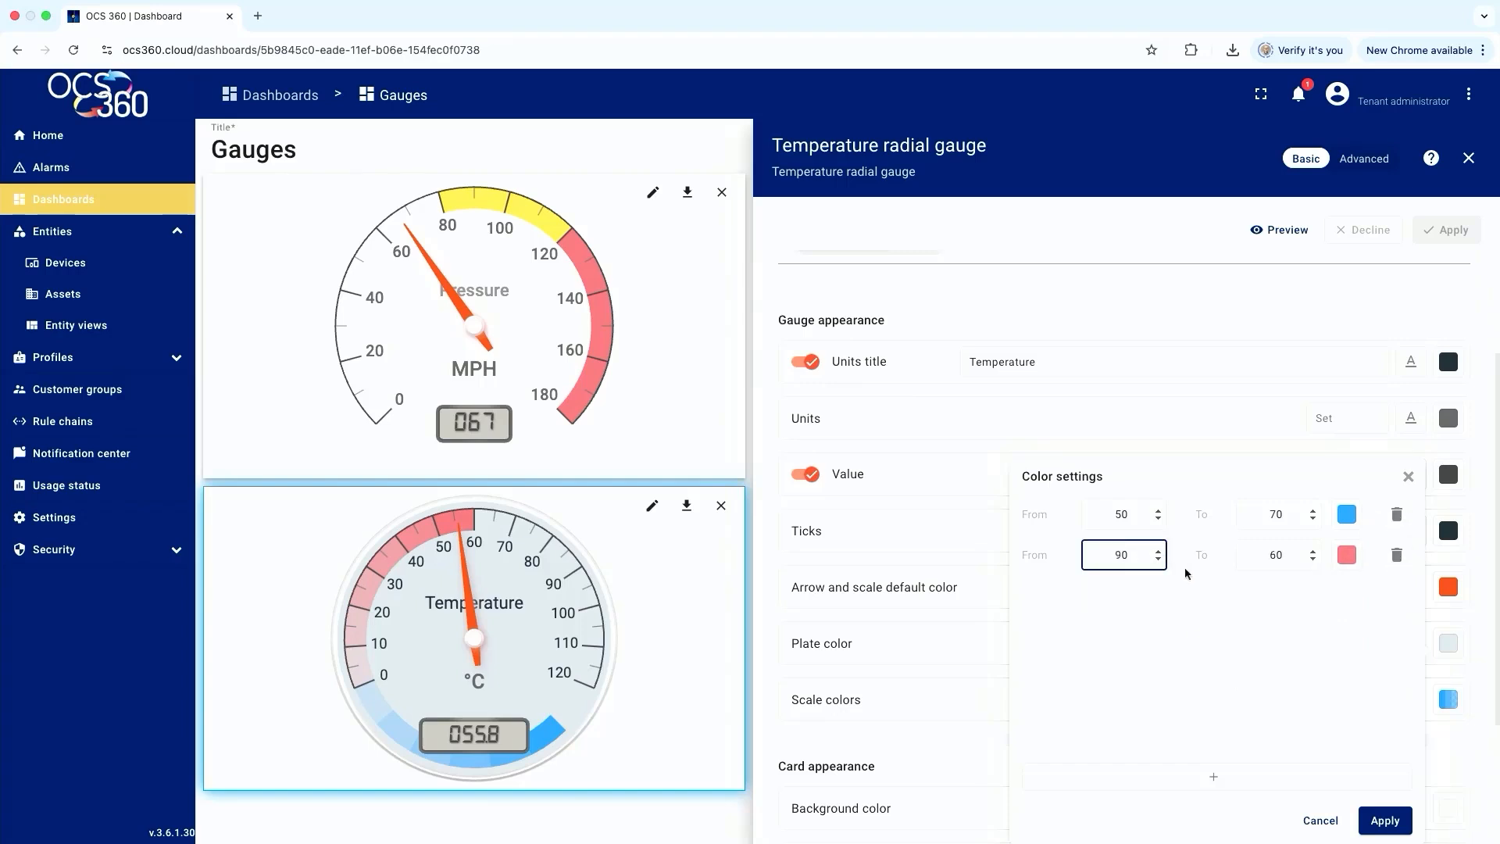
pyautogui.doubleClick(1277, 555)
pyautogui.write('120')
pyautogui.click(1379, 818)
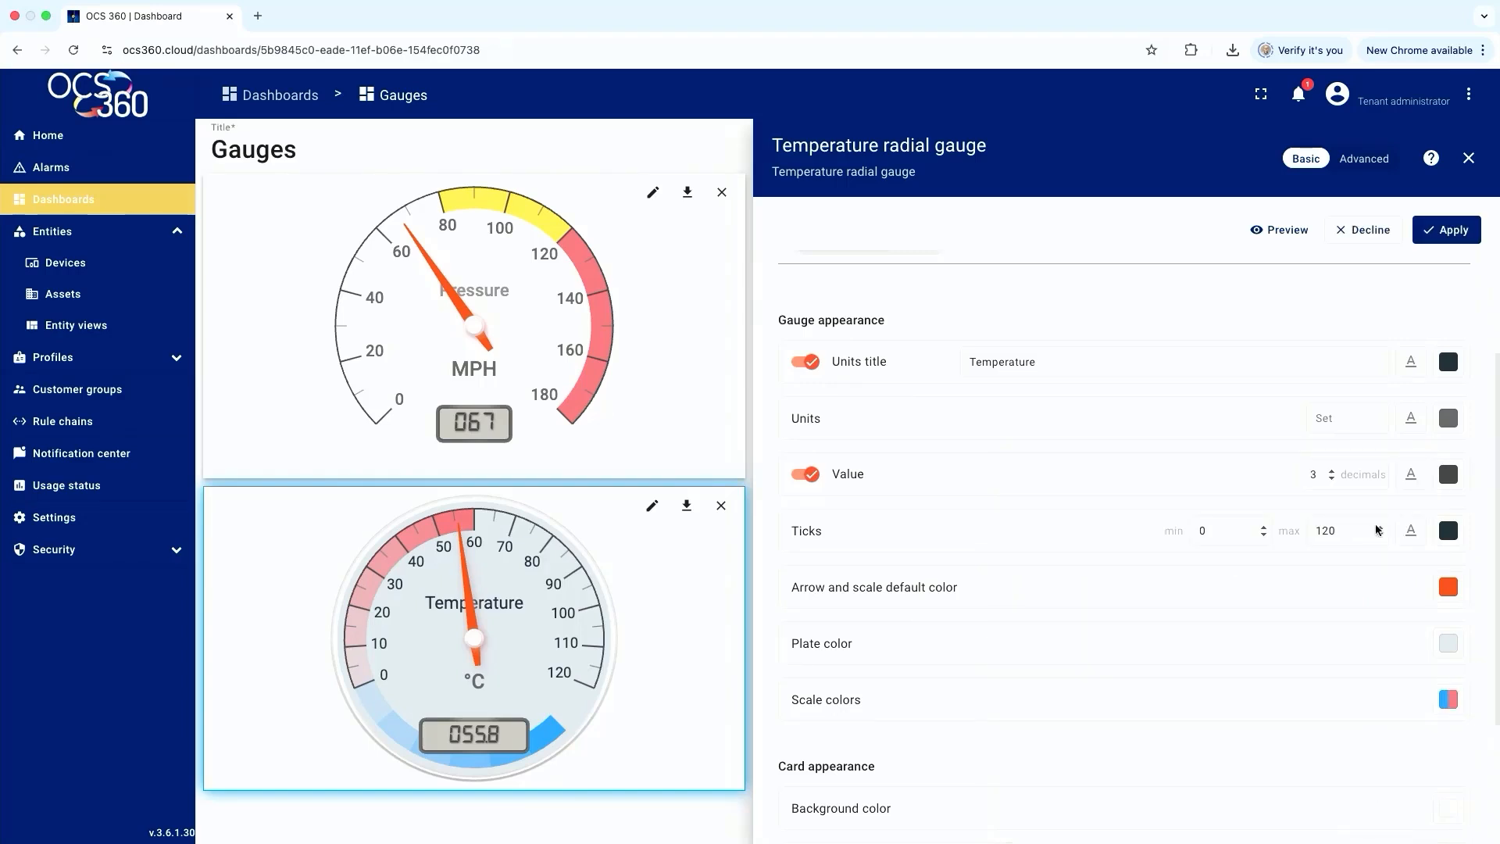
pyautogui.click(1451, 230)
pyautogui.click(1449, 139)
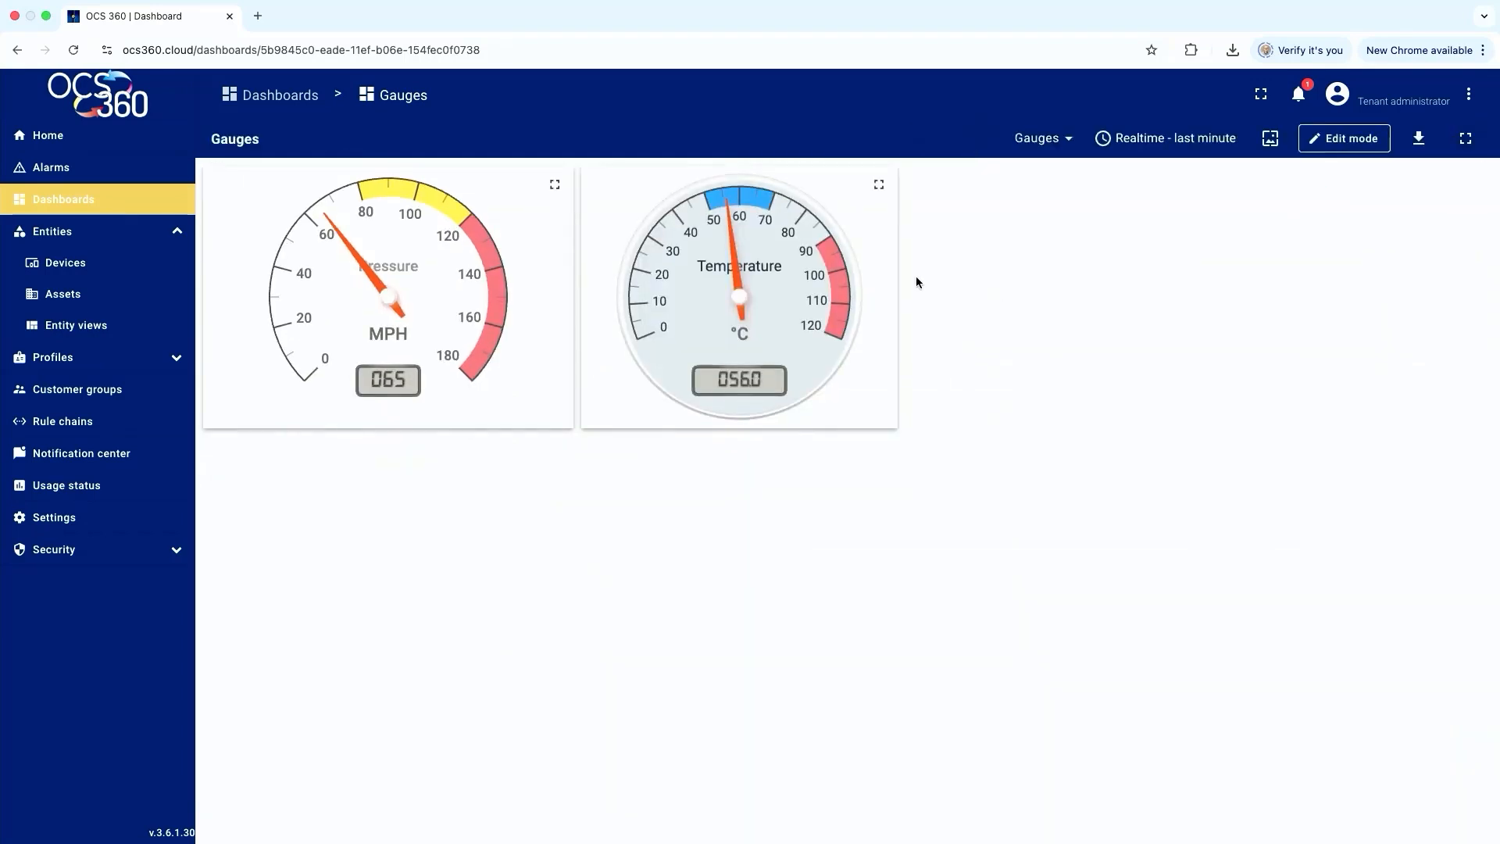
# Create a new dashboard titled Process History
pyautogui.click(74, 207)
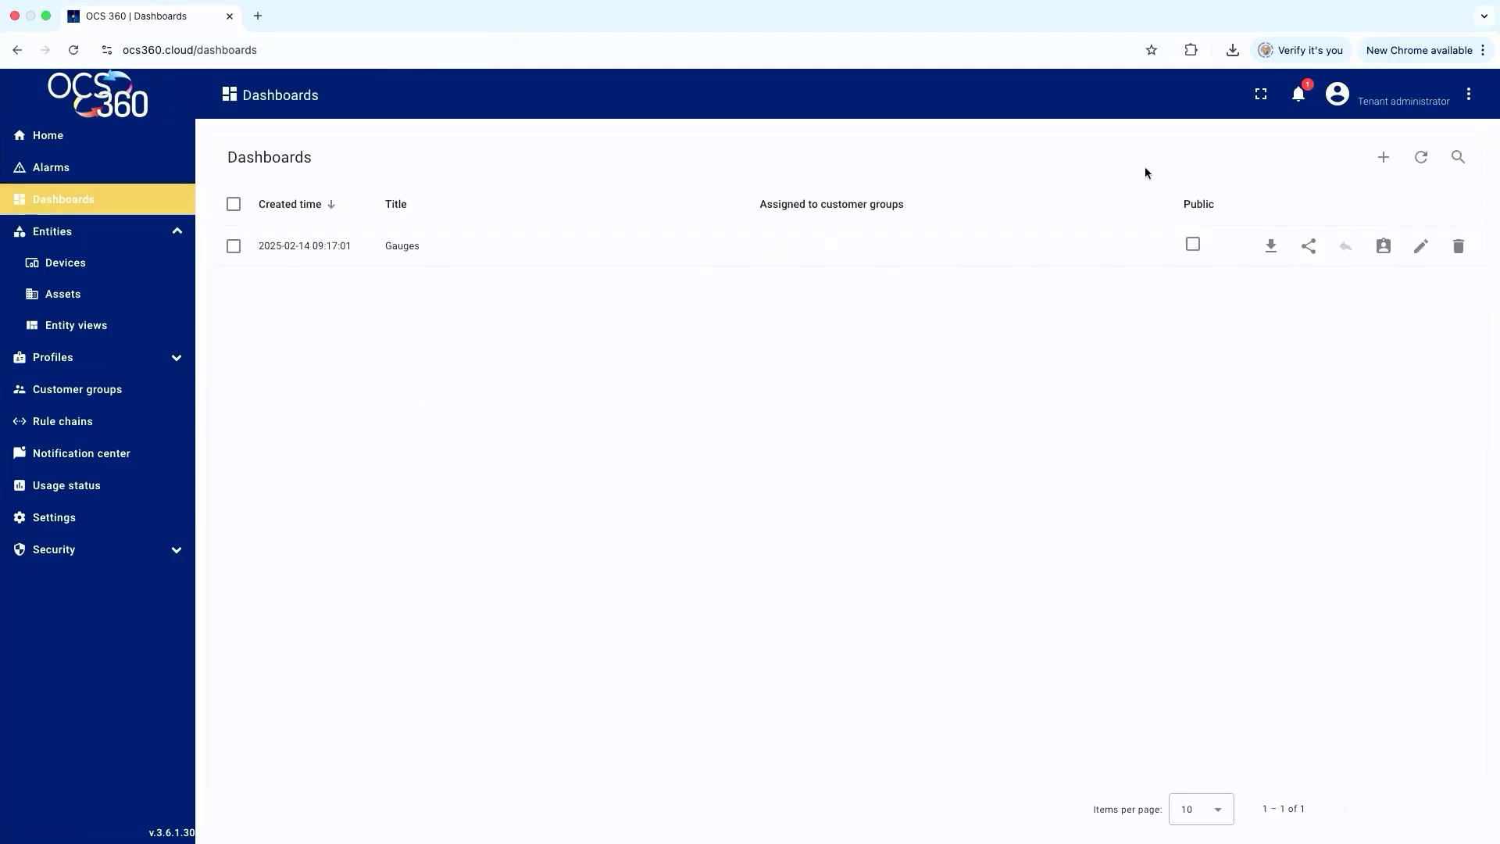
pyautogui.click(1383, 157)
pyautogui.click(1301, 200)
pyautogui.write('P')
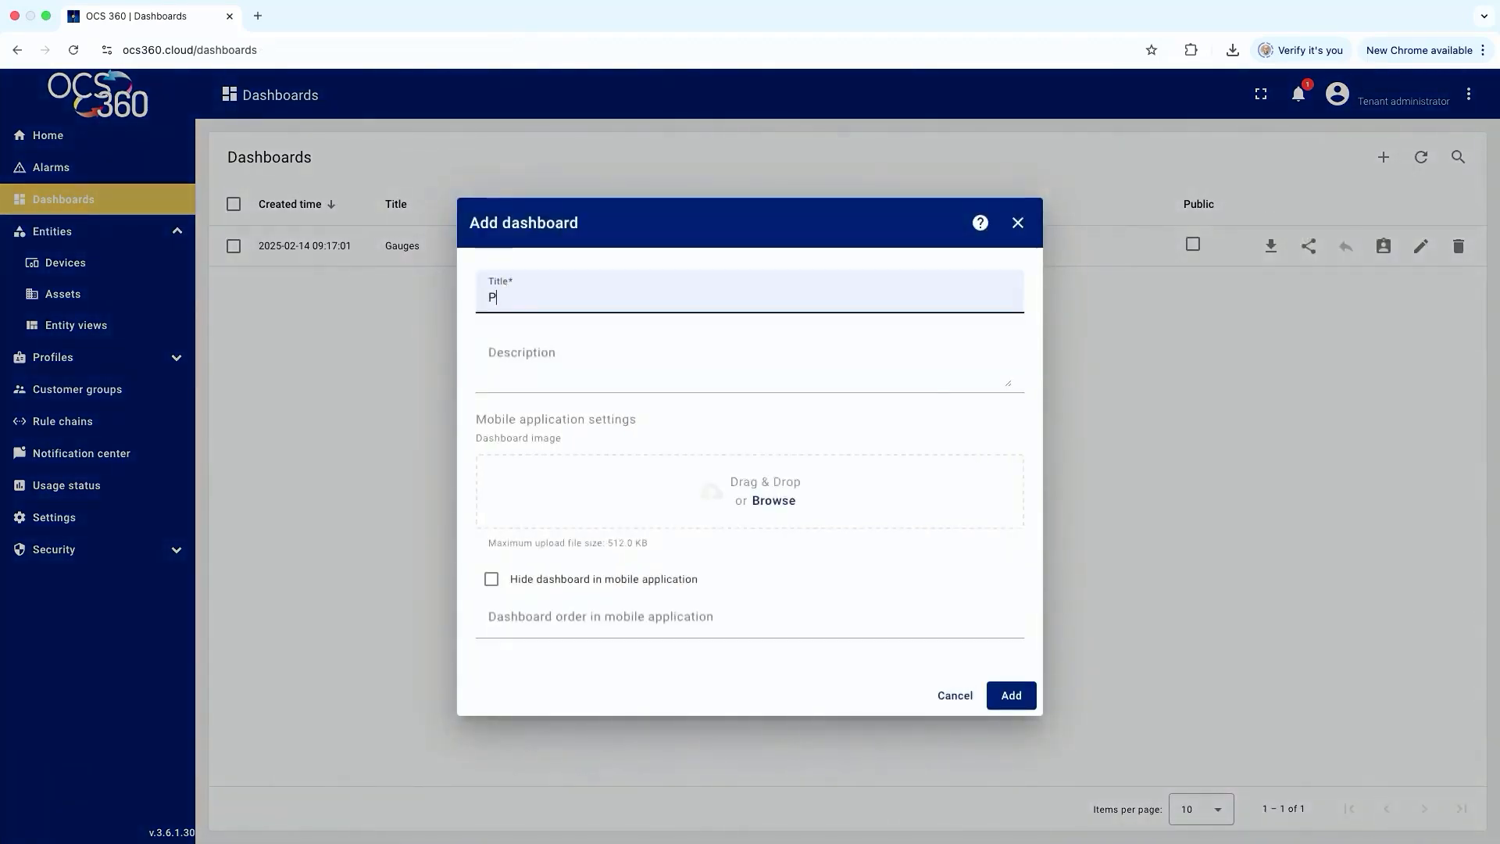
pyautogui.write('rocess History')
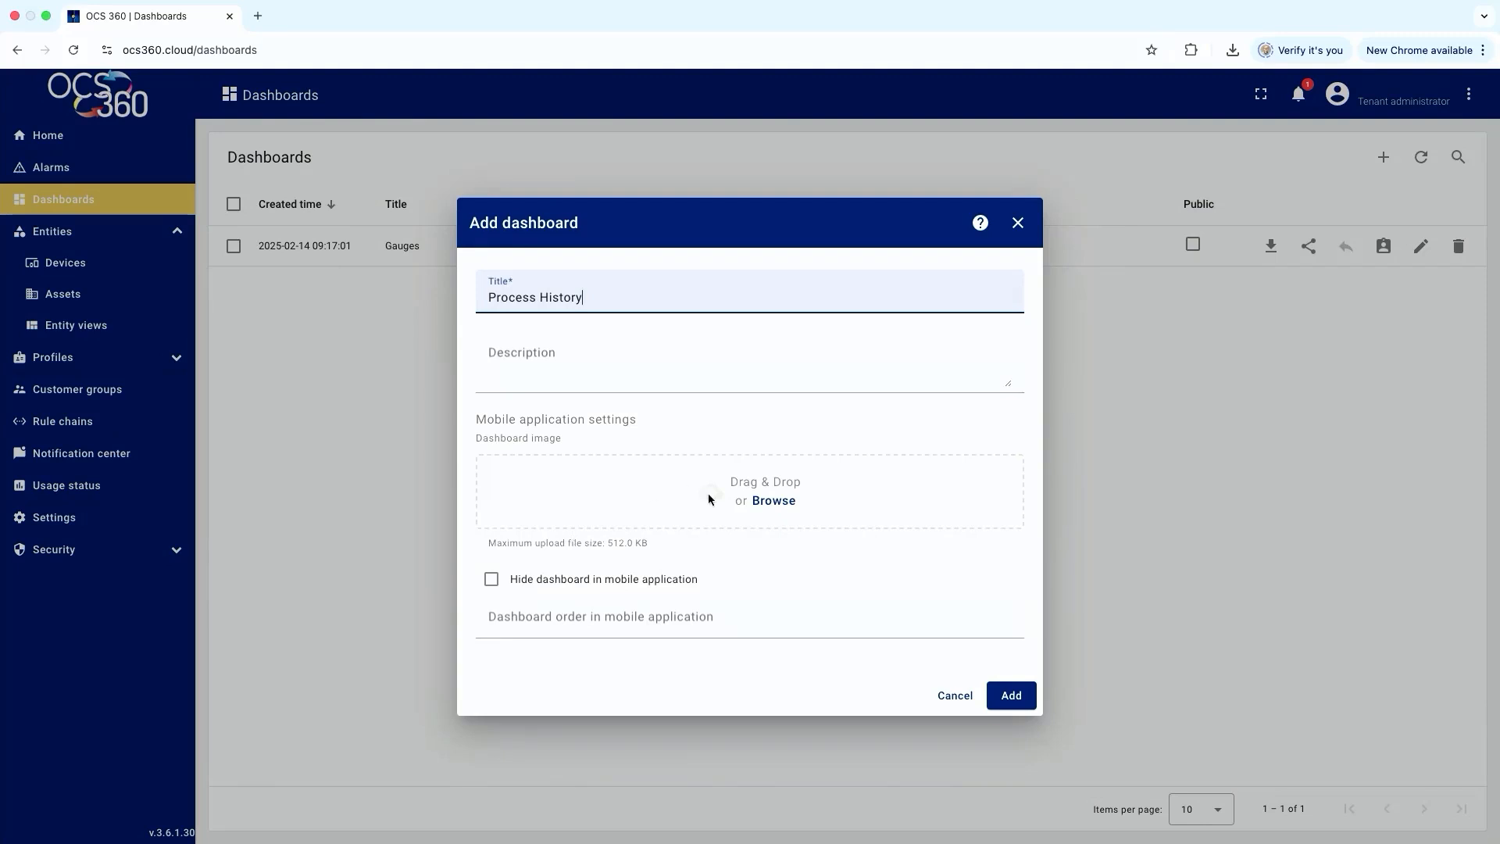
pyautogui.click(1010, 697)
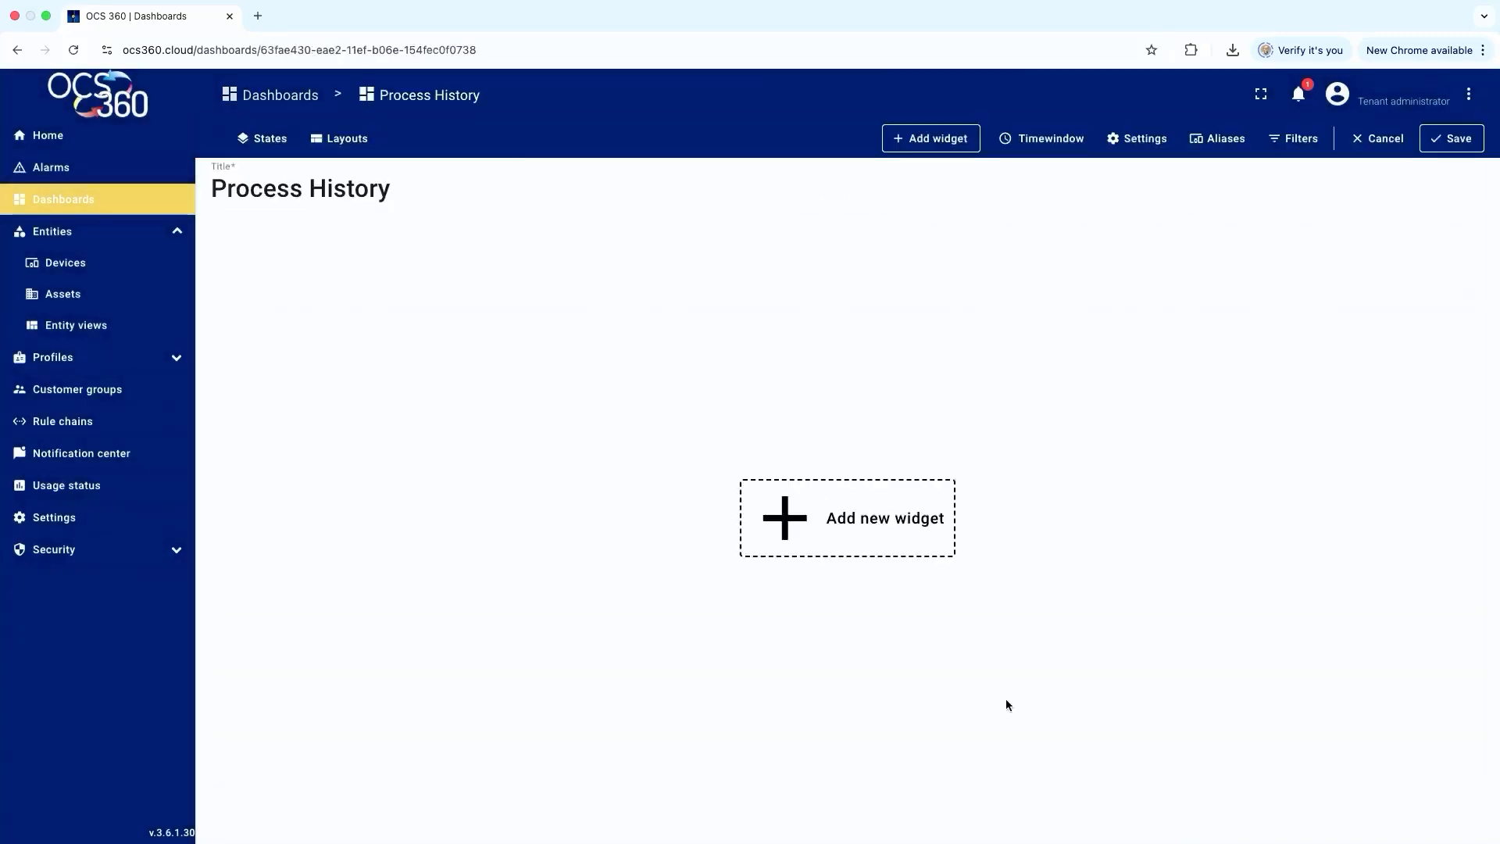
# Start a Timeseries Line Chart widget from the Charts bundle and, in its advanced settings, make it use the widget timewindow
pyautogui.click(789, 528)
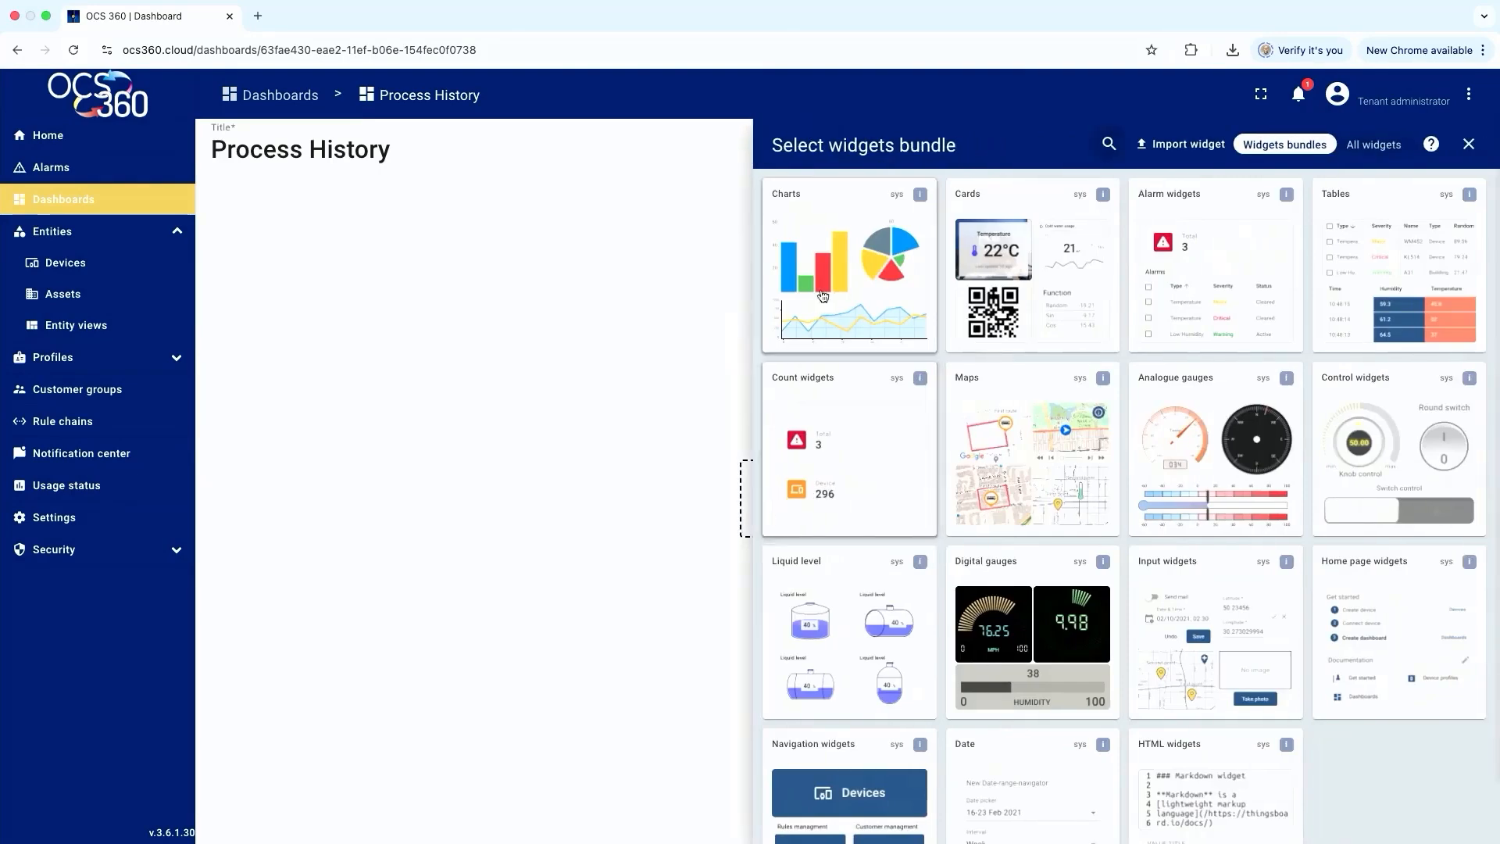
pyautogui.click(866, 228)
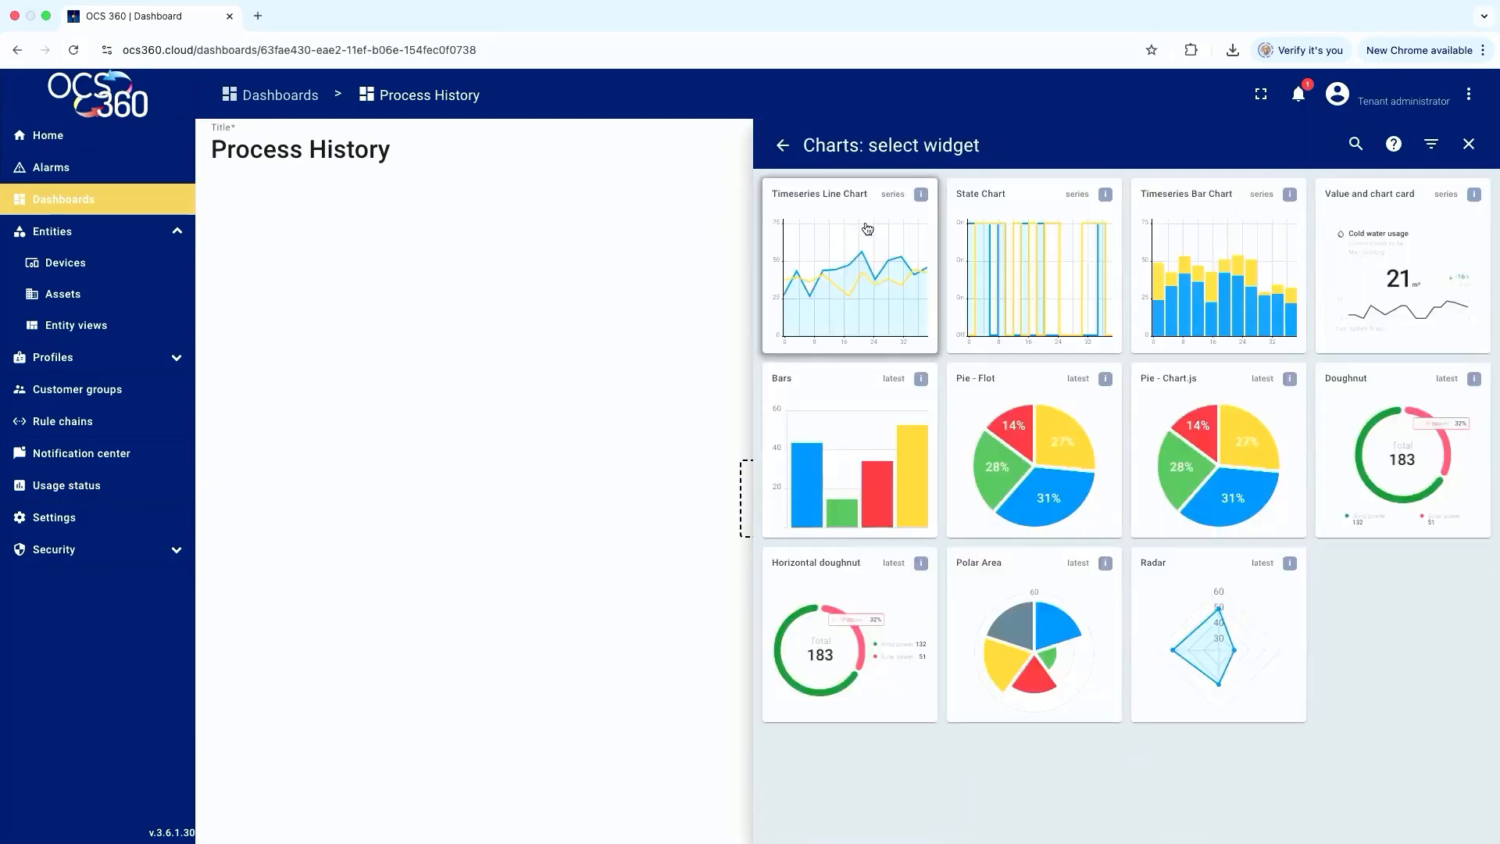
pyautogui.click(833, 261)
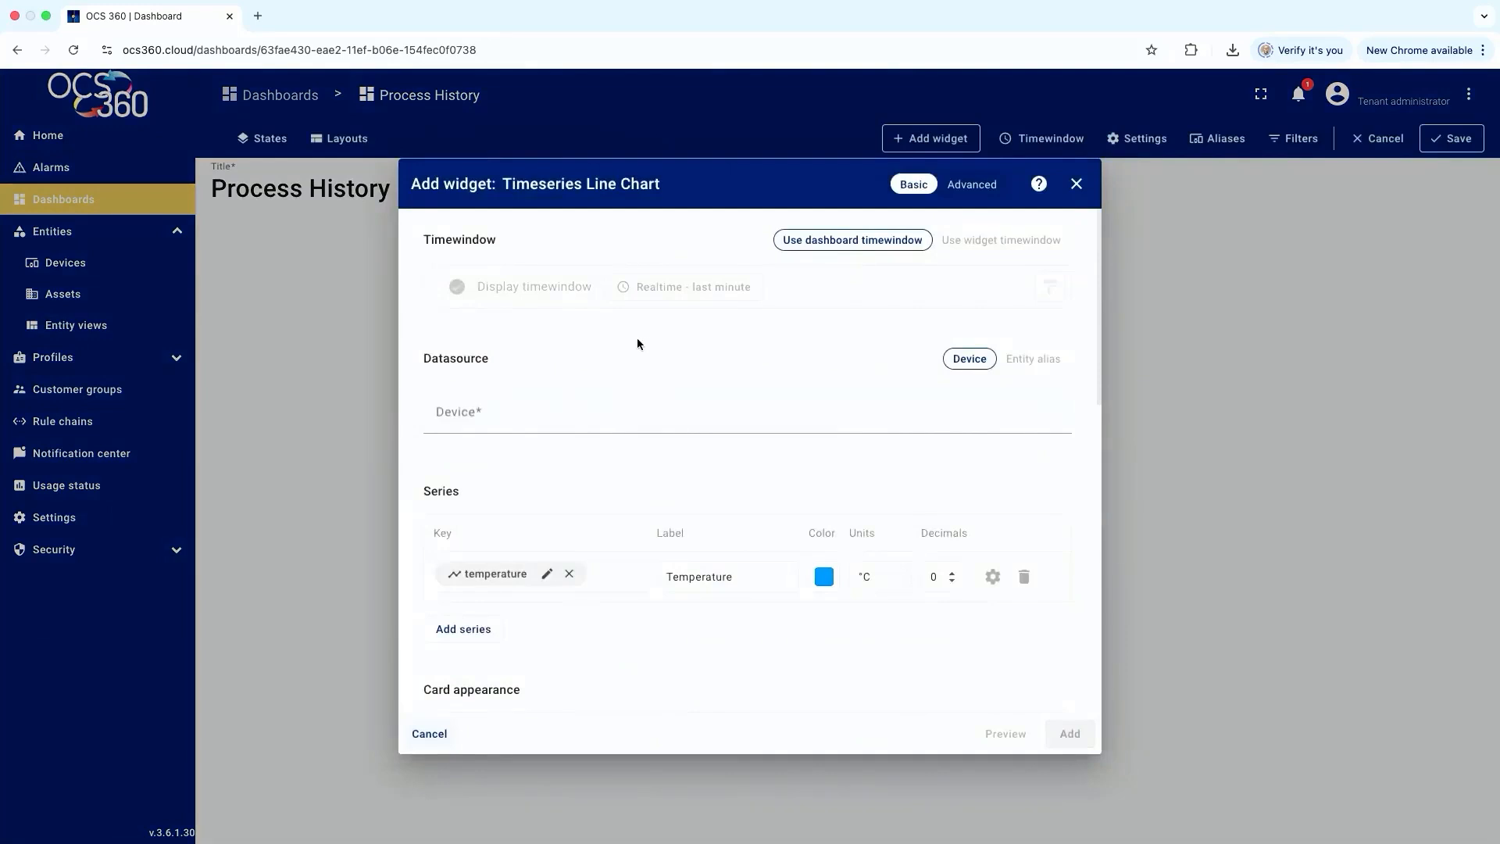
pyautogui.click(973, 187)
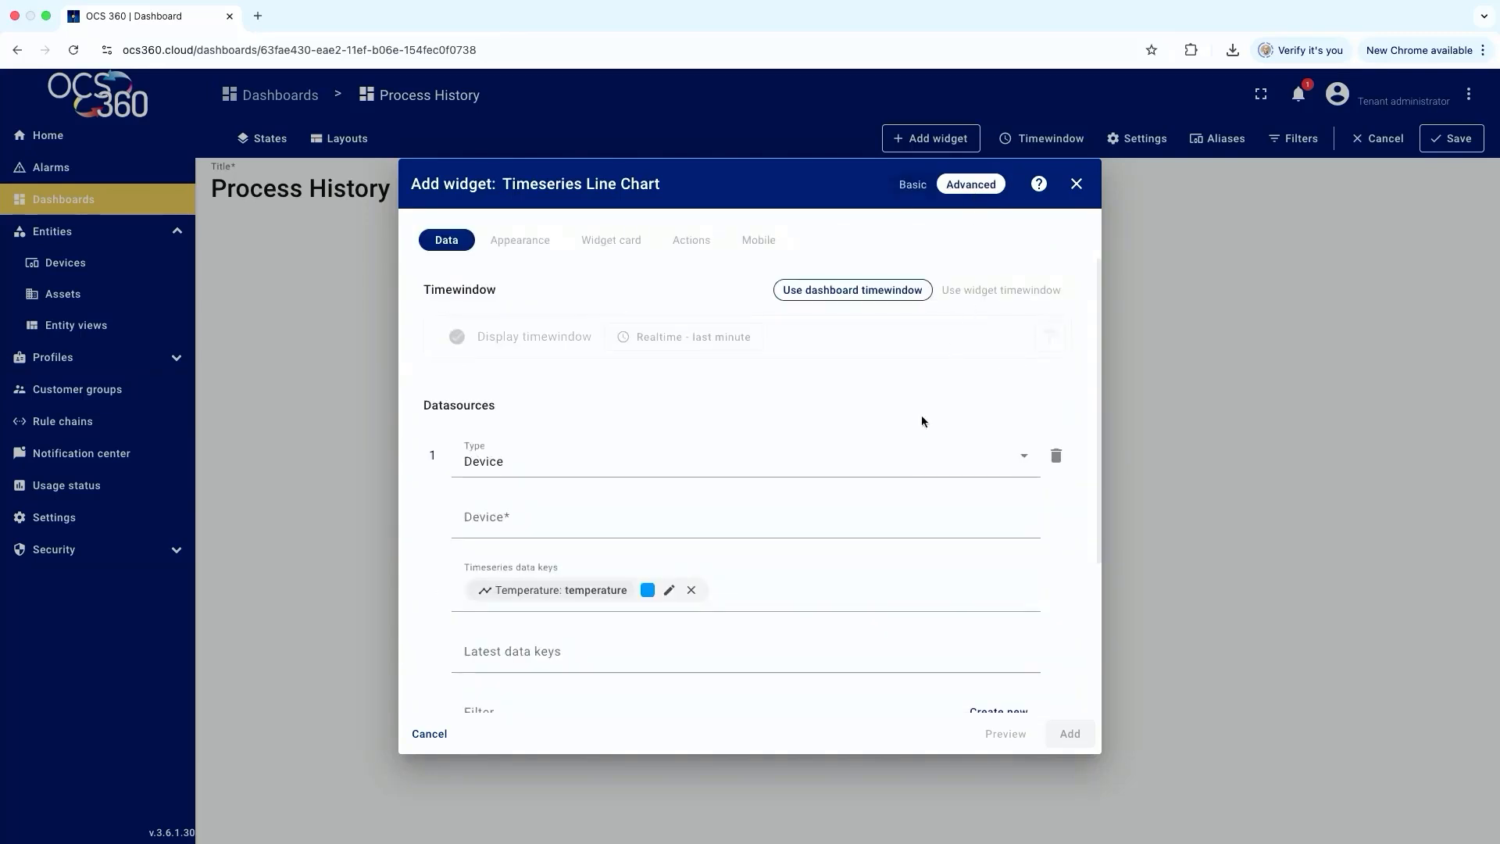
pyautogui.click(991, 296)
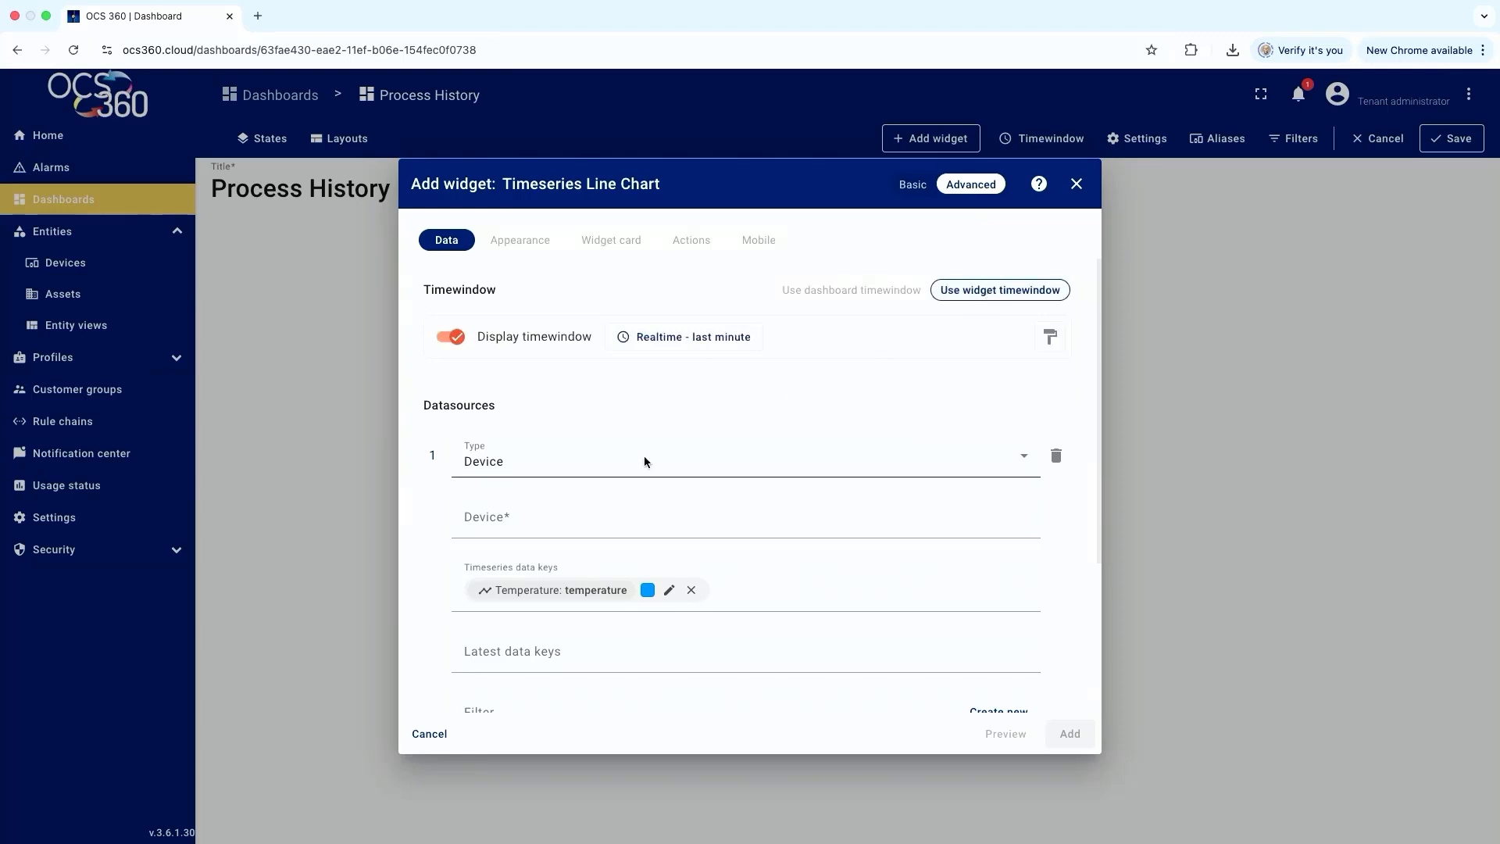
# Set the chart's datasource to the EpoxyMatic device, keeping the datasource type as Device
pyautogui.click(490, 464)
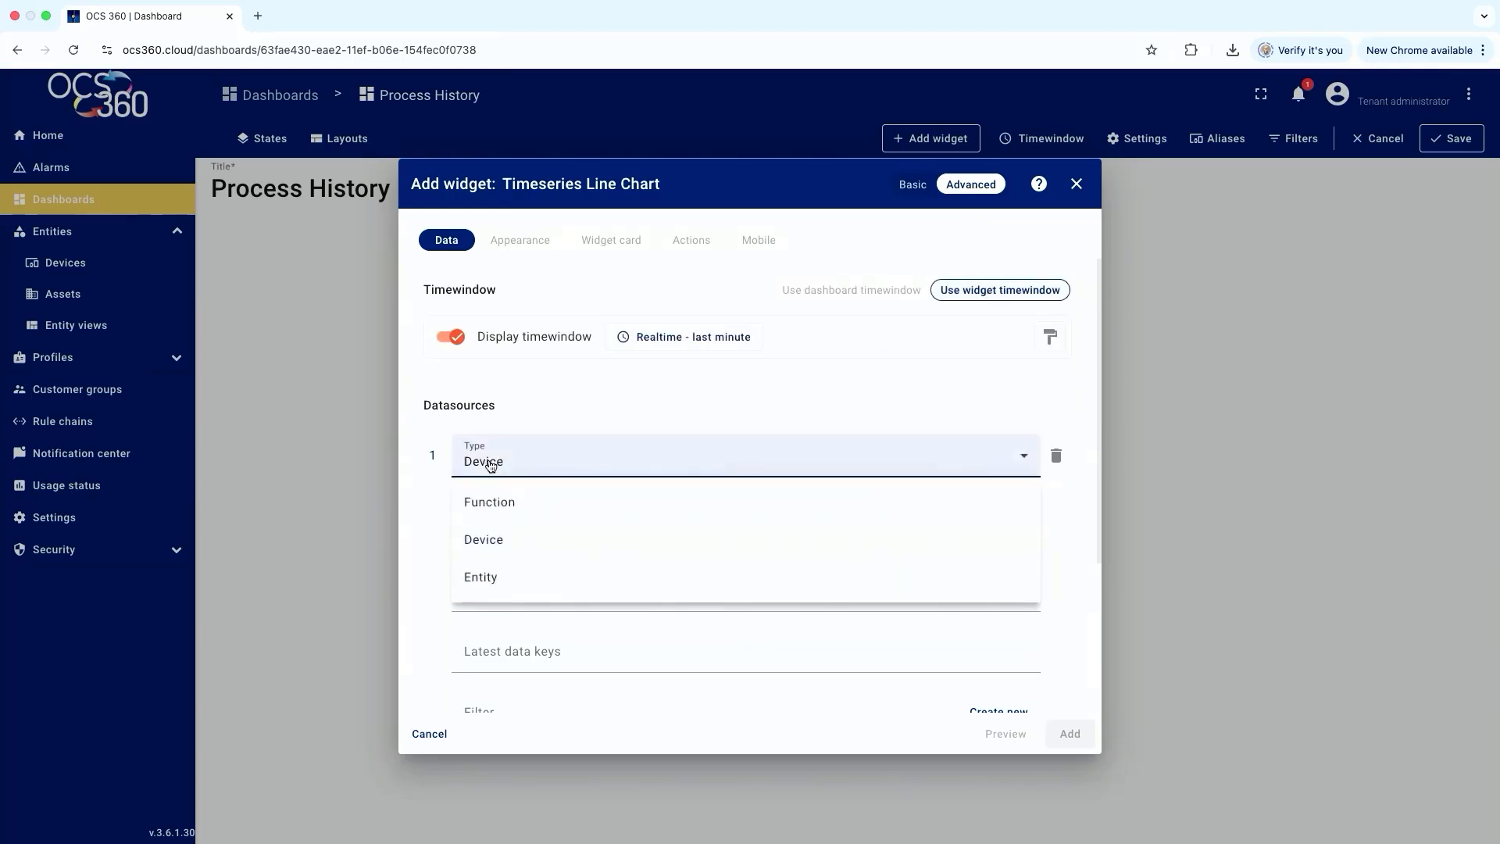
pyautogui.click(489, 461)
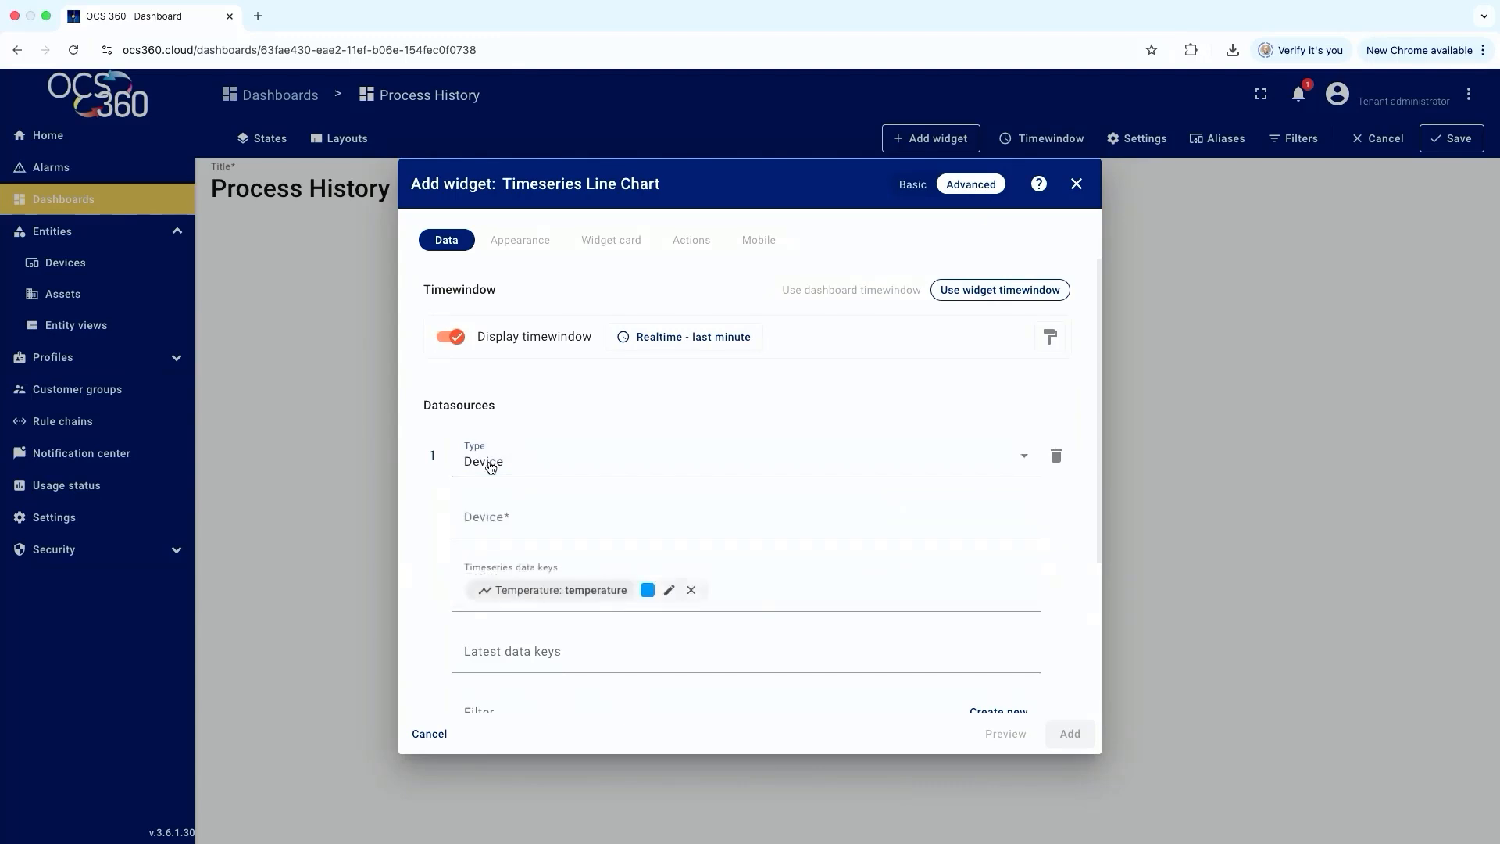
pyautogui.click(486, 523)
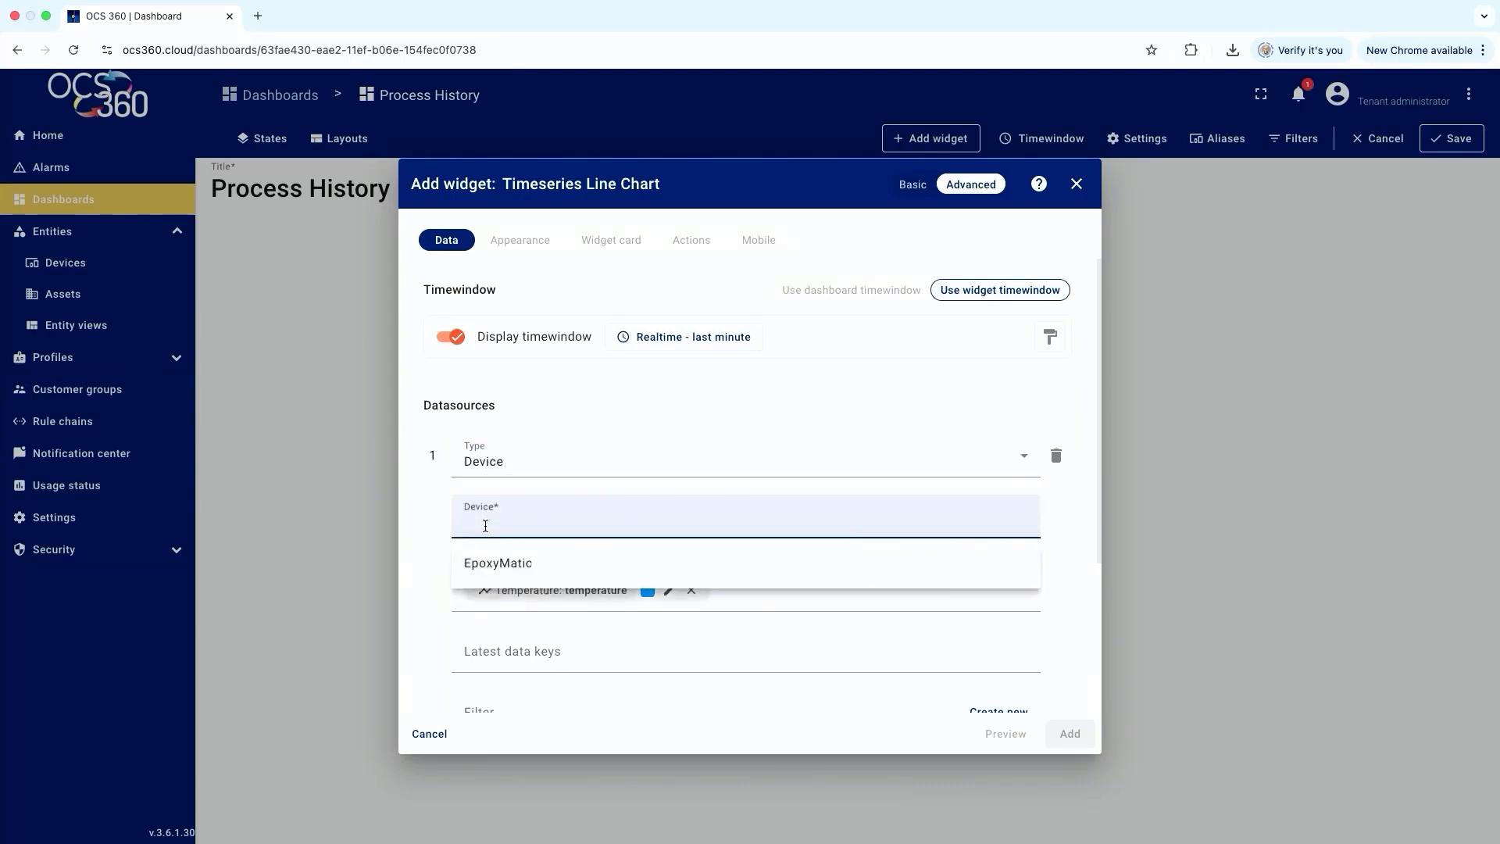
pyautogui.click(491, 563)
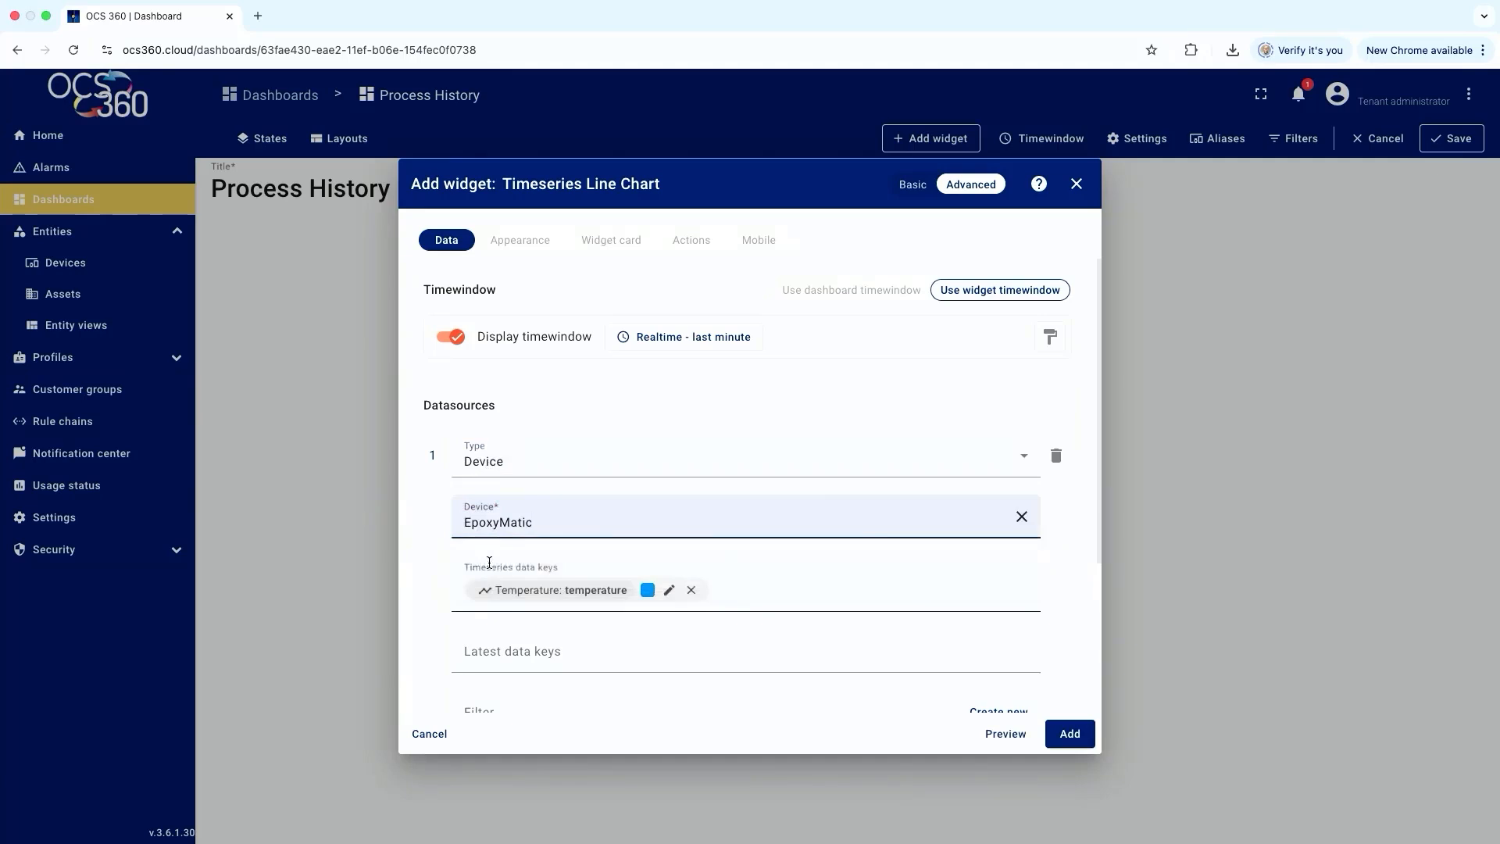
# Replace the chart's default timeseries key with the Temperature, Temp_Setpoint and Pressure keys
pyautogui.click(693, 591)
pyautogui.scroll(-2, 570, 667)
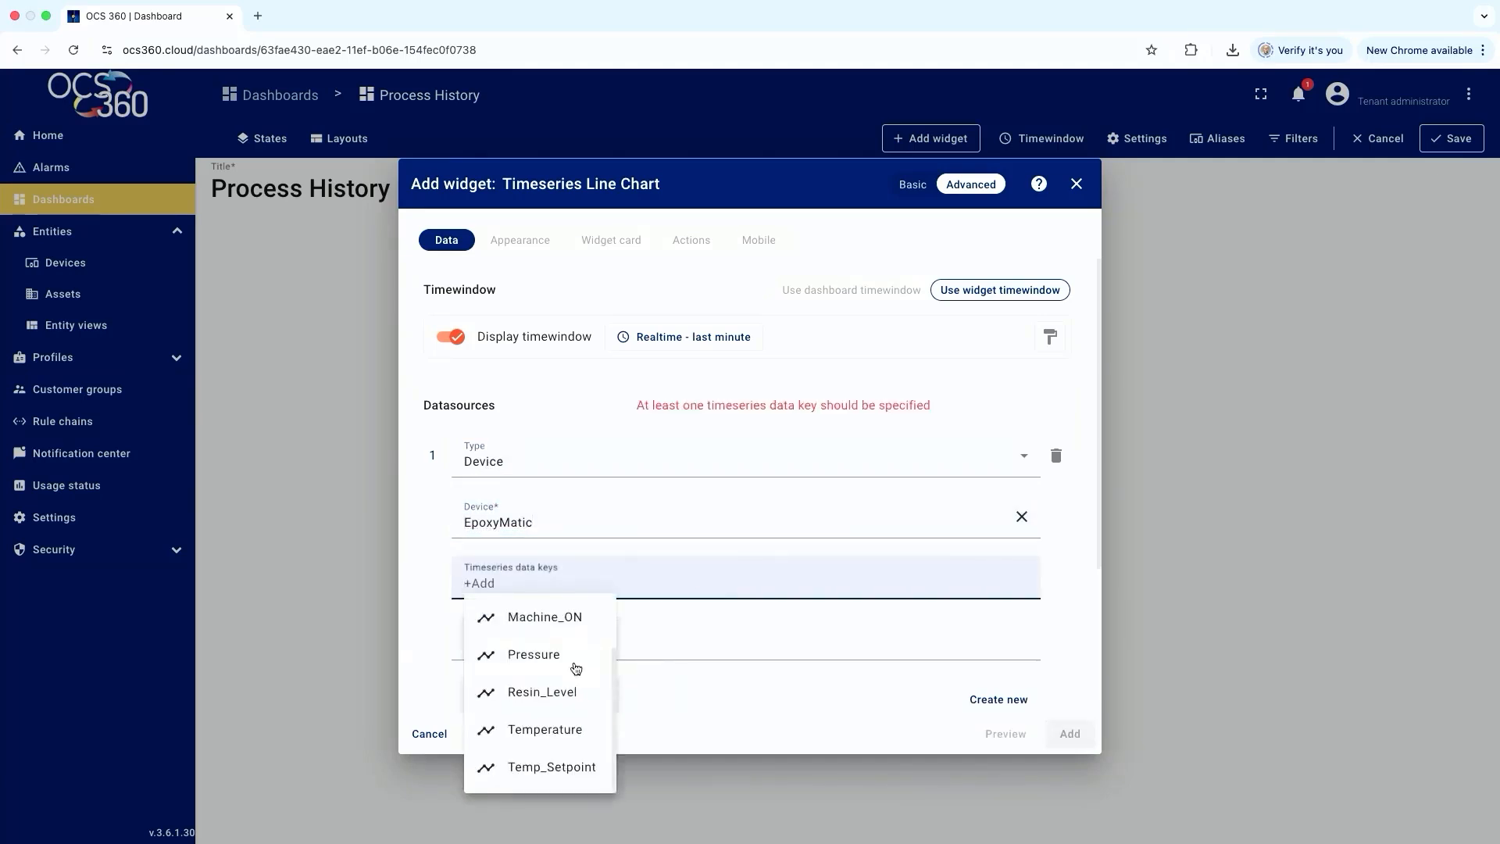
pyautogui.click(564, 735)
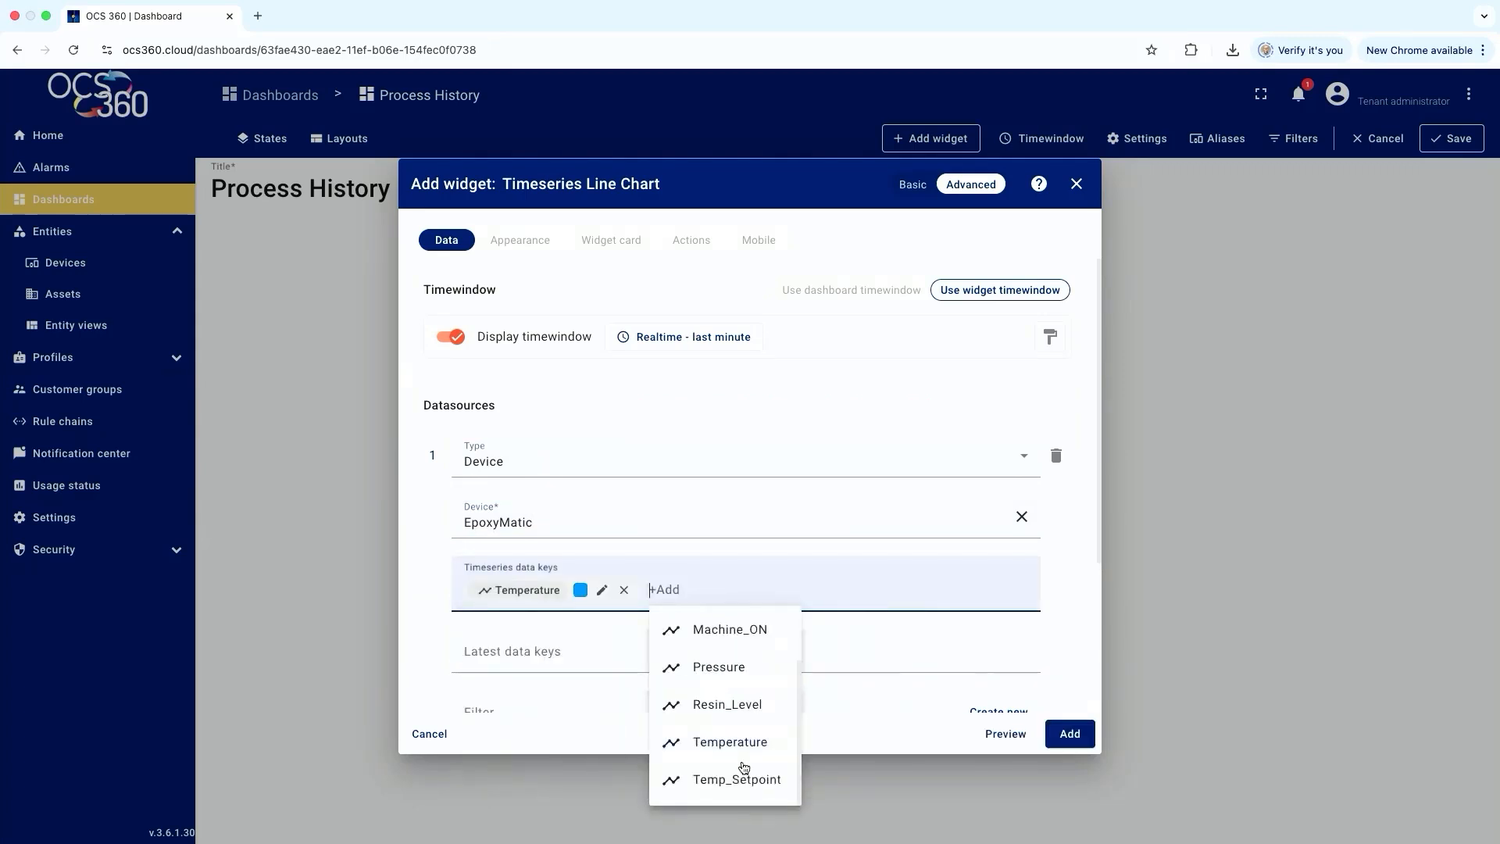
pyautogui.click(743, 780)
pyautogui.click(968, 815)
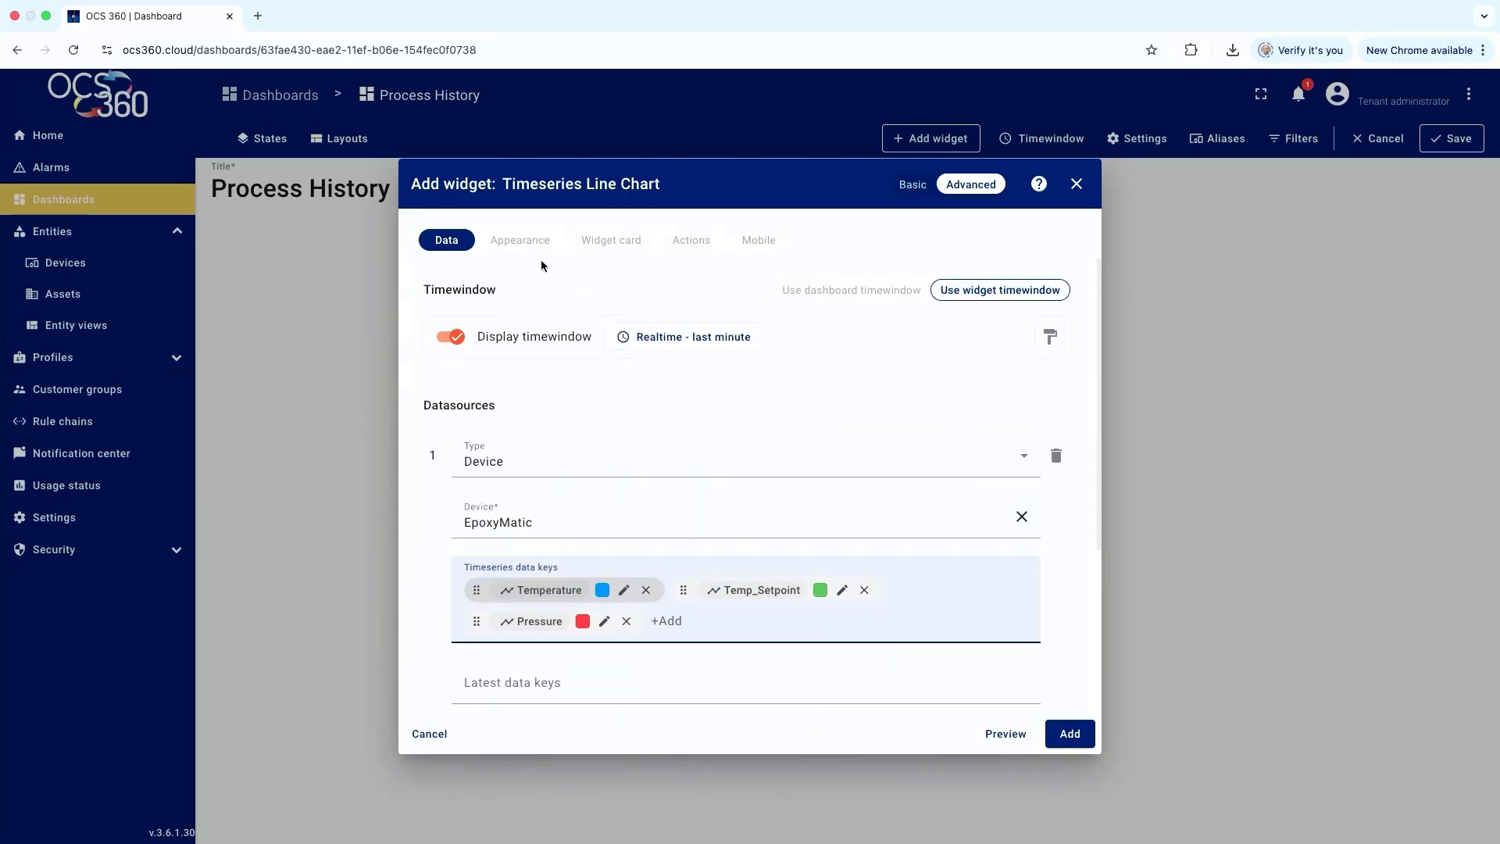
# Enable widget data export in the line chart's card settings
pyautogui.click(602, 242)
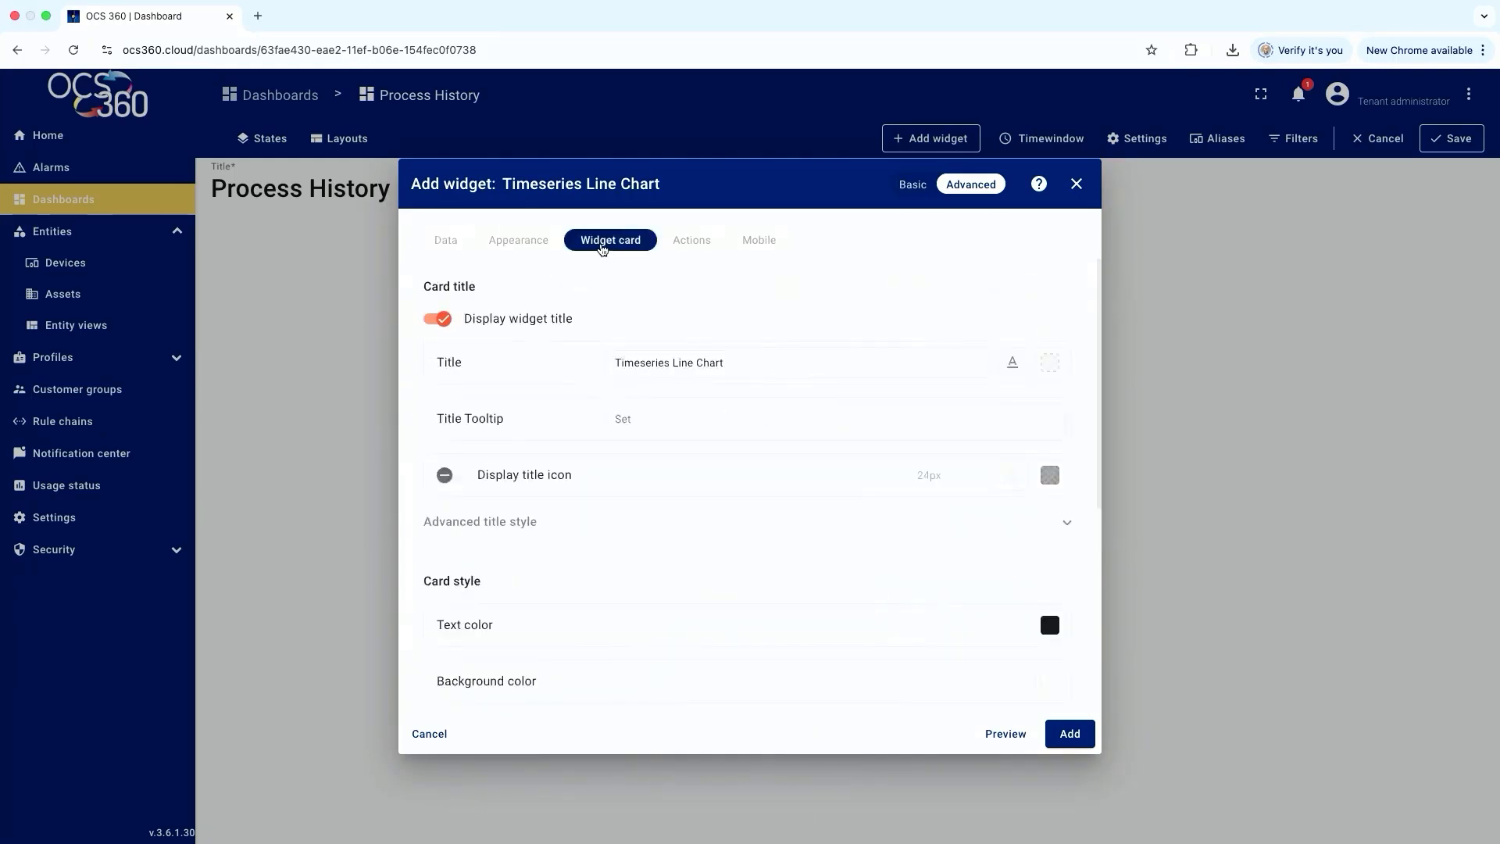
pyautogui.scroll(-3, 731, 504)
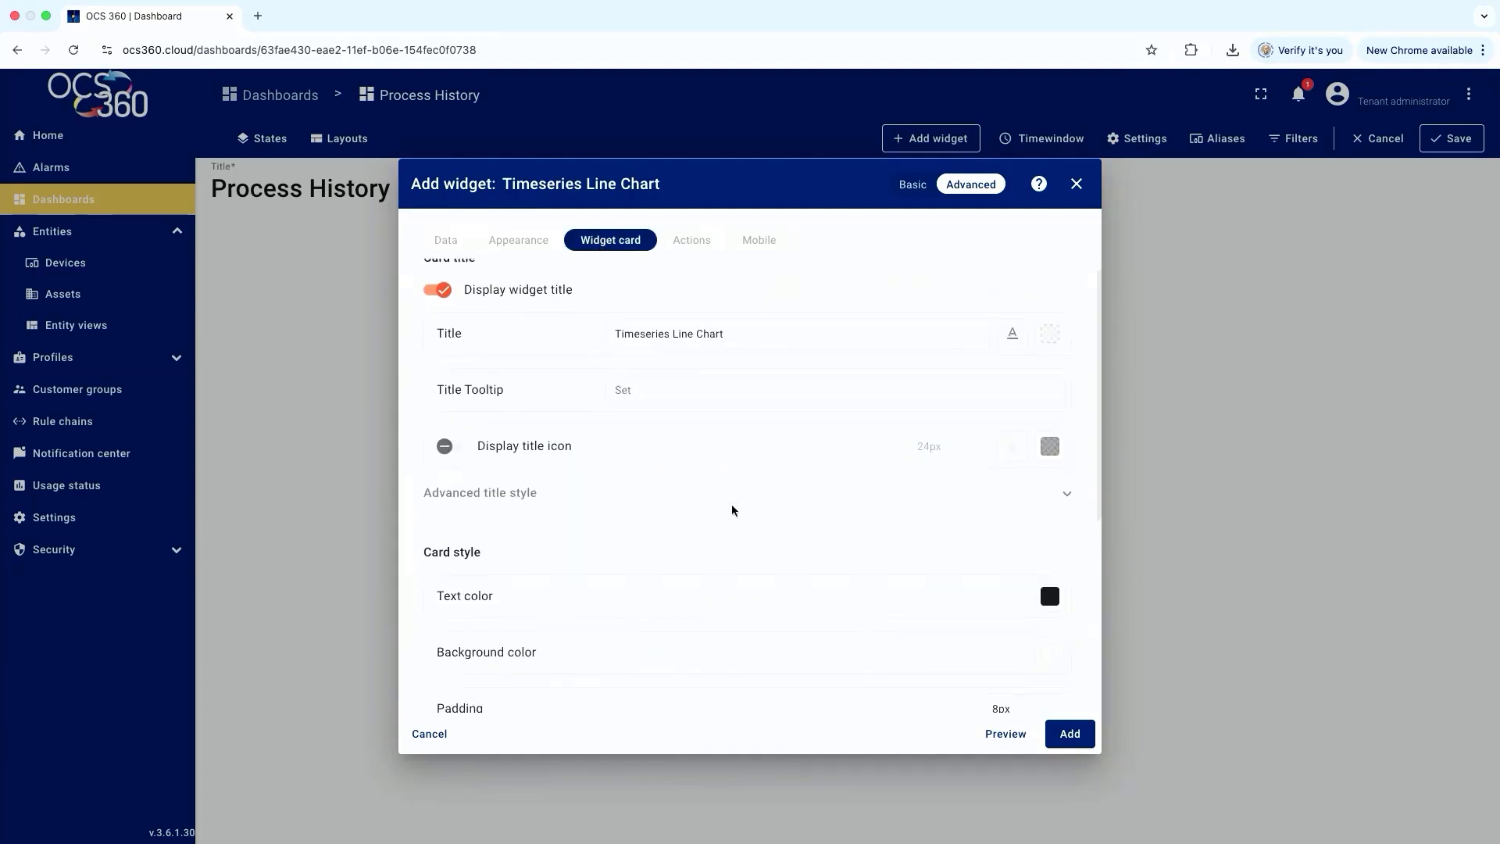
pyautogui.scroll(-2, 731, 504)
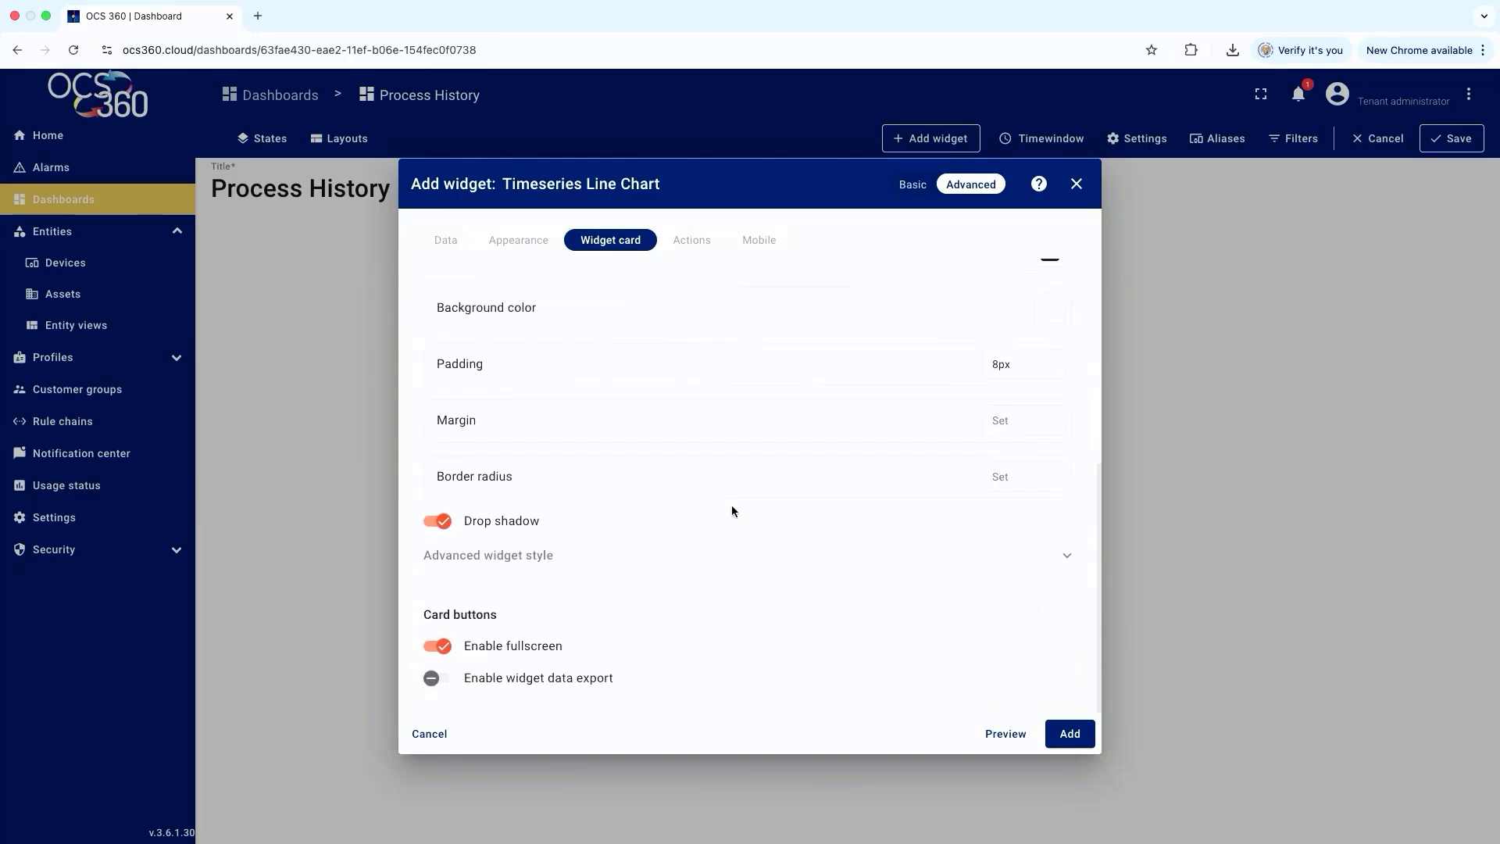
pyautogui.click(450, 684)
pyautogui.scroll(1, 794, 512)
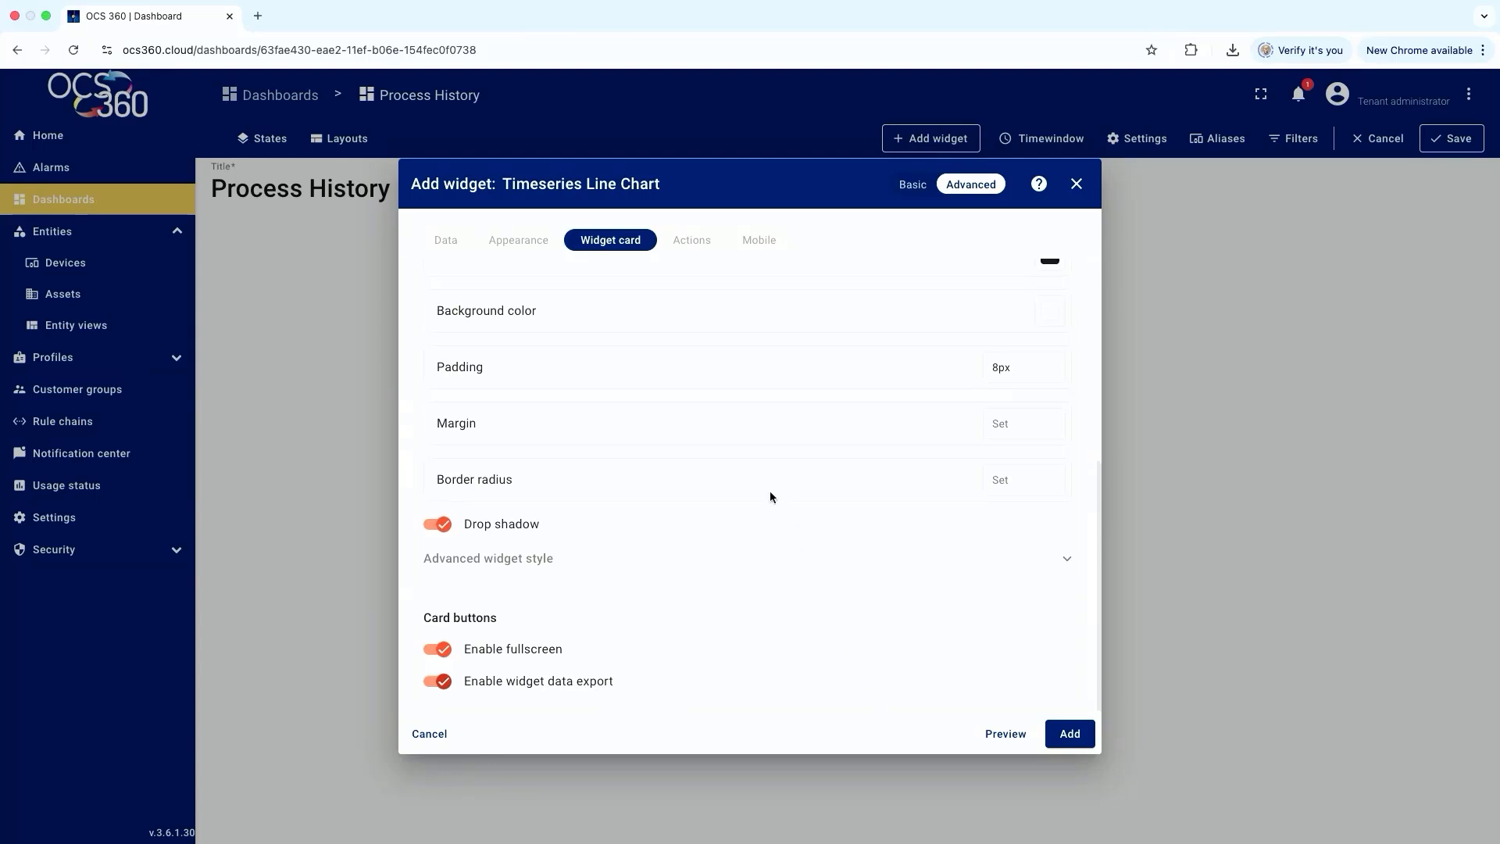
# Set the line chart's realtime timewindow to the last 1 day
pyautogui.click(446, 241)
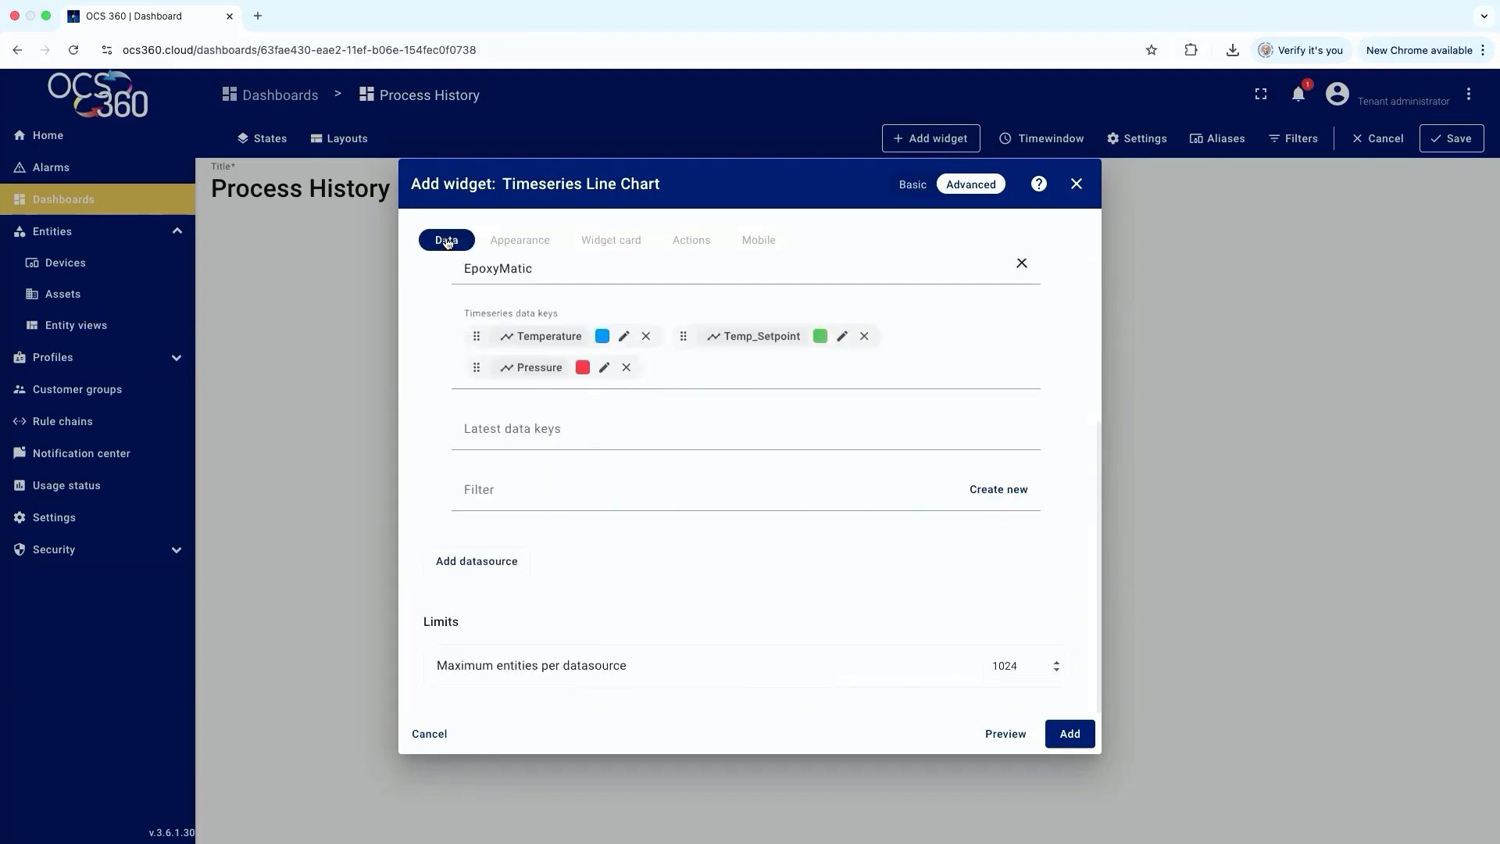
pyautogui.scroll(4, 672, 436)
pyautogui.scroll(1, 682, 451)
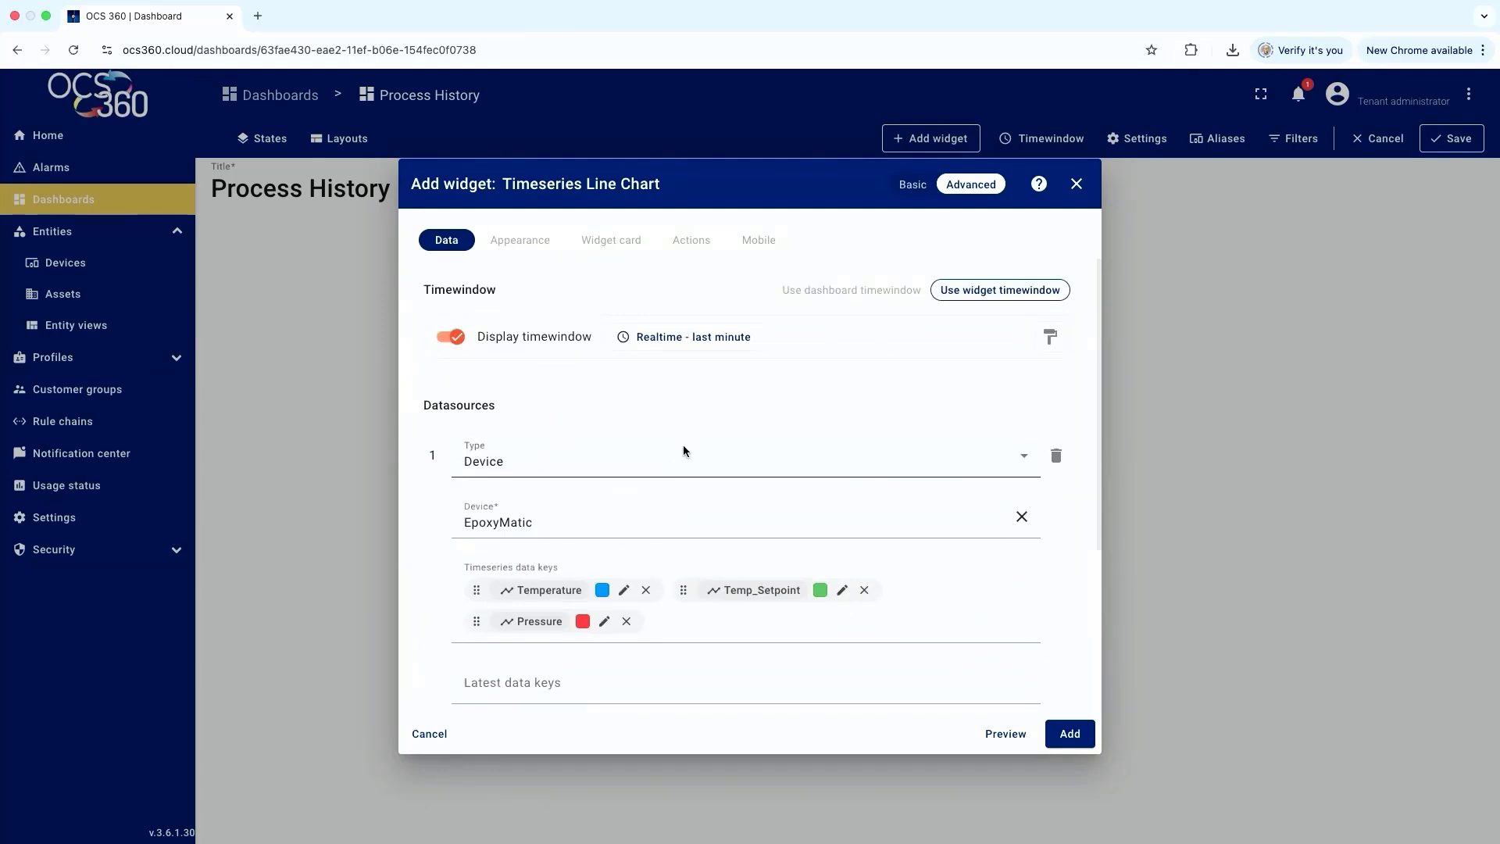
pyautogui.click(693, 337)
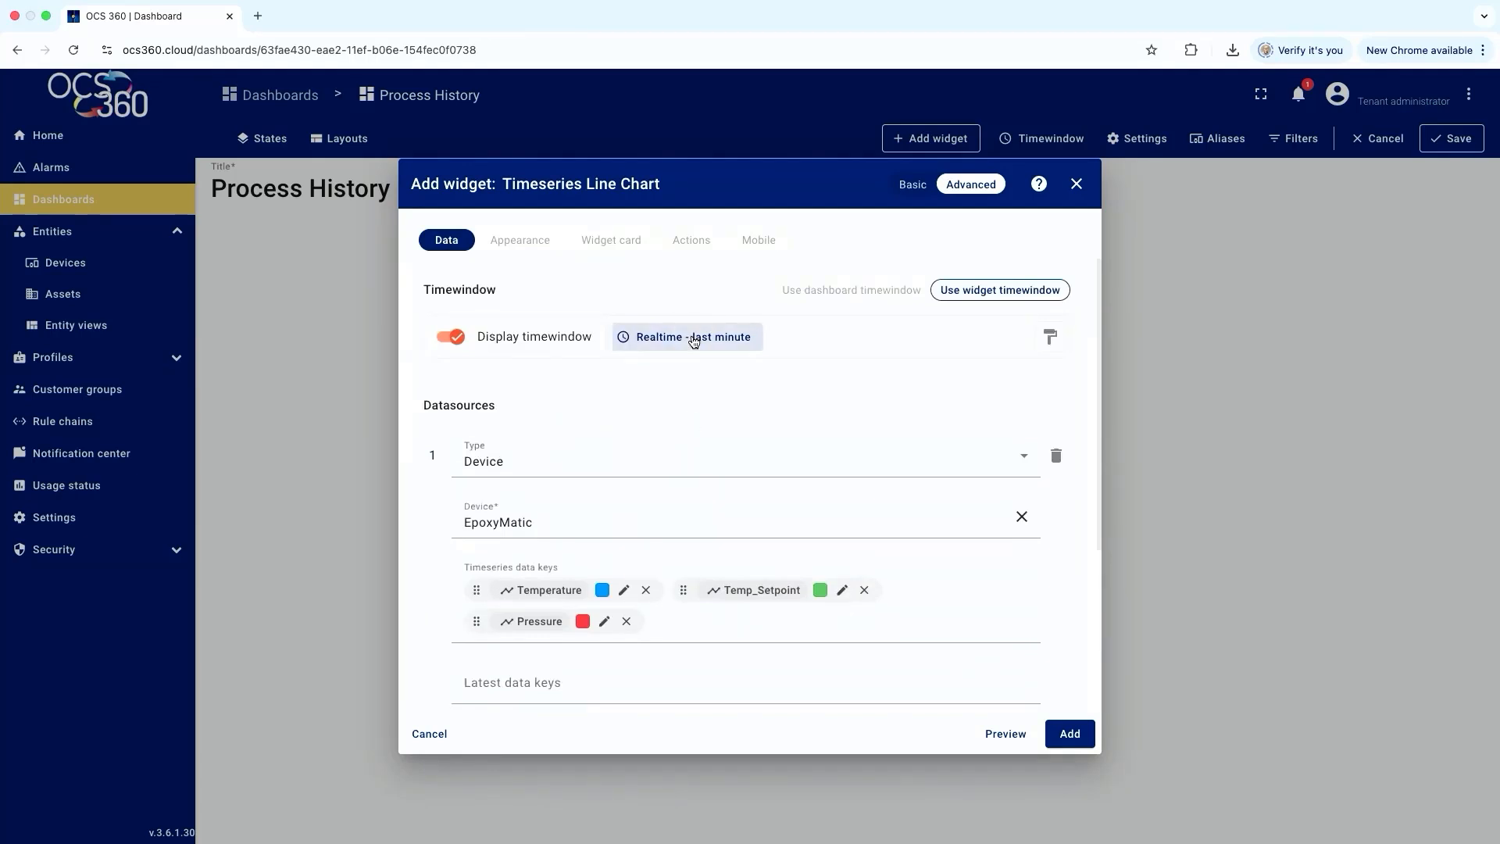
pyautogui.click(952, 458)
pyautogui.scroll(-2, 907, 528)
pyautogui.scroll(-5, 907, 528)
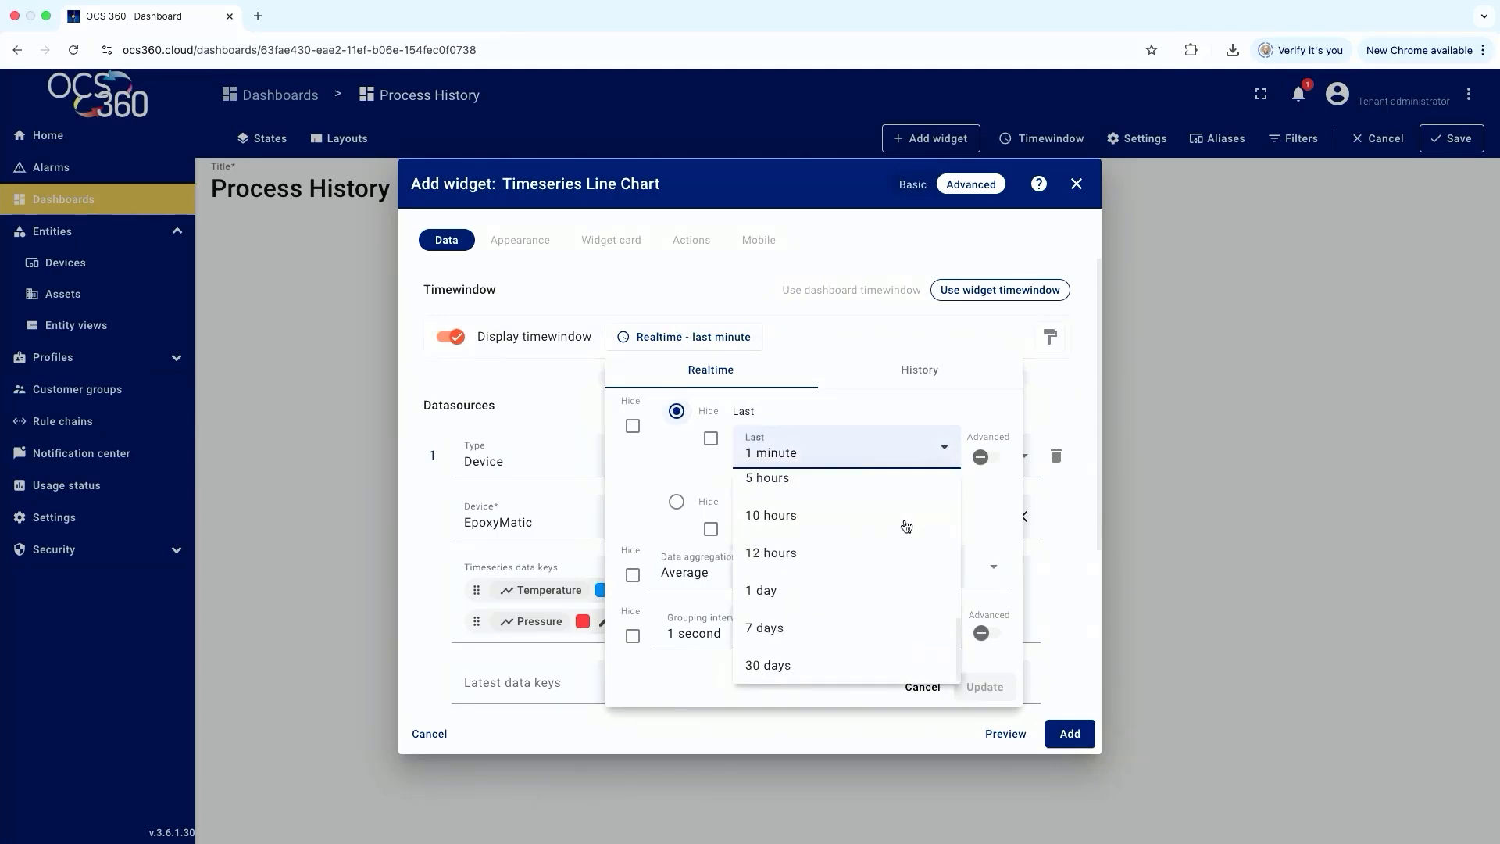
pyautogui.click(770, 592)
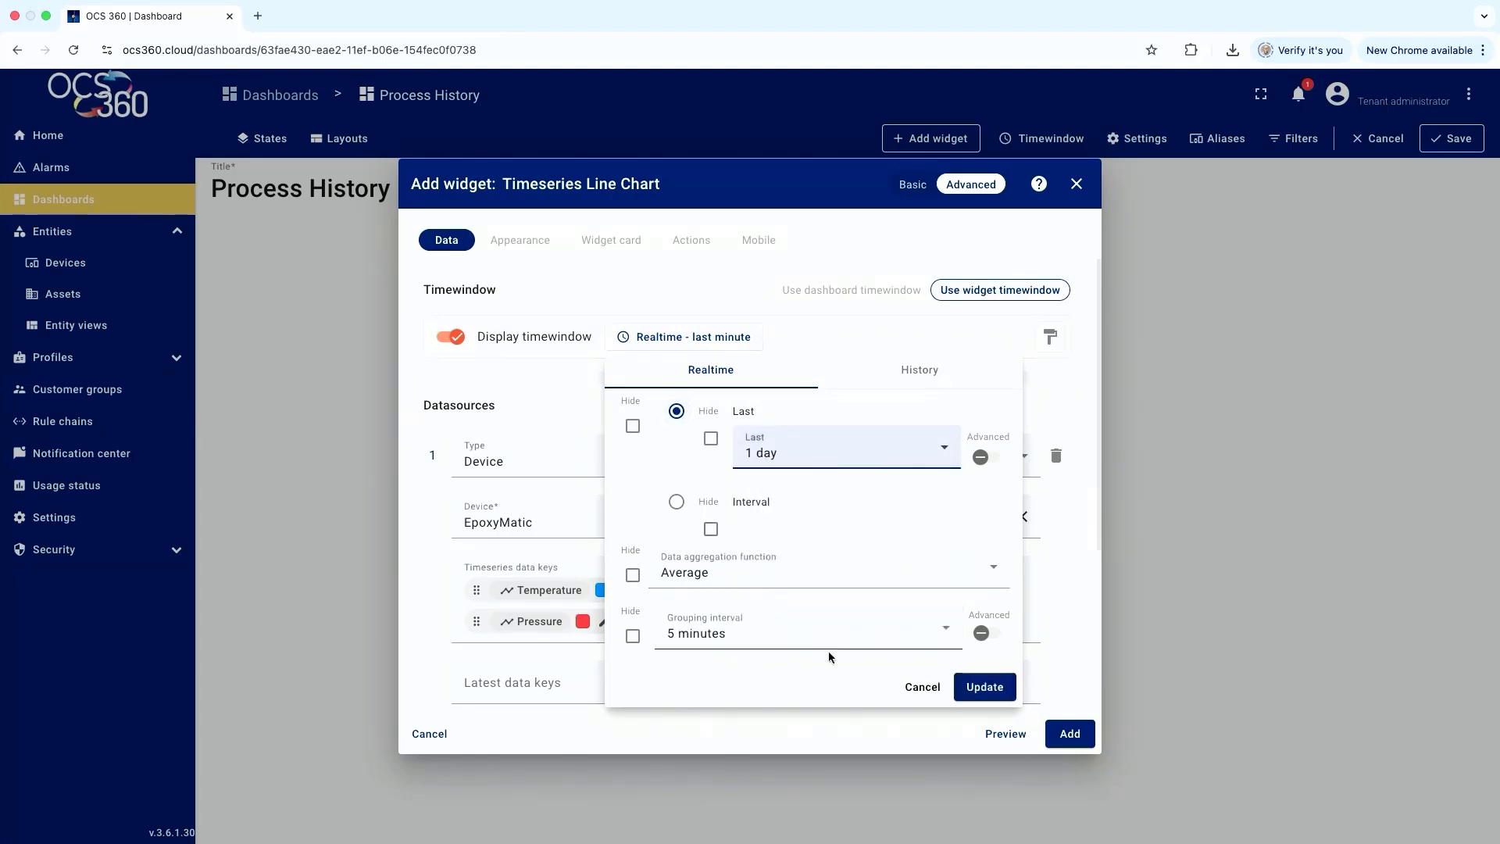
pyautogui.click(982, 686)
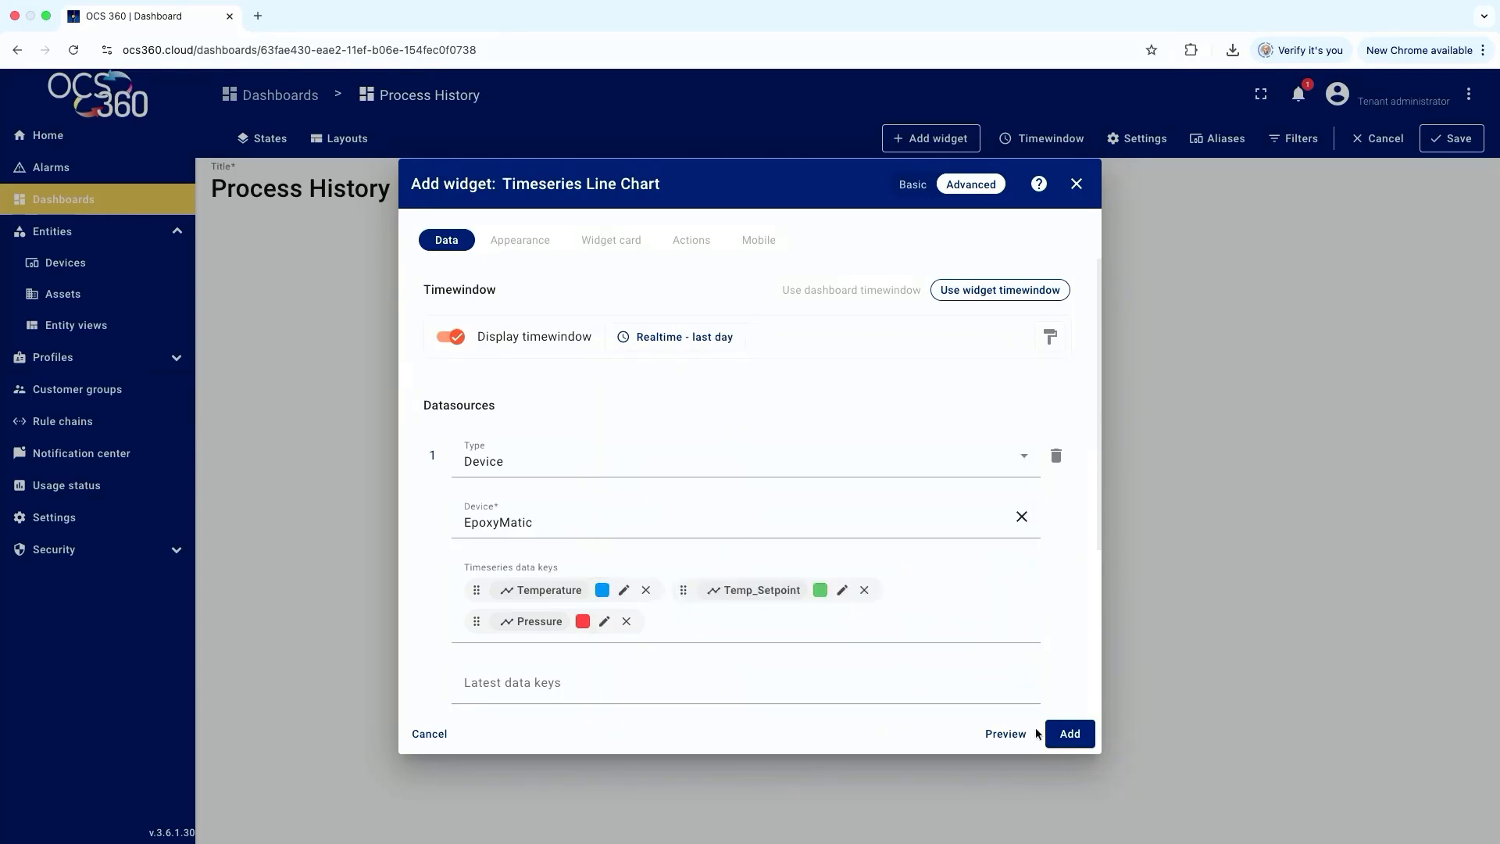
# Add the configured line chart to the dashboard, enlarged to span most of its width, and save the dashboard
pyautogui.click(1064, 735)
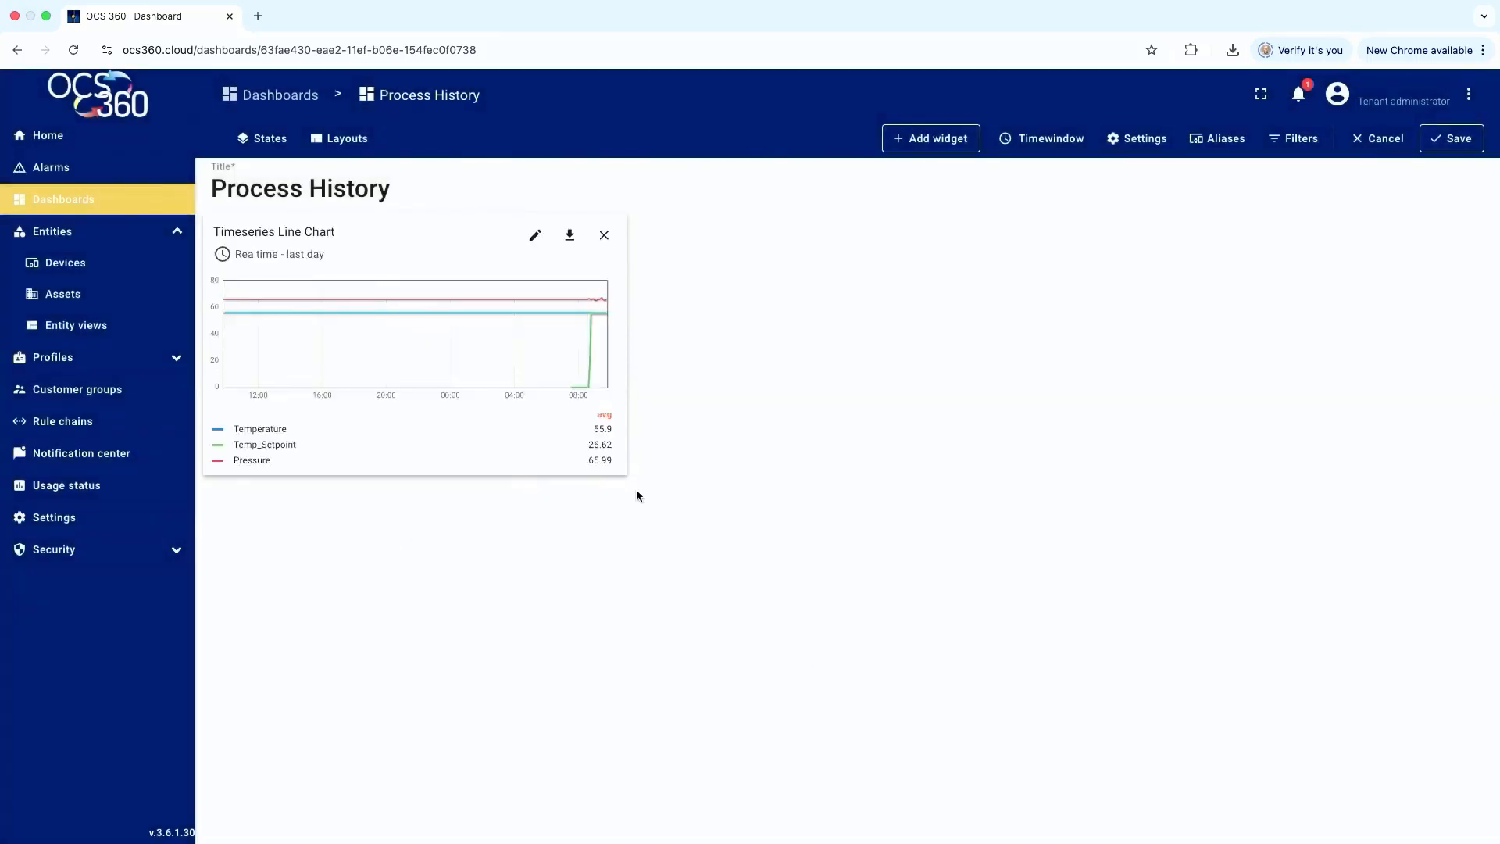
pyautogui.moveTo(628, 479); pyautogui.dragTo(1322, 683)
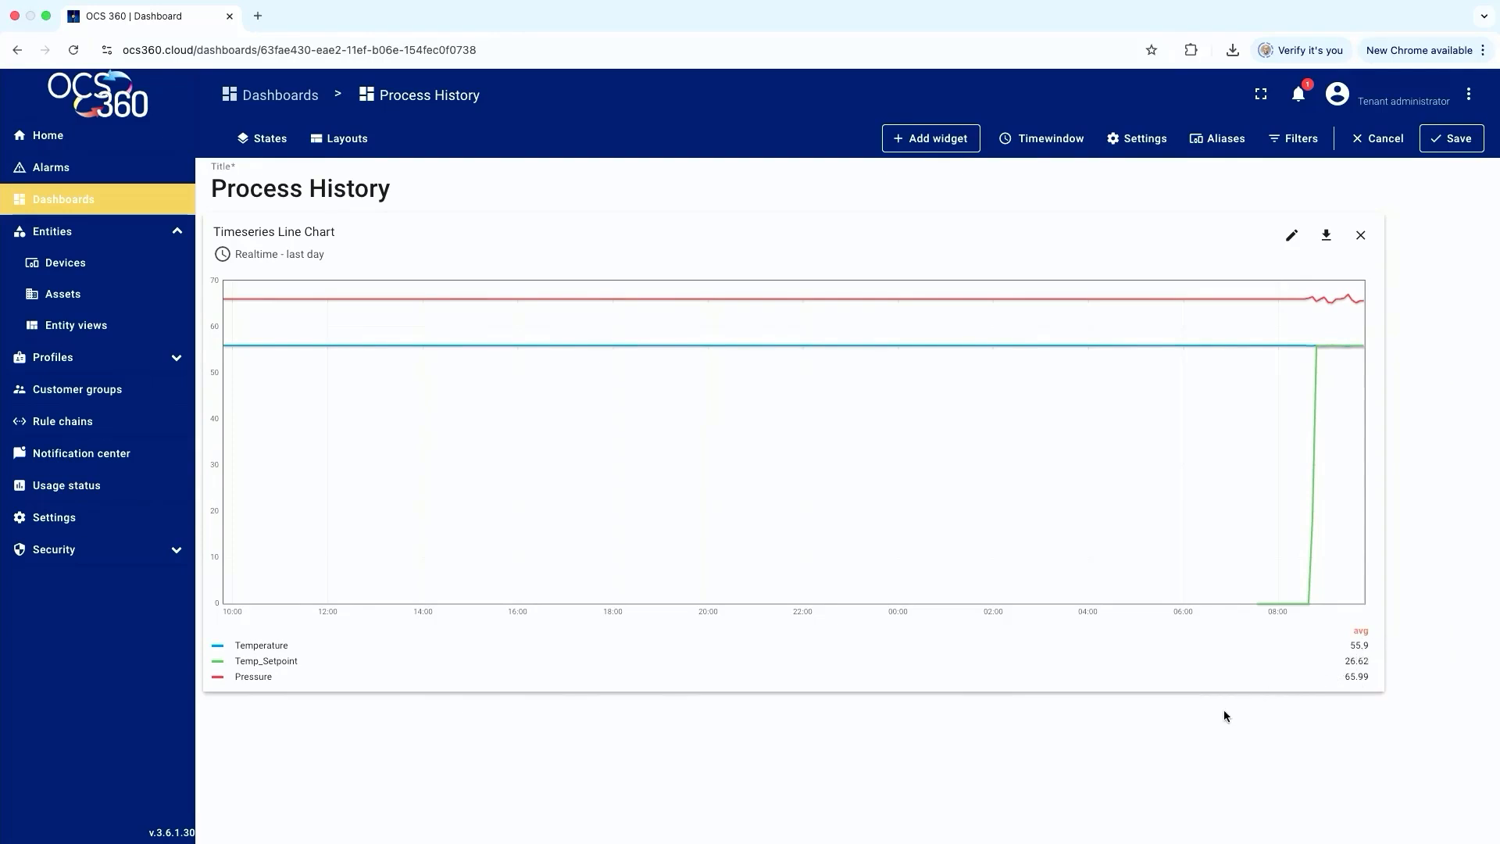
pyautogui.click(1447, 146)
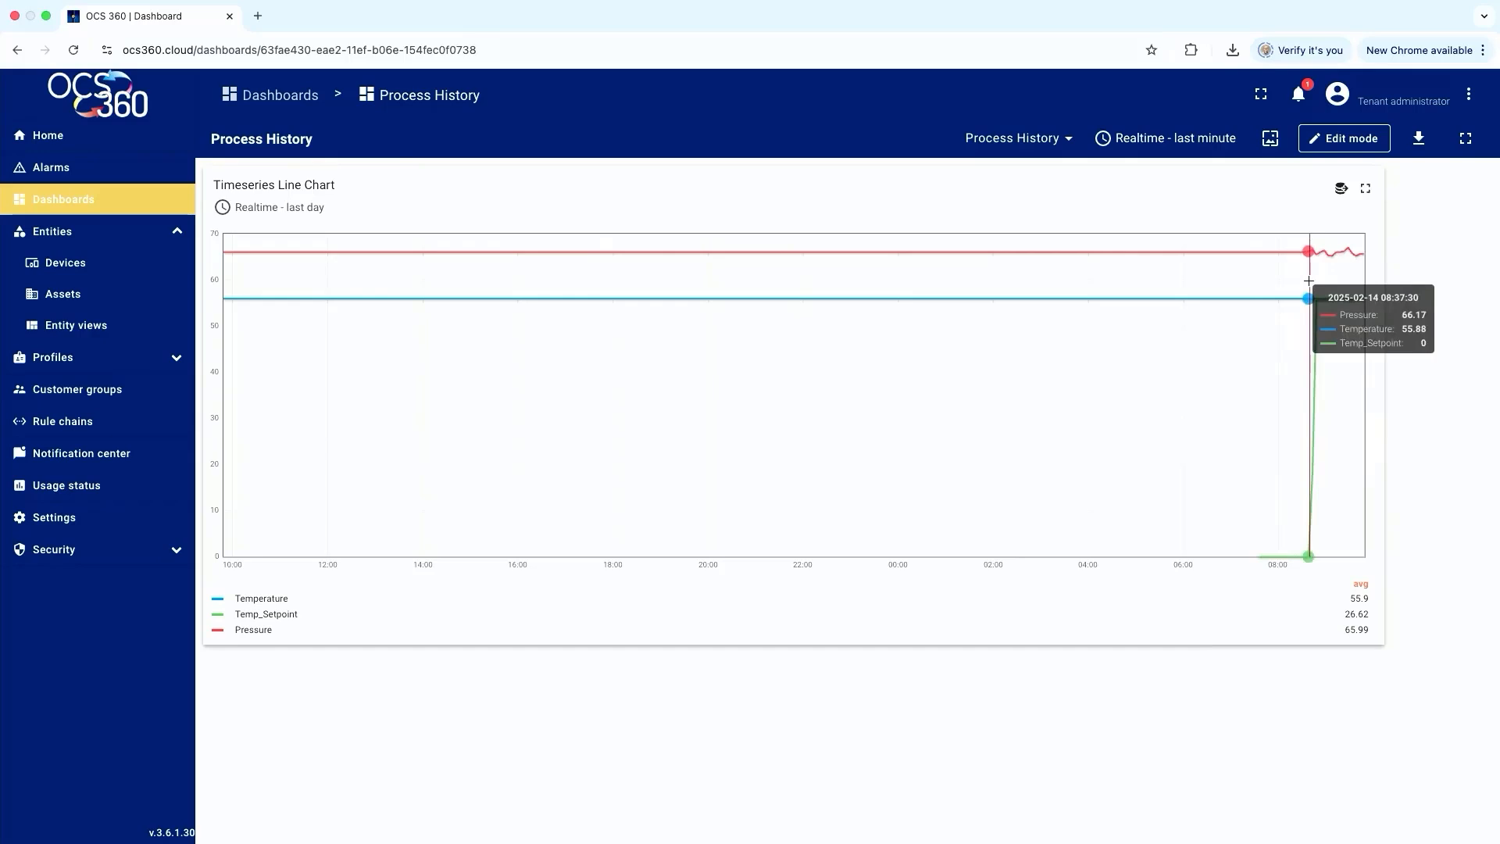
# Create a new dashboard titled Tanks
pyautogui.click(81, 205)
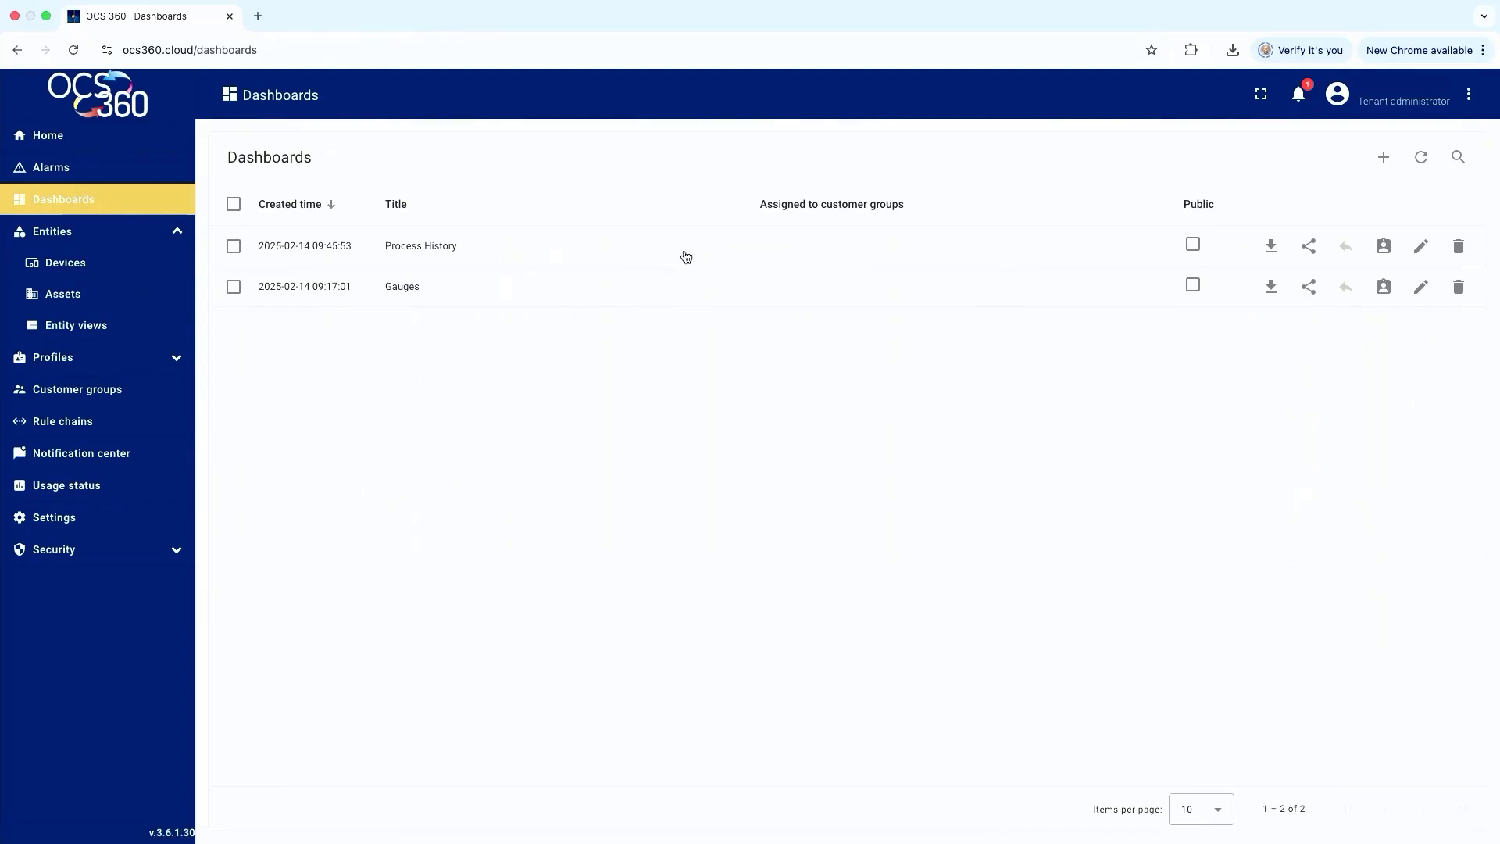
pyautogui.click(1383, 157)
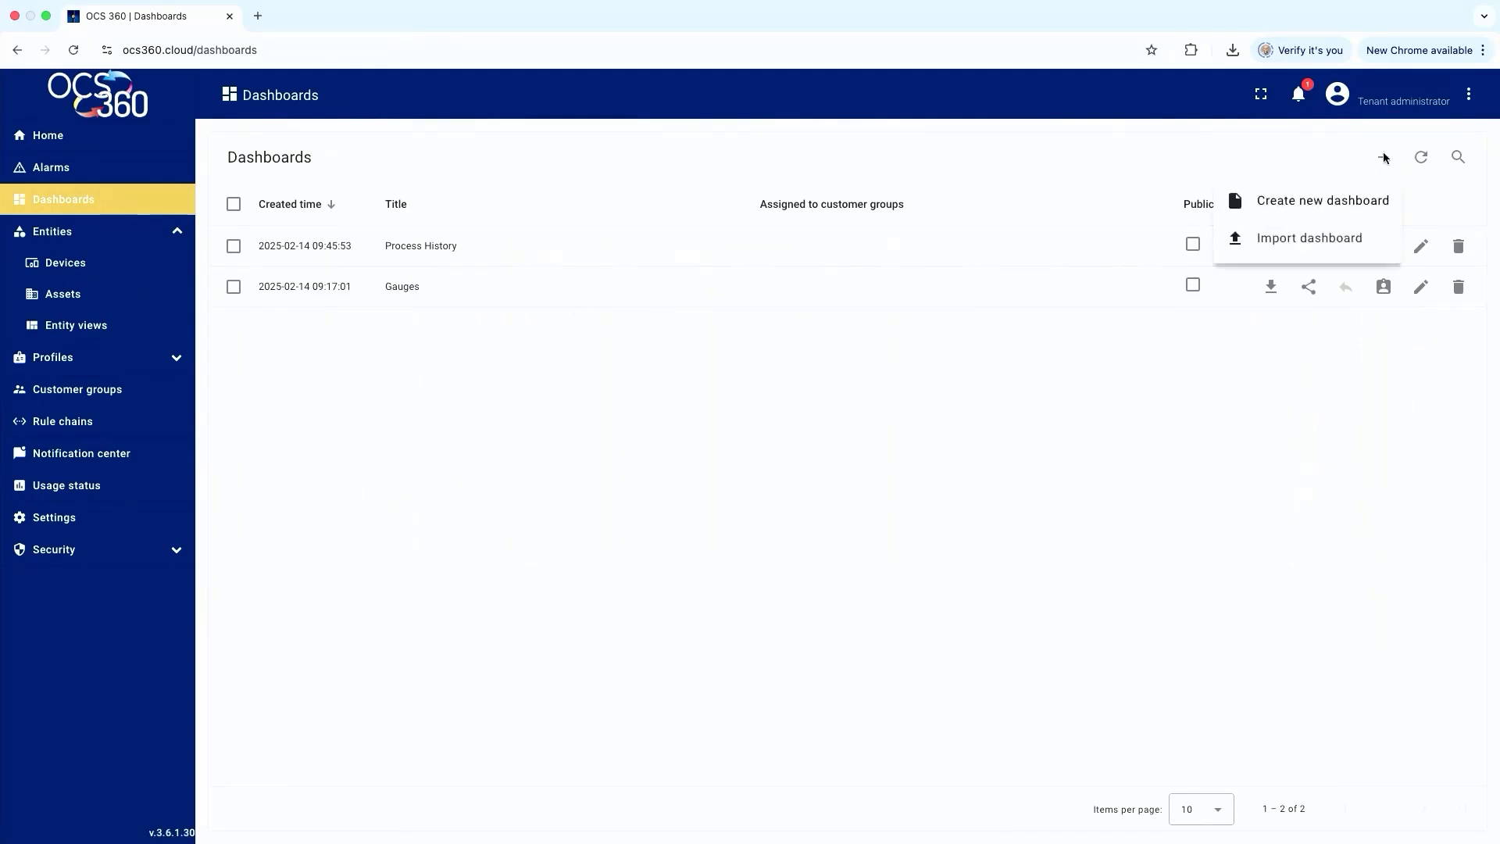
pyautogui.click(1294, 205)
pyautogui.write('Tanks')
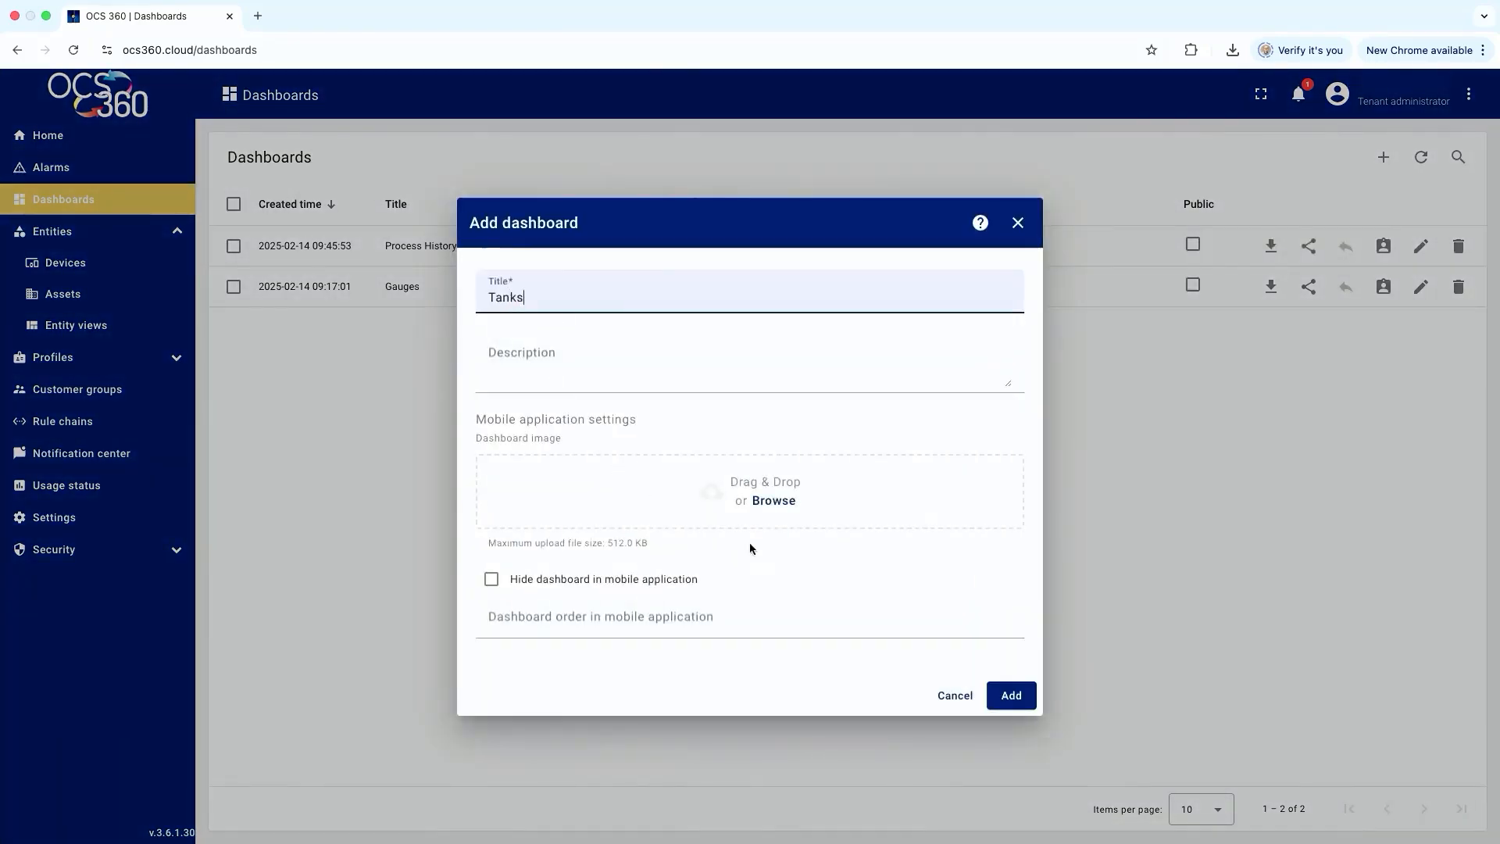
pyautogui.click(1011, 695)
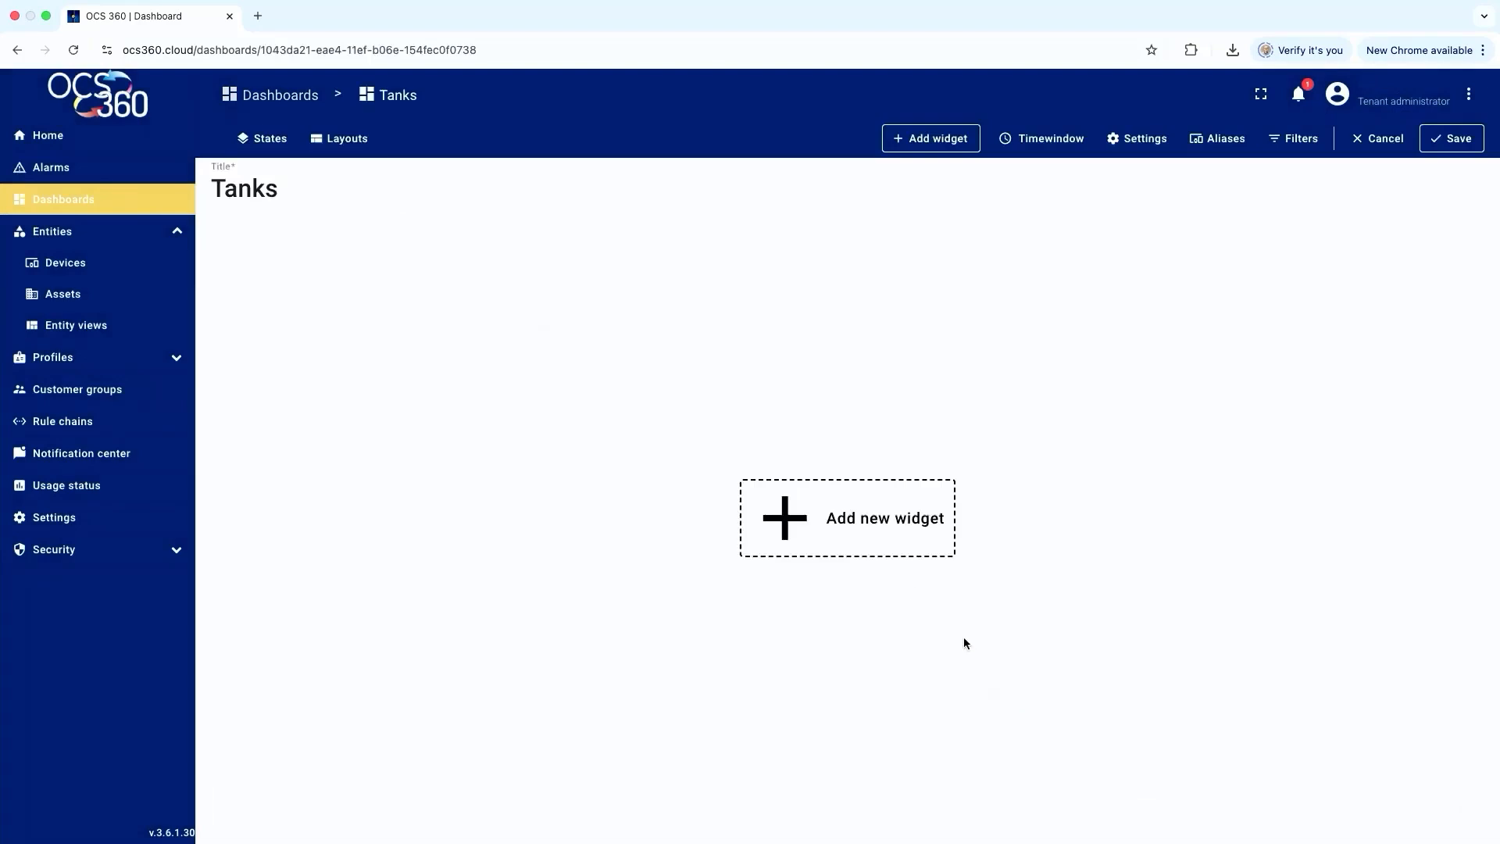
# Set up a vertical cylinder tank widget for the EpoxyMatic device's Resin_Level key, with the card title "Resin Level"
pyautogui.click(789, 525)
pyautogui.click(868, 639)
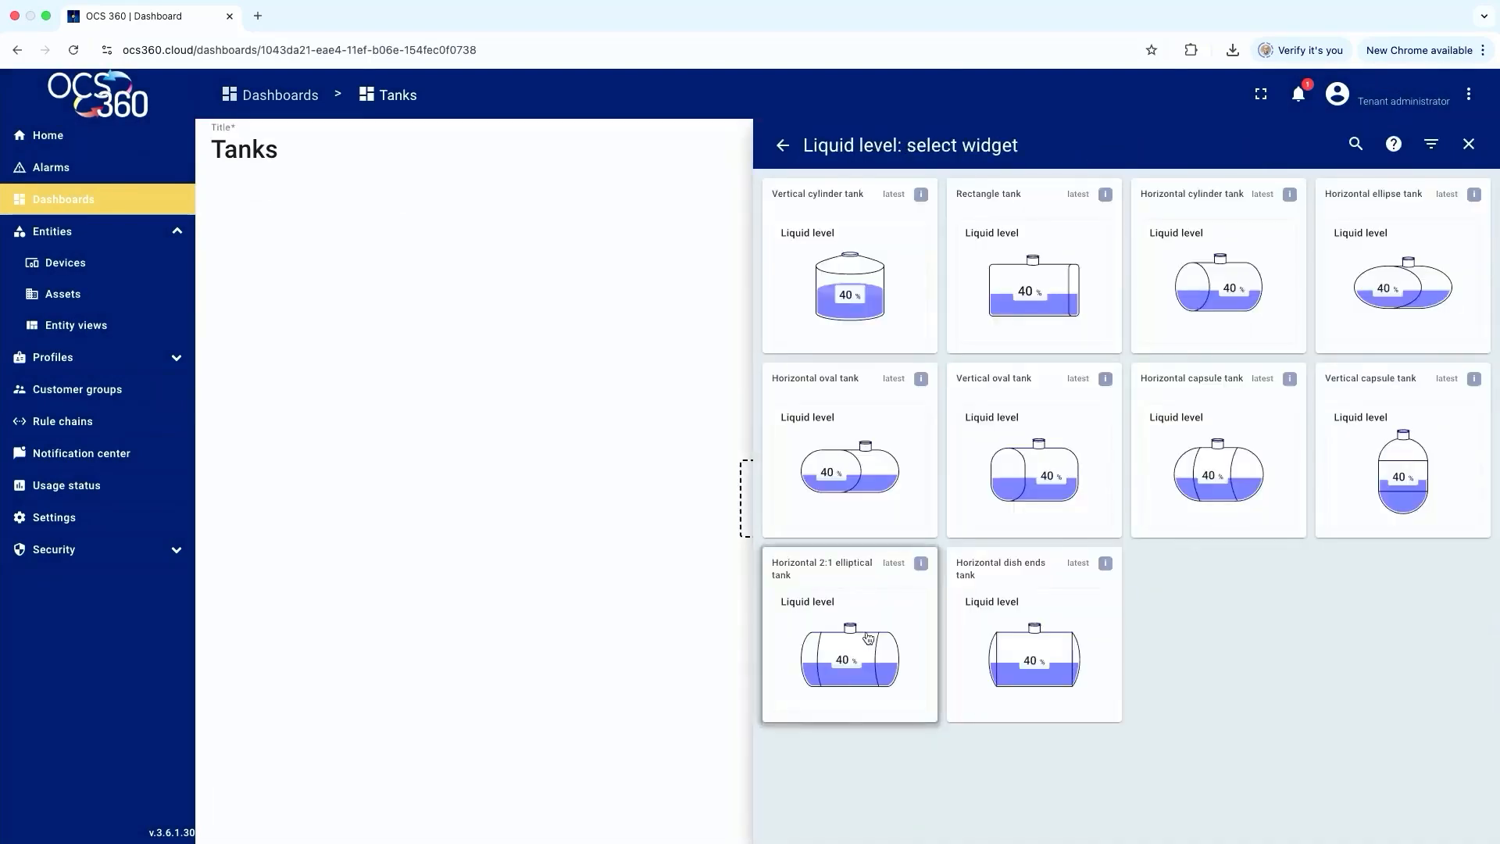
pyautogui.click(838, 293)
pyautogui.click(449, 302)
pyautogui.click(461, 341)
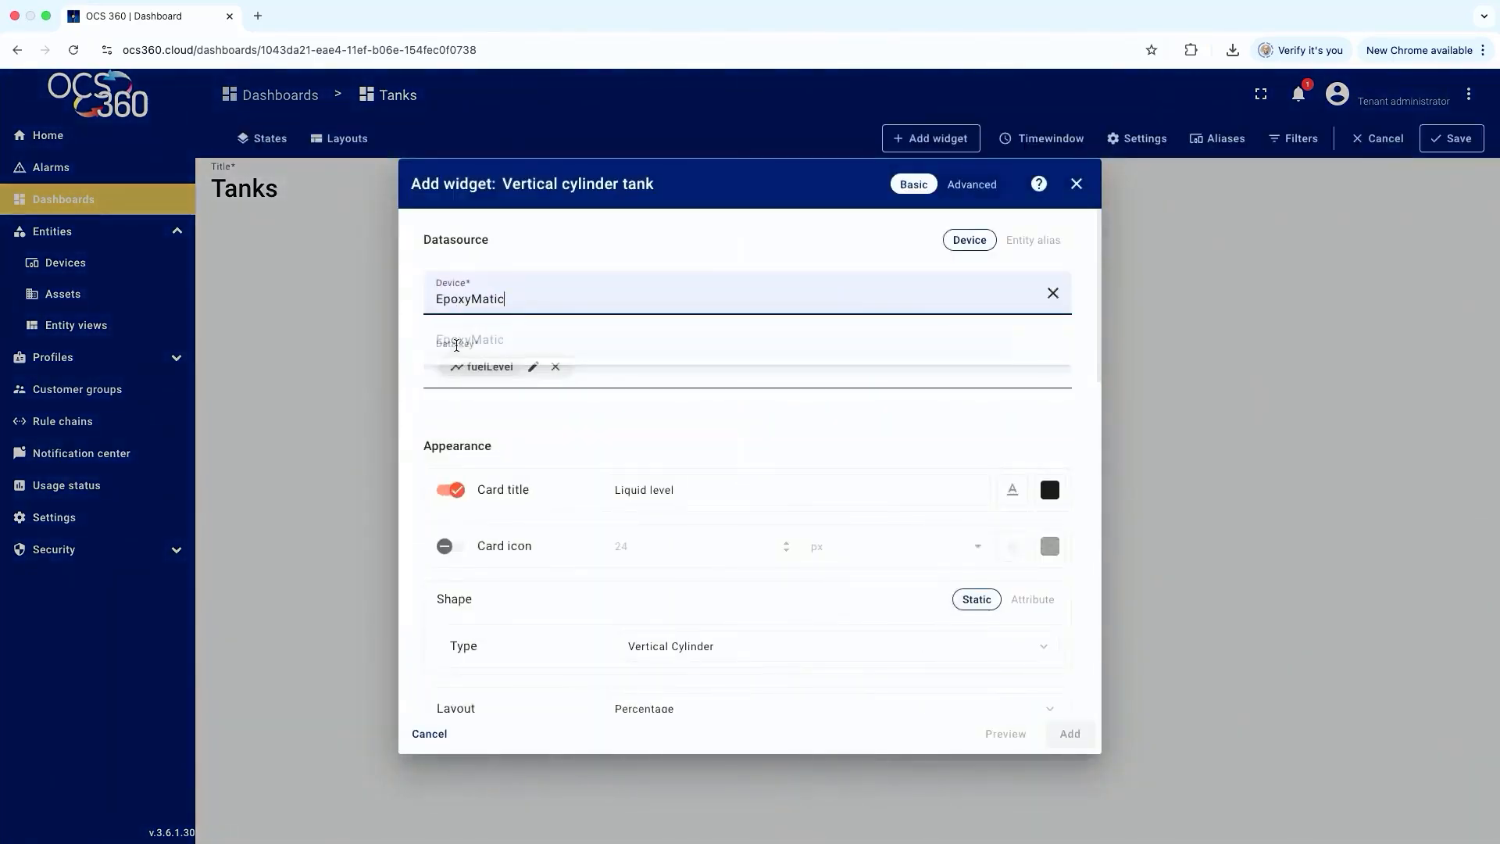
pyautogui.click(557, 367)
pyautogui.click(523, 540)
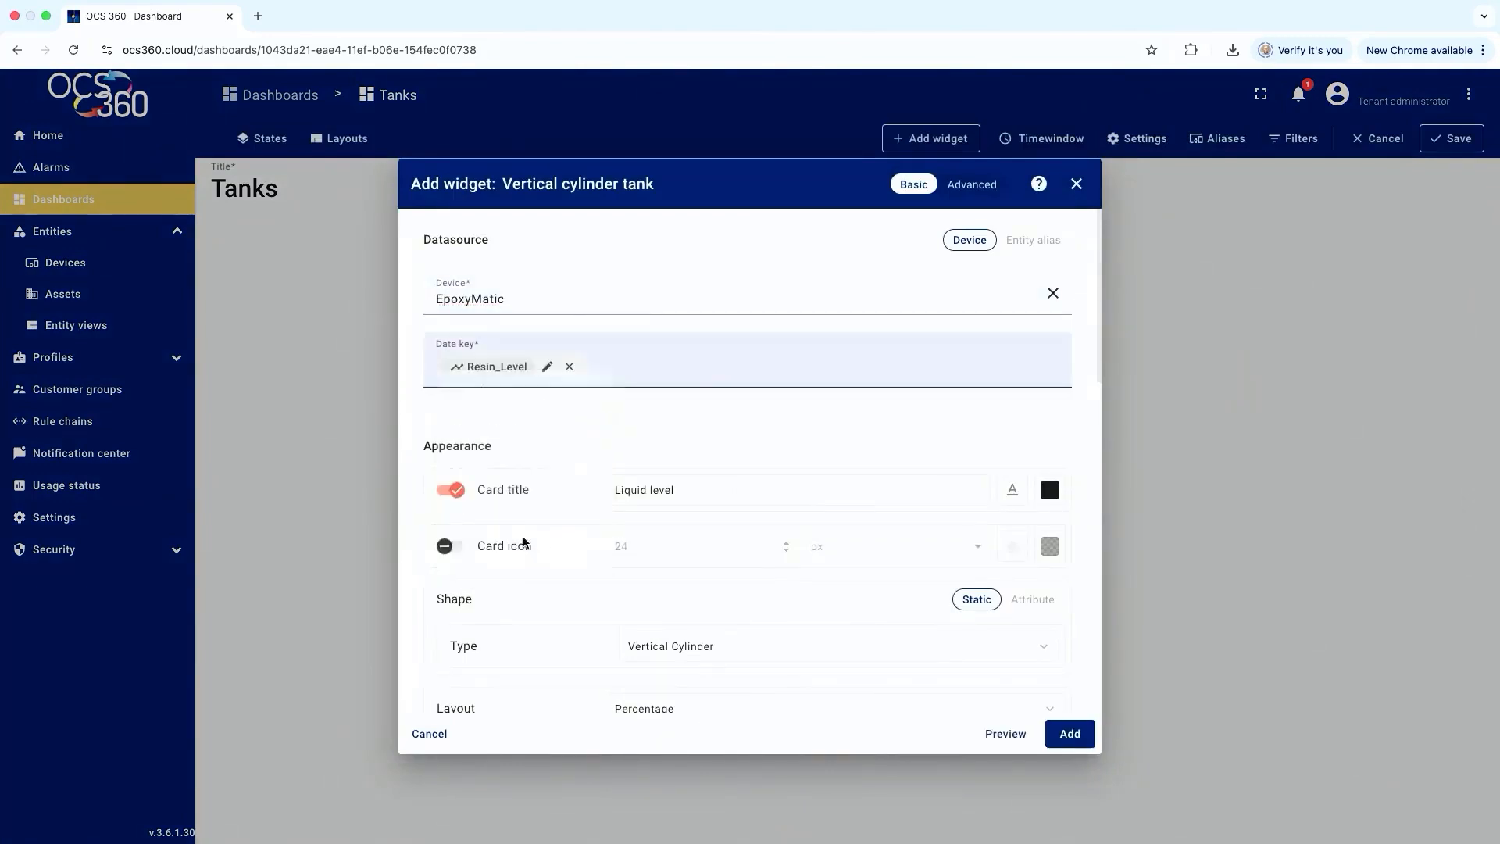
pyautogui.tripleClick(658, 490)
pyautogui.write('Resin Level')
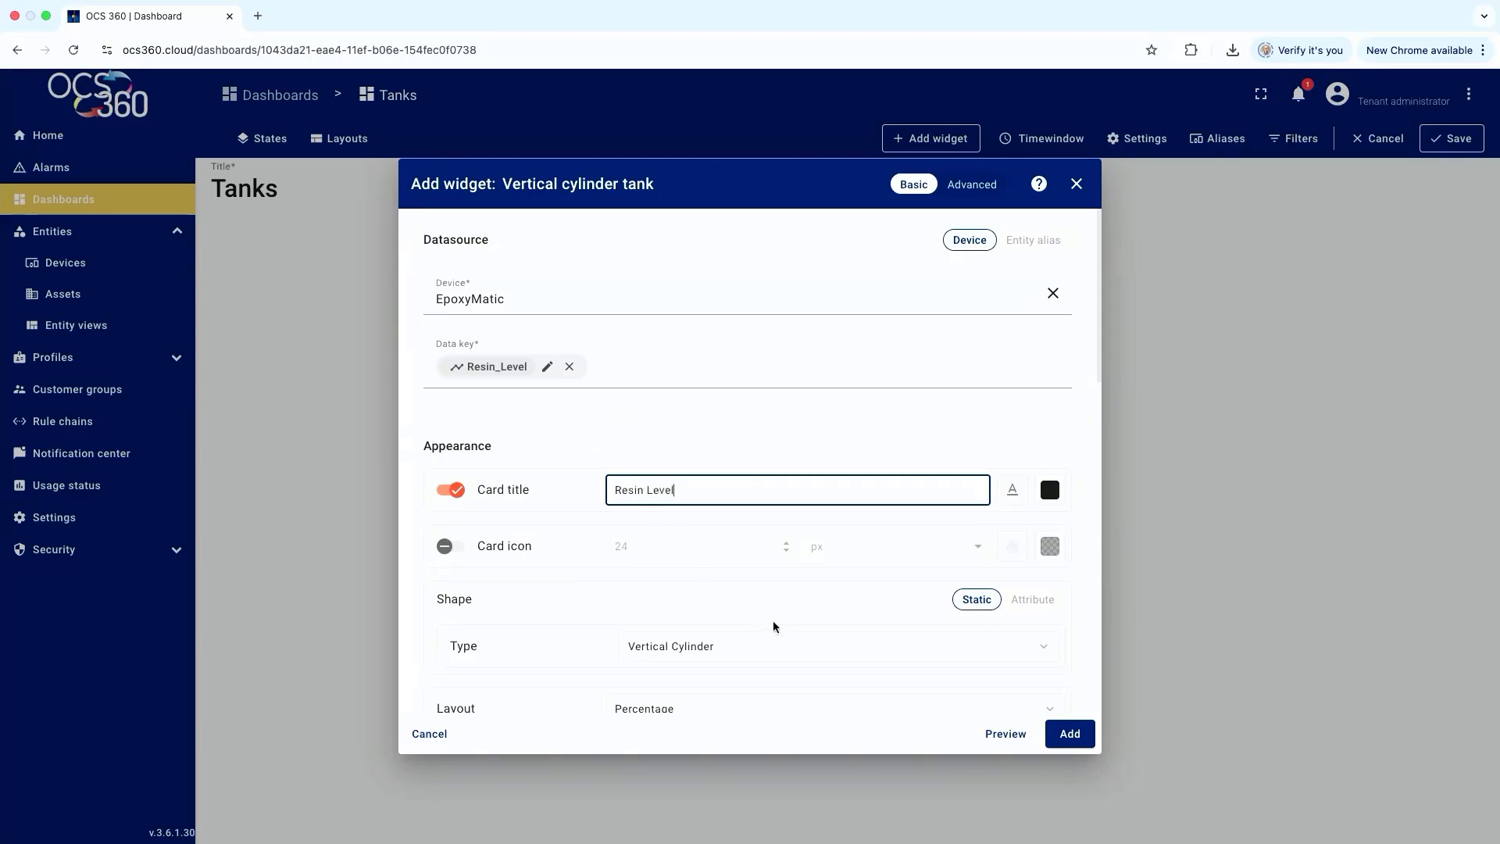
# Switch the resin tank's liquid color to constant and add the widget to the dashboard, enlarged to roughly twice its default size
pyautogui.scroll(-2, 777, 624)
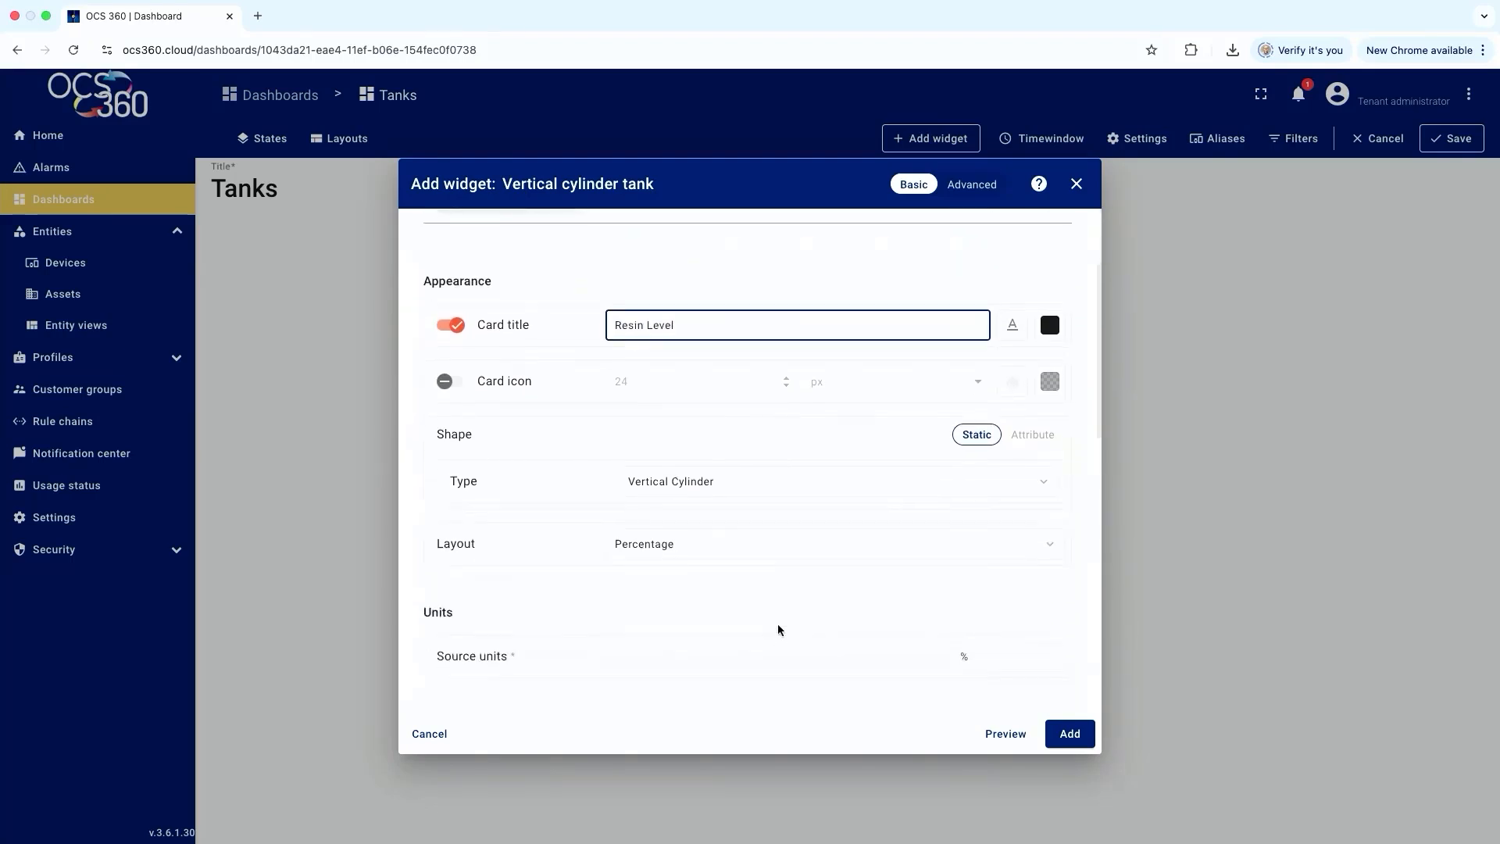
pyautogui.scroll(-1, 777, 623)
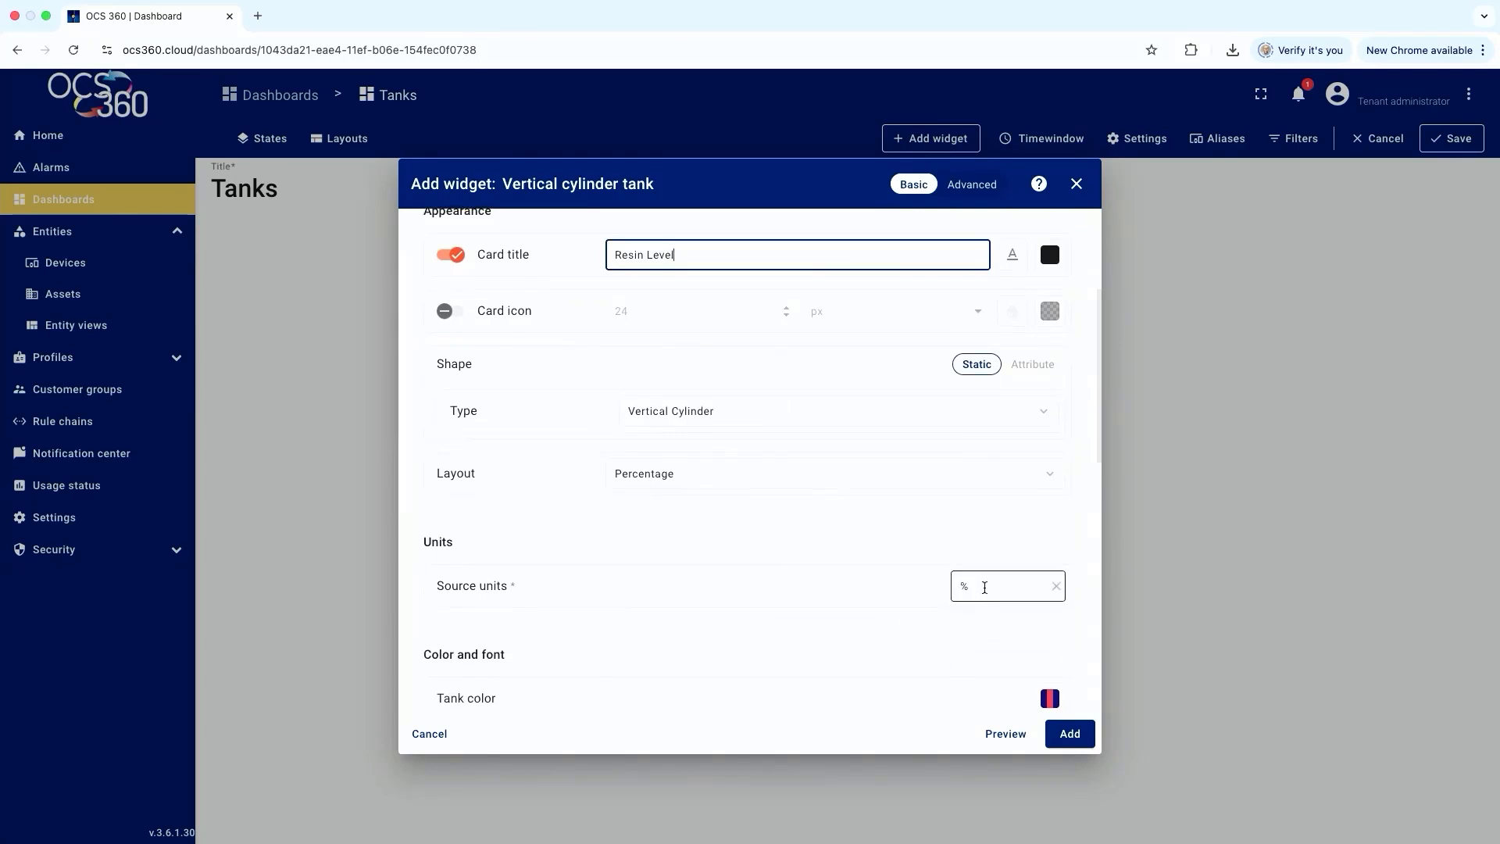
pyautogui.scroll(-2, 984, 589)
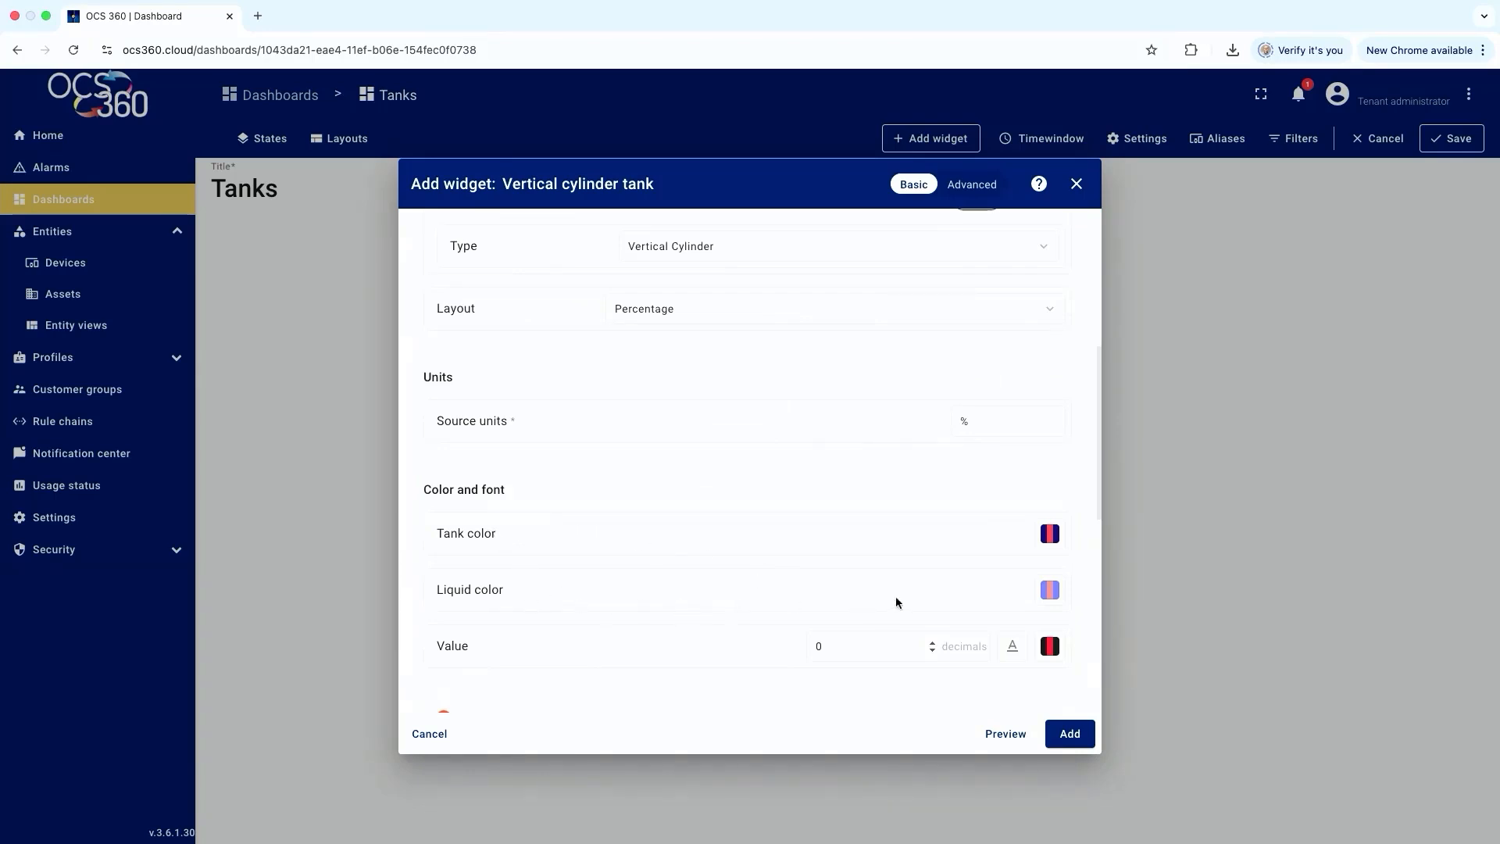
pyautogui.click(1062, 597)
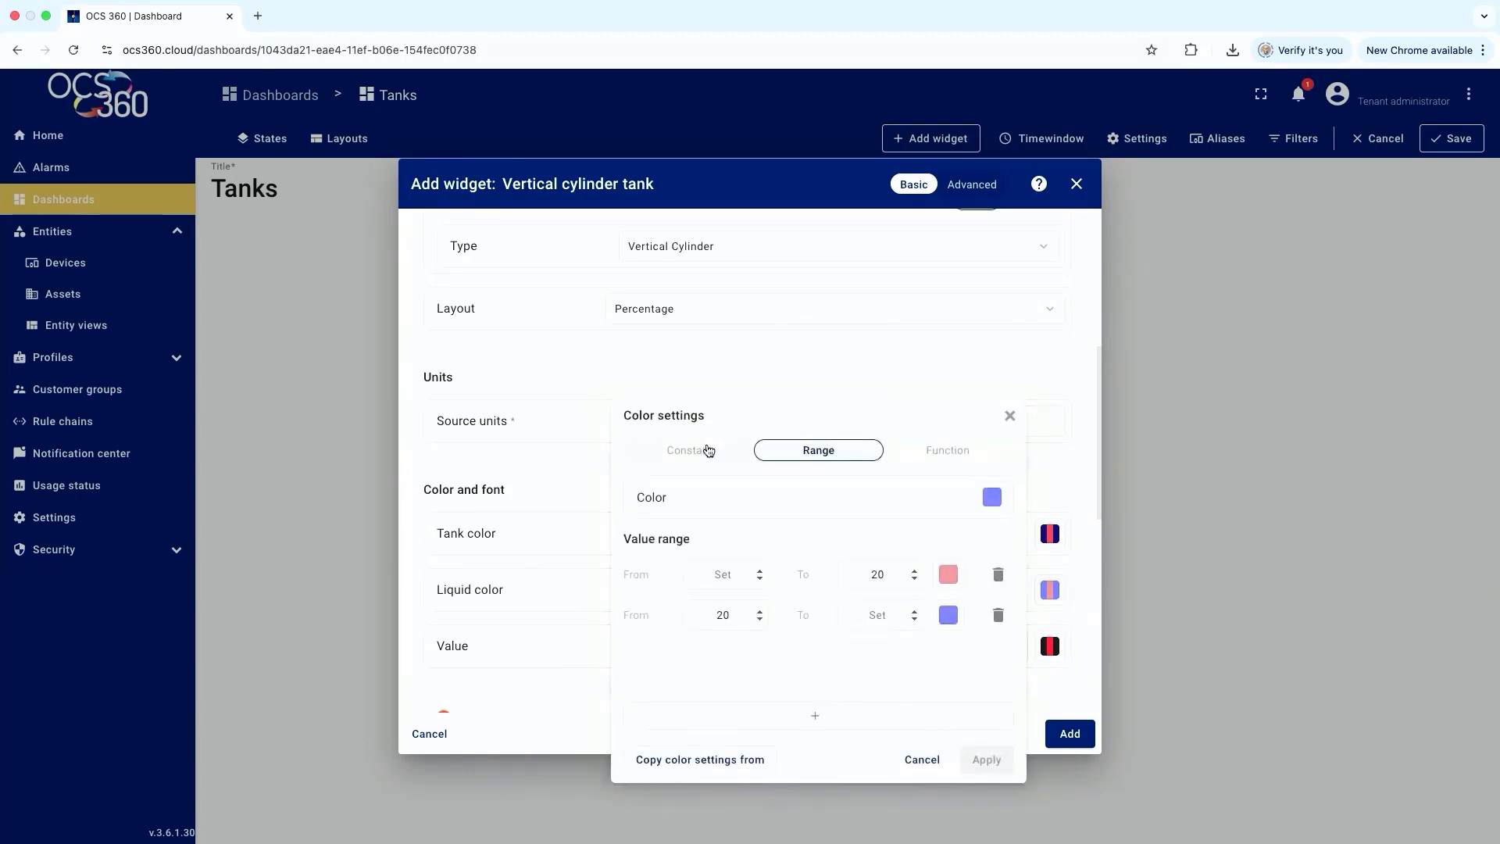
pyautogui.click(698, 450)
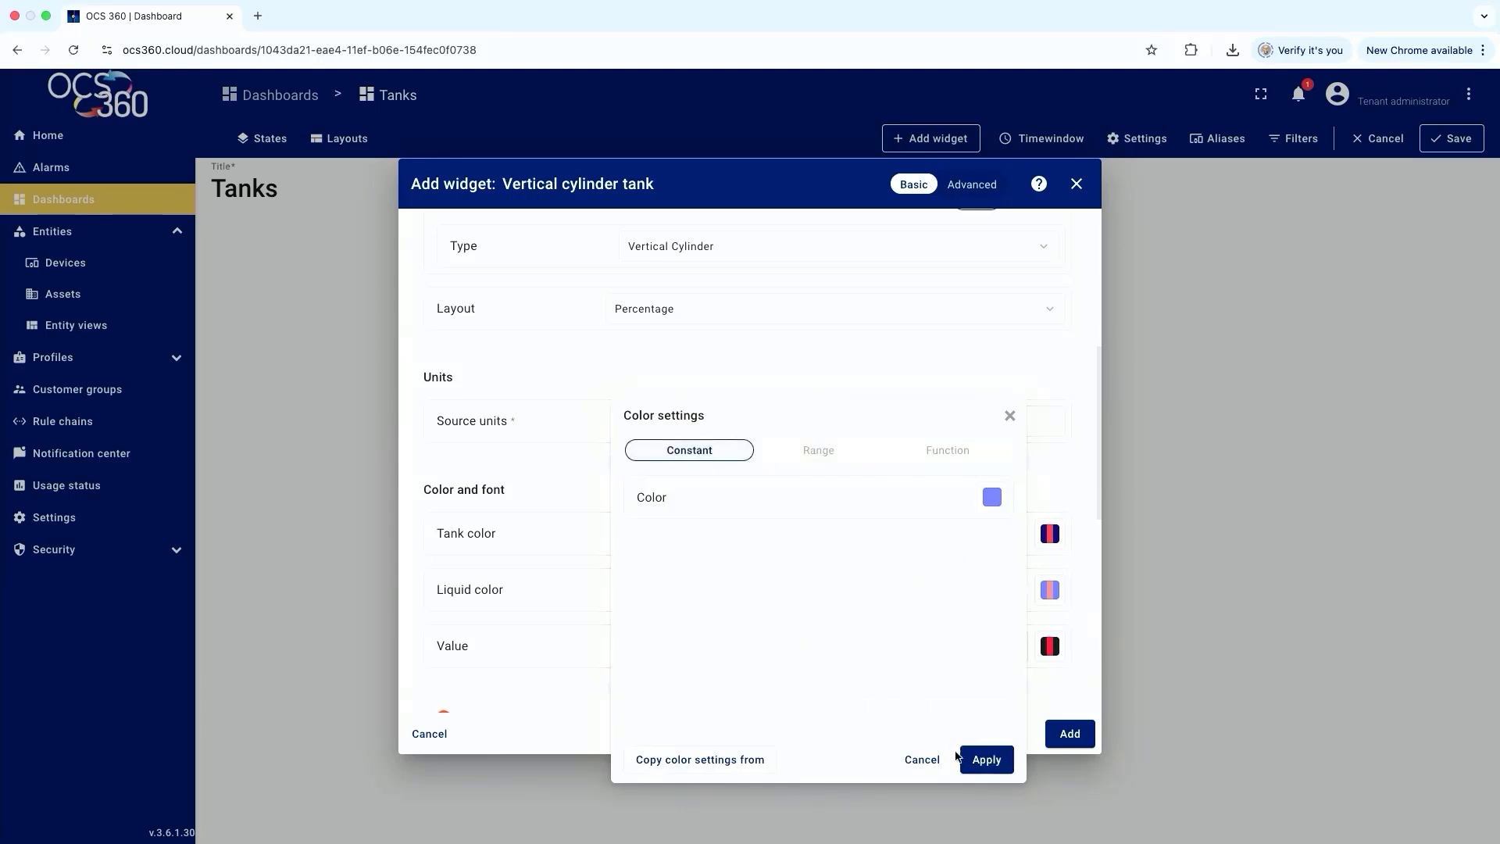
pyautogui.click(984, 759)
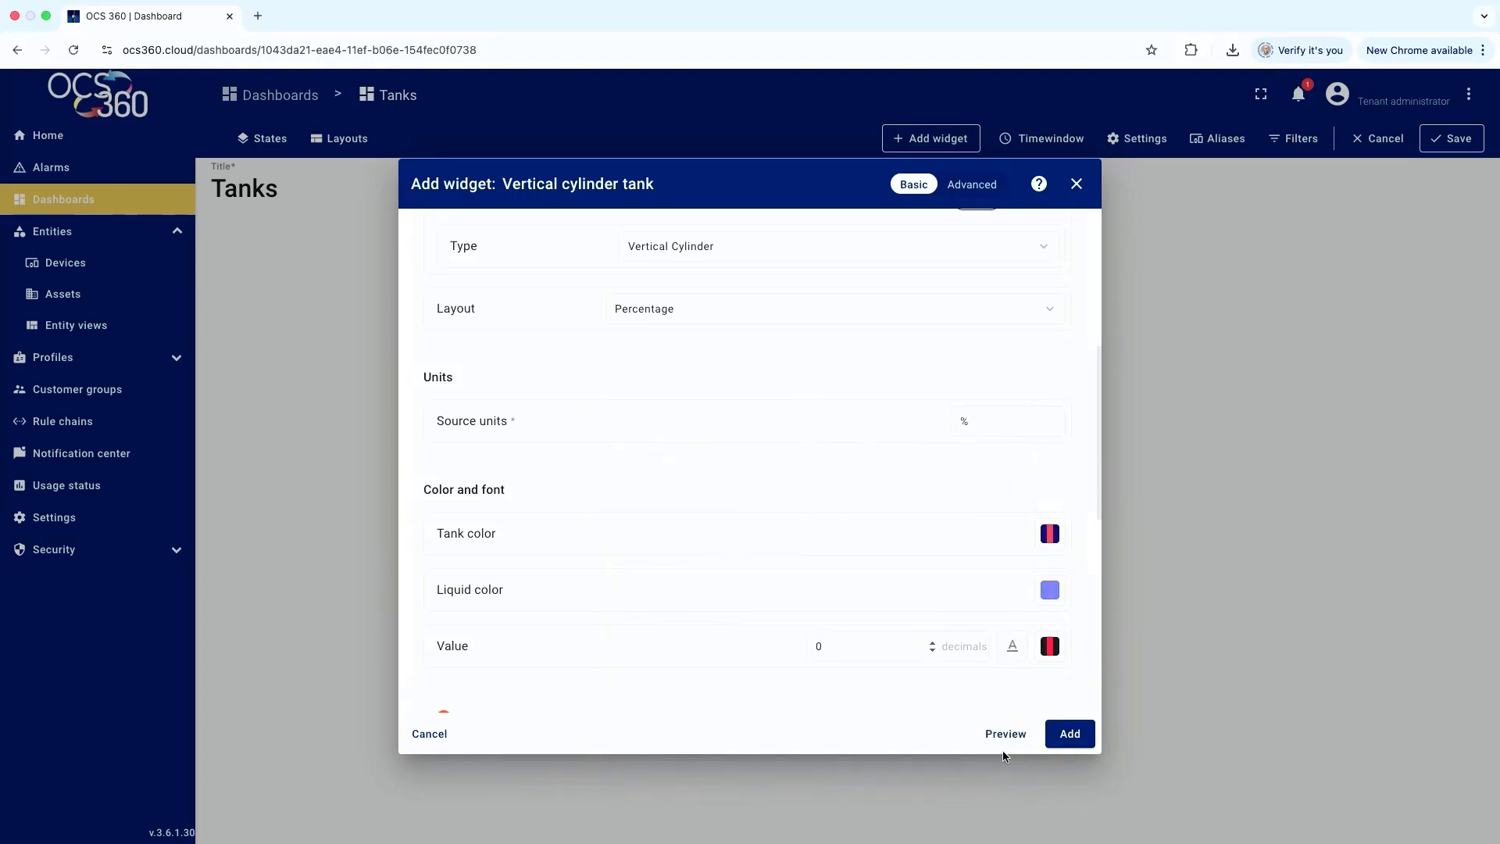
pyautogui.click(1067, 734)
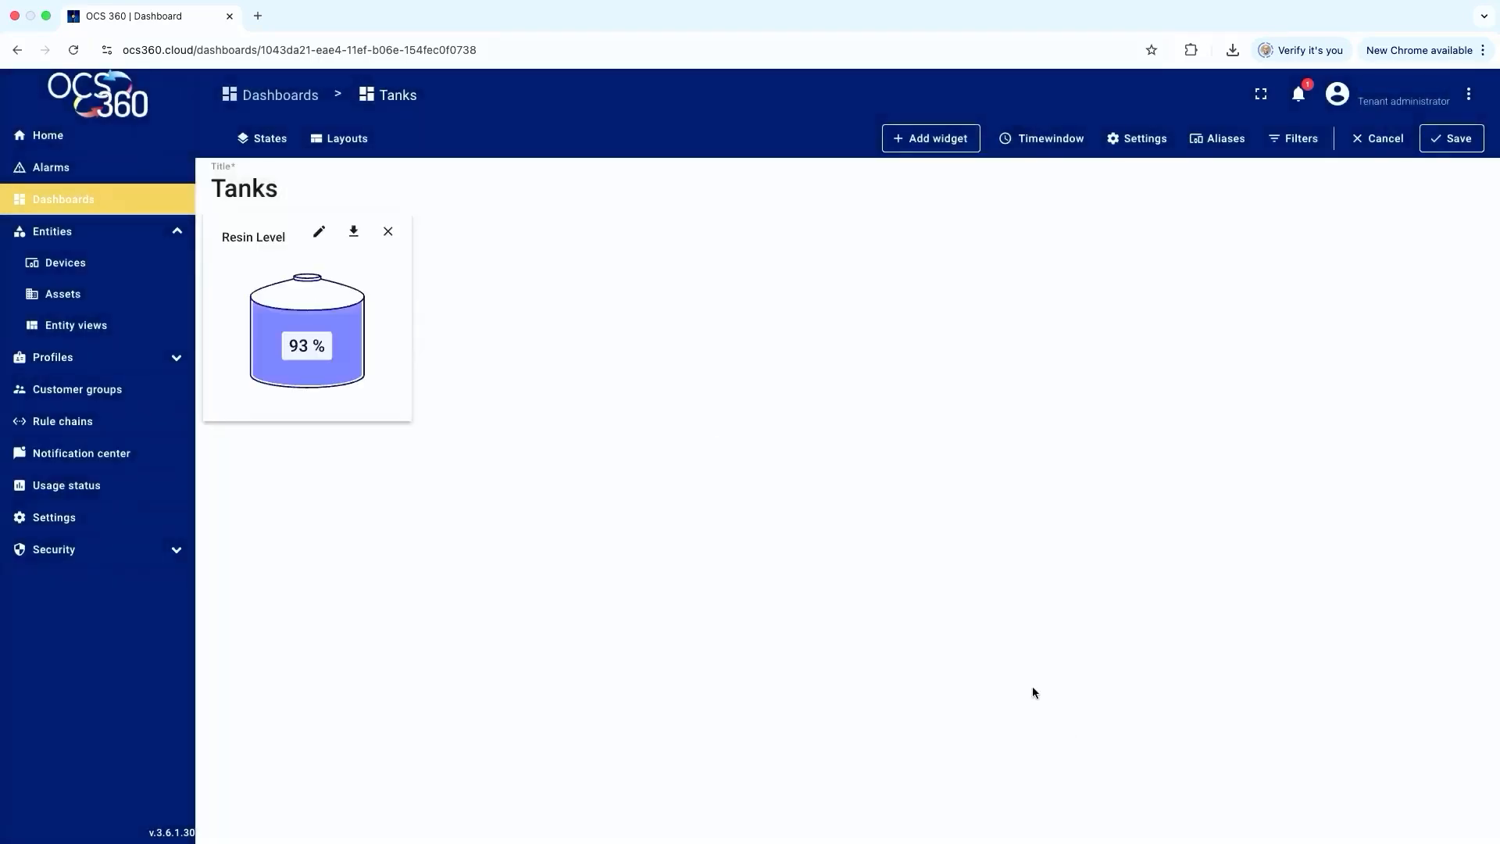
pyautogui.moveTo(411, 416); pyautogui.dragTo(628, 632)
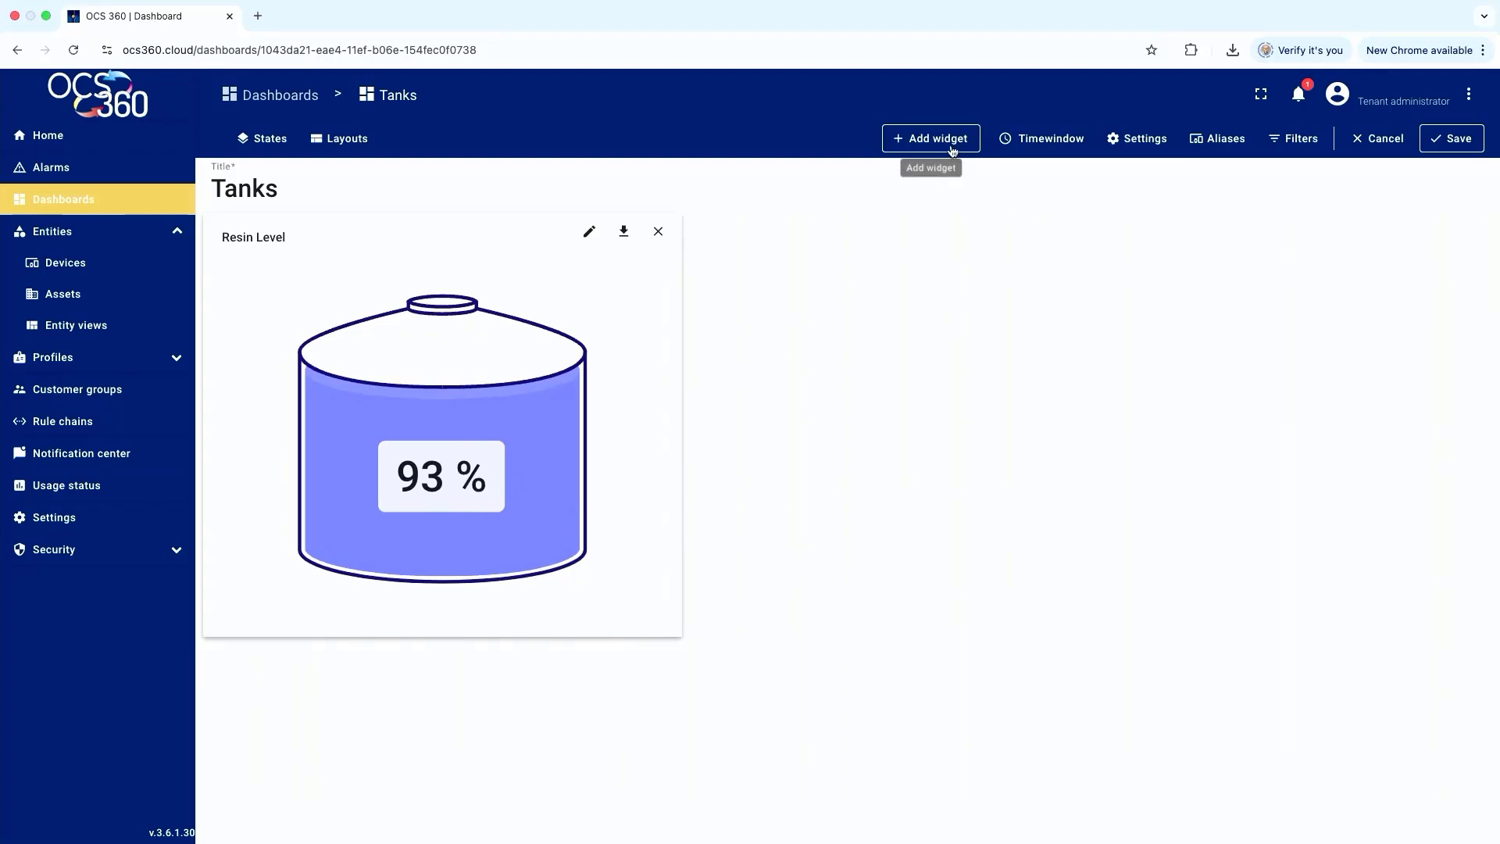
# Set up a second vertical cylinder tank widget for EpoxyMatic's Hardener_Level key, with the card title "Hardener Level"
pyautogui.click(911, 139)
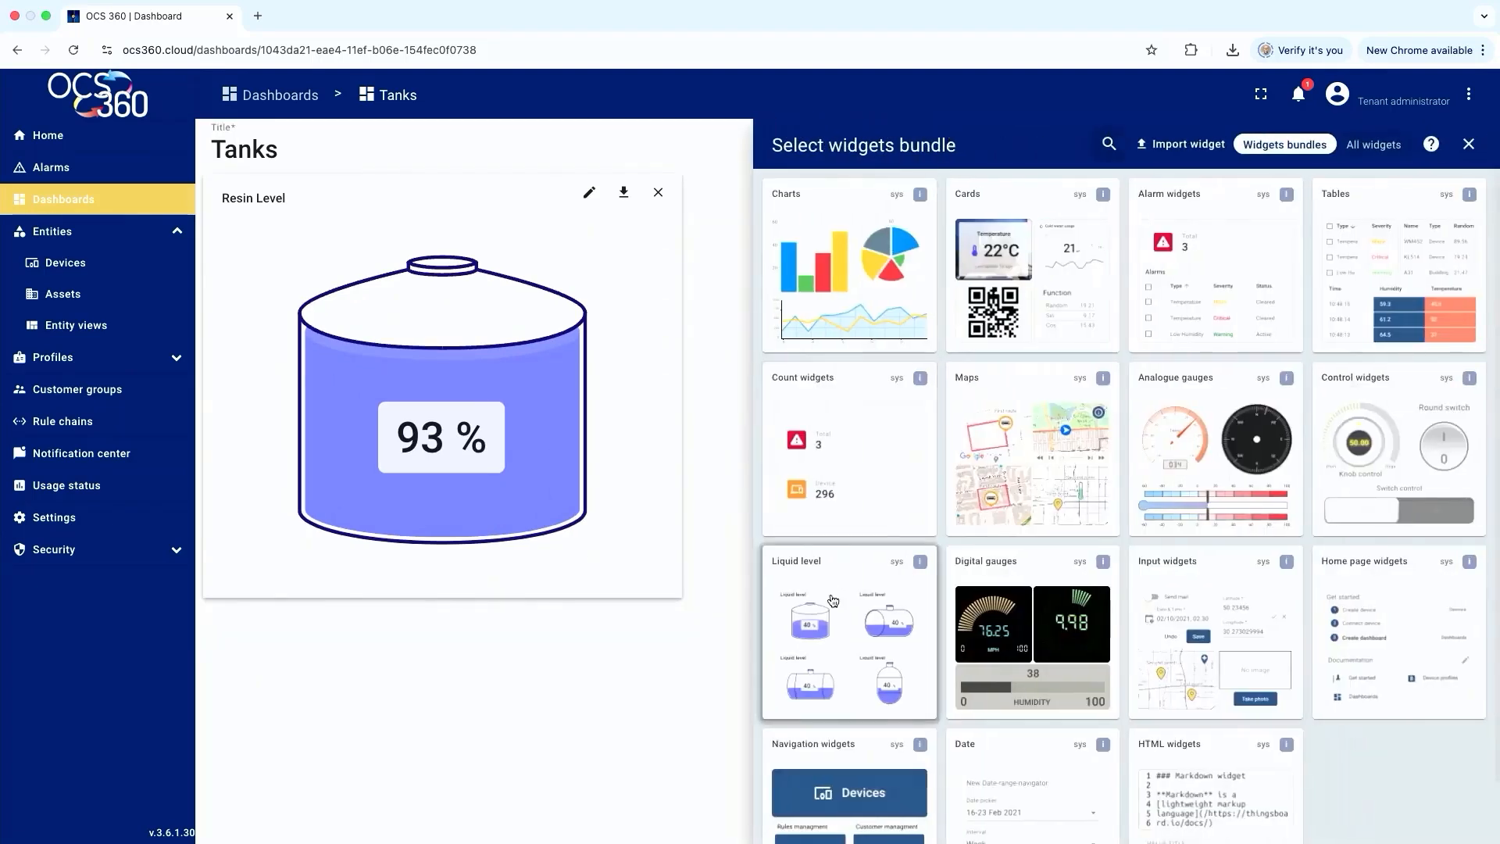
pyautogui.click(812, 618)
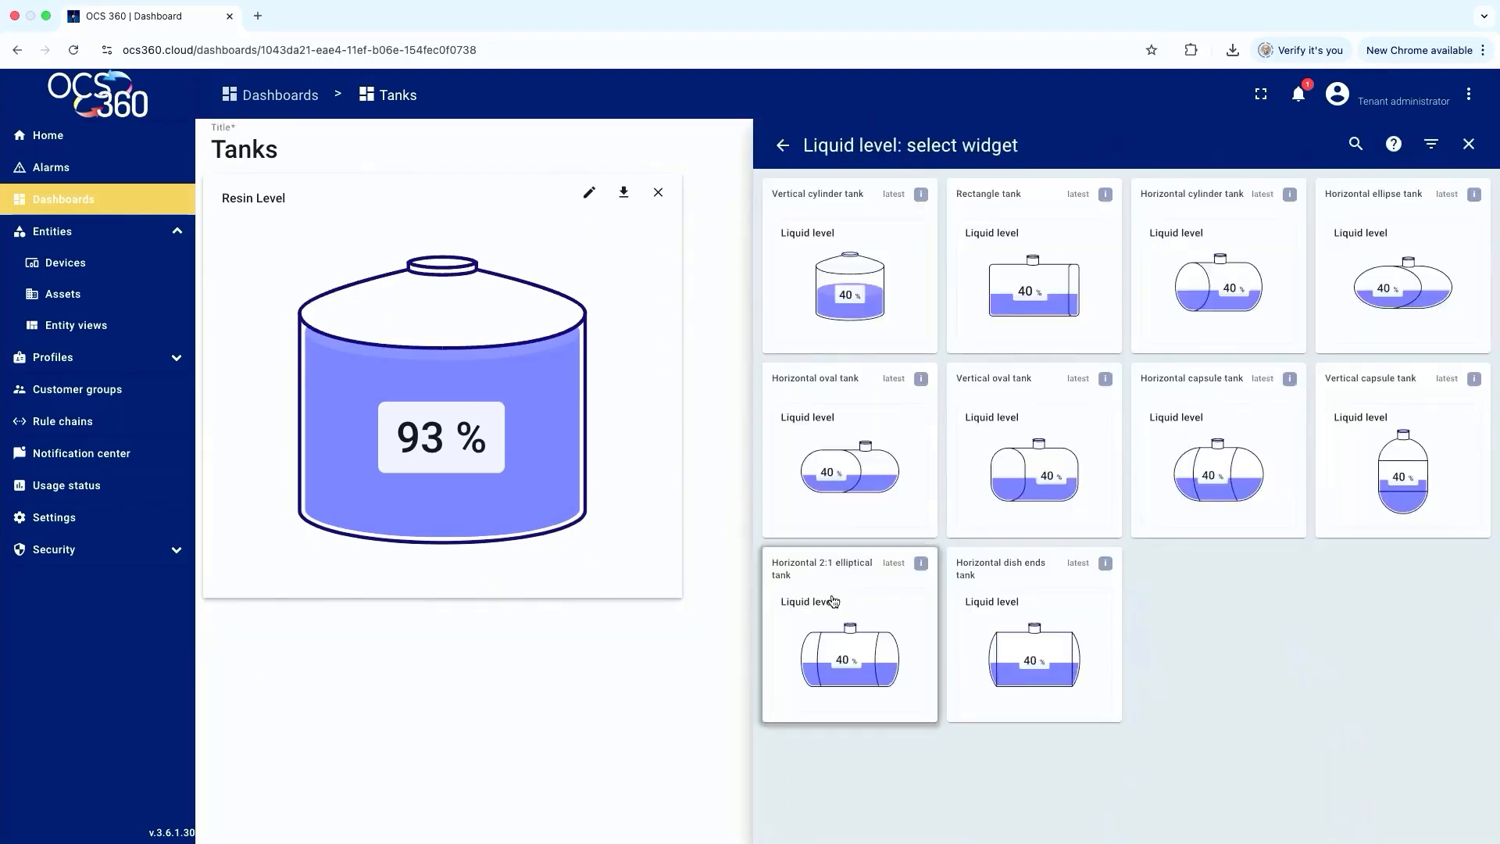
pyautogui.click(864, 291)
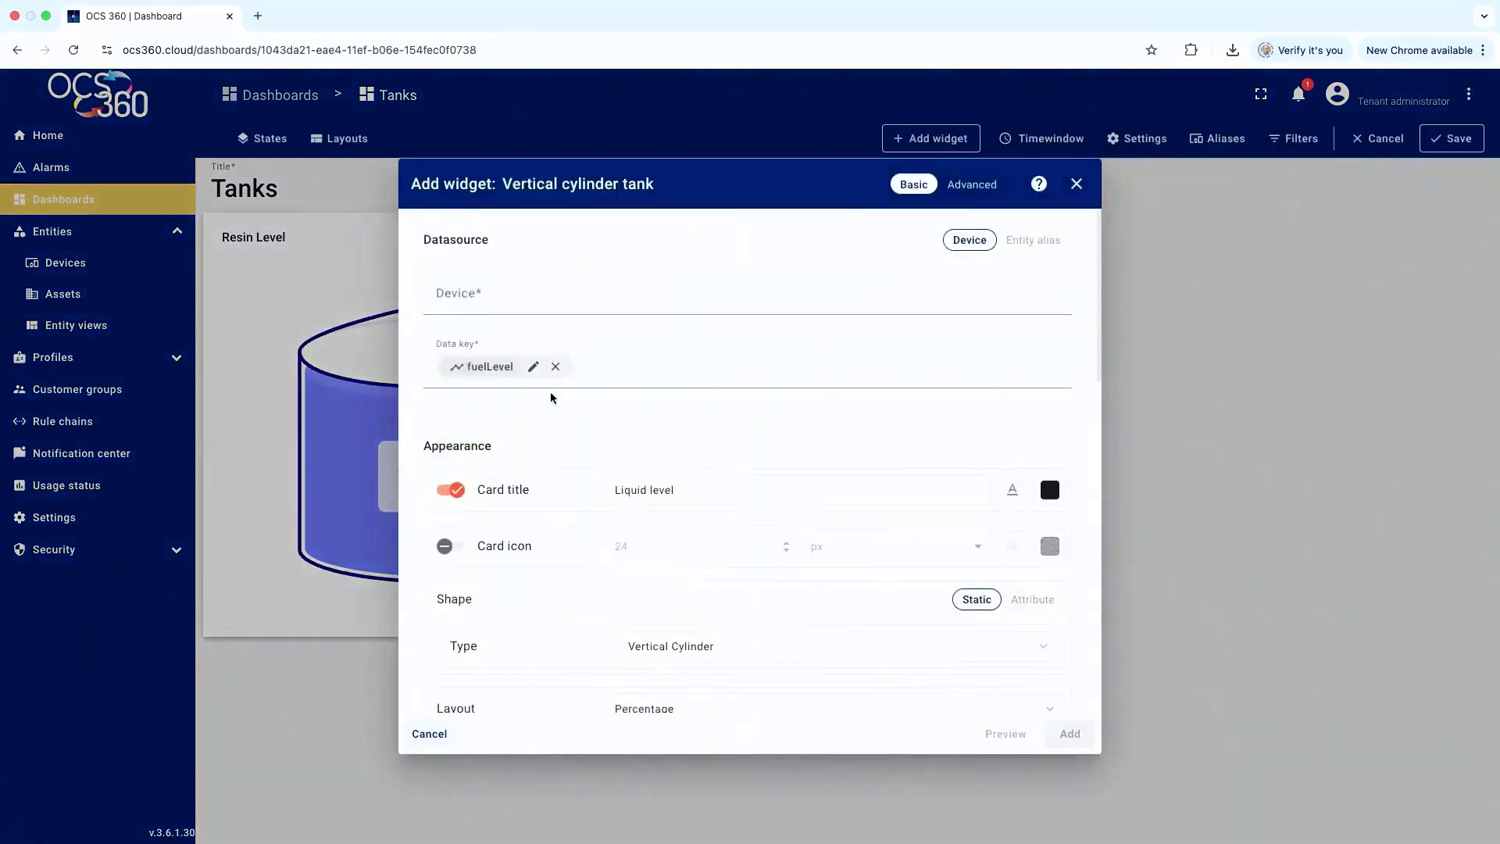
pyautogui.click(500, 301)
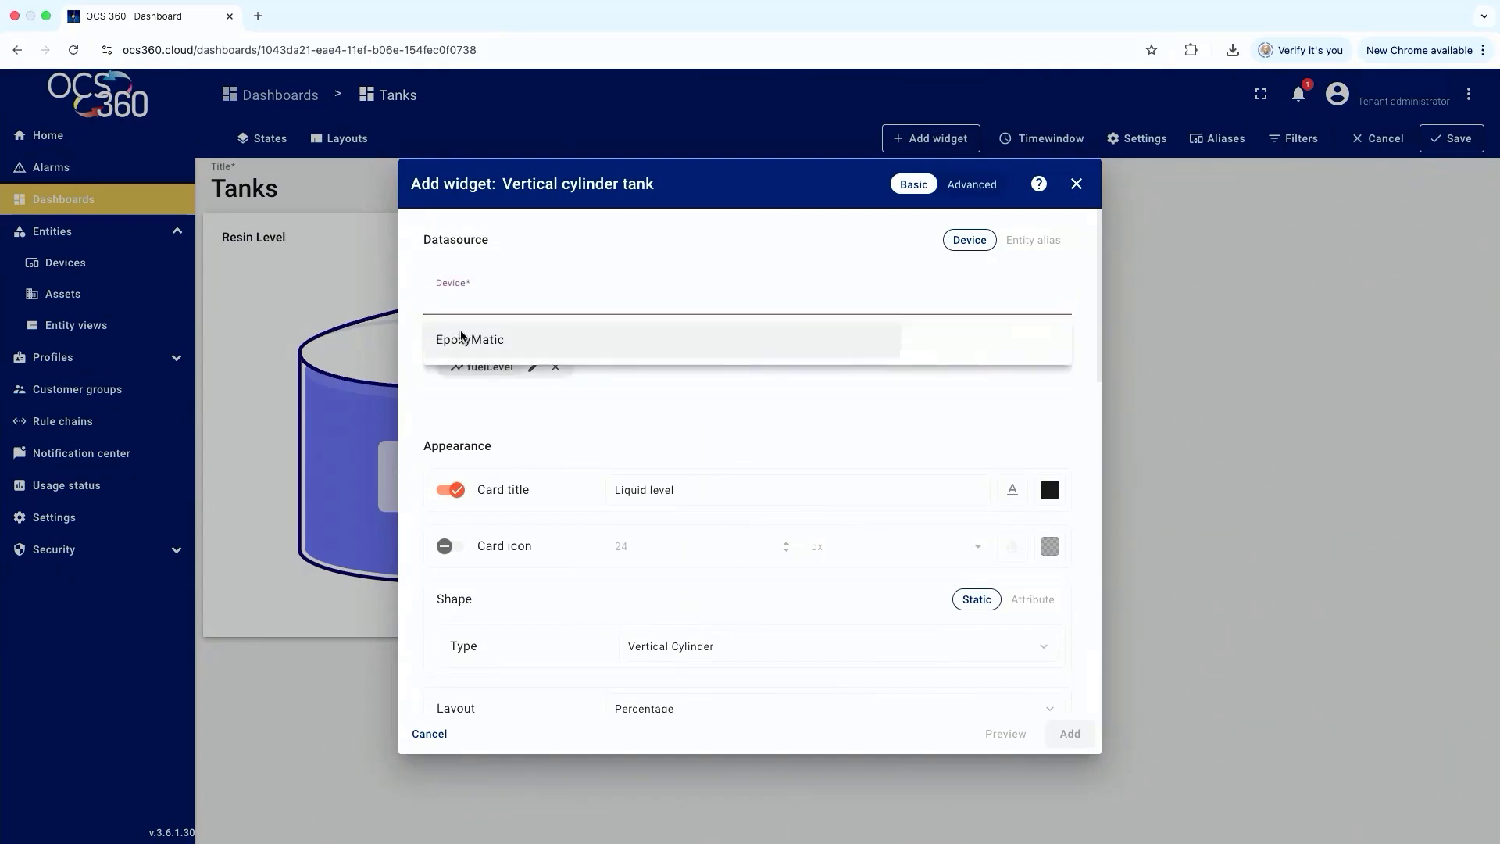
pyautogui.click(458, 337)
pyautogui.click(555, 367)
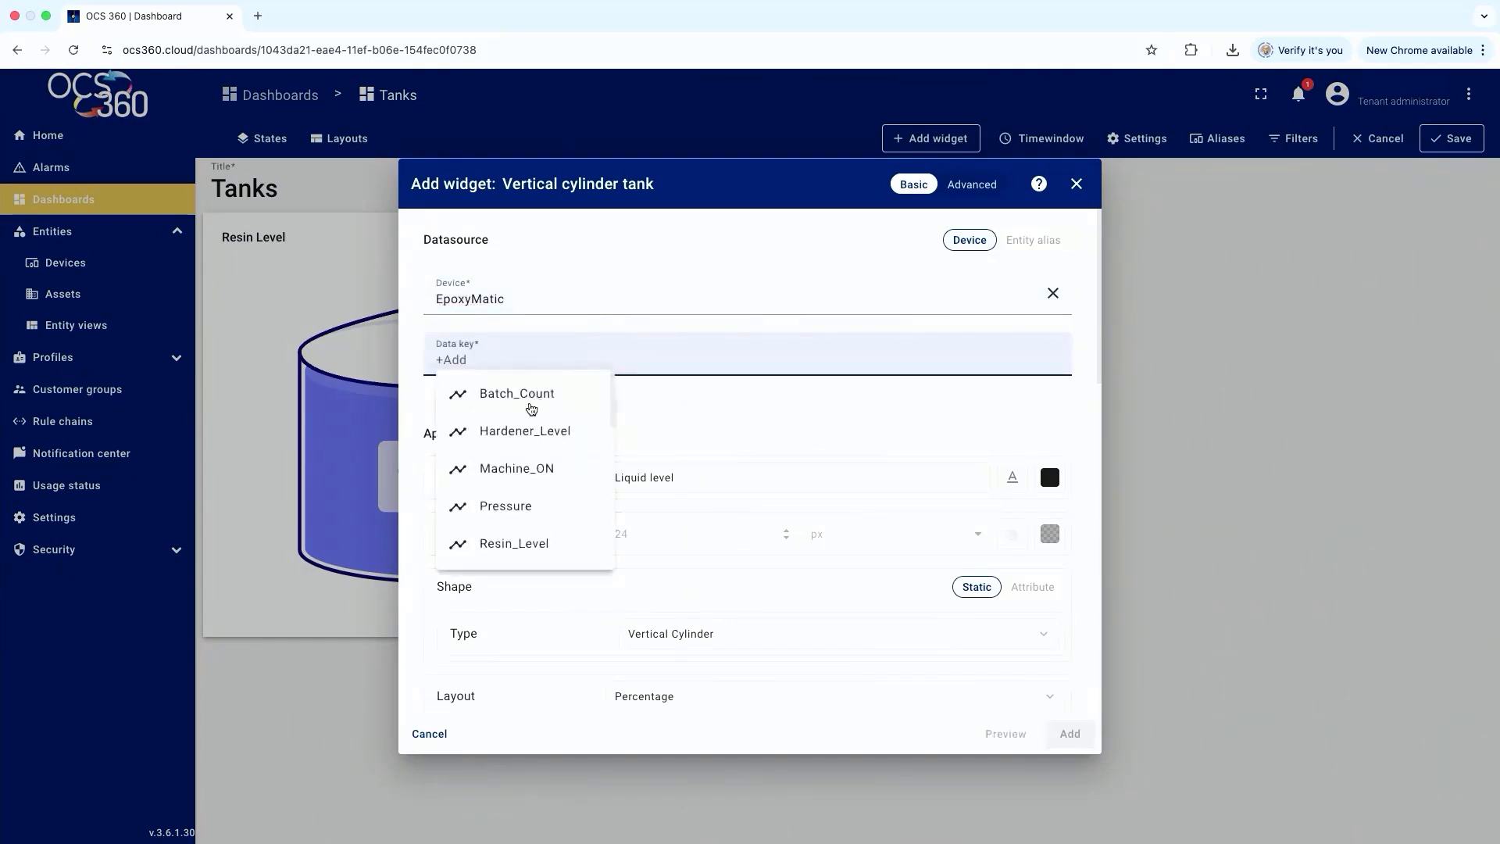
pyautogui.click(534, 432)
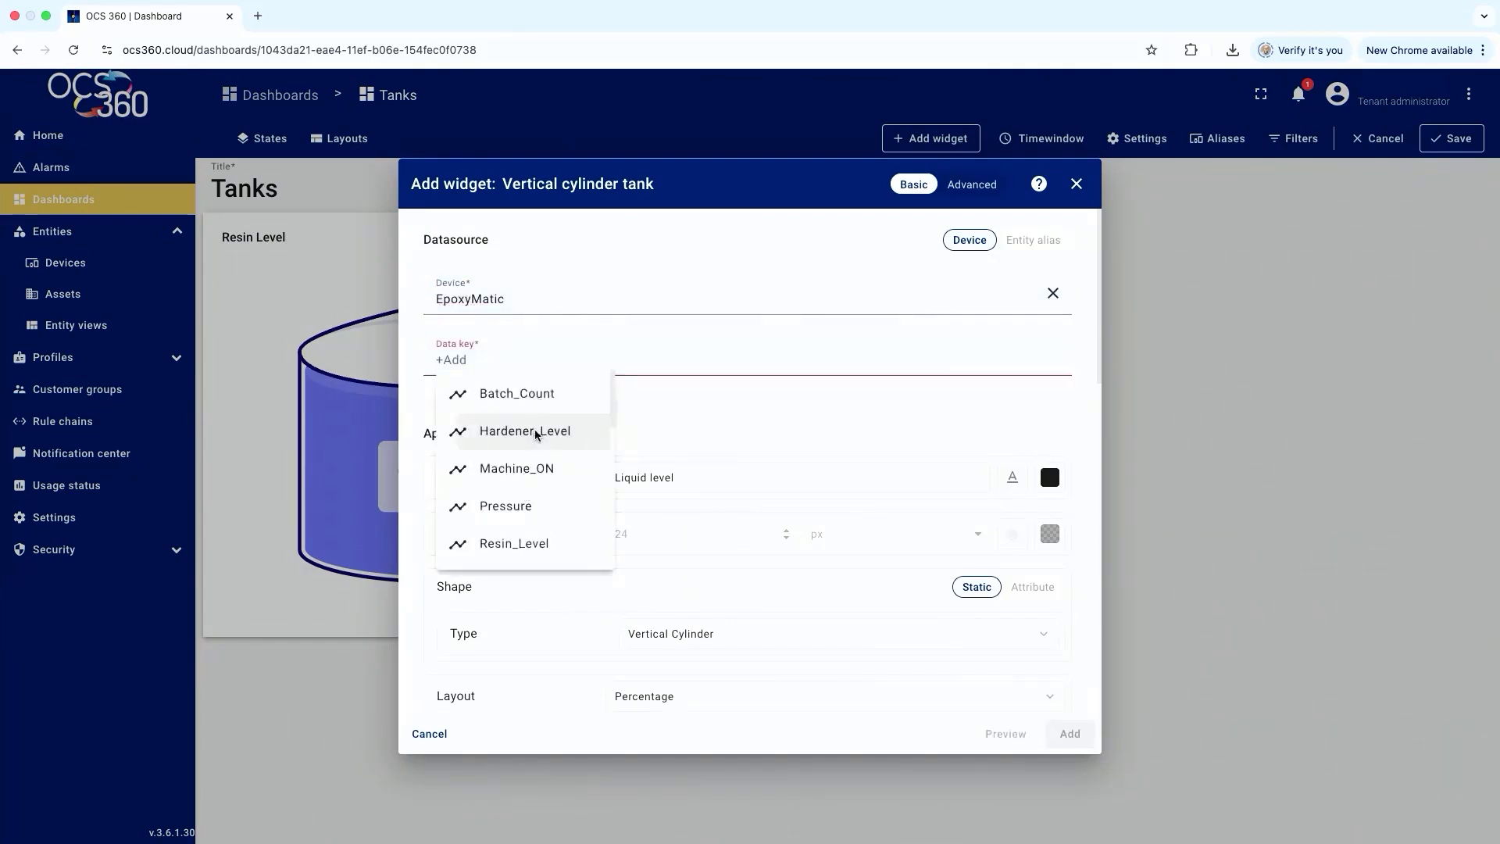
pyautogui.tripleClick(678, 489)
pyautogui.write('Hardener Level')
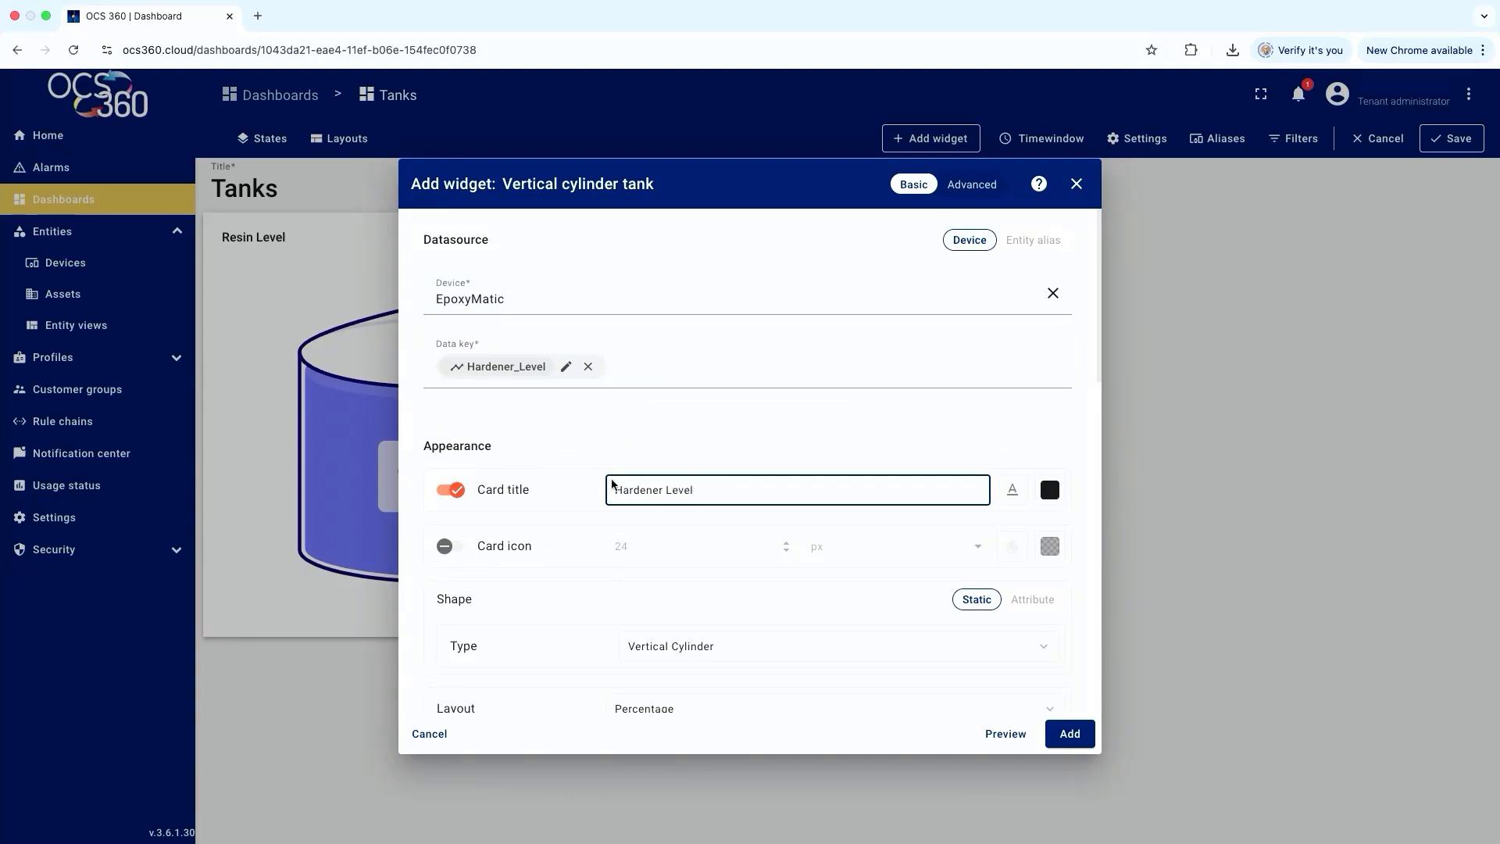
# Set the hardener tank's liquid color to the constant light cyan #7AFFFF
pyautogui.scroll(-3, 712, 560)
pyautogui.scroll(-8, 714, 561)
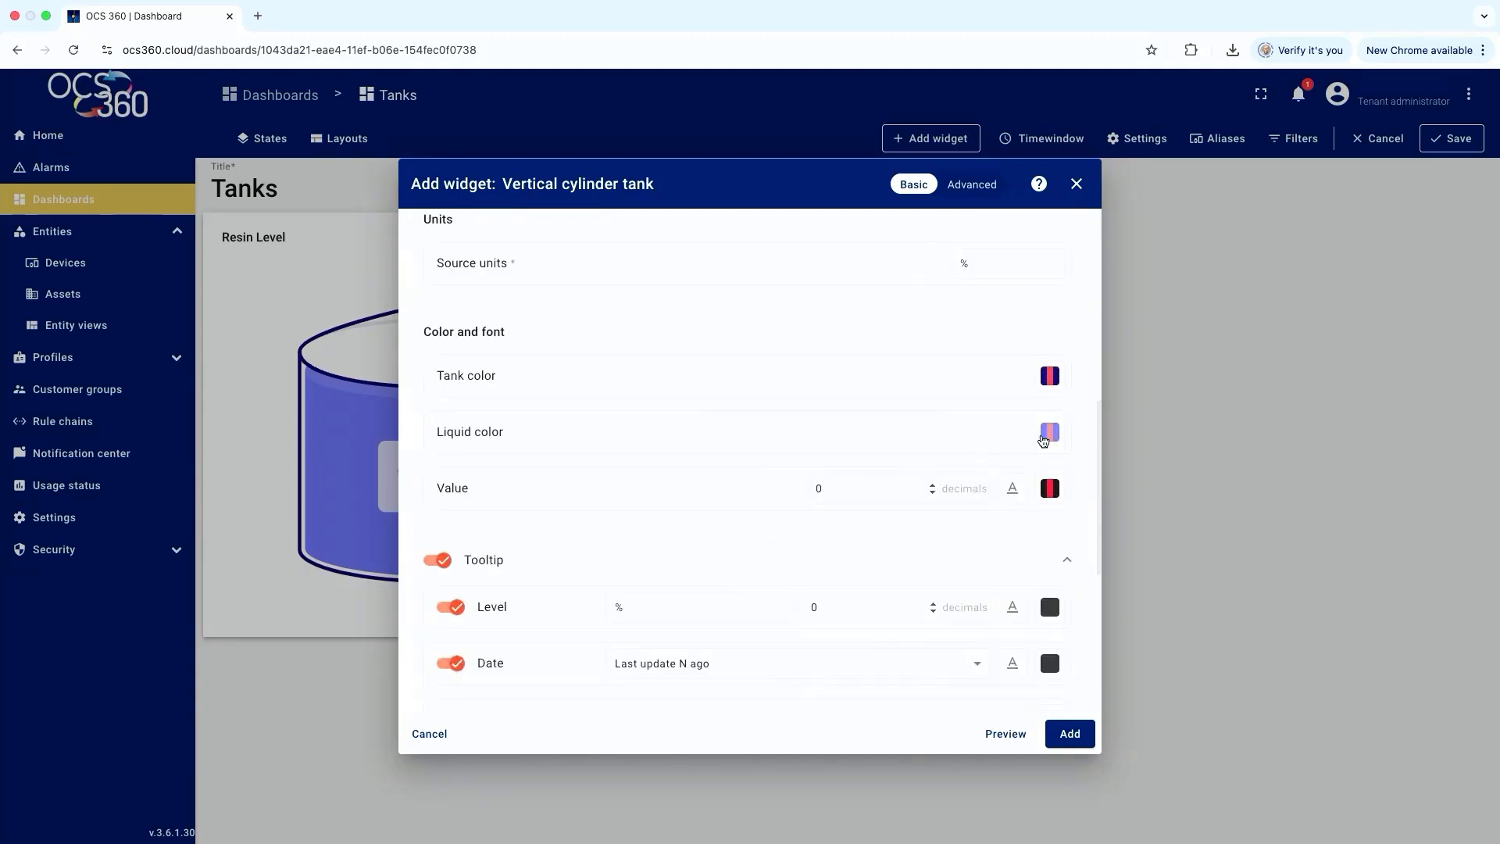
pyautogui.click(1049, 432)
pyautogui.click(692, 294)
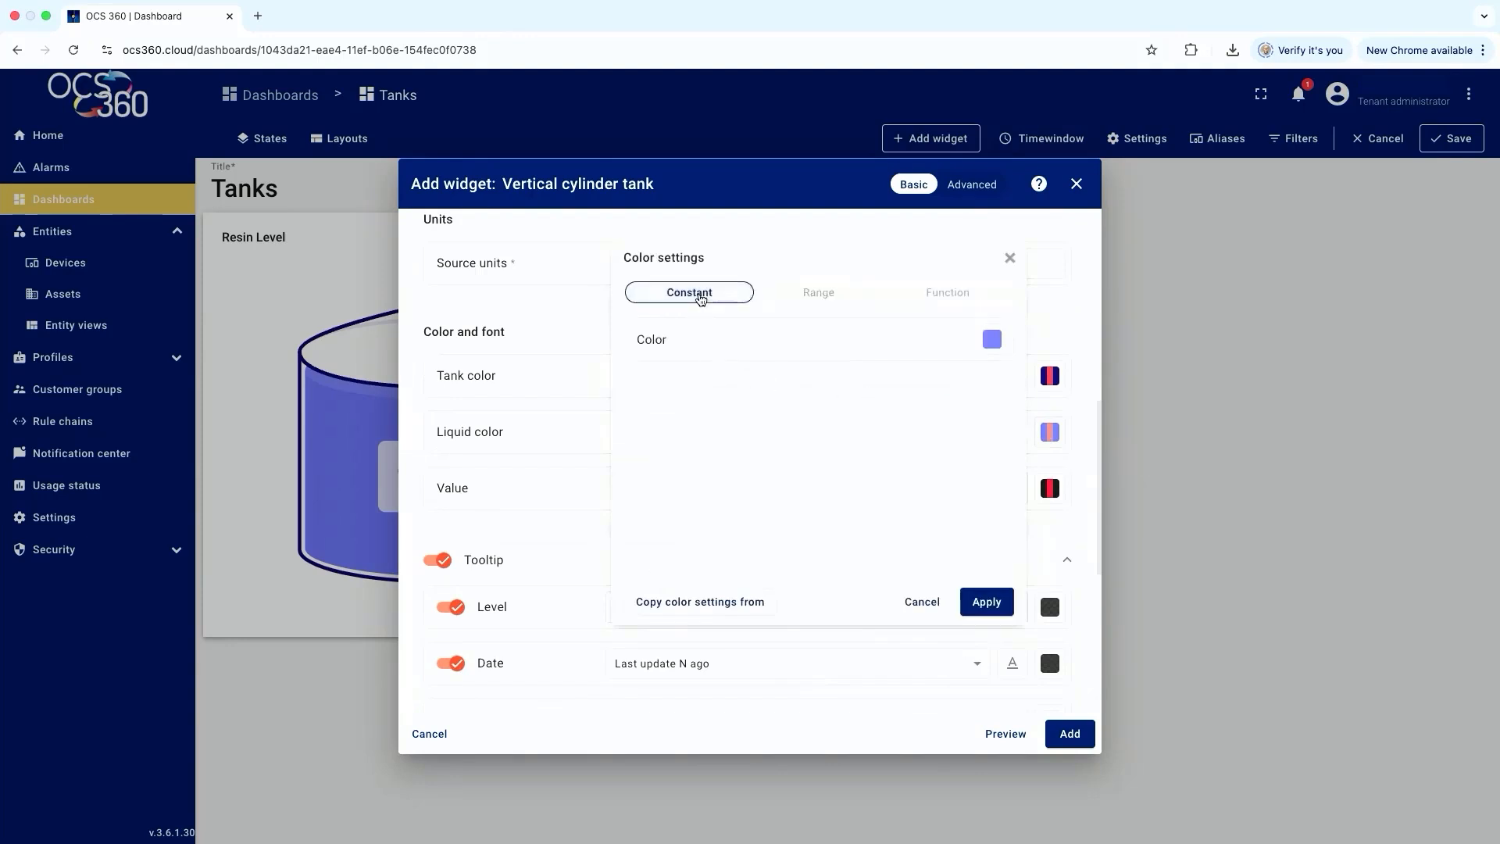
pyautogui.click(991, 339)
pyautogui.moveTo(883, 356); pyautogui.dragTo(851, 357)
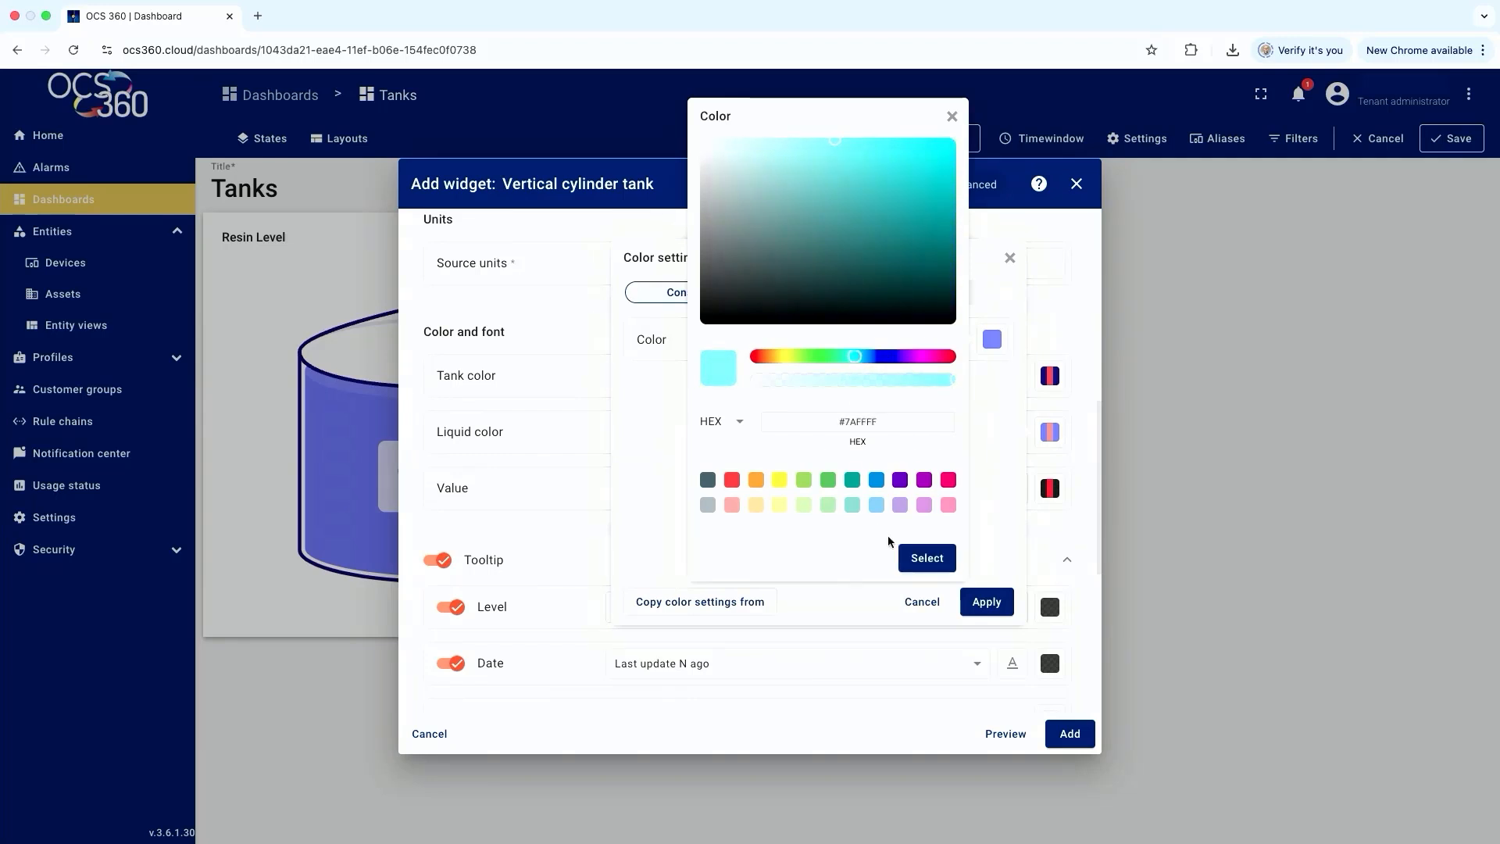
pyautogui.click(908, 558)
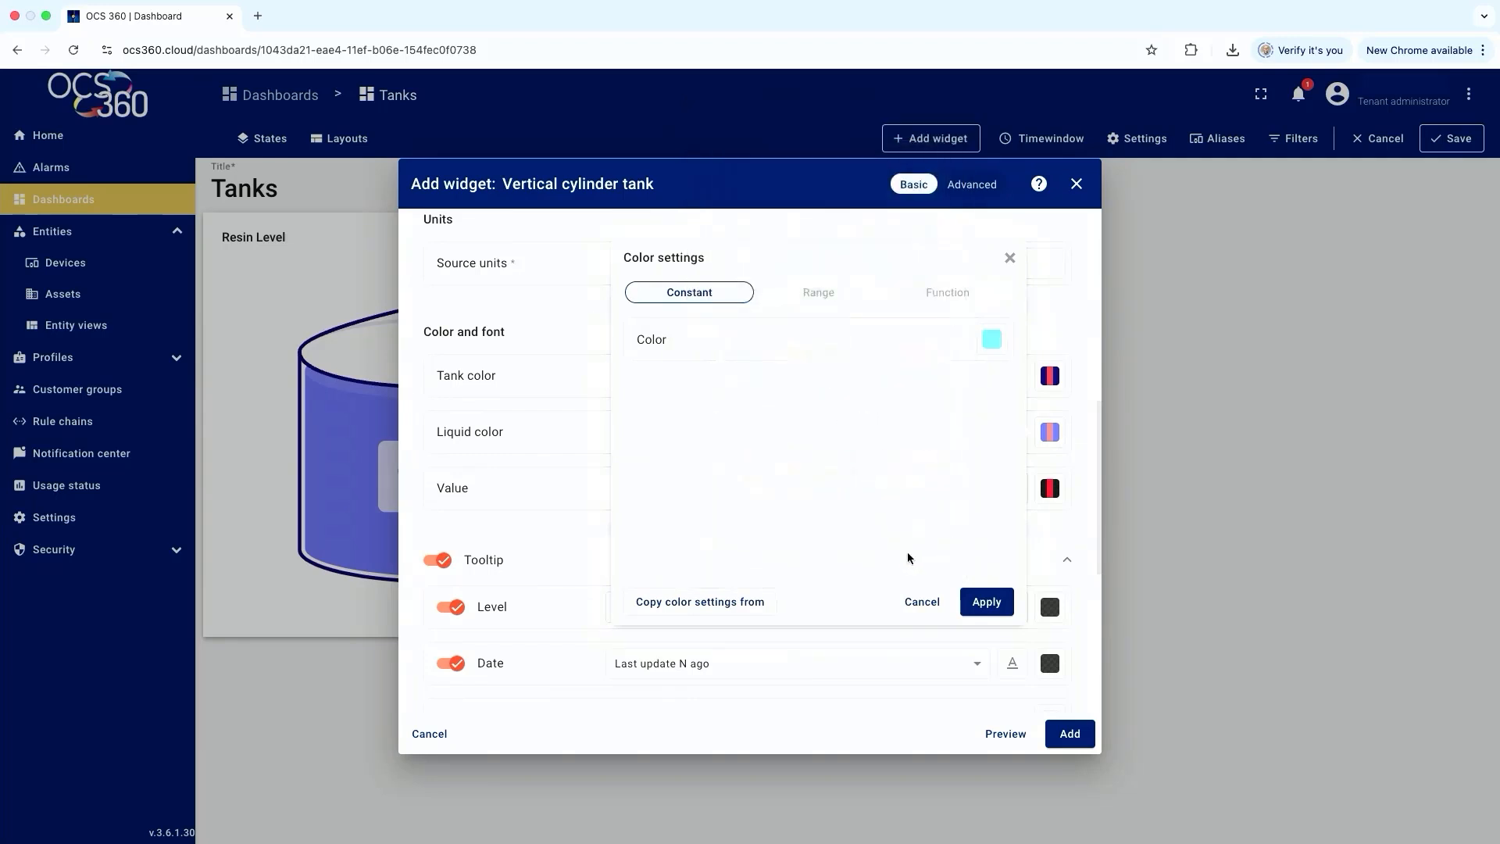
pyautogui.click(987, 602)
# Add the hardener tank, place it enlarged to the right of the Resin Level tank, and save the dashboard
pyautogui.click(1064, 733)
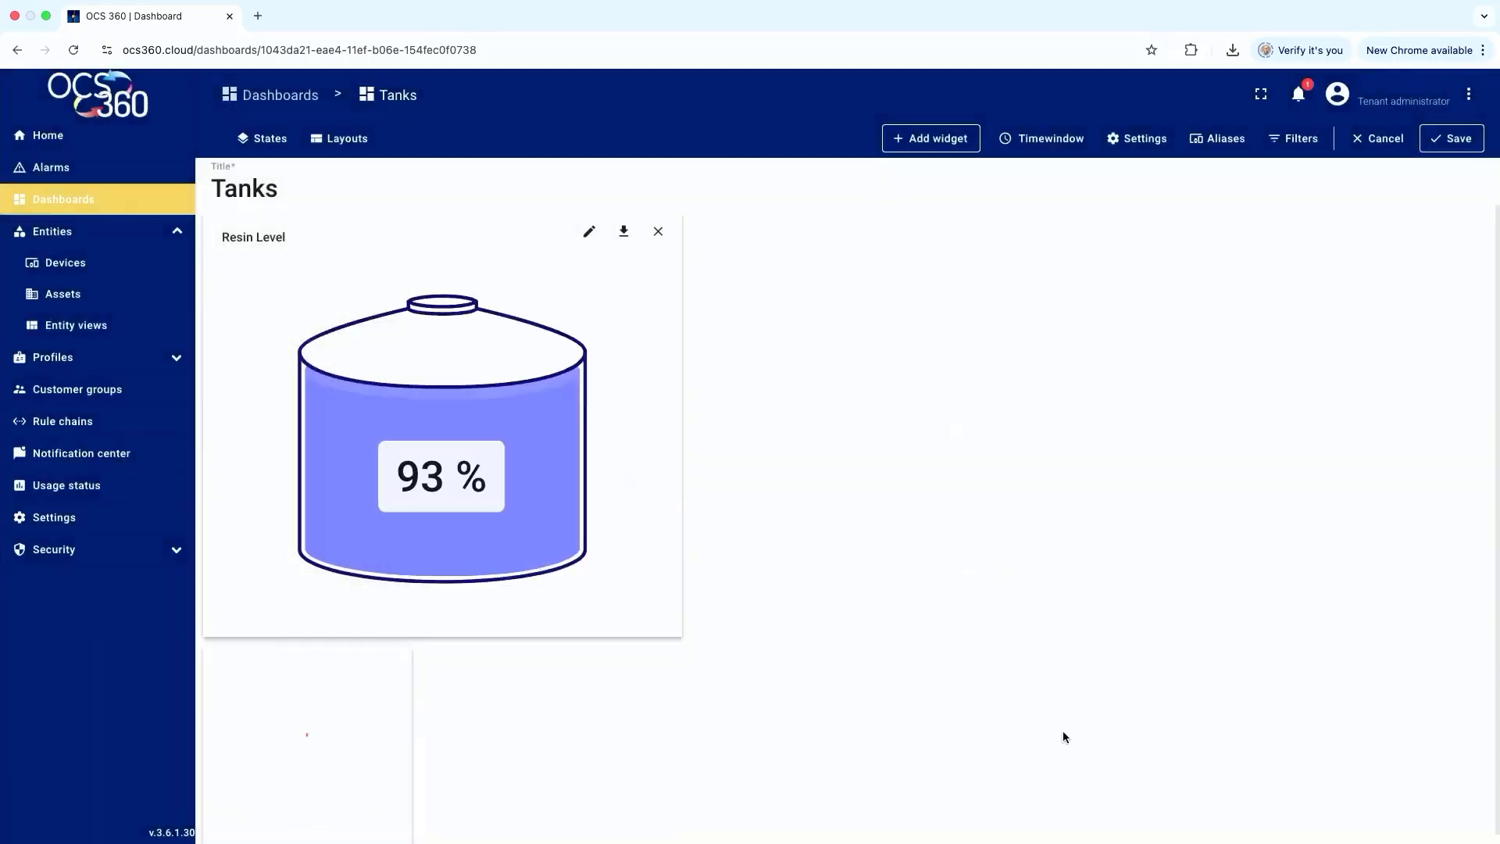
pyautogui.moveTo(336, 772); pyautogui.dragTo(824, 329)
pyautogui.moveTo(895, 411); pyautogui.dragTo(1089, 635)
pyautogui.click(1451, 138)
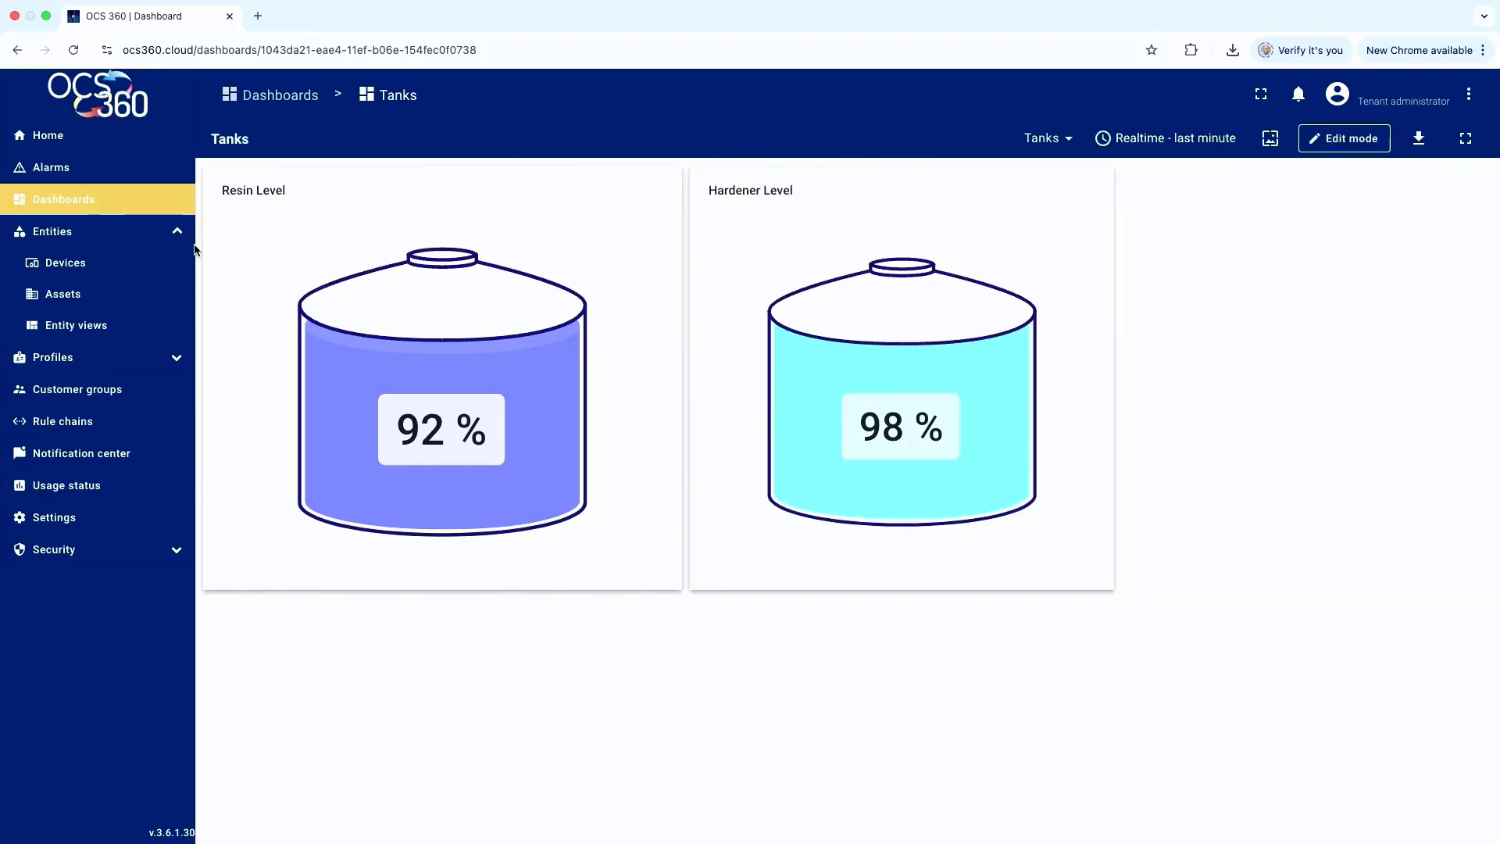
# Open the EpoxyMatic device's details and show its server attributes
pyautogui.click(119, 288)
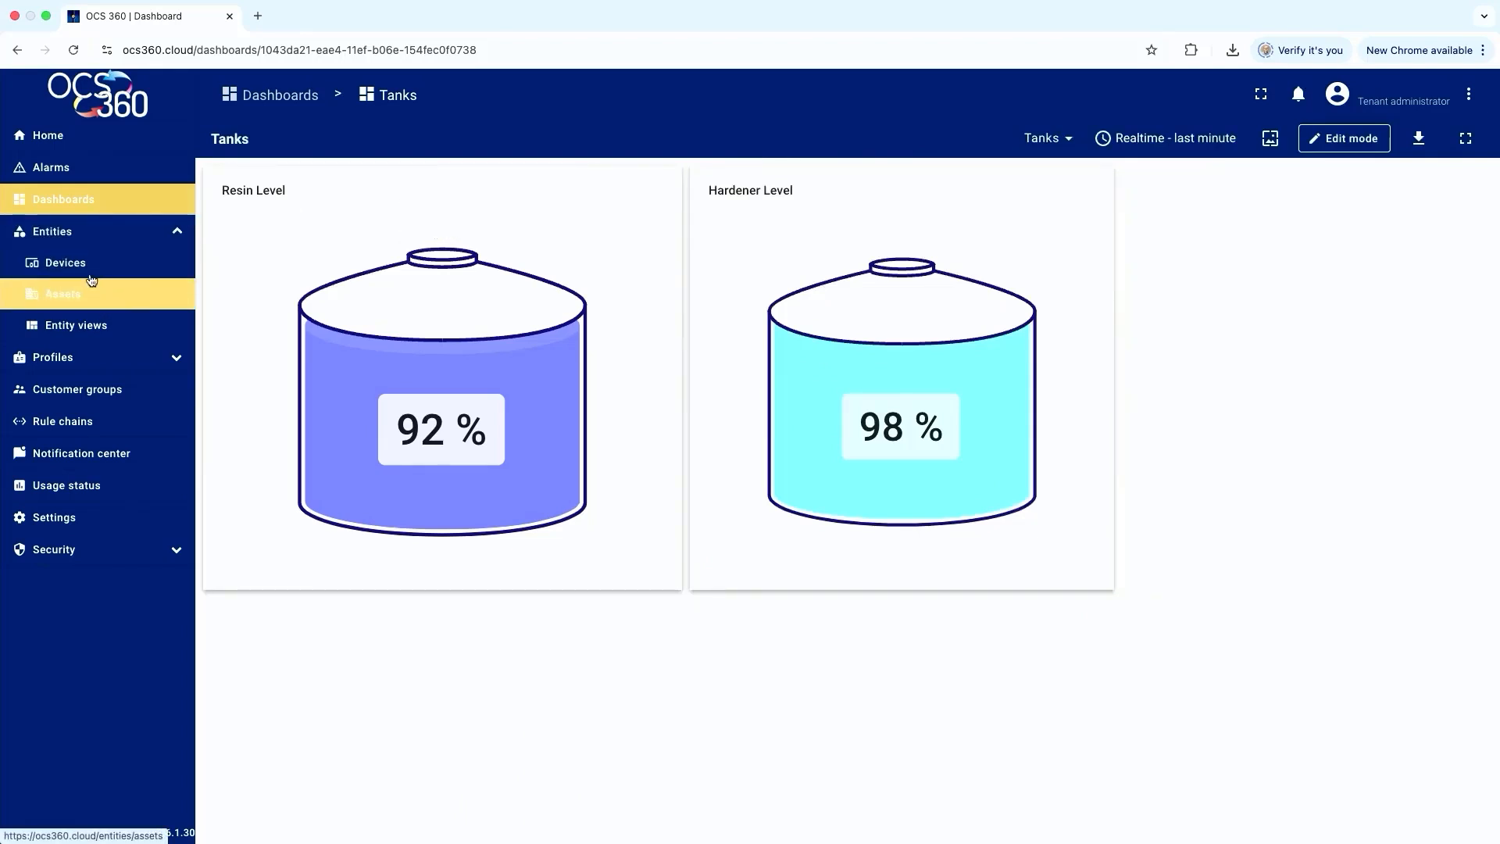
pyautogui.click(82, 266)
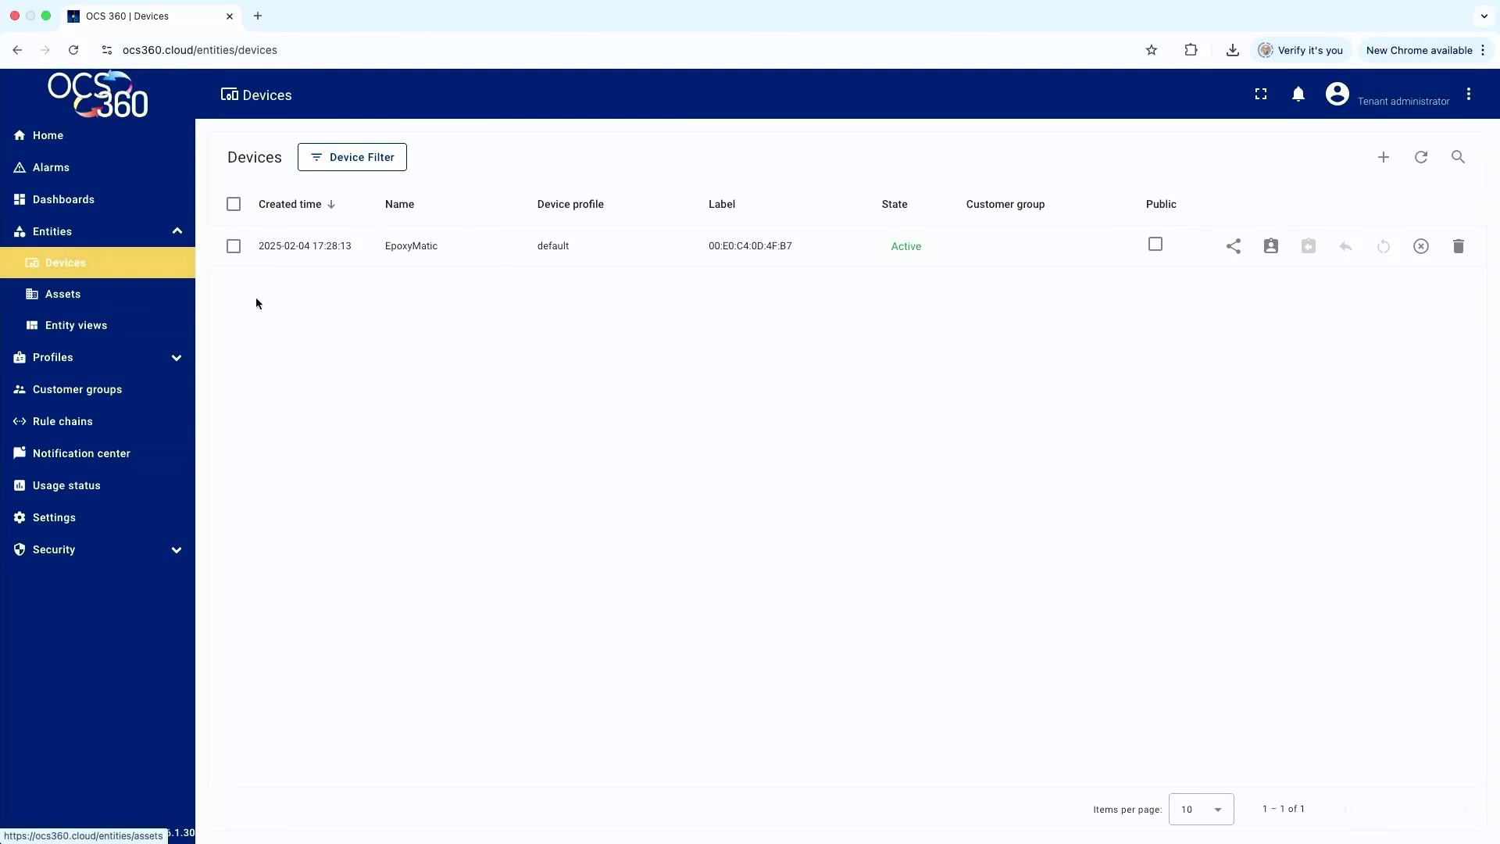
pyautogui.click(424, 248)
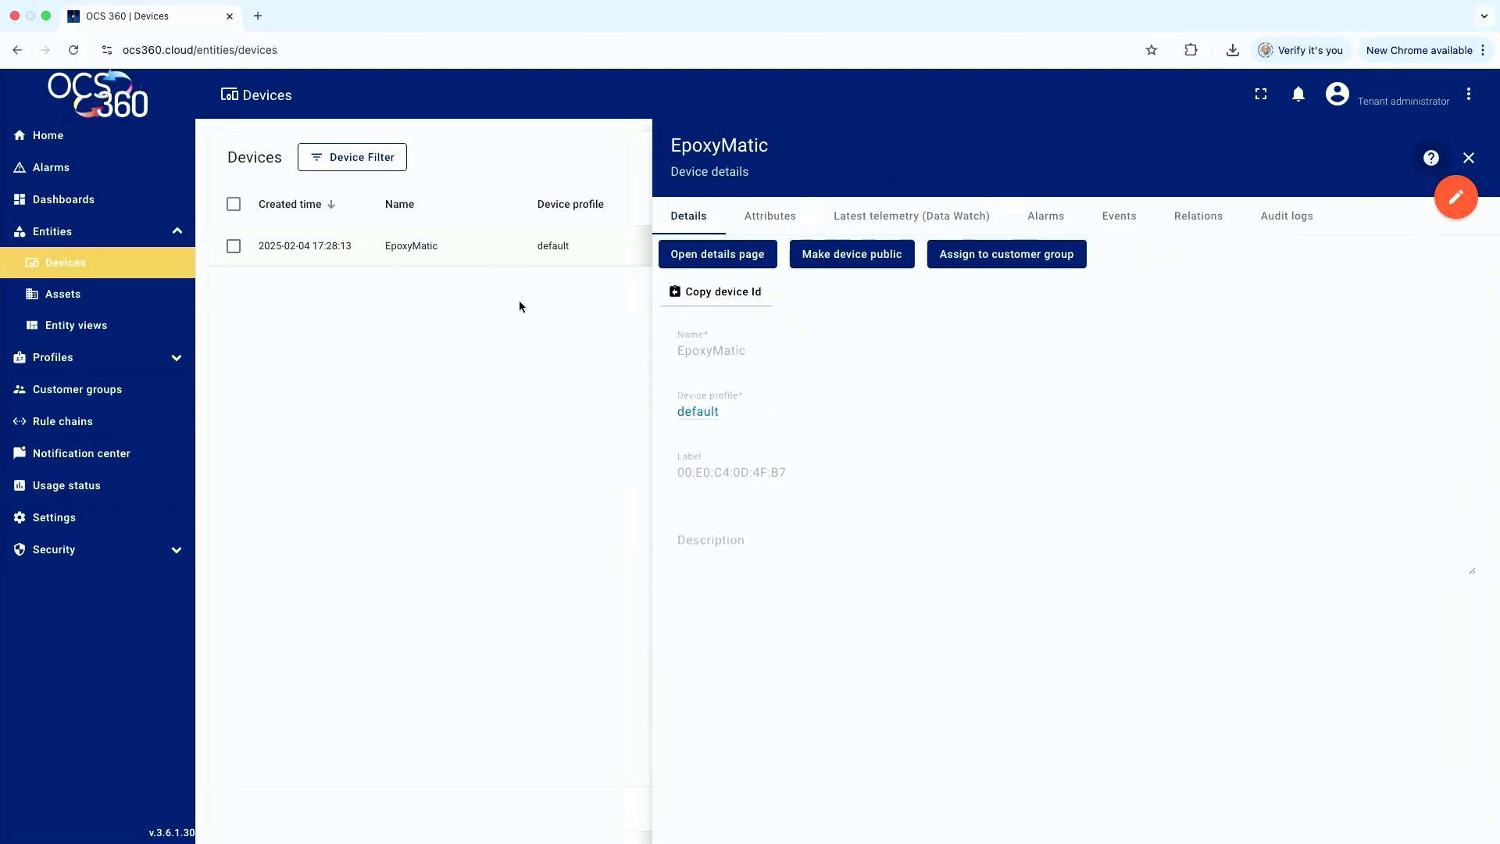
pyautogui.click(765, 220)
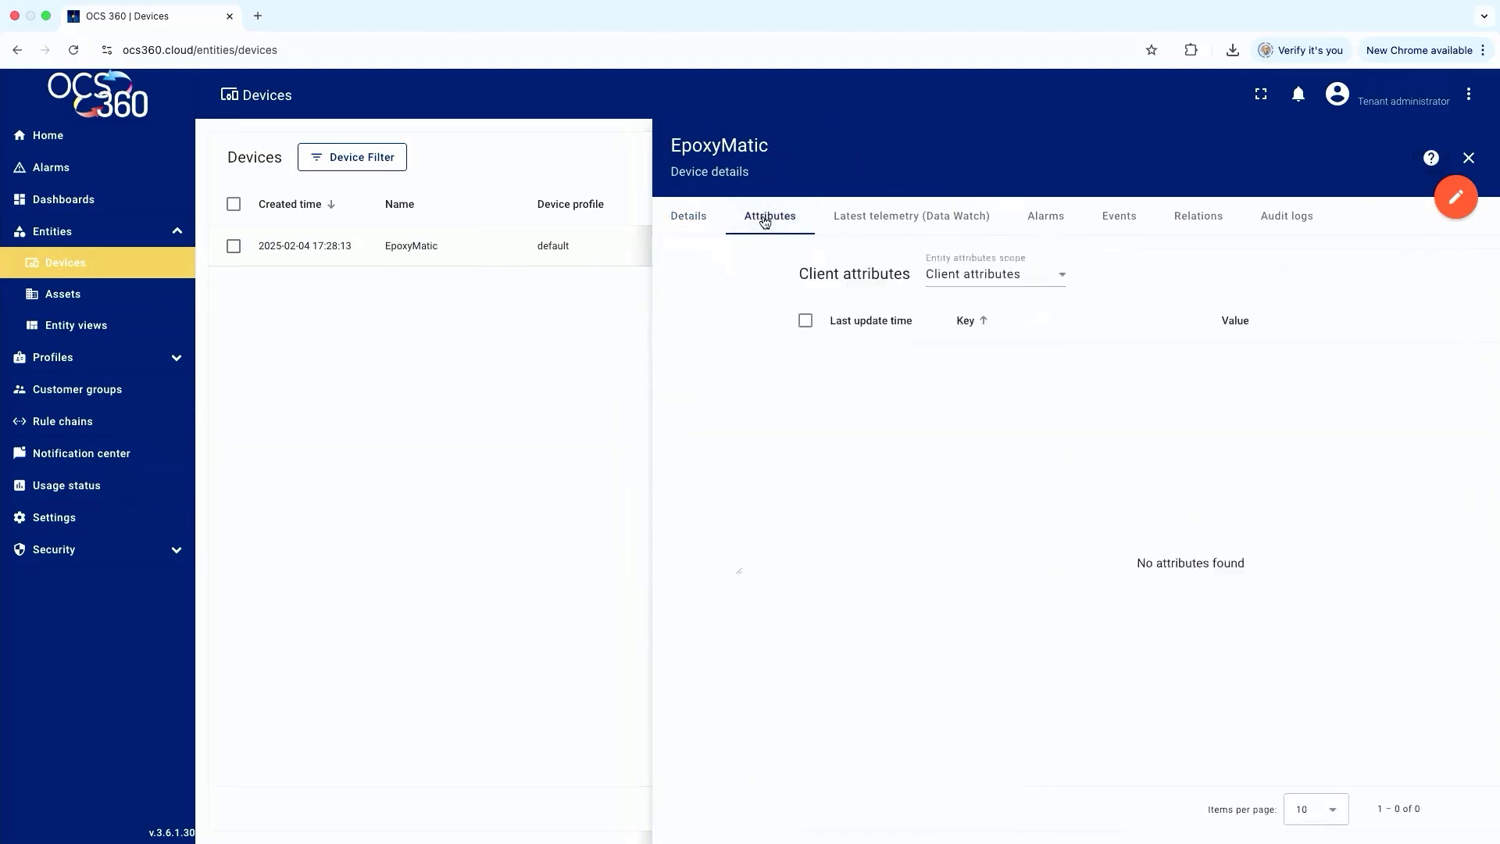
pyautogui.click(947, 276)
pyautogui.click(894, 348)
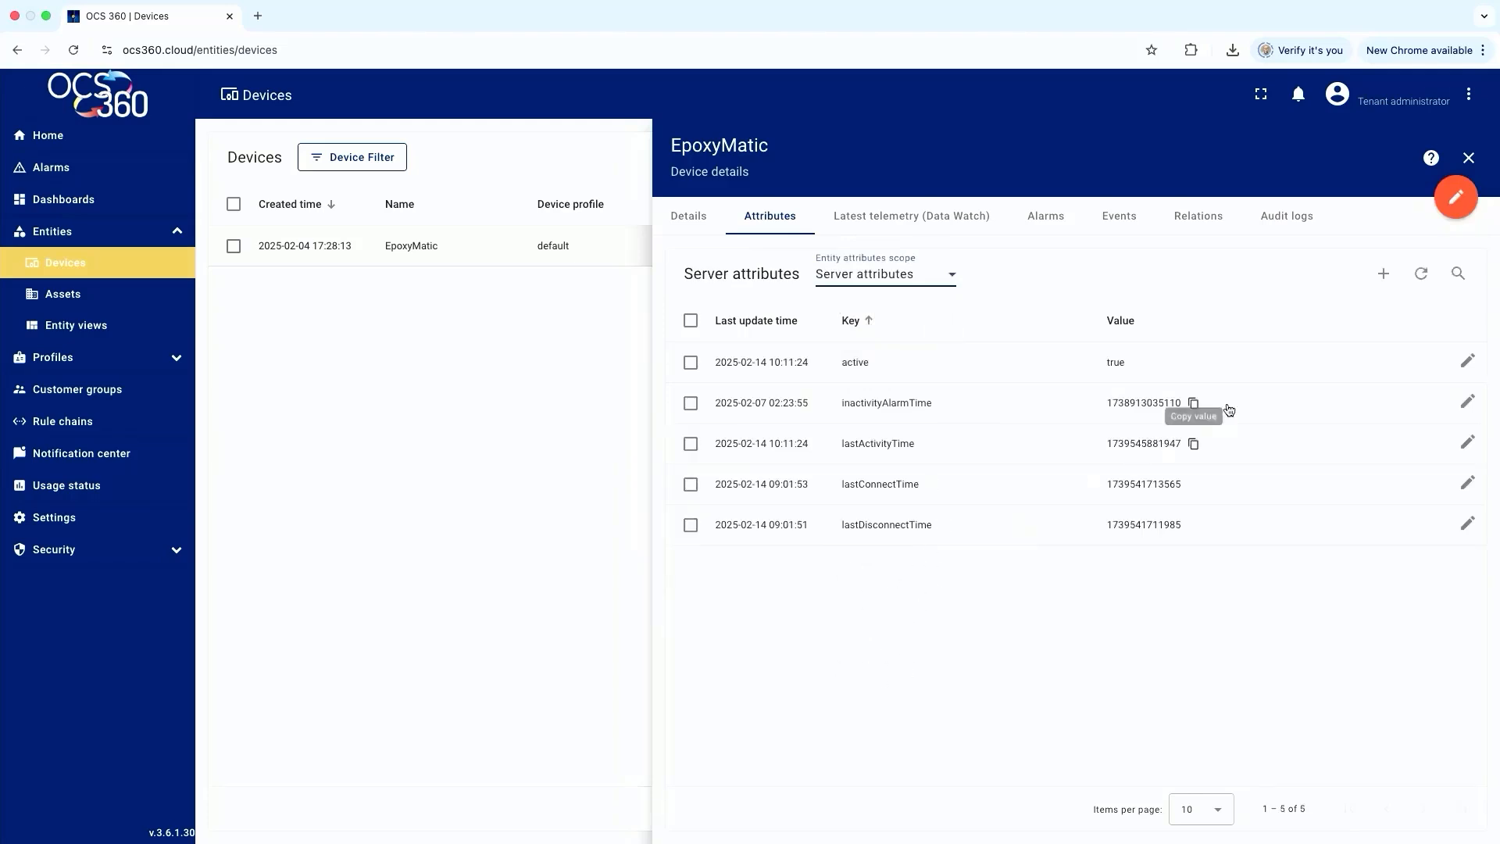
# Add a server attribute latitude of type Double with the value 39.86200894691159, then close the device details
pyautogui.click(1382, 275)
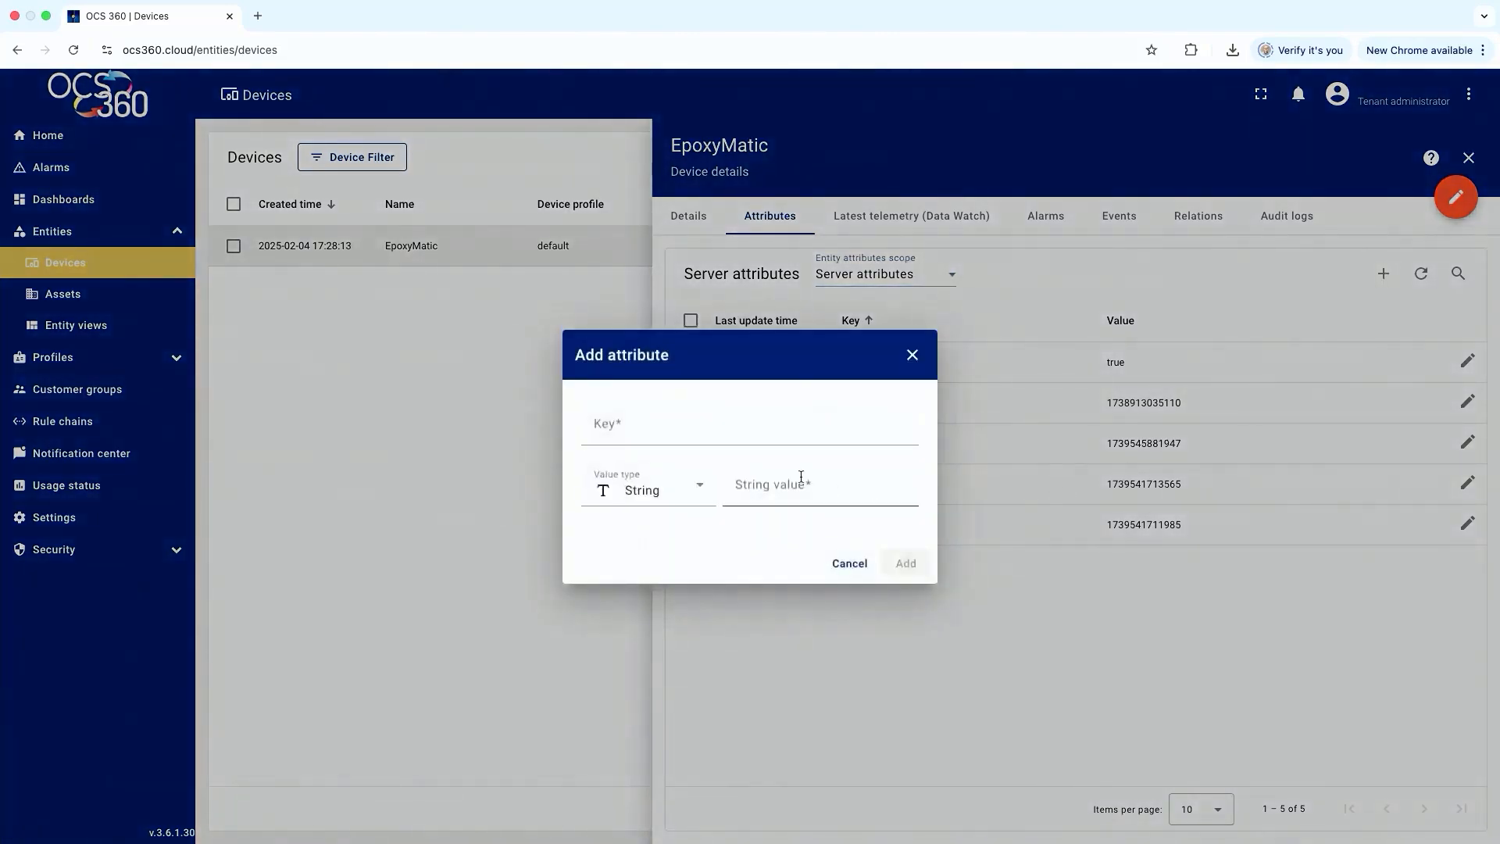
pyautogui.click(621, 429)
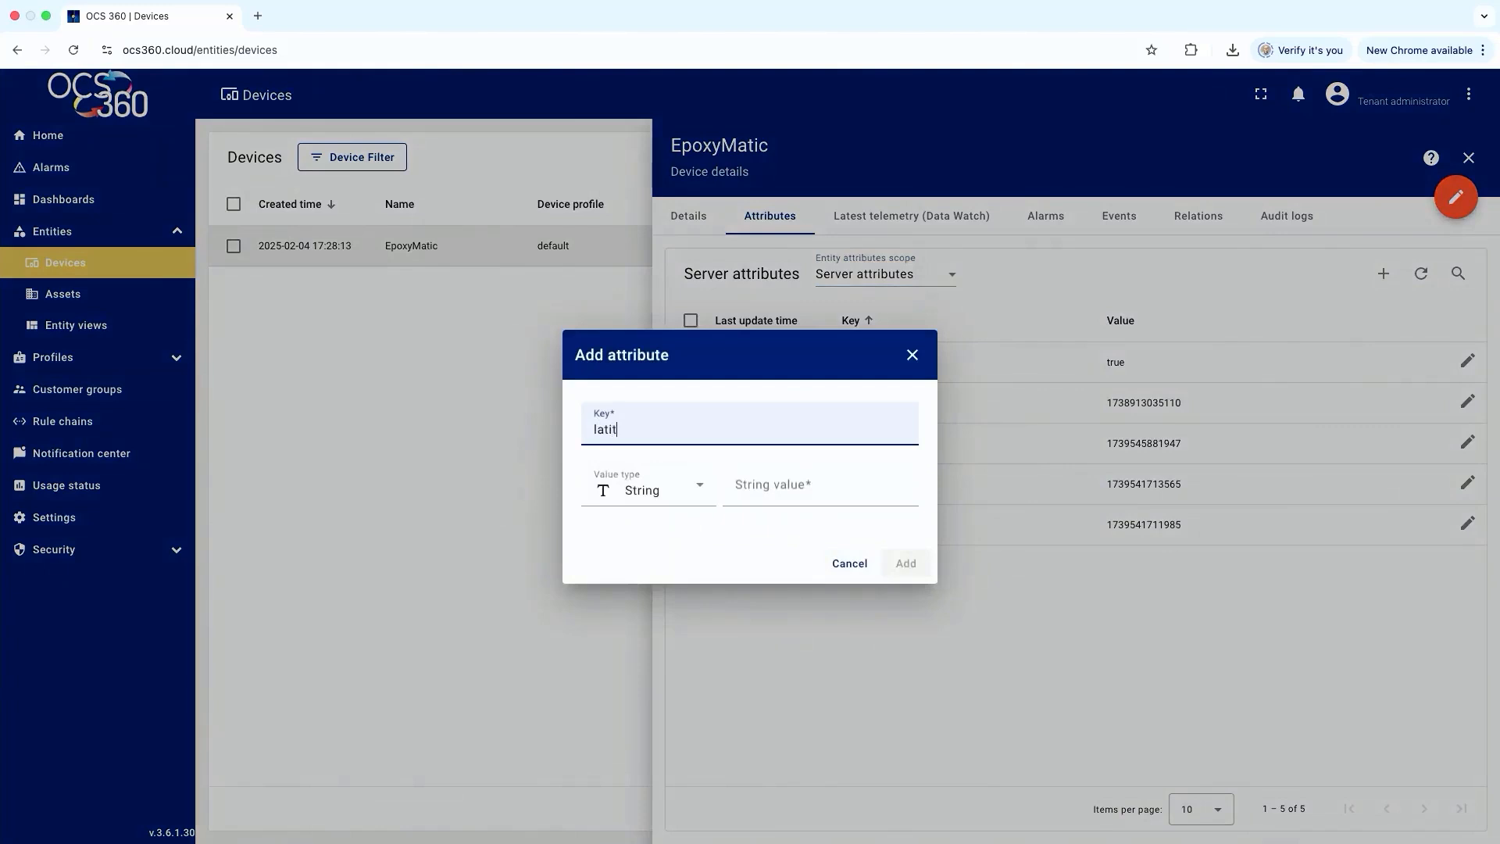
pyautogui.click(648, 501)
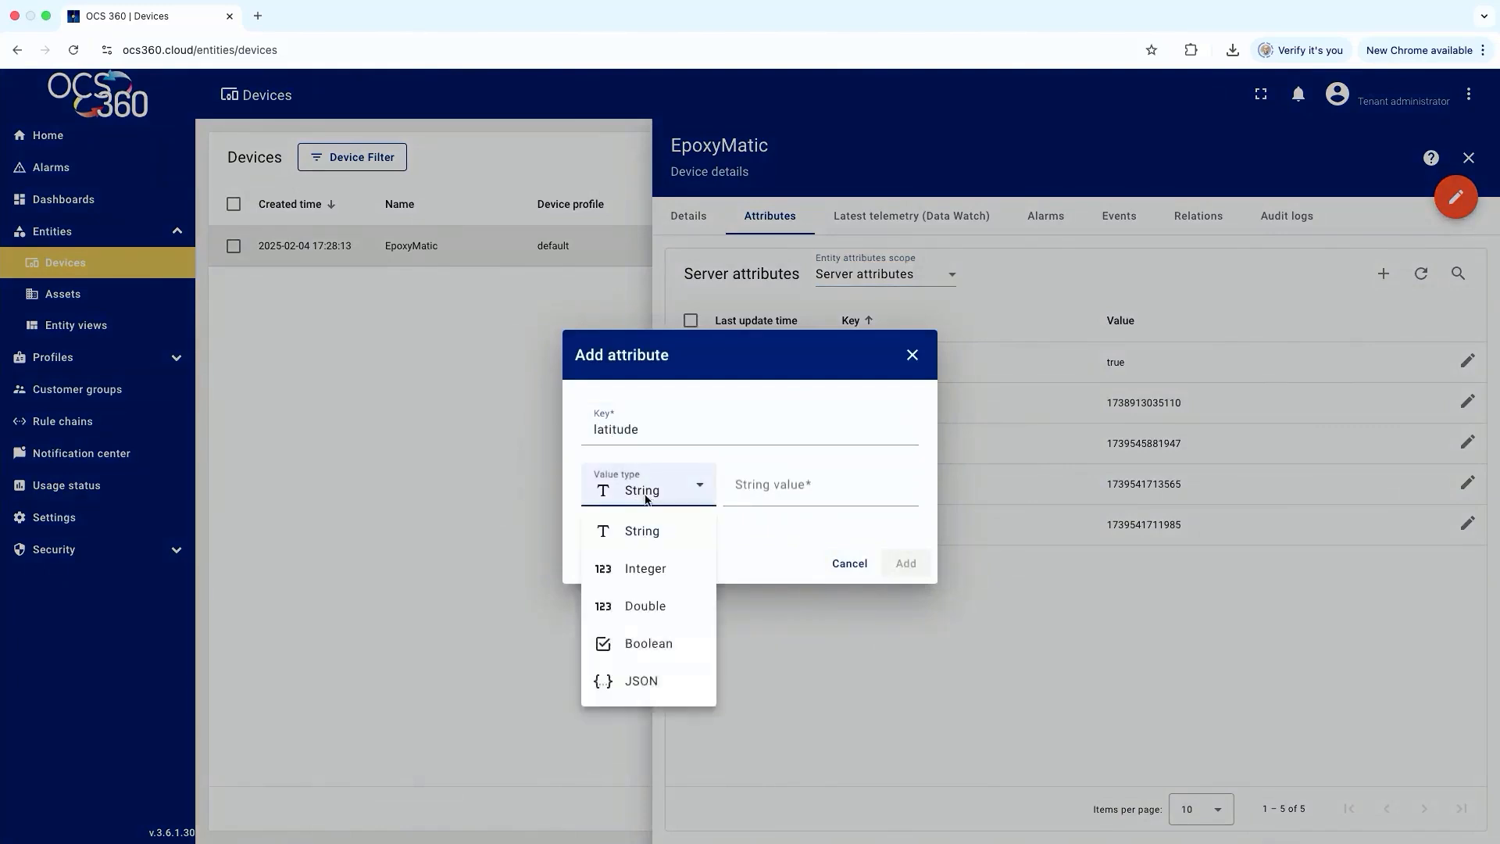
pyautogui.click(640, 607)
pyautogui.rightClick(819, 493)
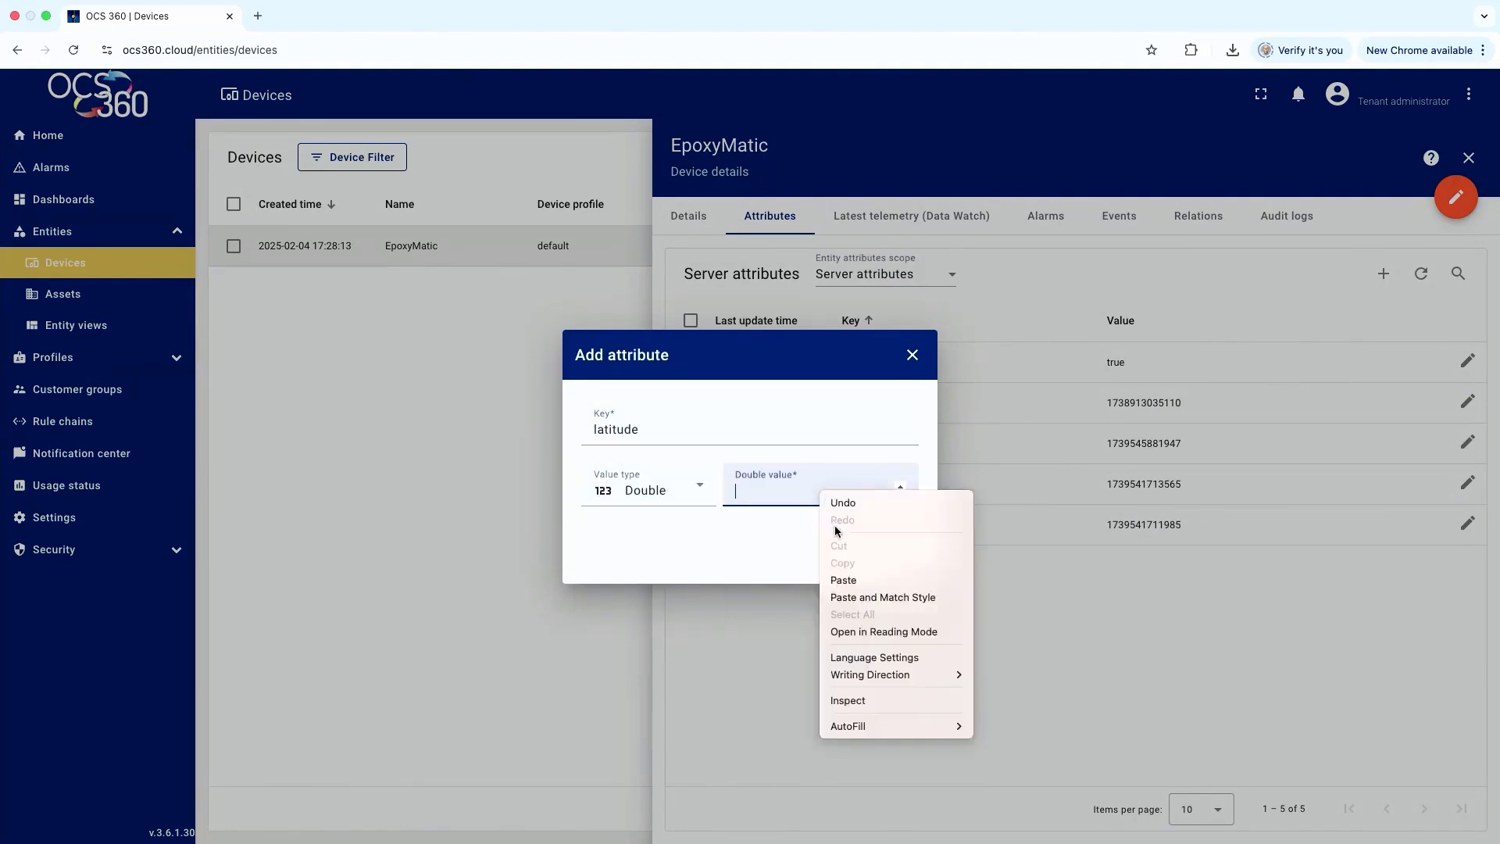
pyautogui.click(839, 581)
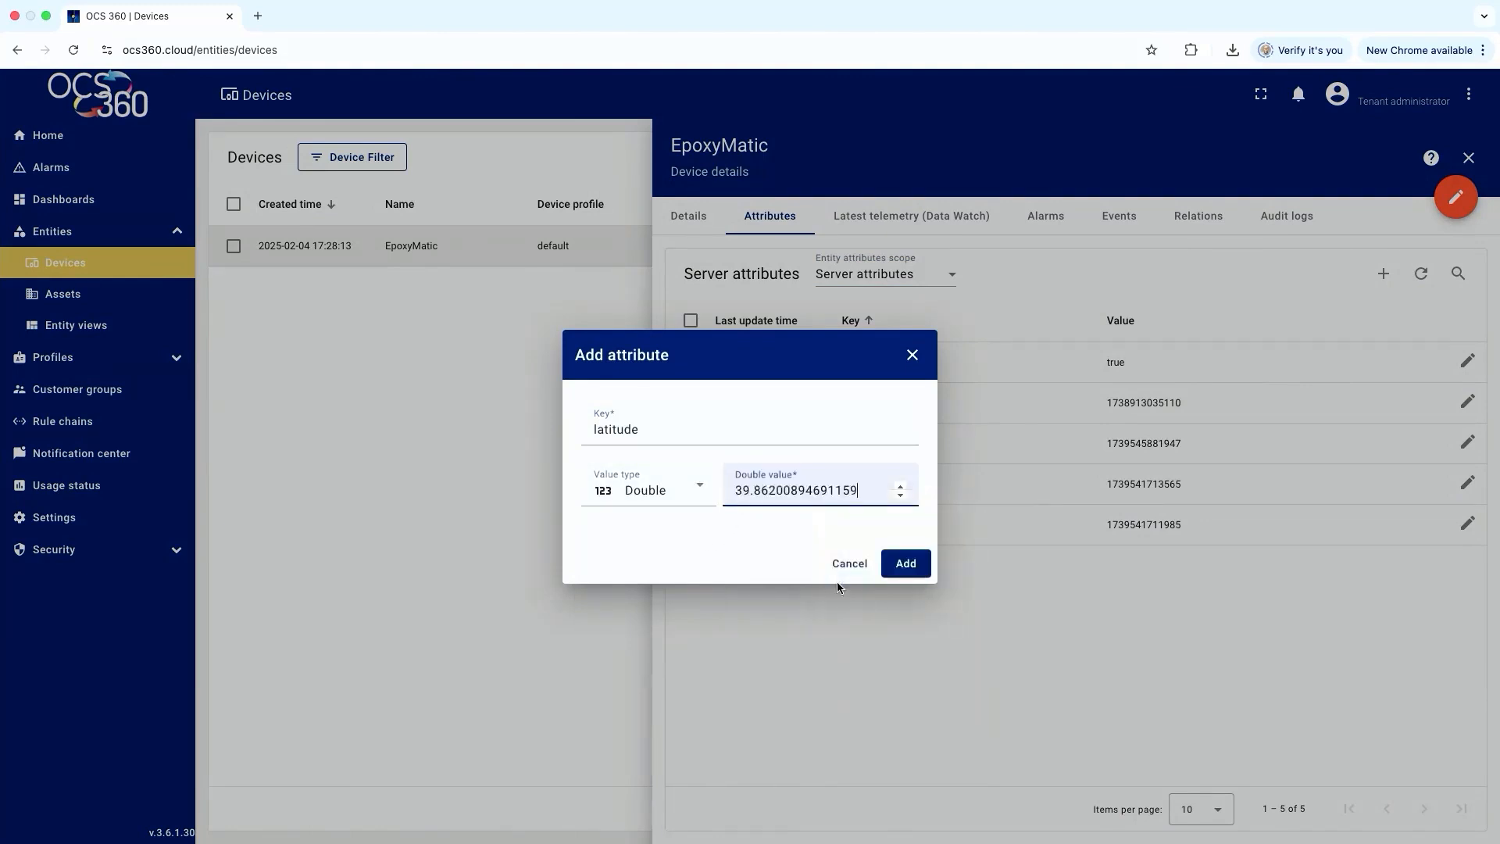
pyautogui.click(906, 564)
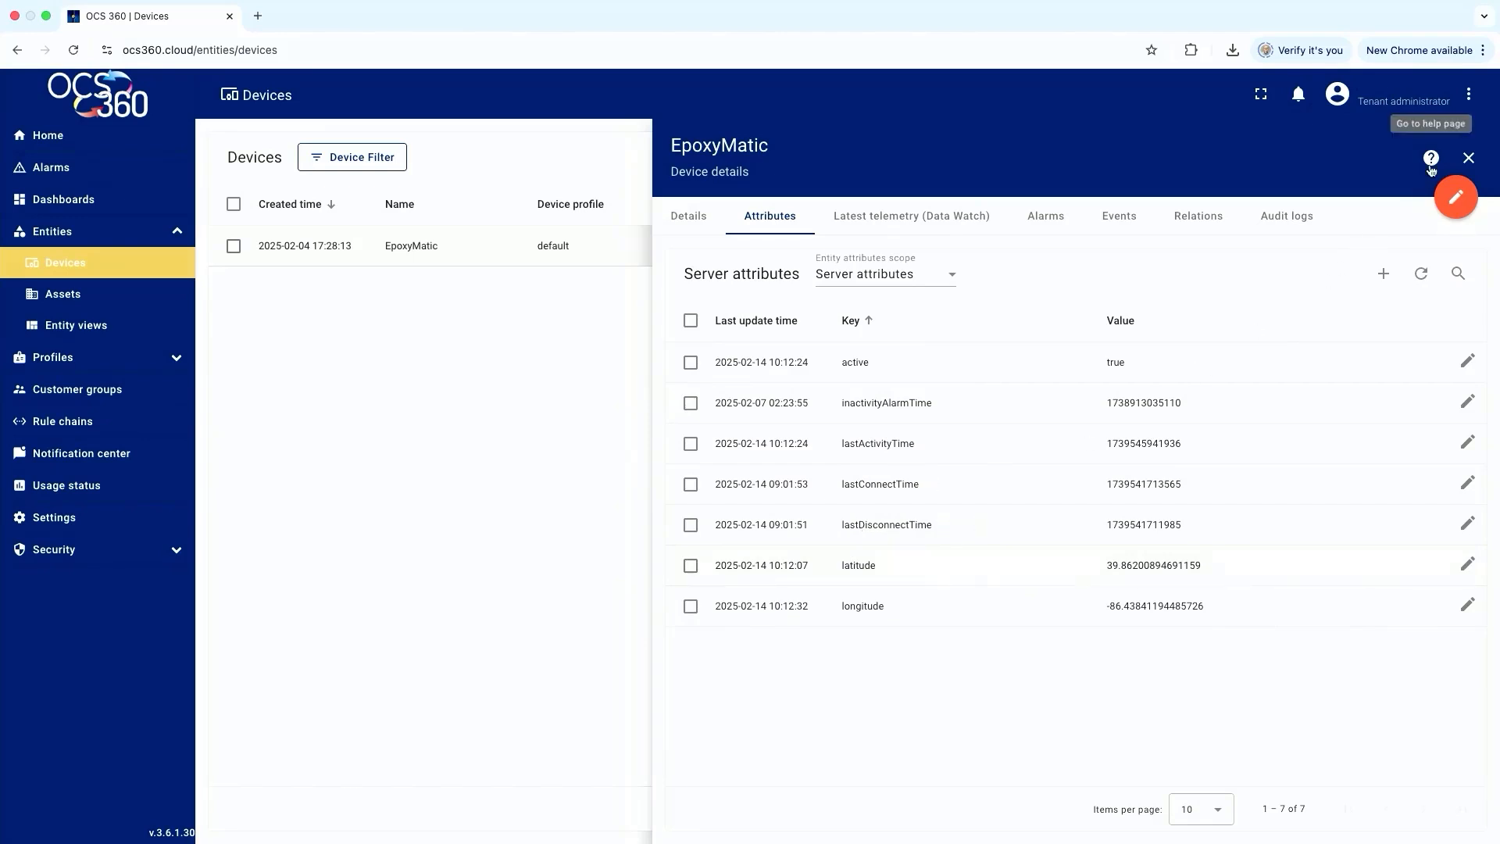
pyautogui.click(1469, 158)
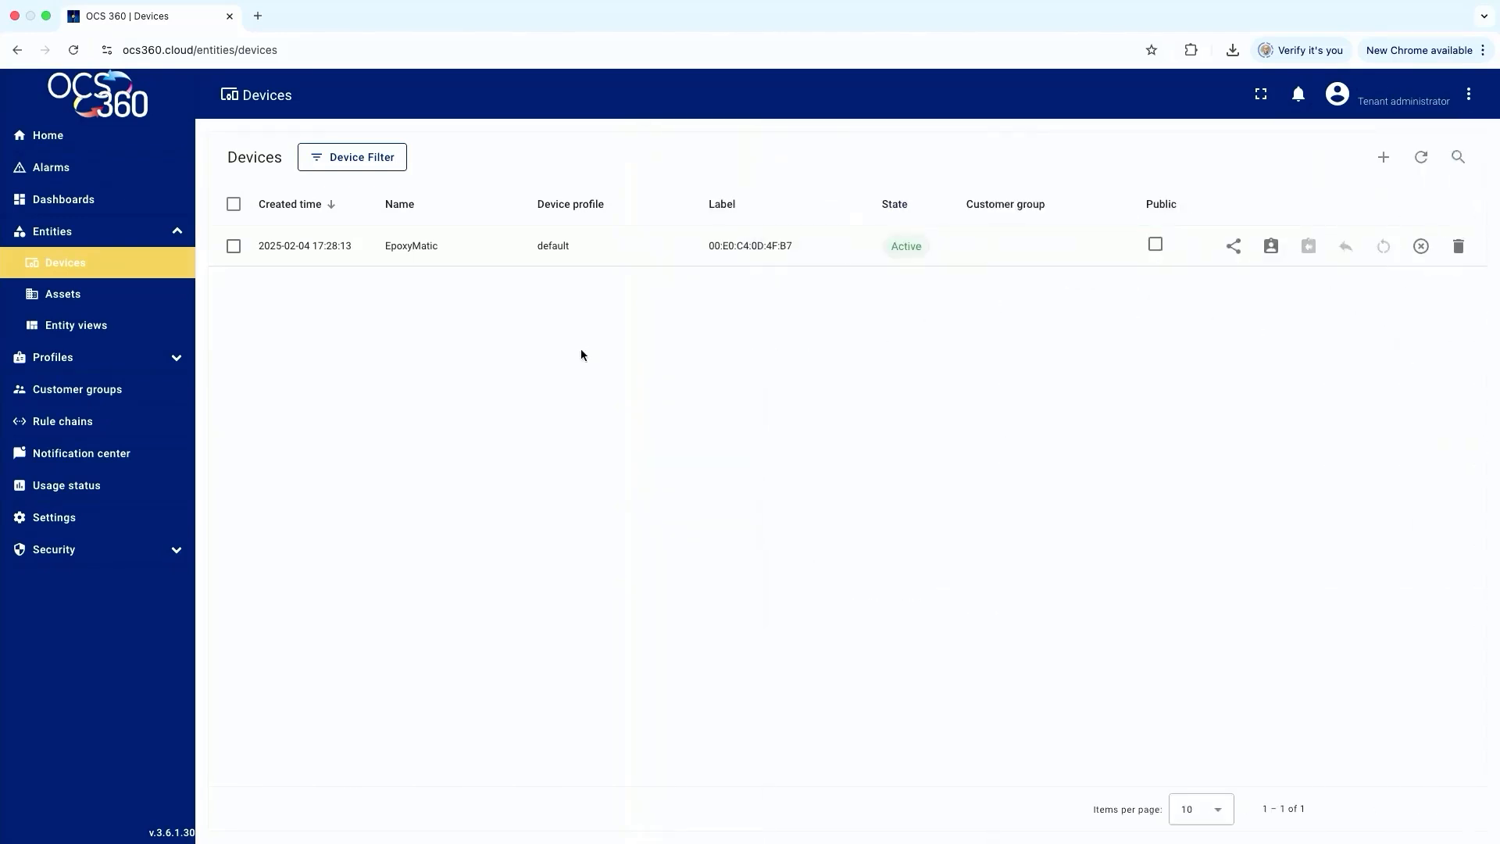
# Create a new dashboard titled "Site Map"
pyautogui.click(64, 199)
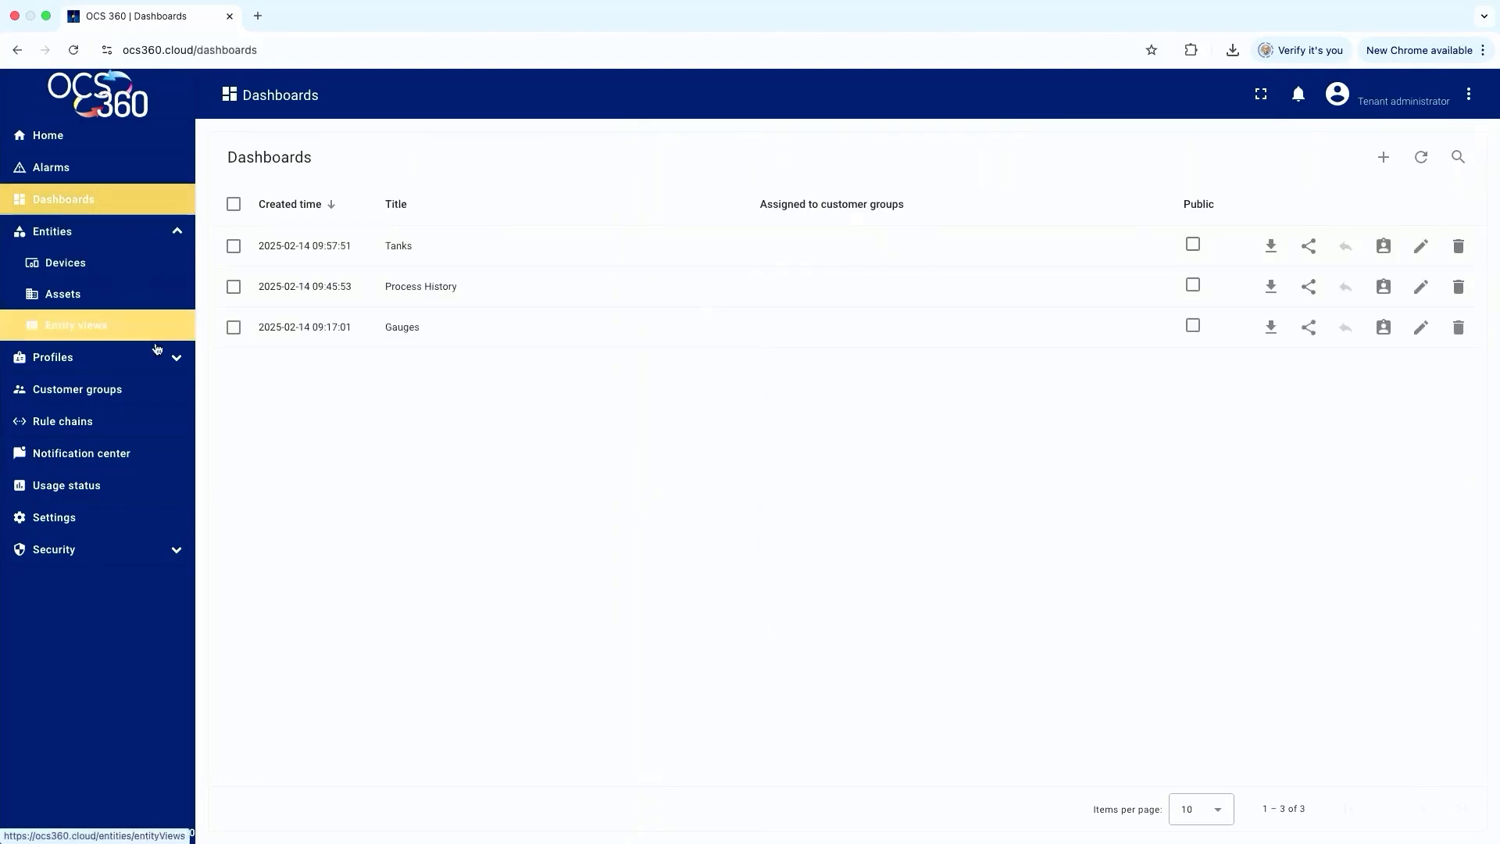
pyautogui.click(1384, 157)
pyautogui.click(1309, 202)
pyautogui.write('Site Map')
pyautogui.click(1011, 694)
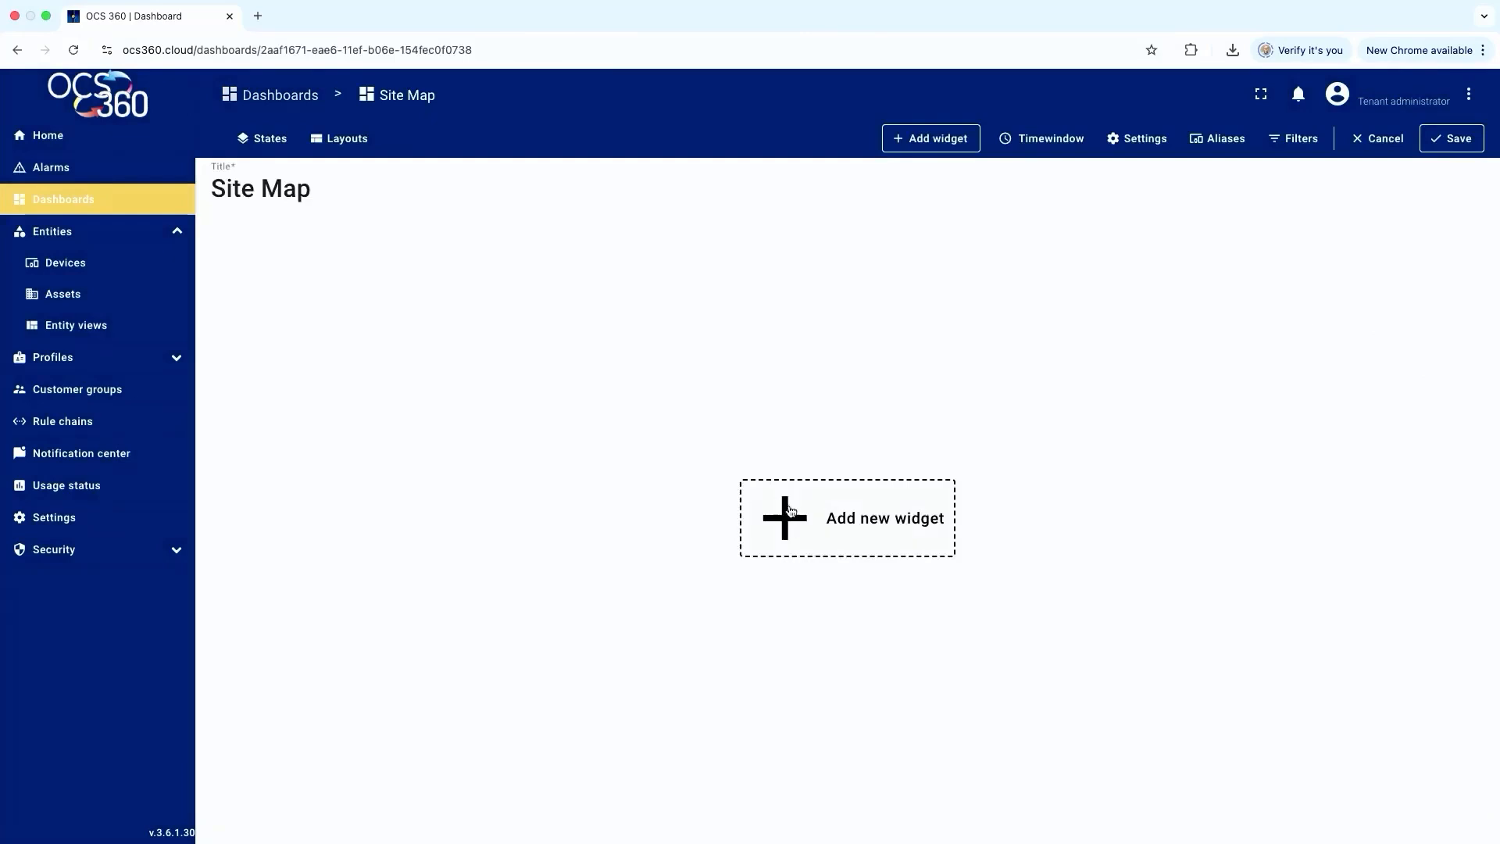
# Set up a Google Map widget from the Maps bundle for EpoxyMatic, with the latitude and longitude attributes as data keys
pyautogui.click(784, 514)
pyautogui.click(1025, 431)
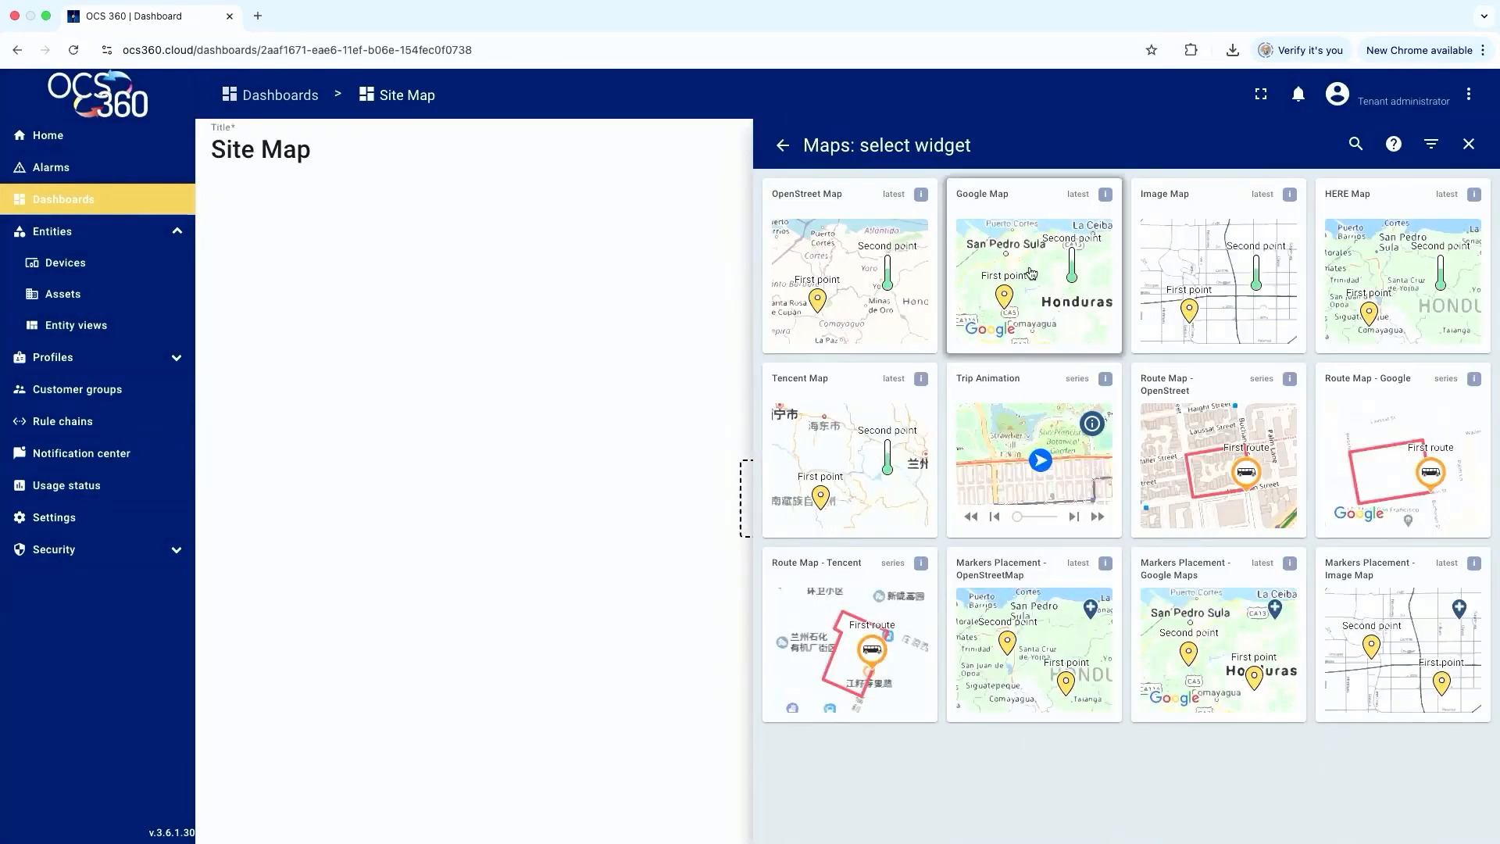
pyautogui.click(1029, 266)
pyautogui.click(487, 398)
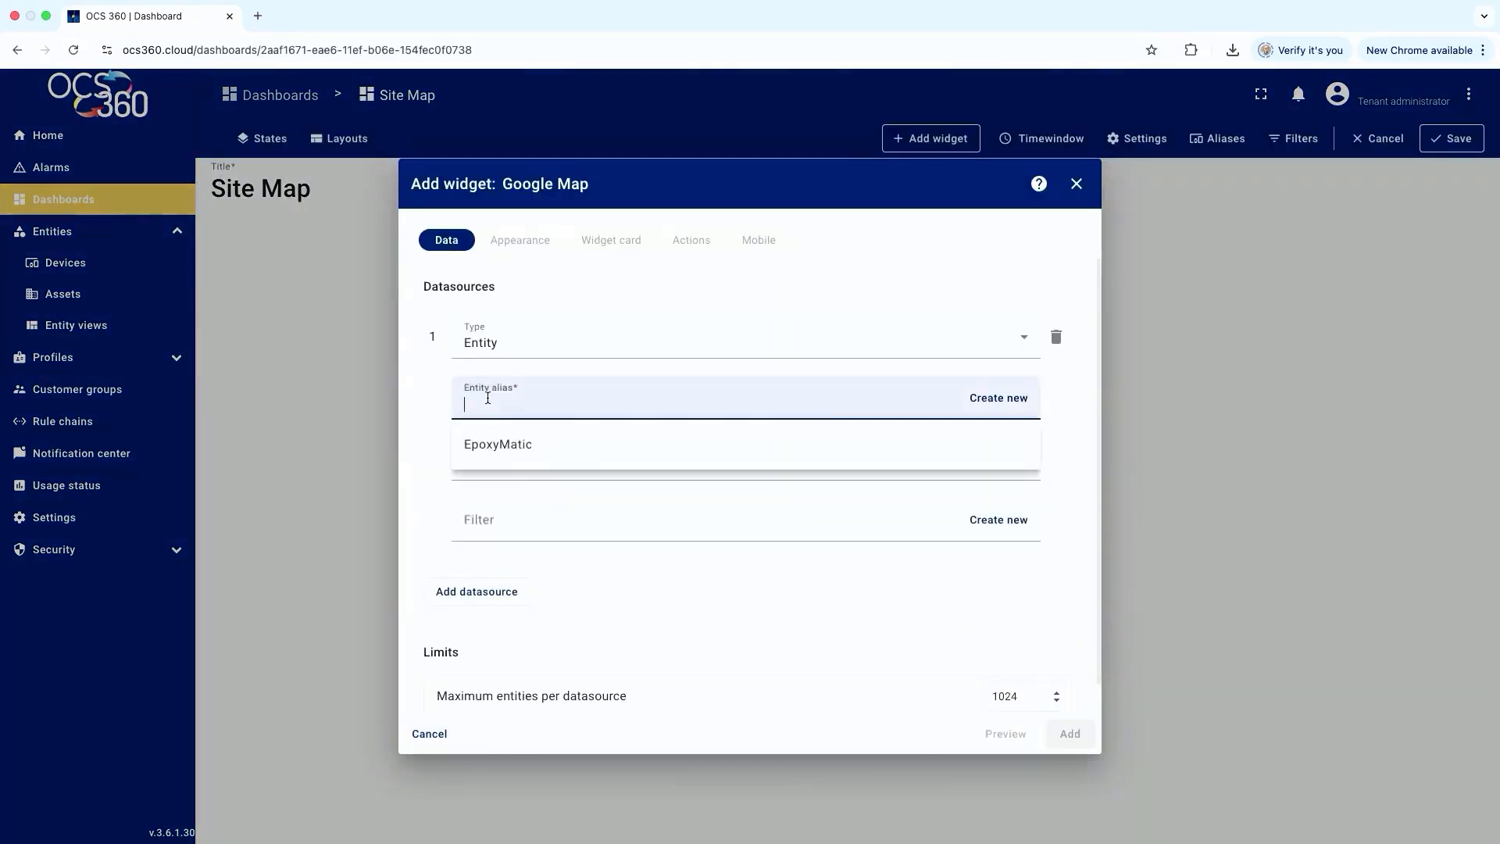
pyautogui.click(482, 443)
pyautogui.click(482, 446)
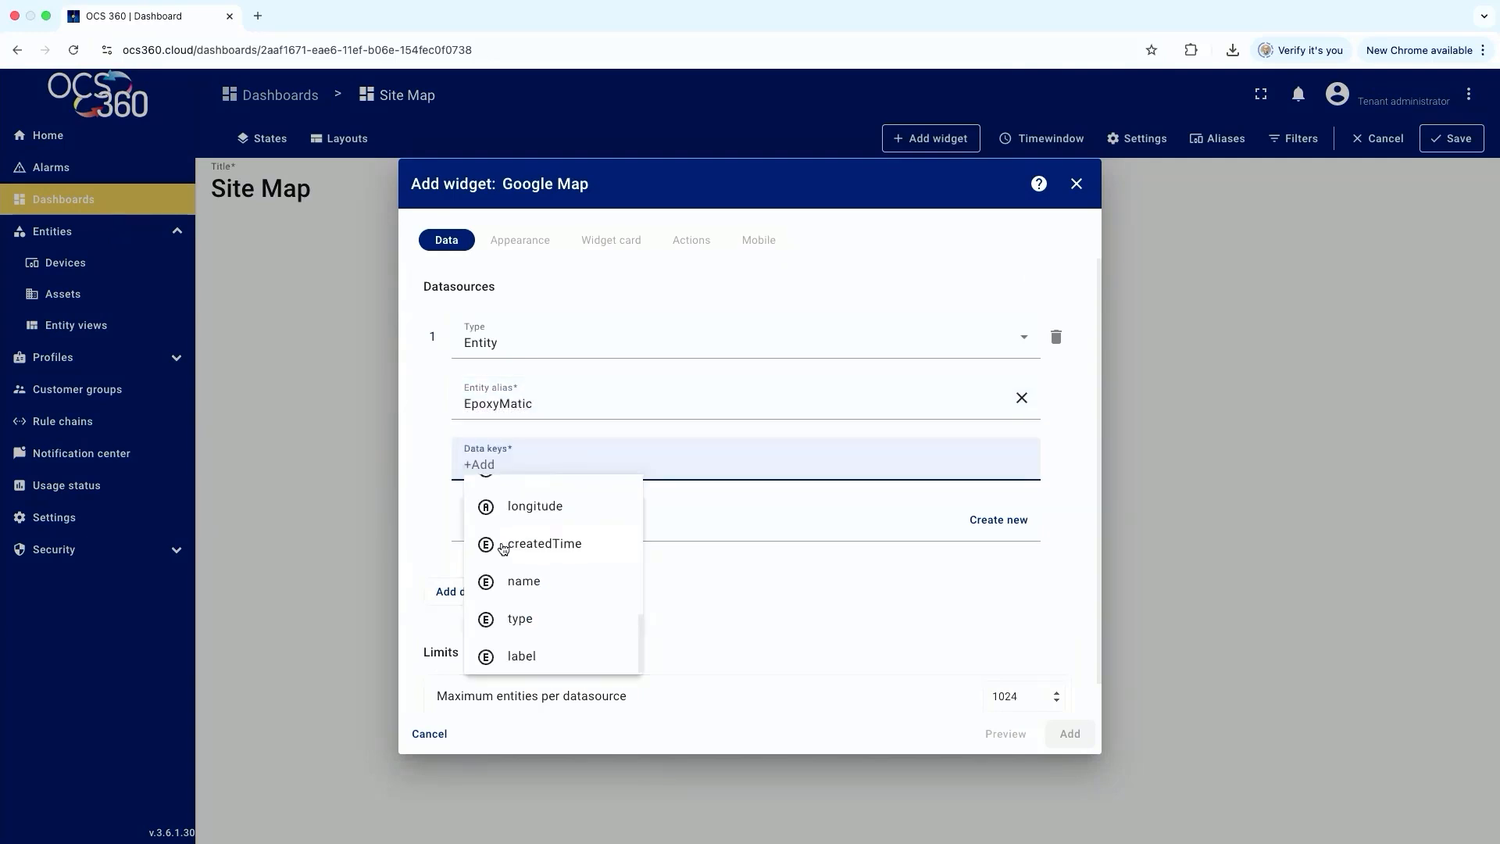
pyautogui.scroll(1, 504, 549)
pyautogui.click(517, 537)
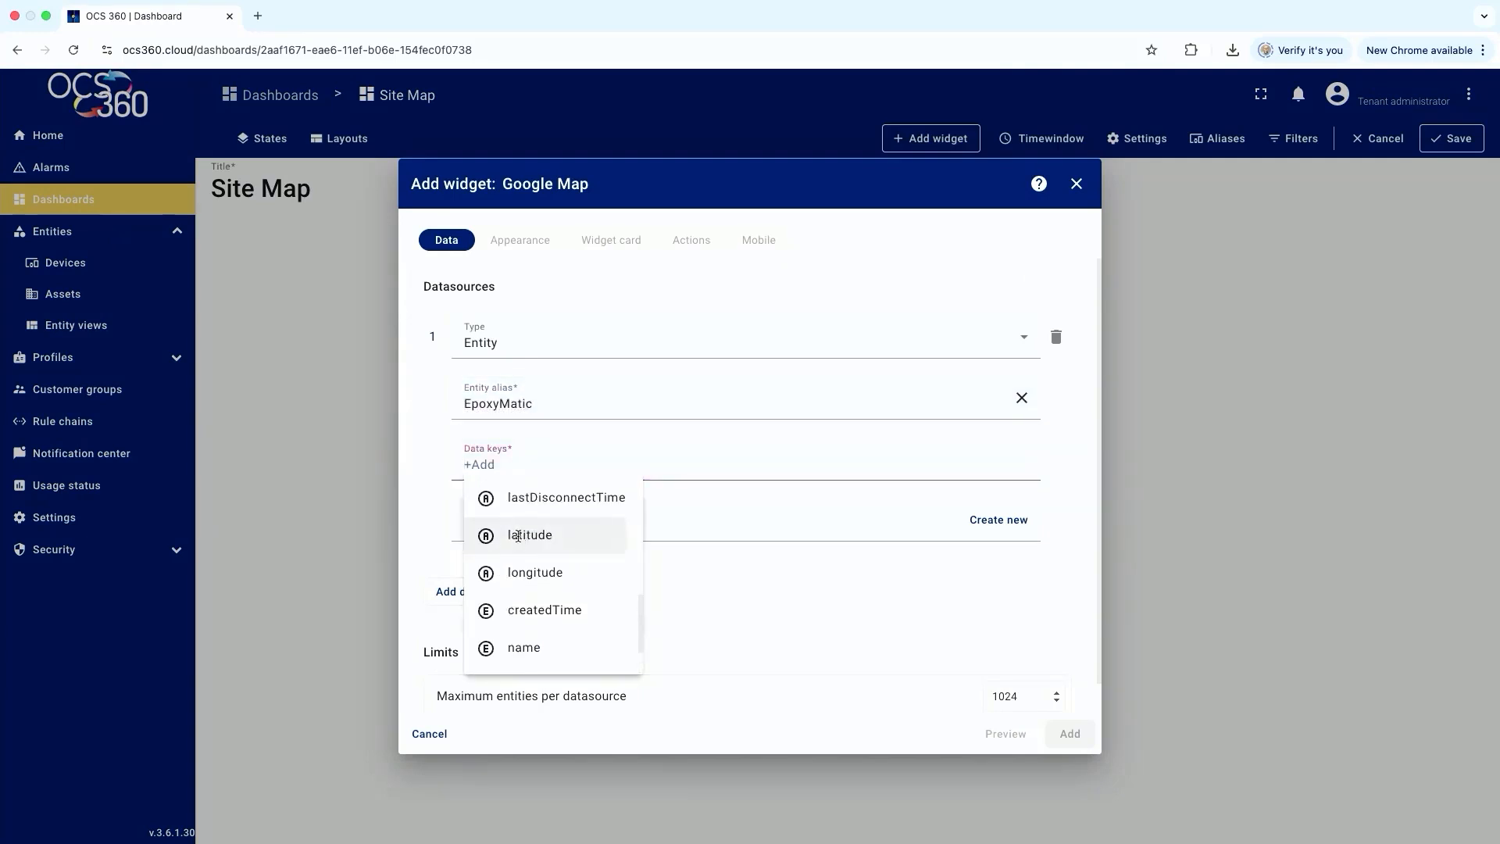
pyautogui.click(693, 612)
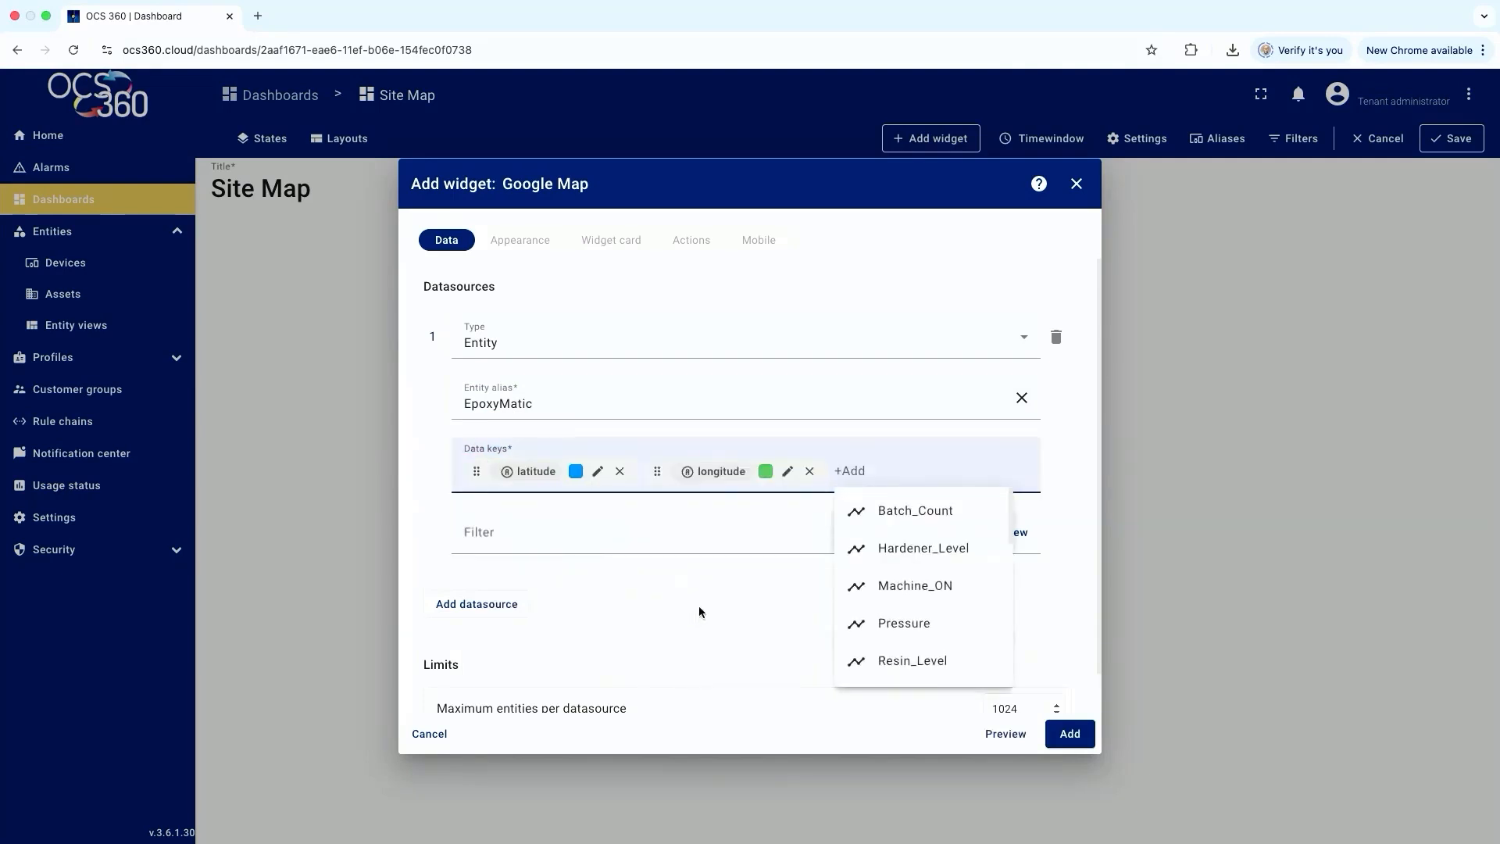
pyautogui.click(700, 607)
# Add the map widget to the dashboard, enlarge it to roughly one and a half times its default size, and save
pyautogui.click(1079, 737)
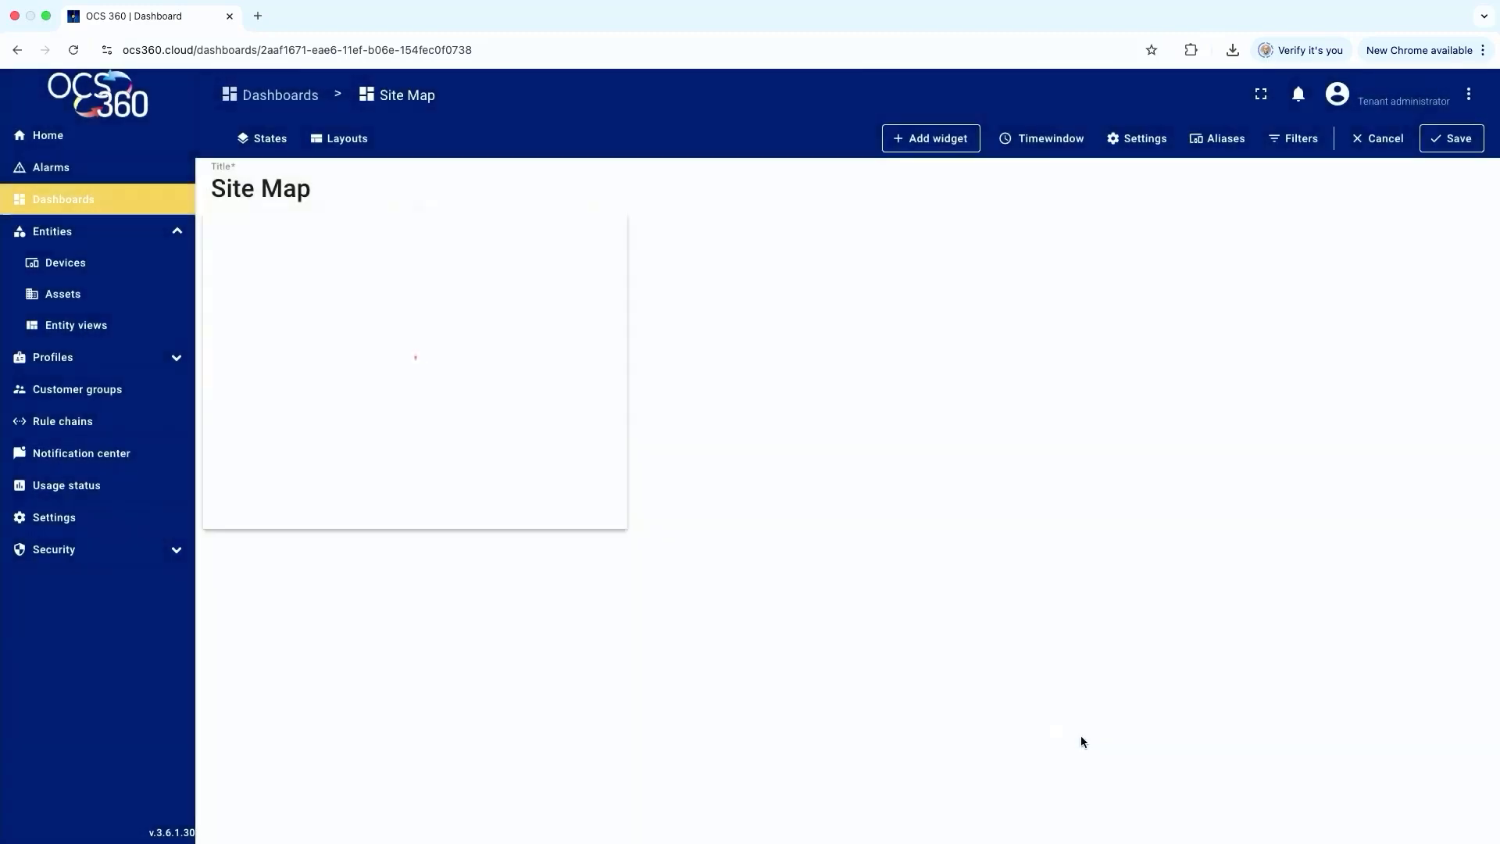
pyautogui.moveTo(625, 528); pyautogui.dragTo(838, 699)
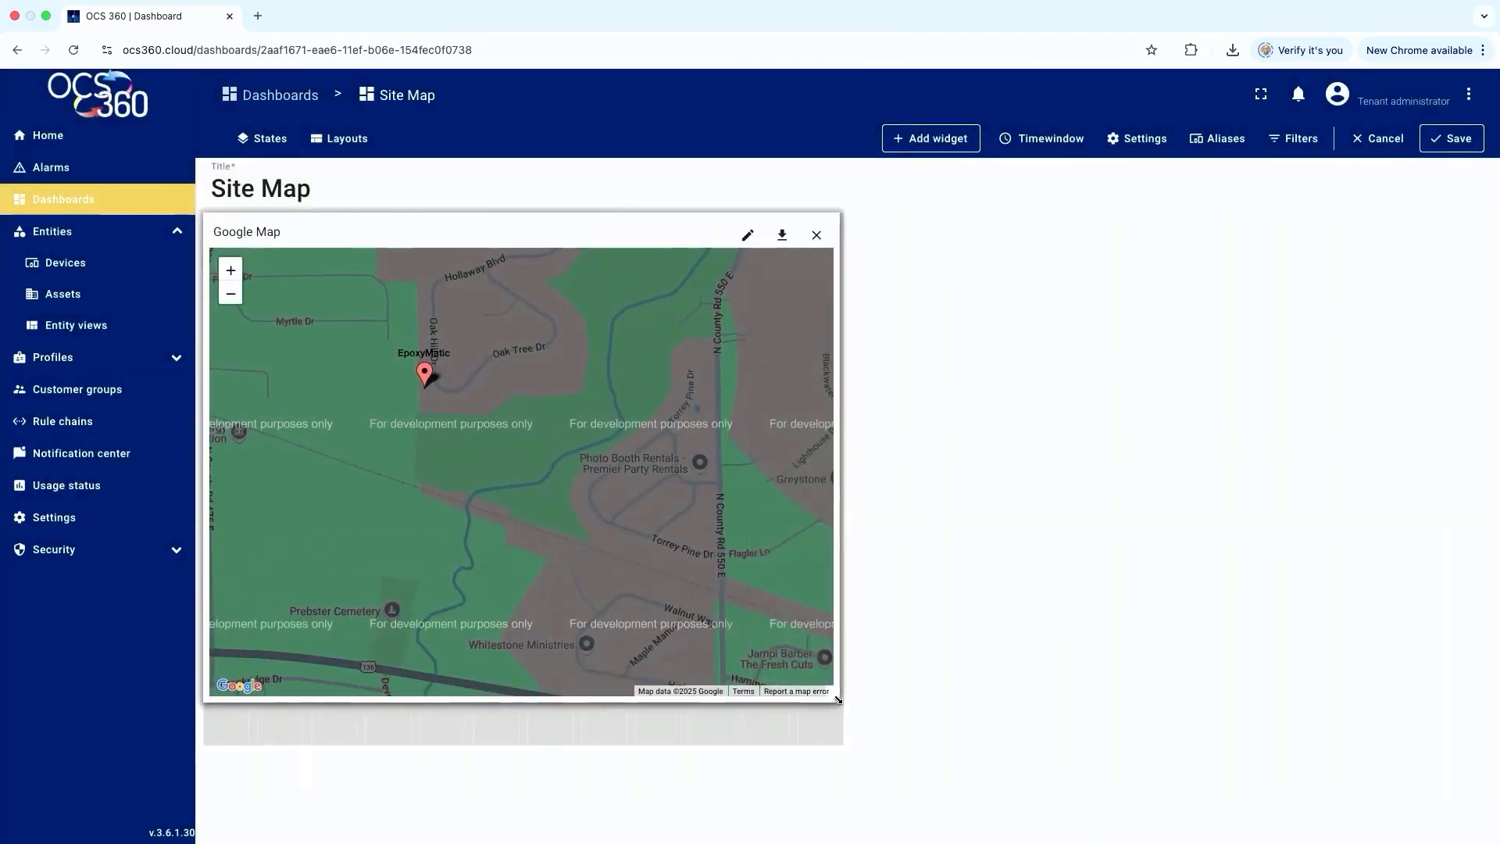
pyautogui.click(1452, 139)
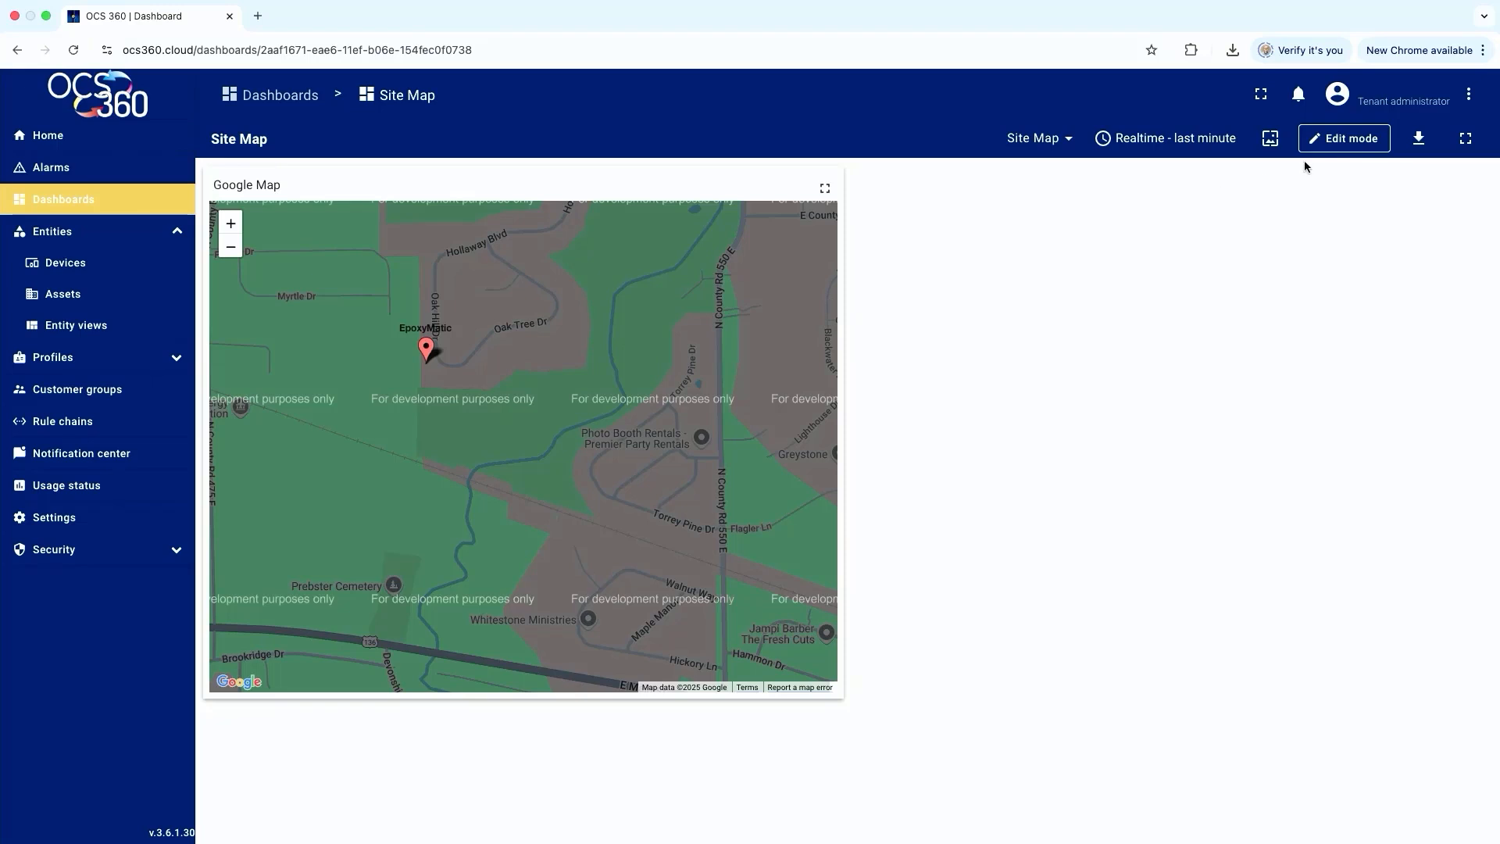
# Change the Google Map widget's default map type to Satellite and save the Site Map dashboard
pyautogui.click(1346, 139)
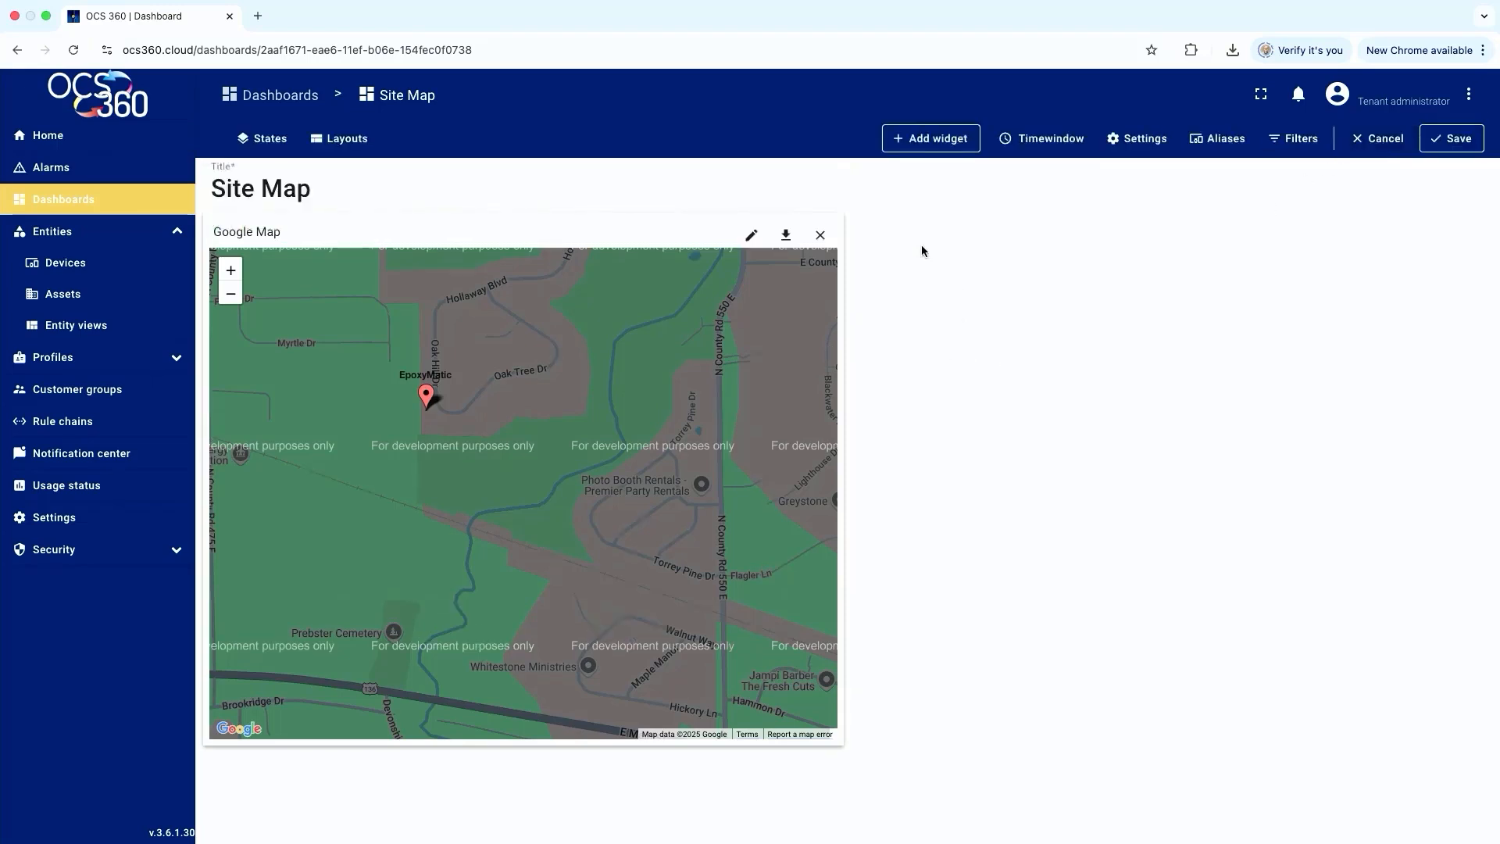
pyautogui.click(752, 236)
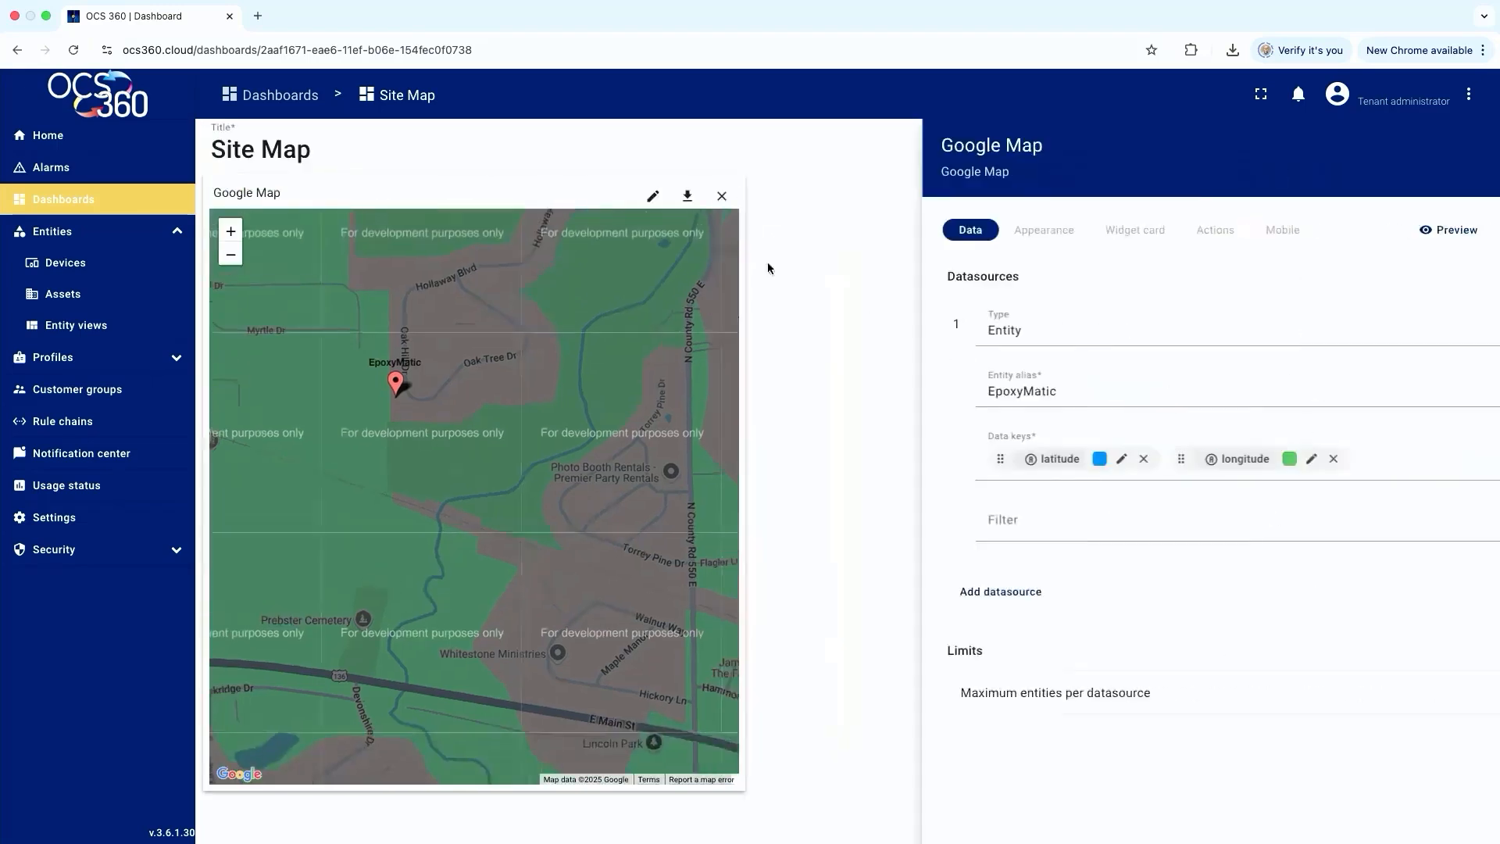
pyautogui.click(898, 233)
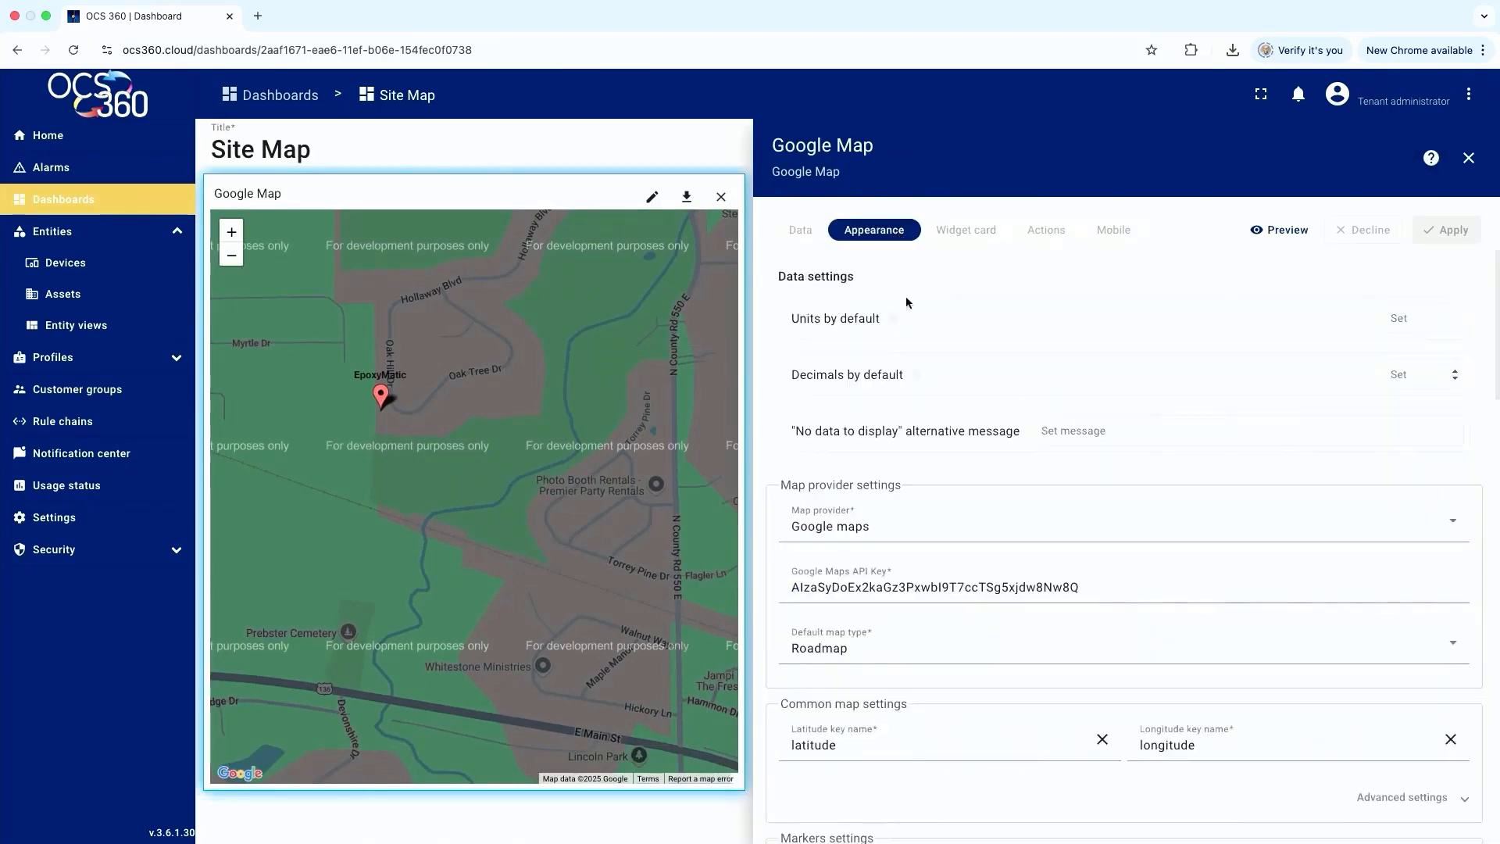
pyautogui.scroll(-2, 1007, 539)
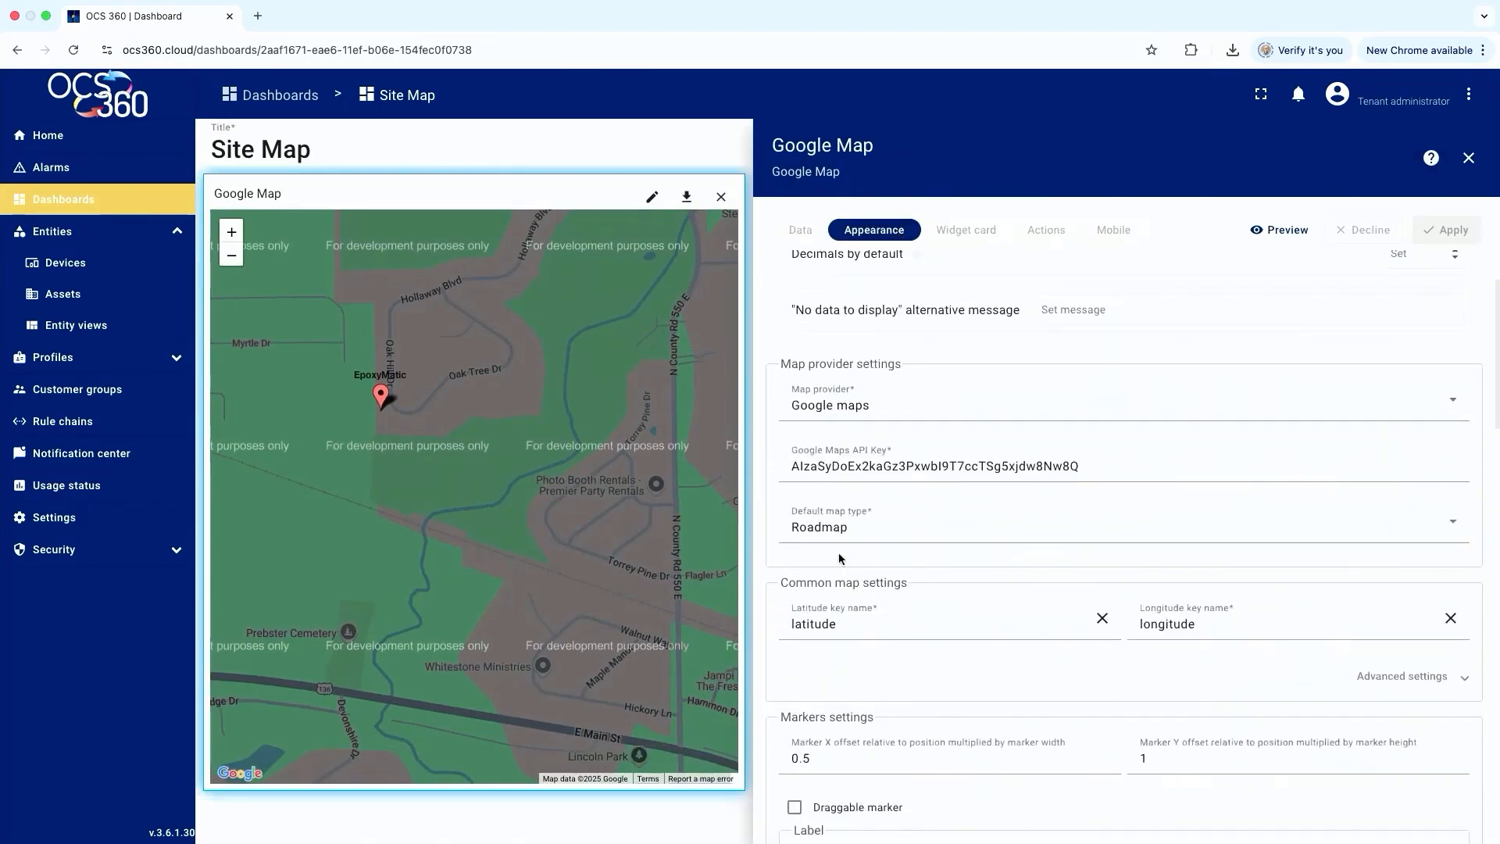
pyautogui.click(823, 534)
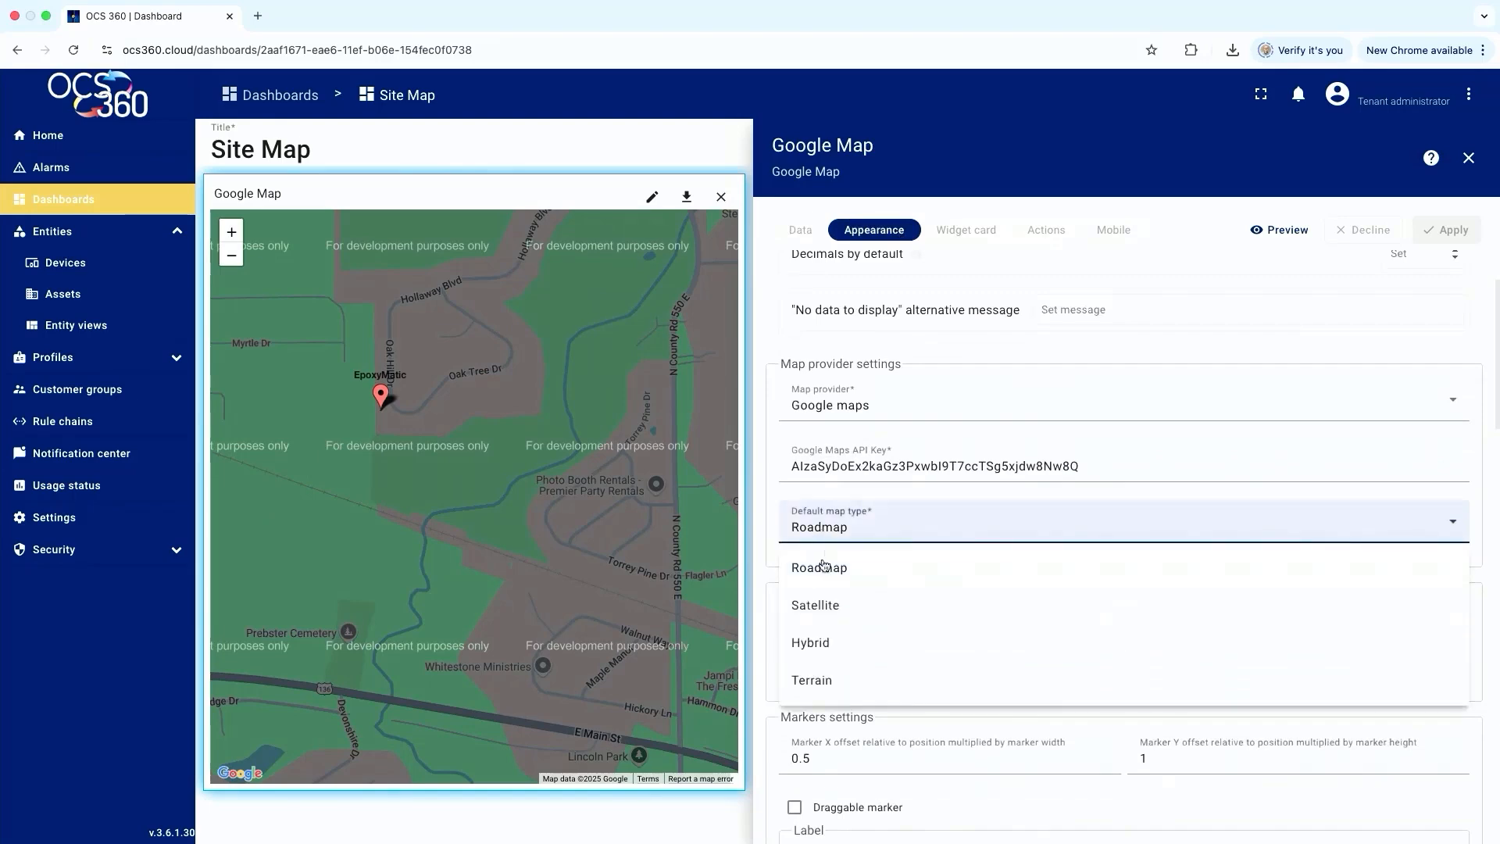
pyautogui.click(816, 602)
pyautogui.click(1446, 231)
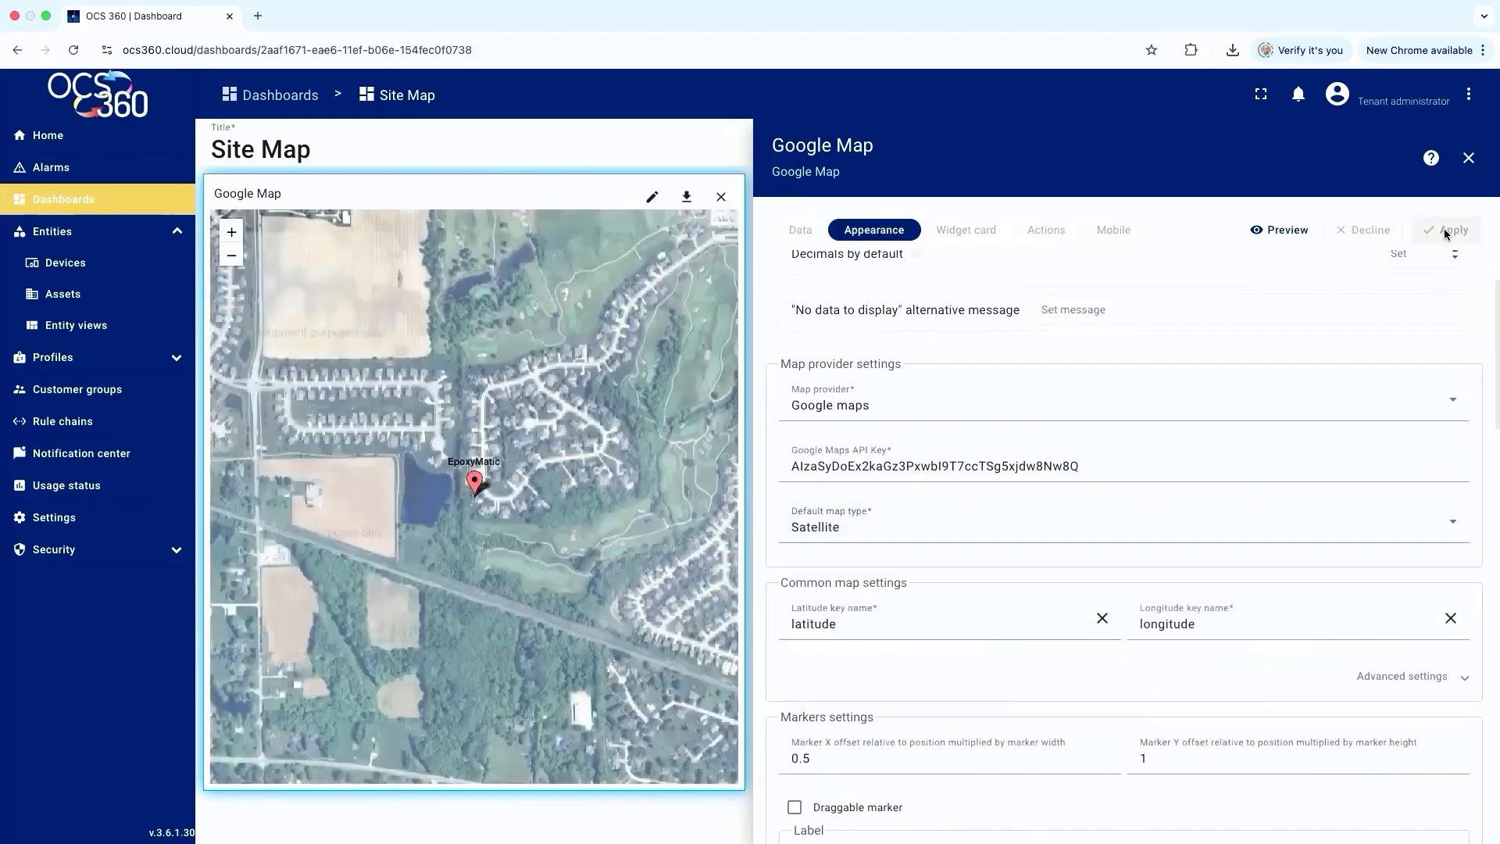
pyautogui.click(1469, 158)
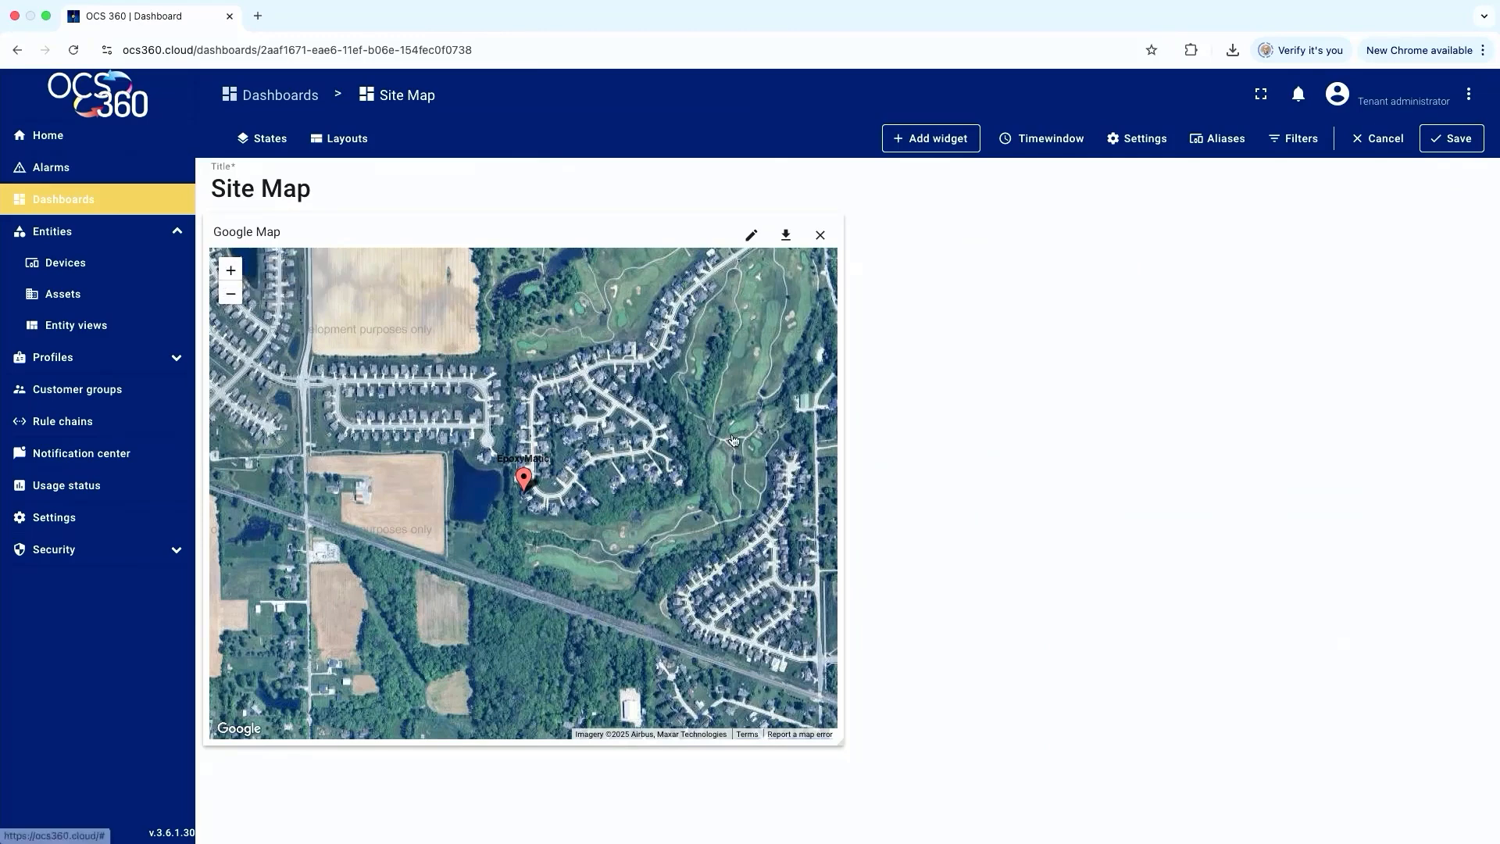
pyautogui.click(1454, 139)
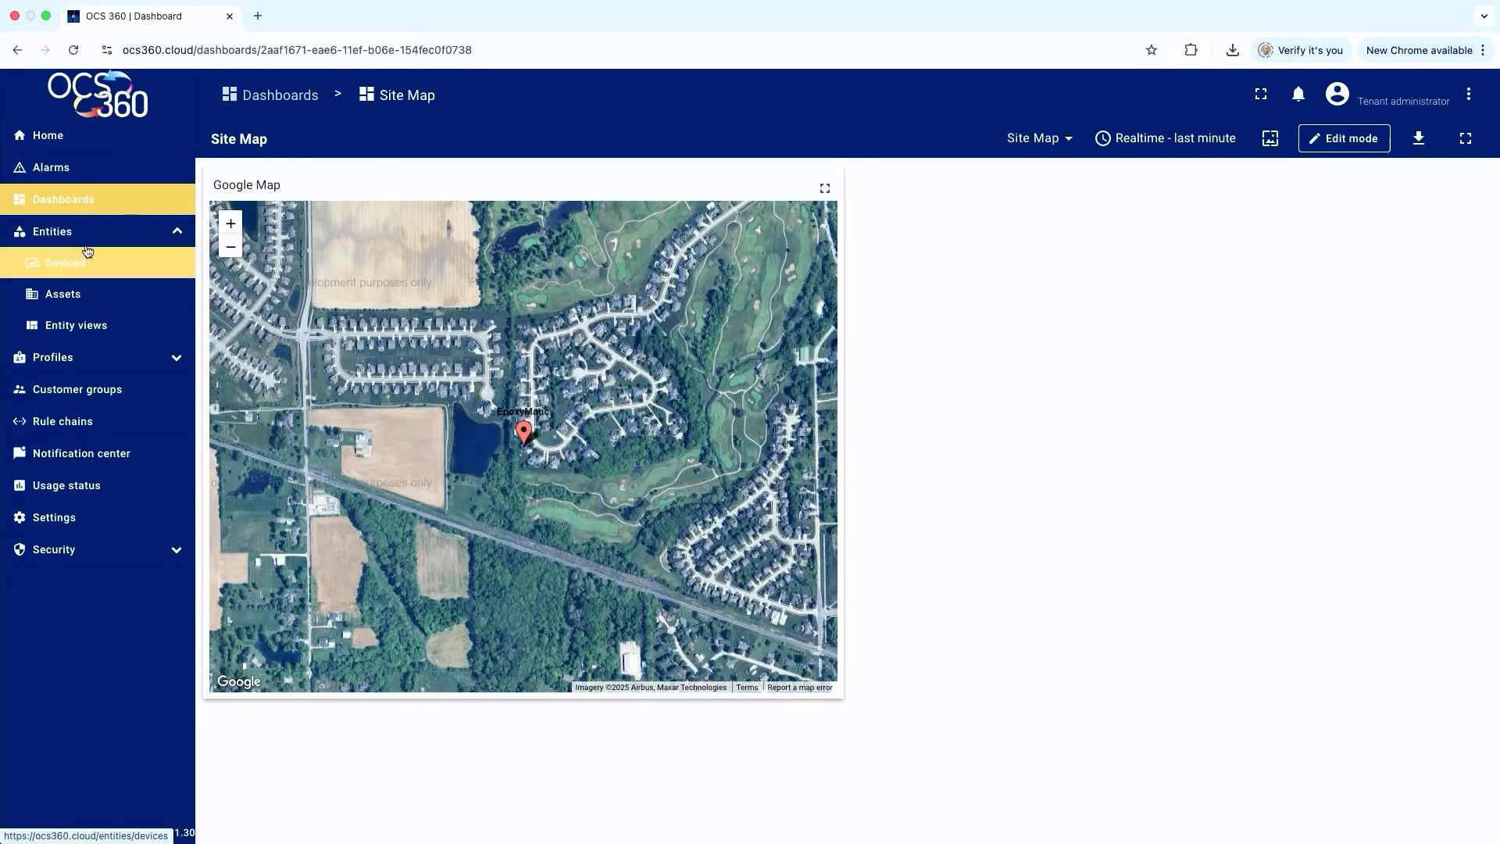
# Open the Gauges dashboard from the dashboards list for editing
pyautogui.click(83, 206)
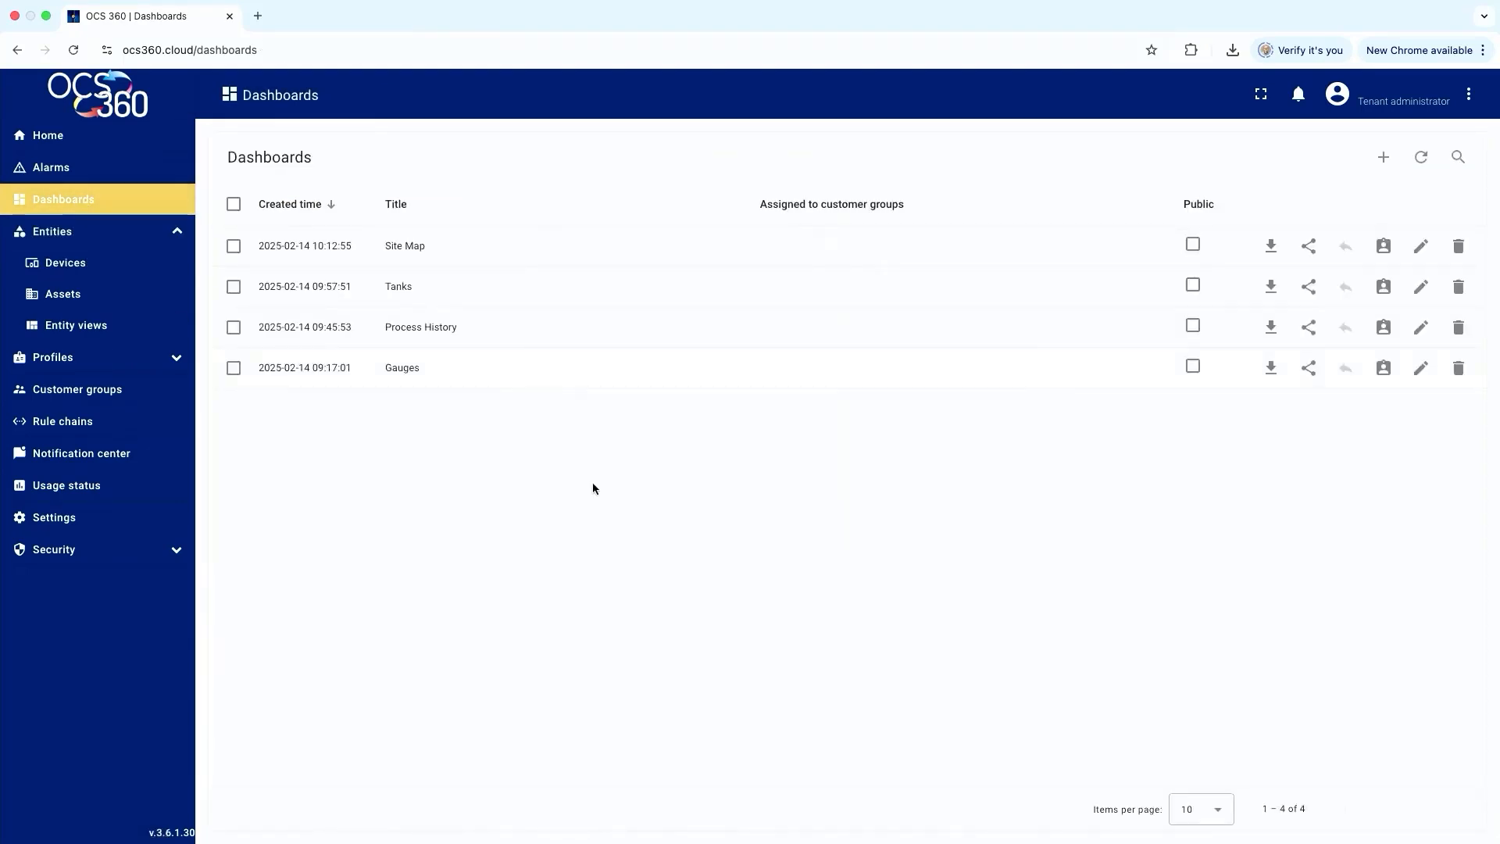
pyautogui.click(408, 369)
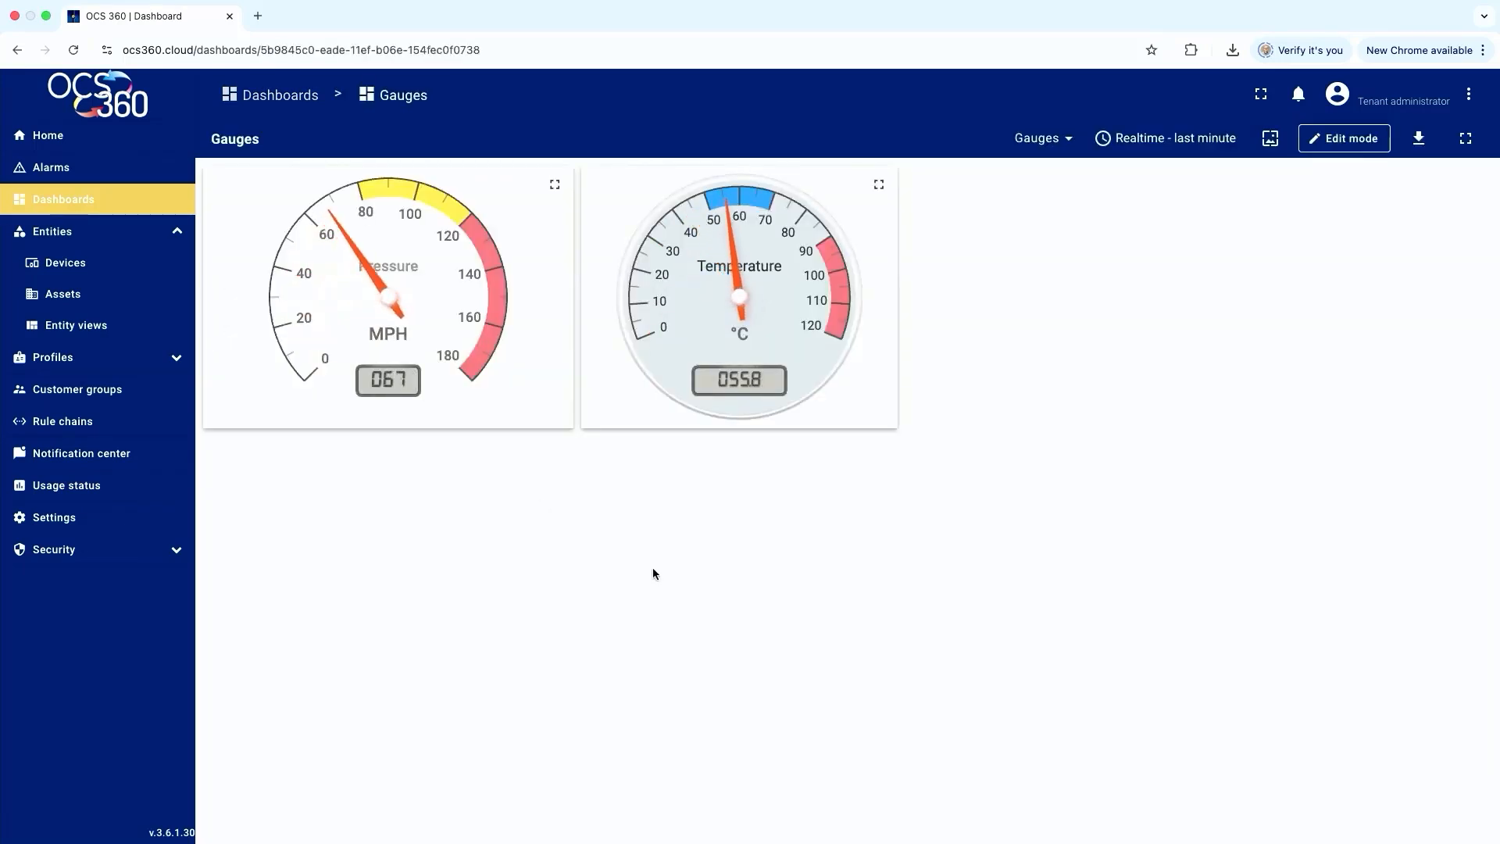
pyautogui.click(1339, 143)
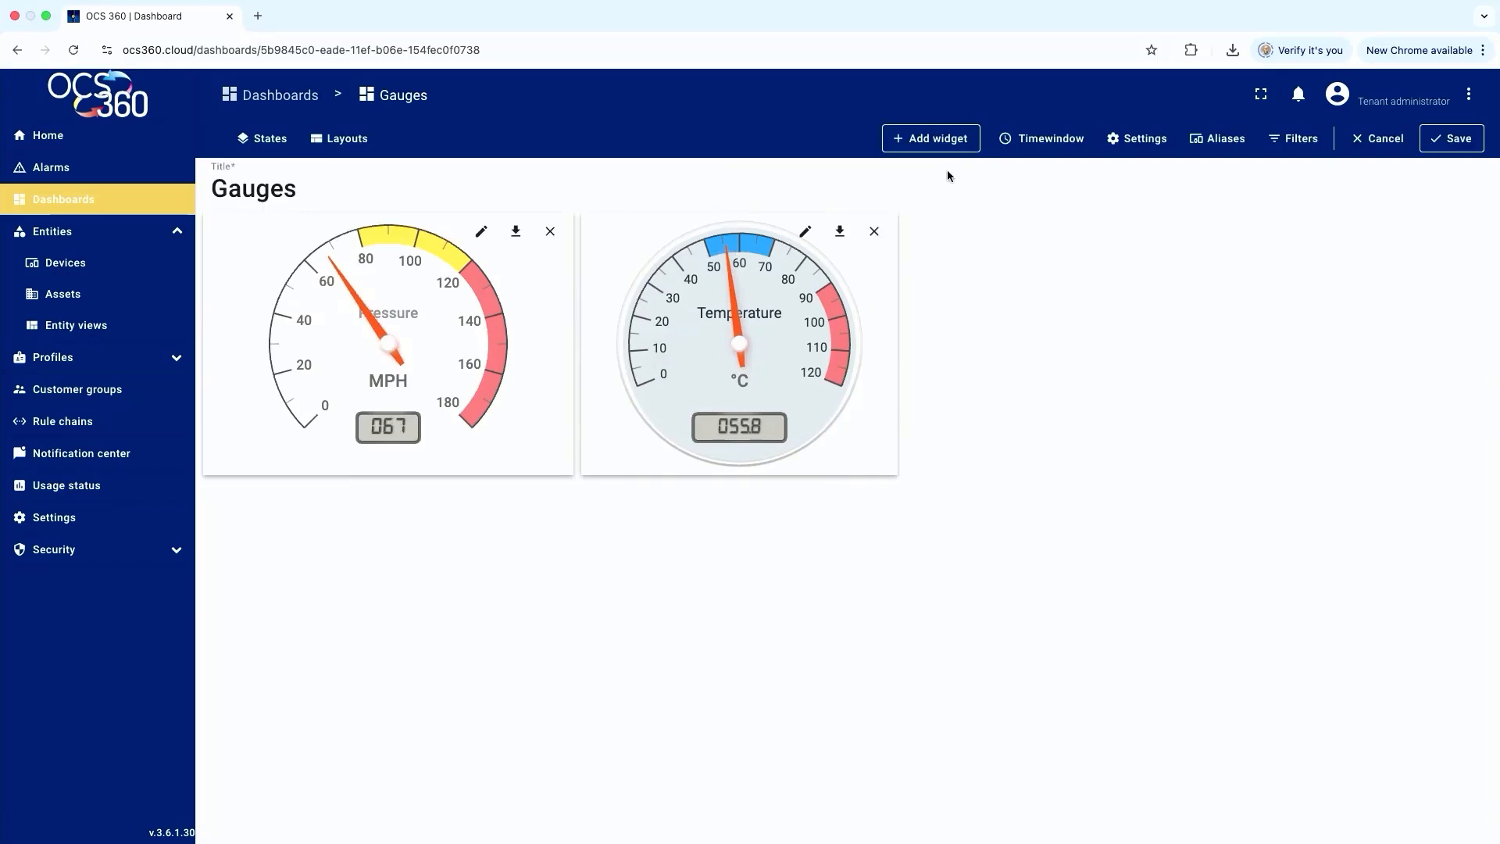
# Start a new Round switch widget from the Control widgets bundle with EpoxyMatic as the target device
pyautogui.click(941, 140)
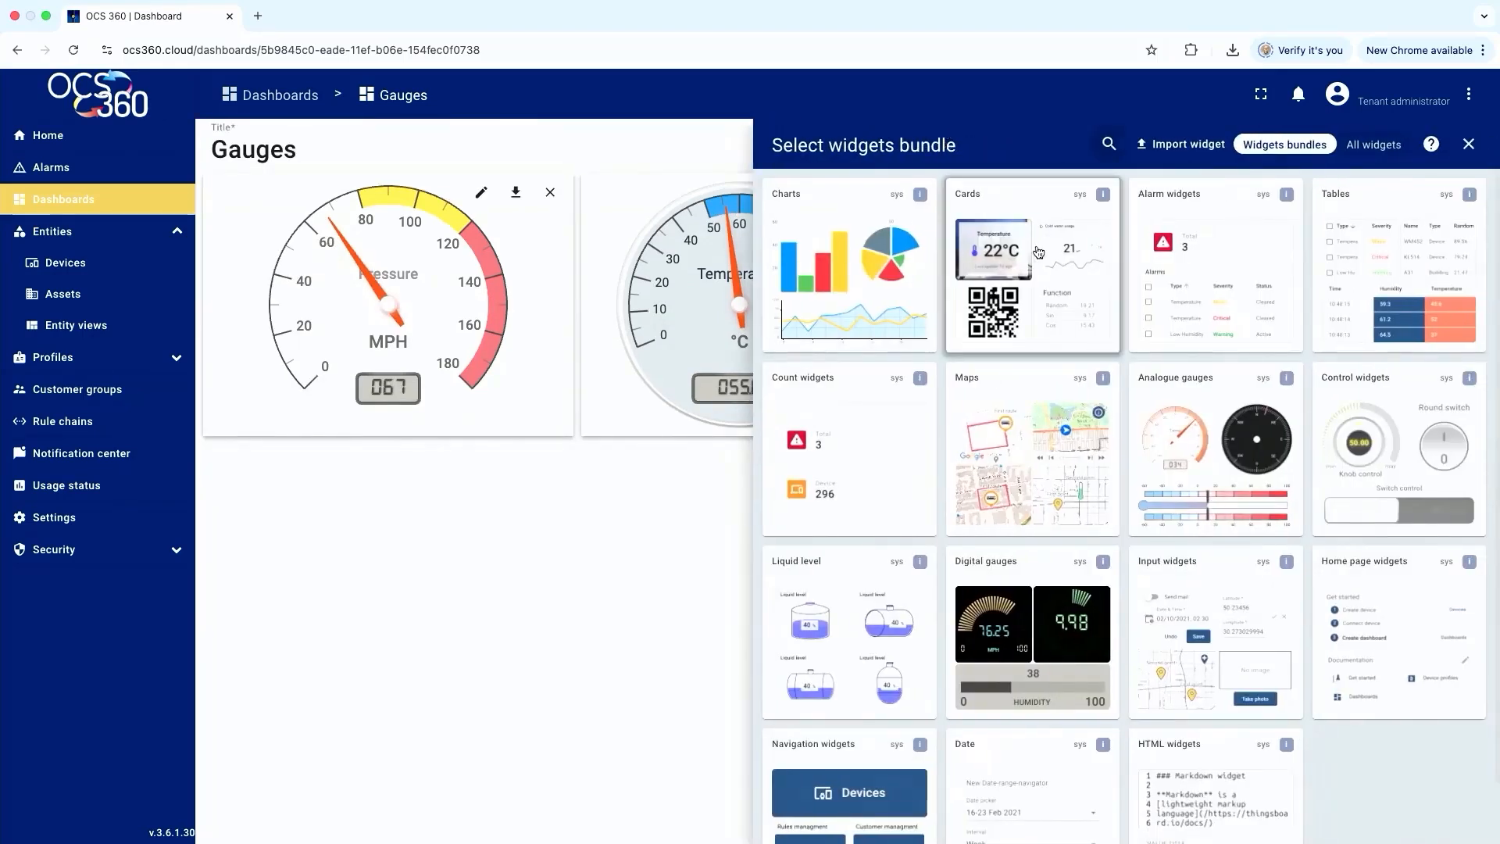
pyautogui.click(1380, 472)
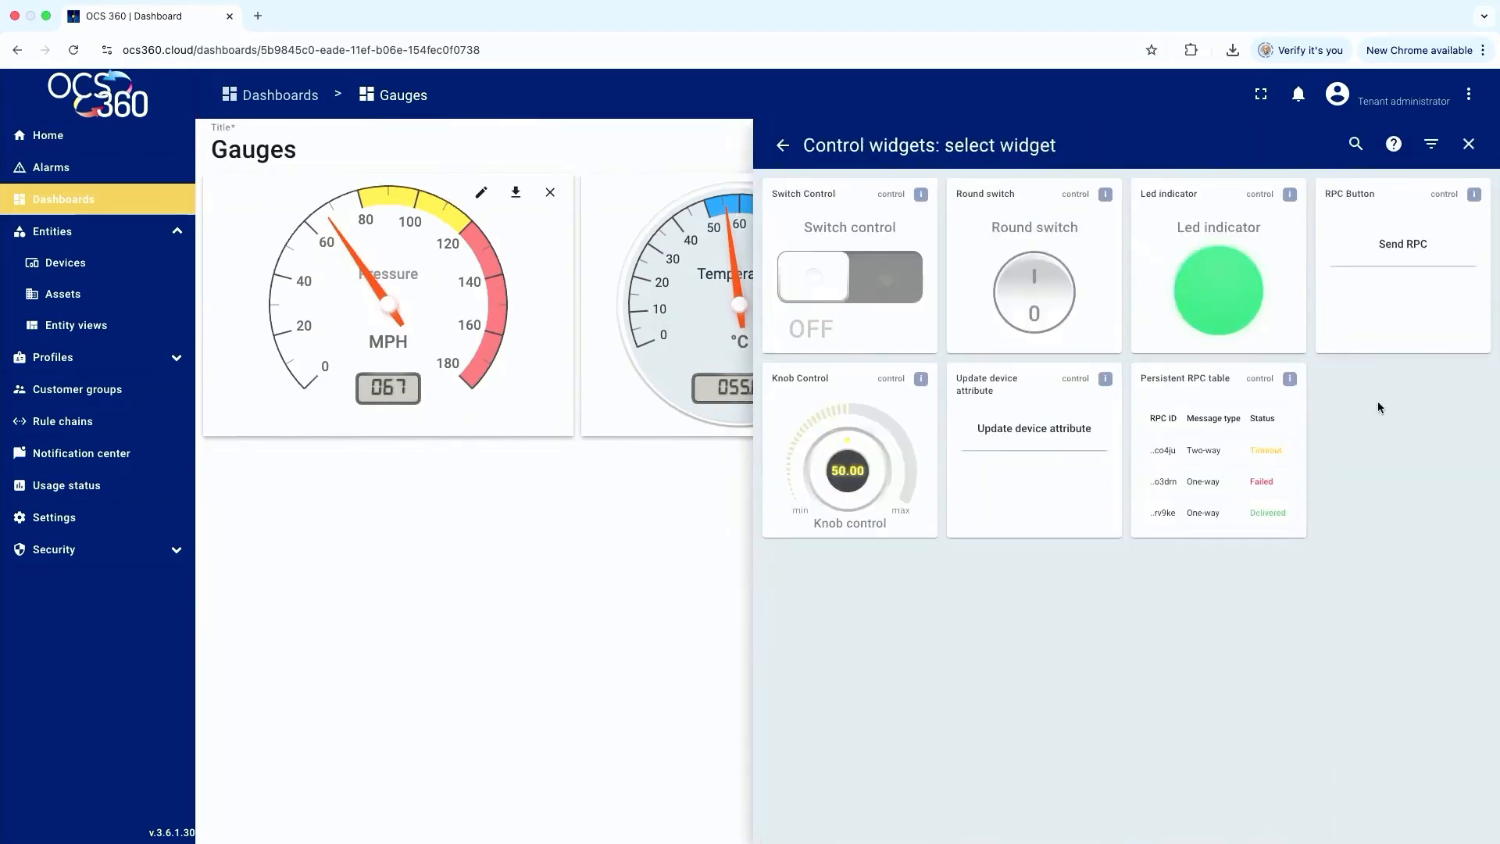
pyautogui.click(1110, 312)
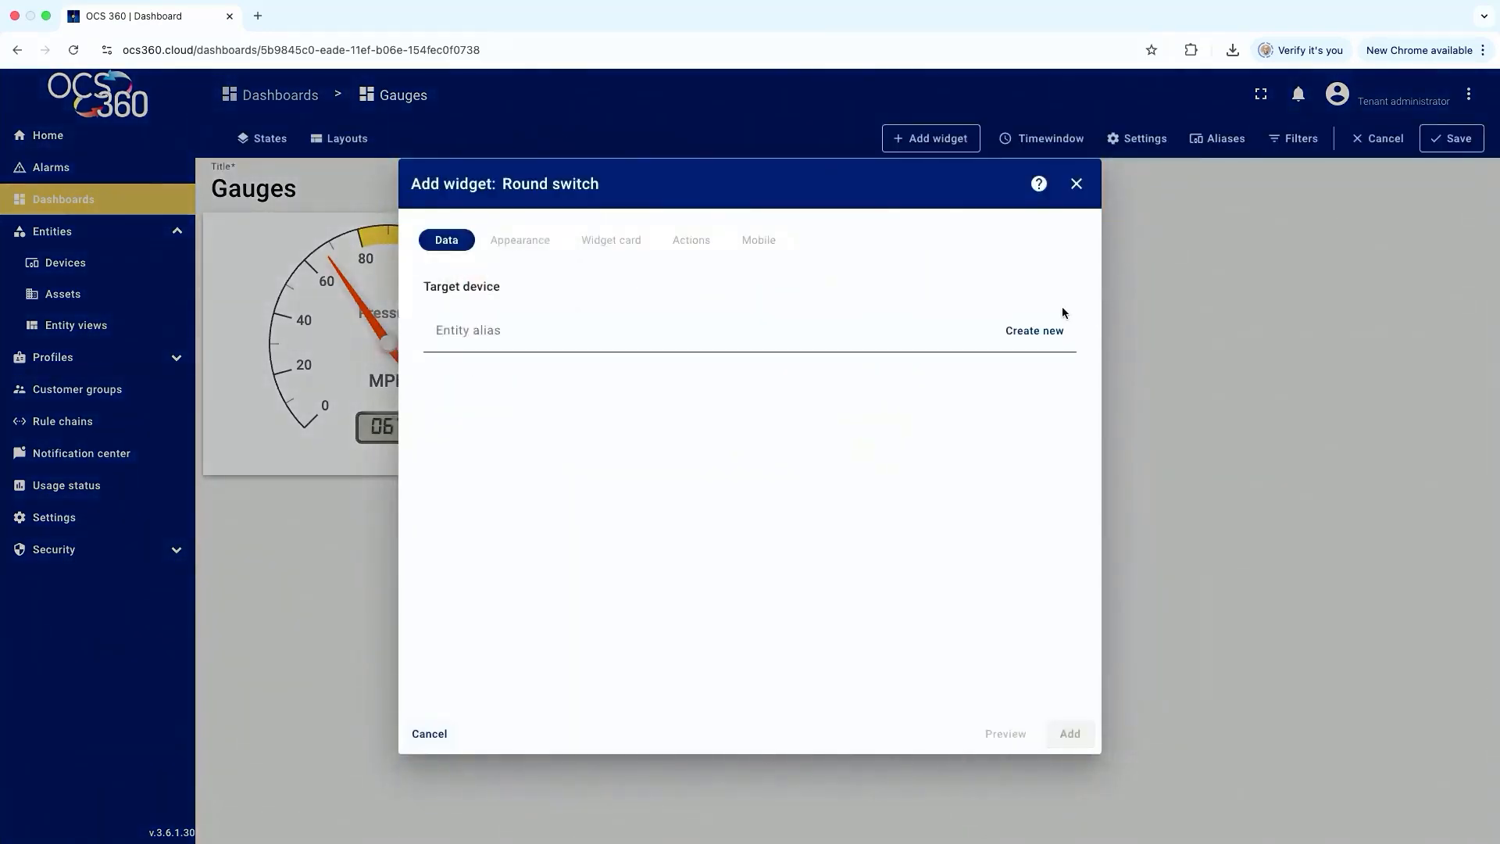
pyautogui.click(458, 331)
pyautogui.click(467, 379)
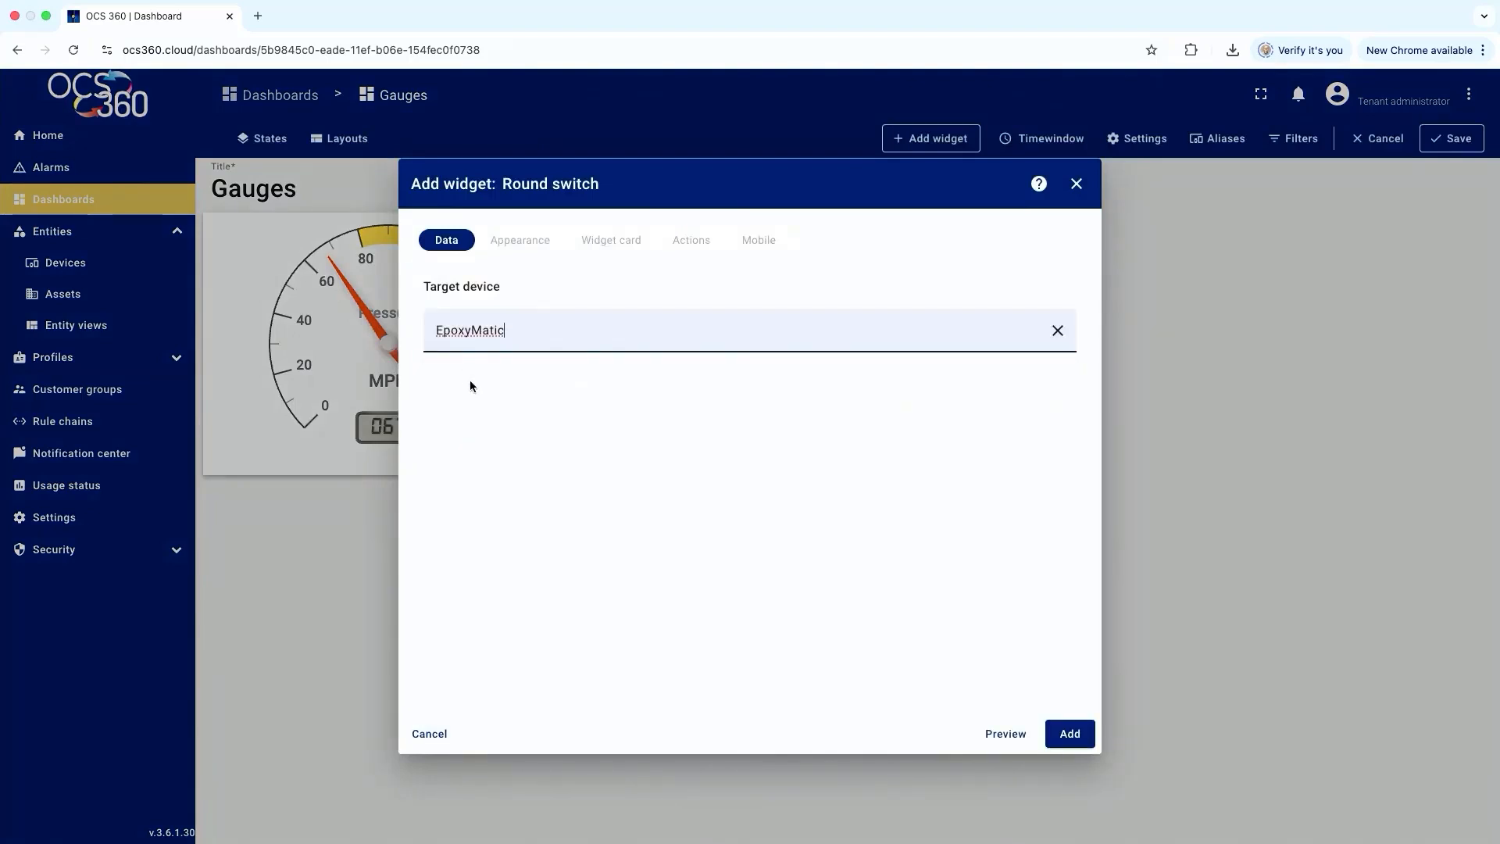
# Choose Machine_ON as the switch's device subscribed tag for retrieving its value, and title the switch "Machine ON"
pyautogui.click(518, 242)
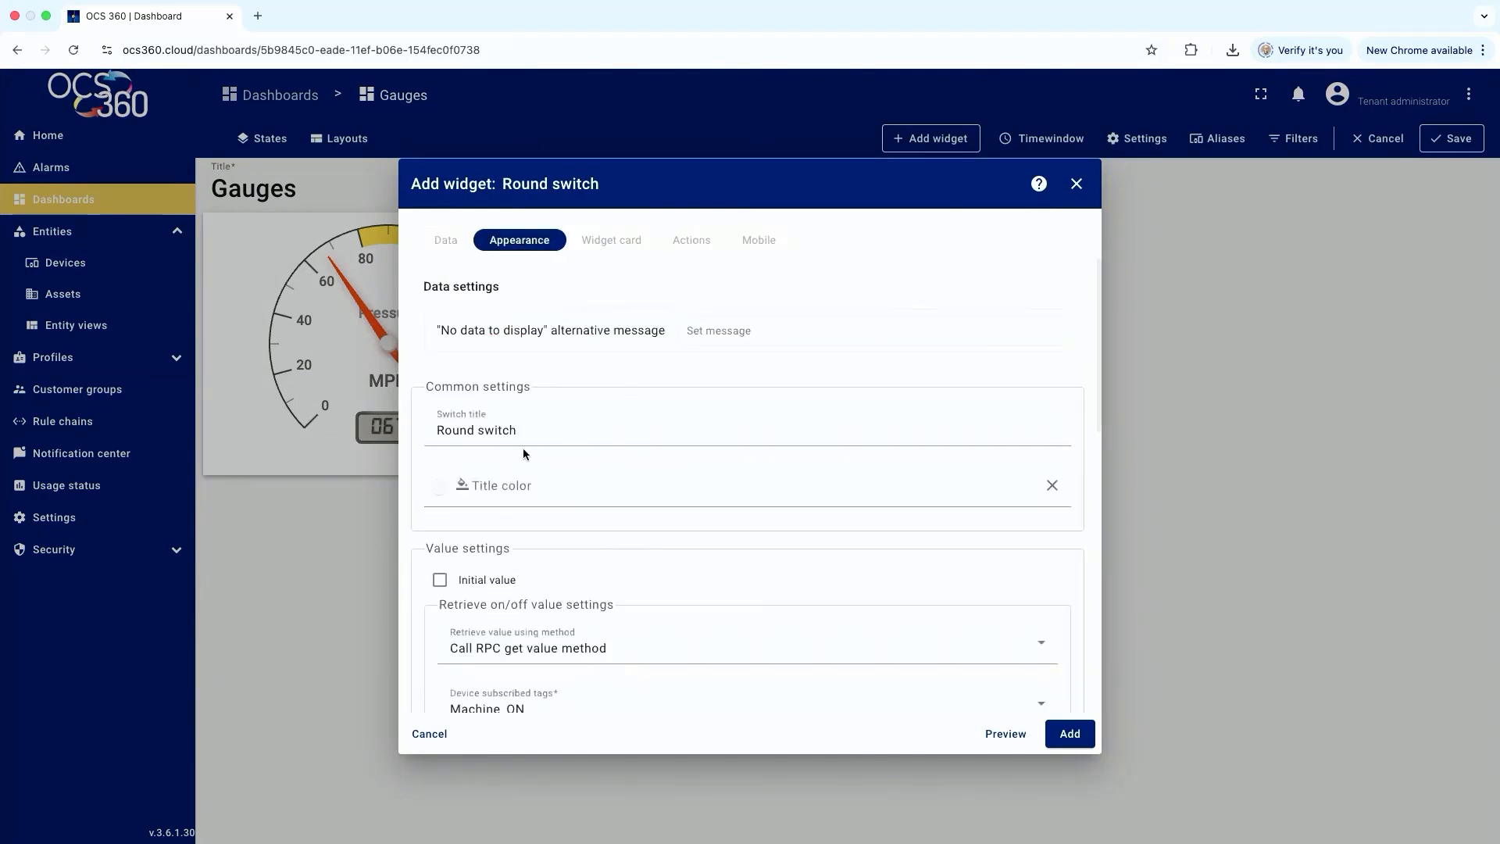
pyautogui.scroll(-1, 613, 542)
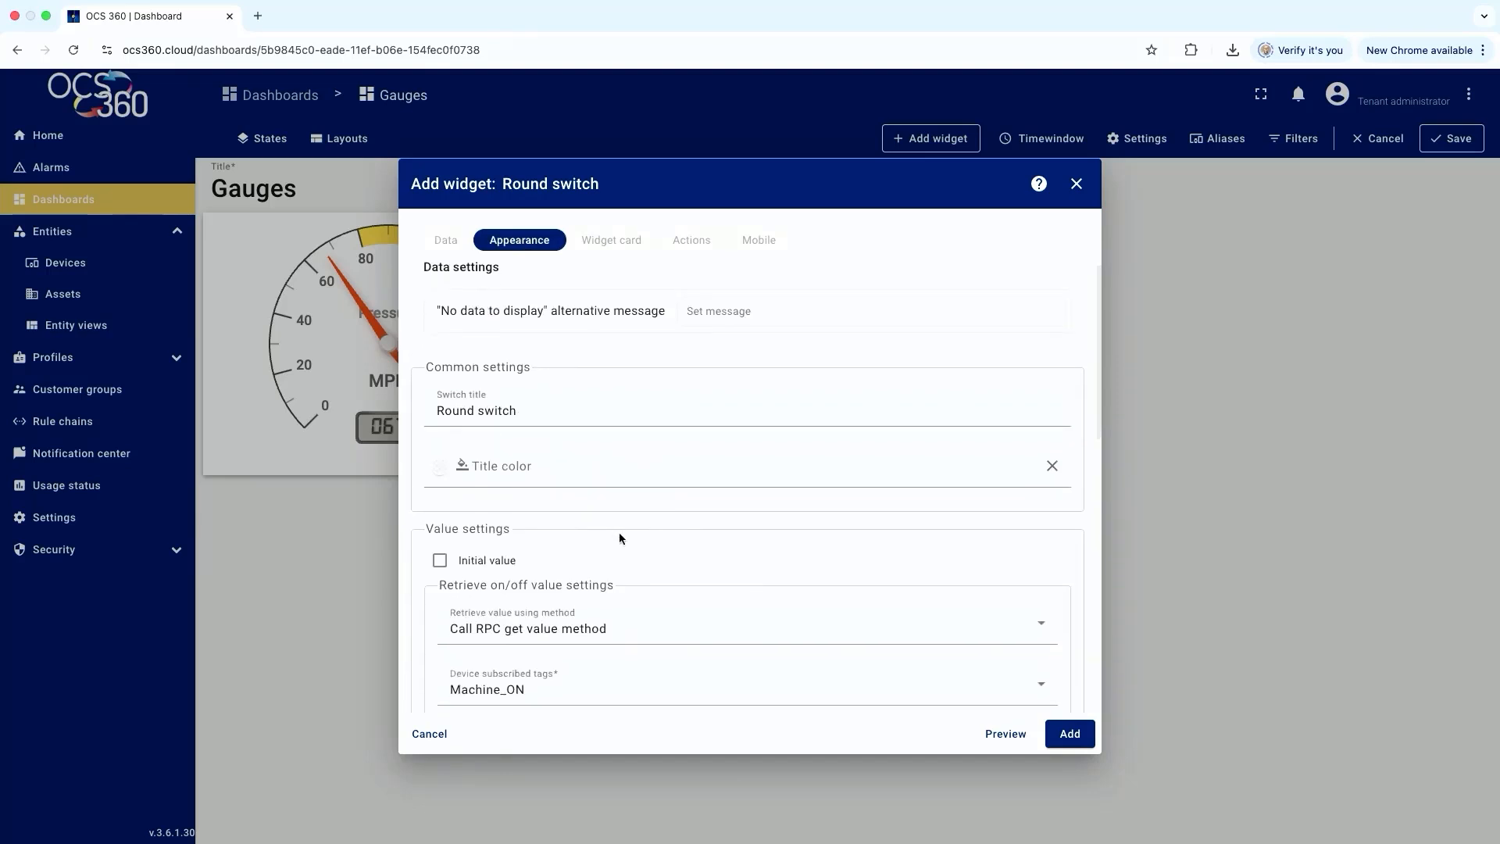
pyautogui.scroll(-2, 598, 637)
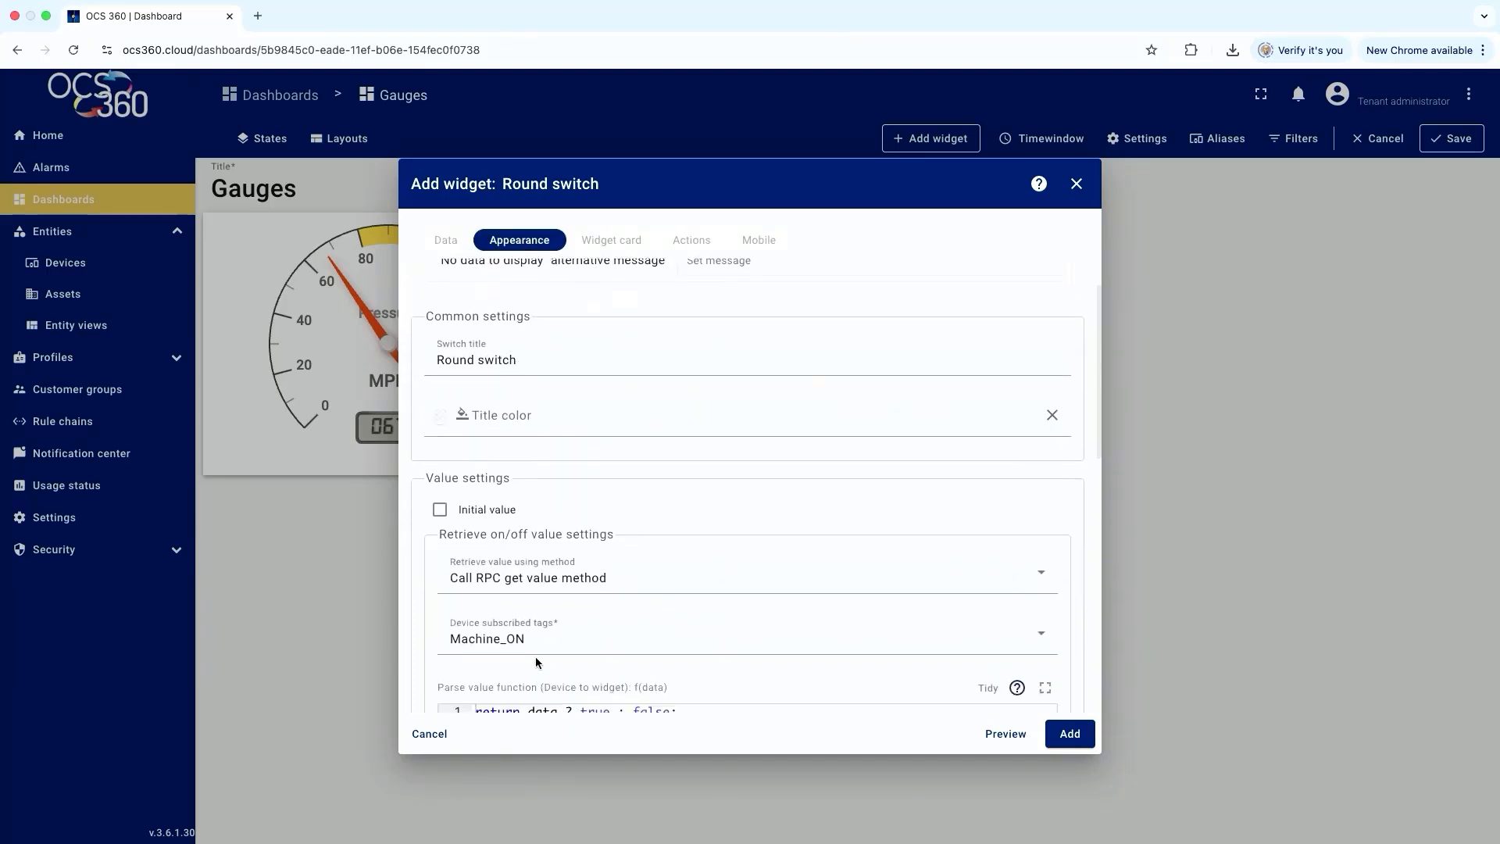
pyautogui.click(519, 644)
pyautogui.click(511, 669)
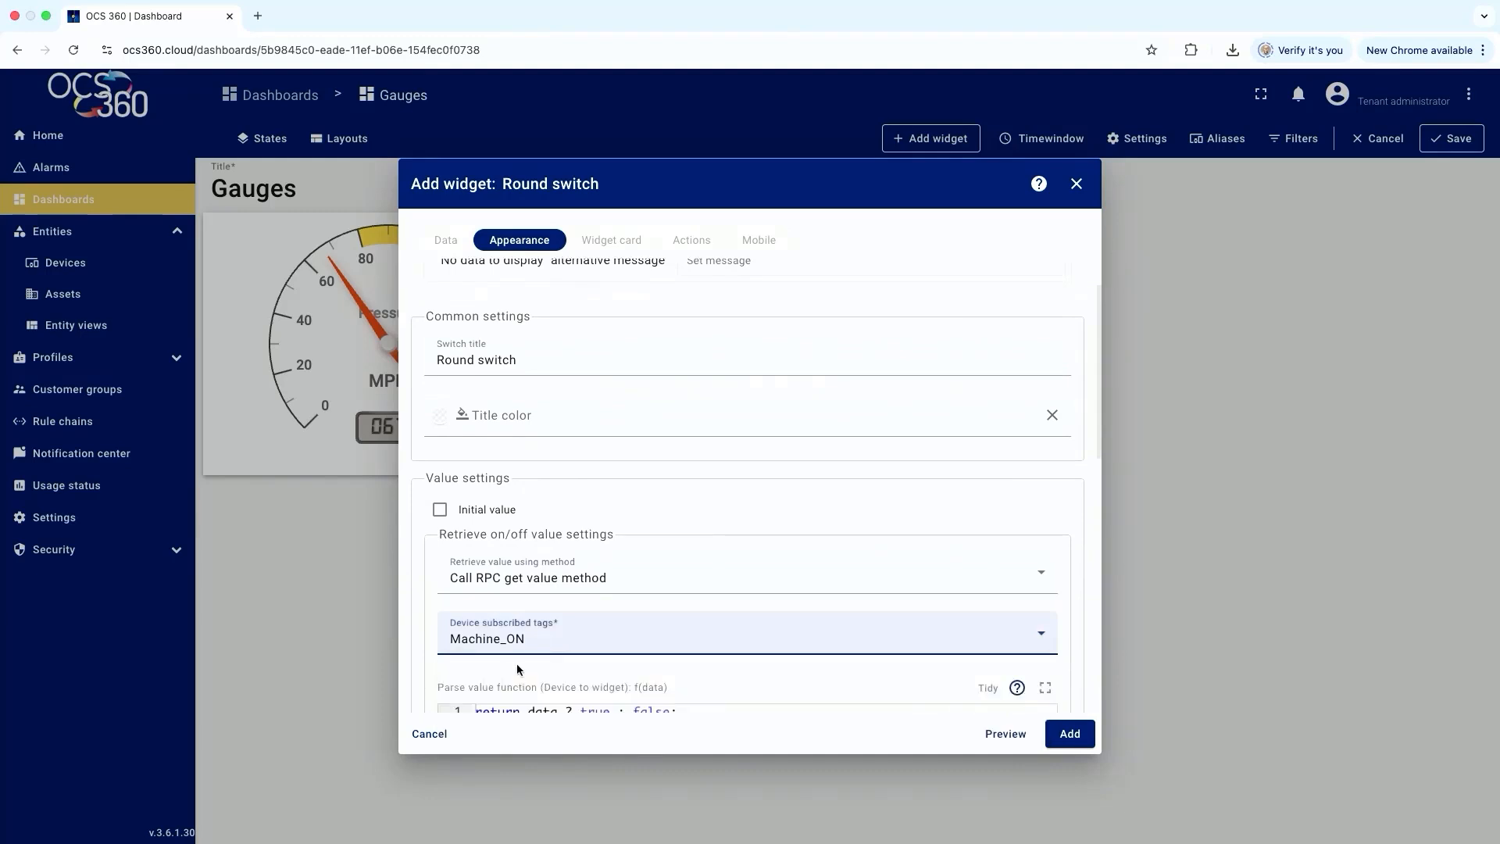
pyautogui.scroll(3, 551, 648)
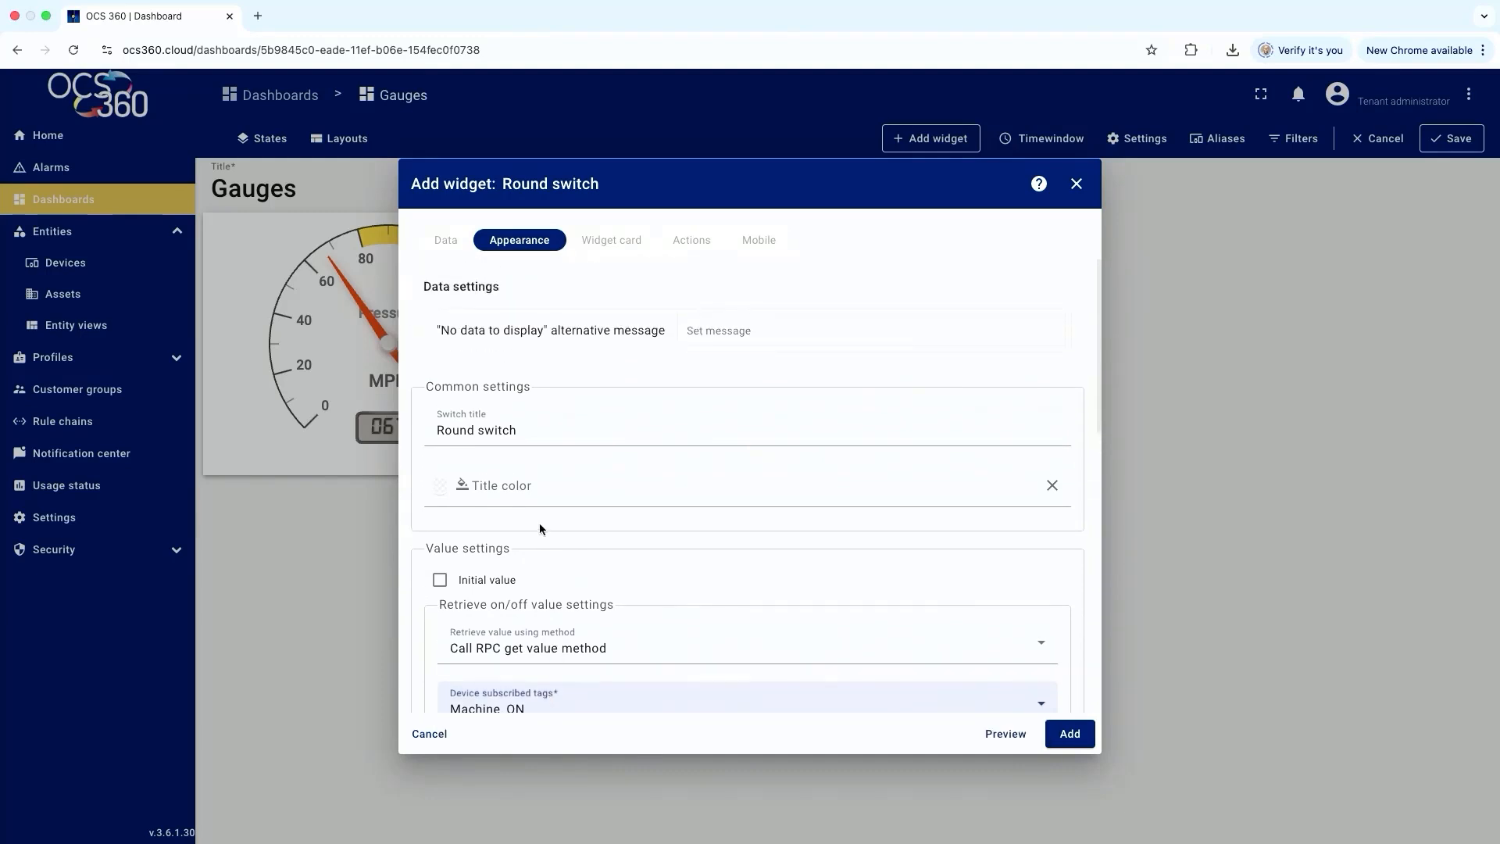
pyautogui.moveTo(530, 429); pyautogui.dragTo(407, 419)
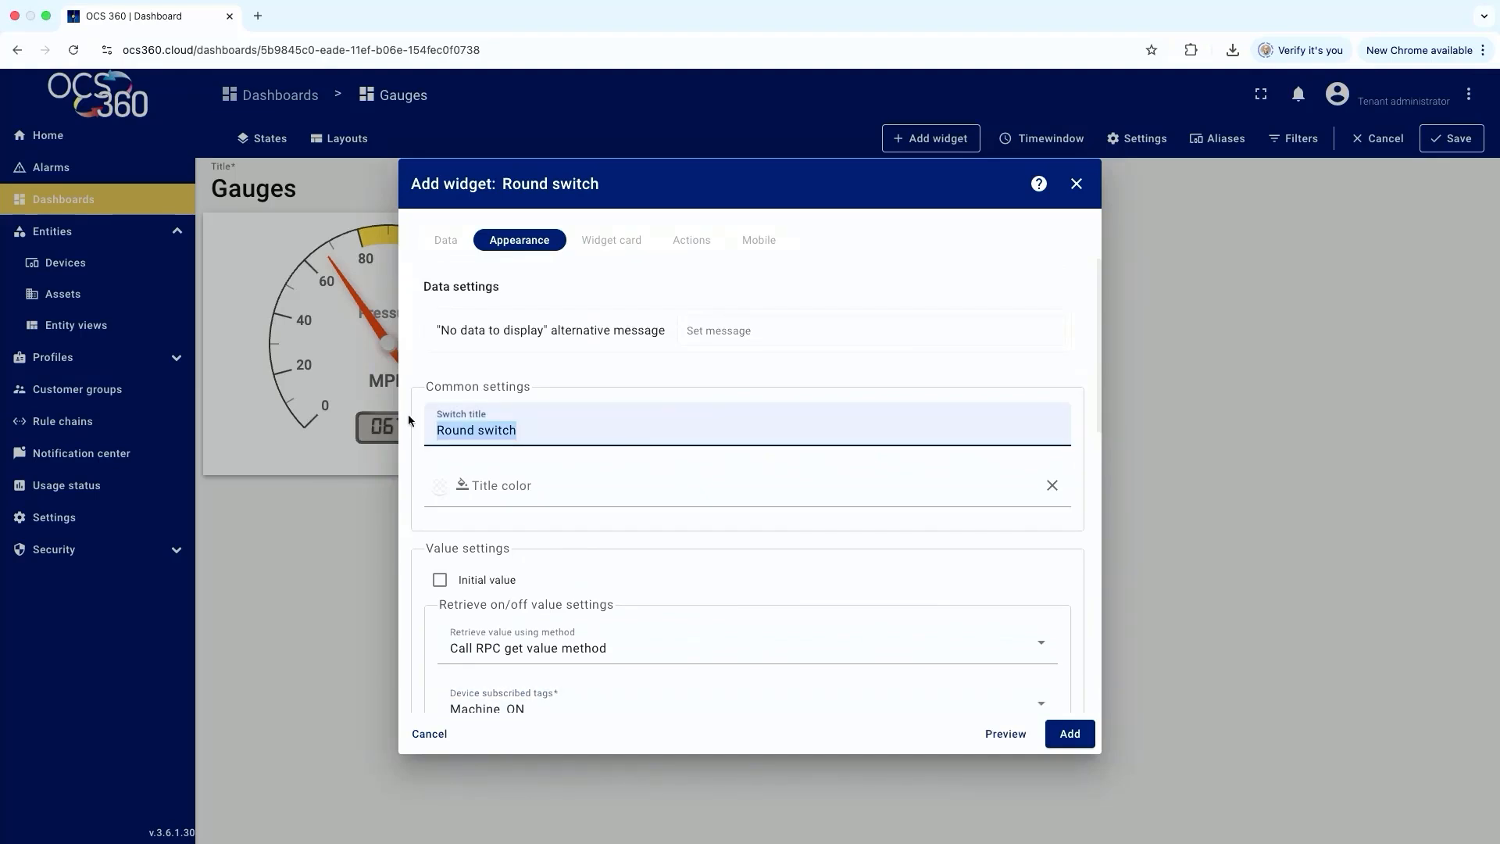
pyautogui.write('Machine ON')
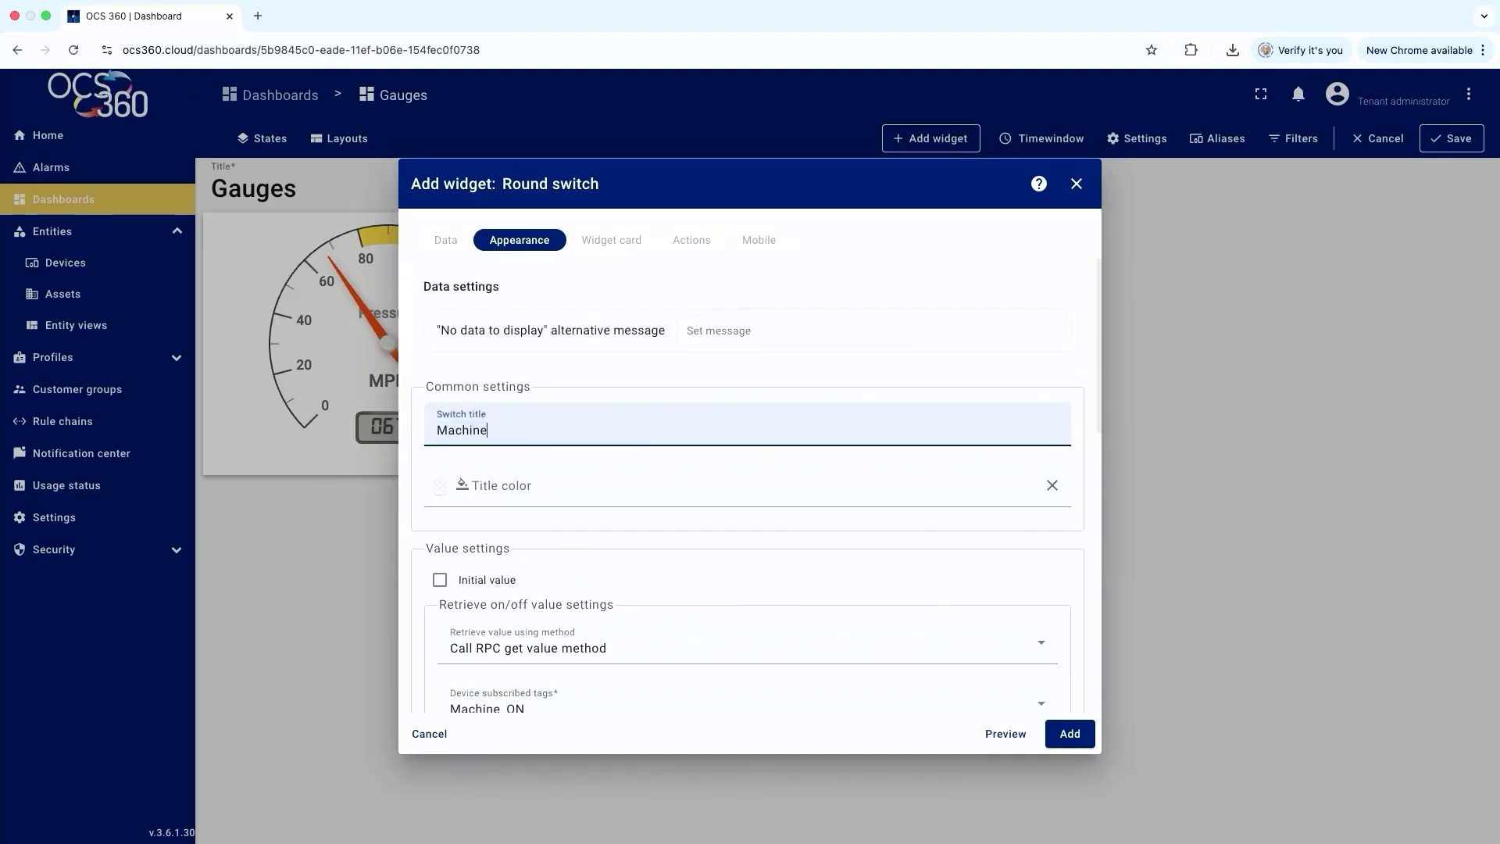
# Add the switch to the dashboard beside the Temperature gauge, enlarged to match the gauge's height, and save
pyautogui.click(1065, 732)
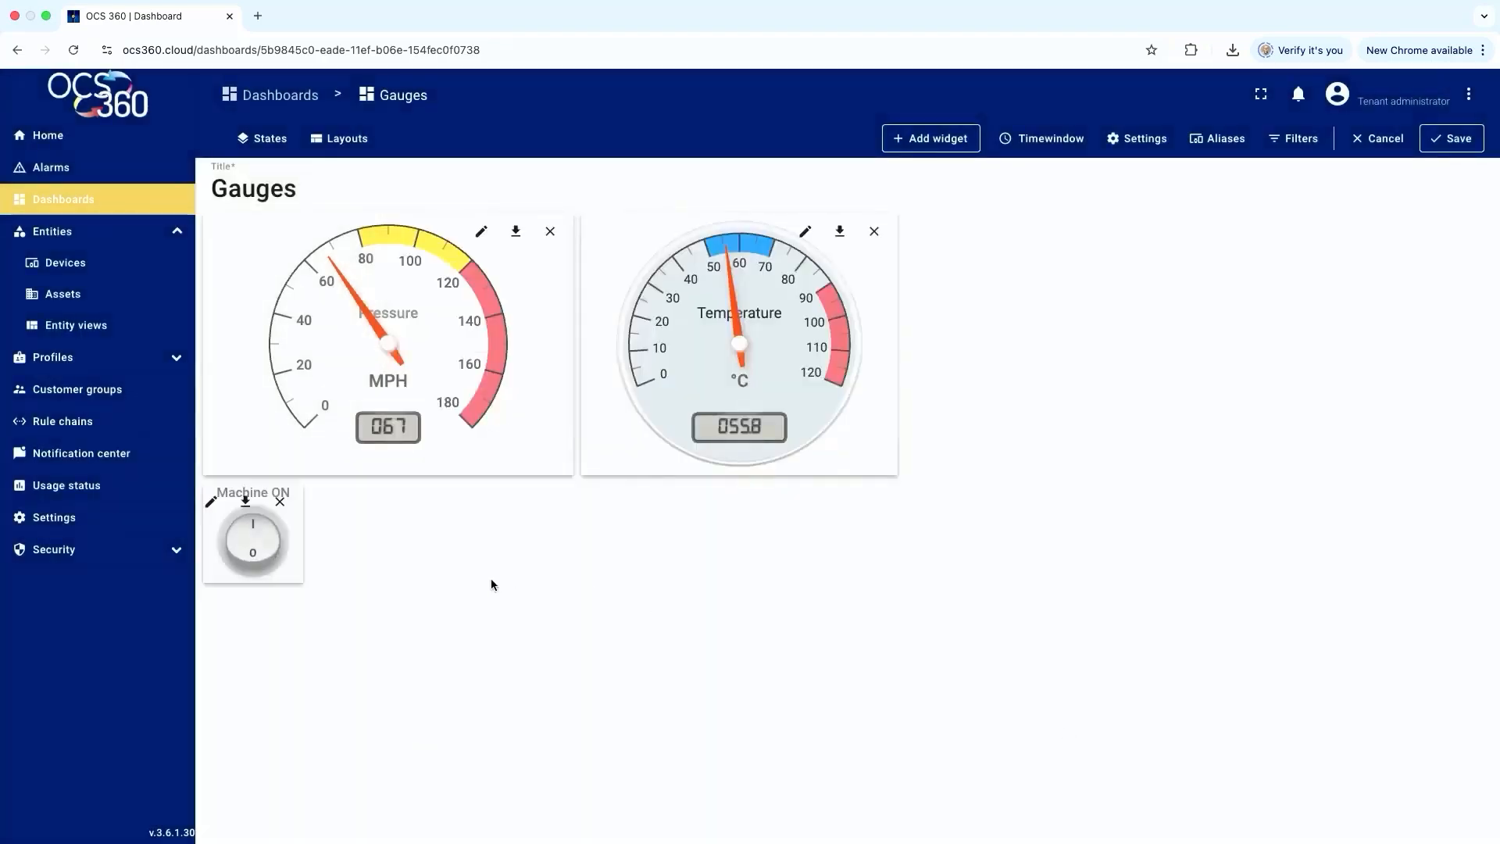
pyautogui.moveTo(266, 546); pyautogui.dragTo(1165, 475)
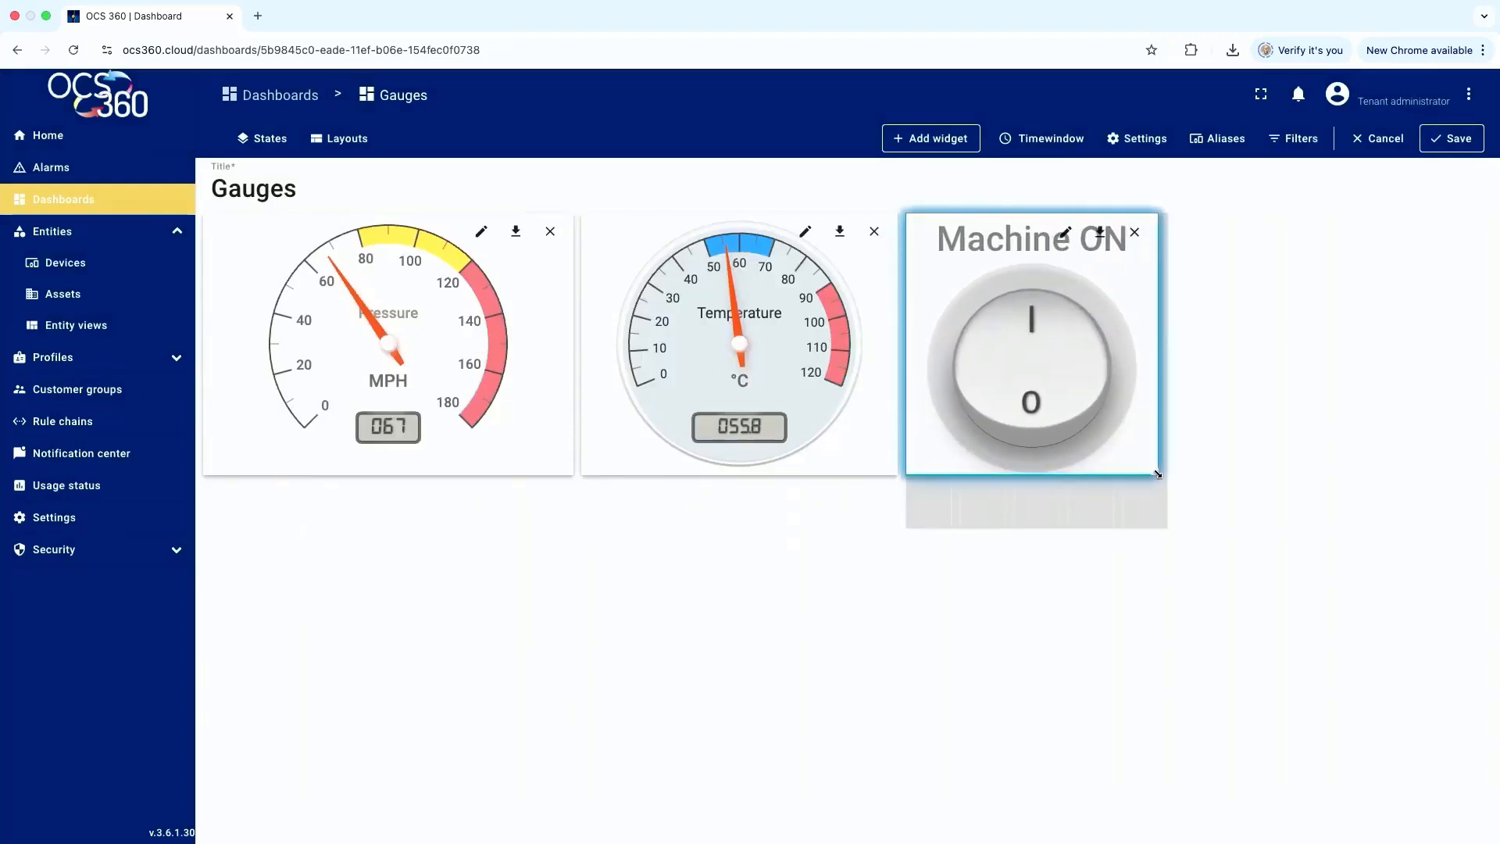
pyautogui.click(1456, 139)
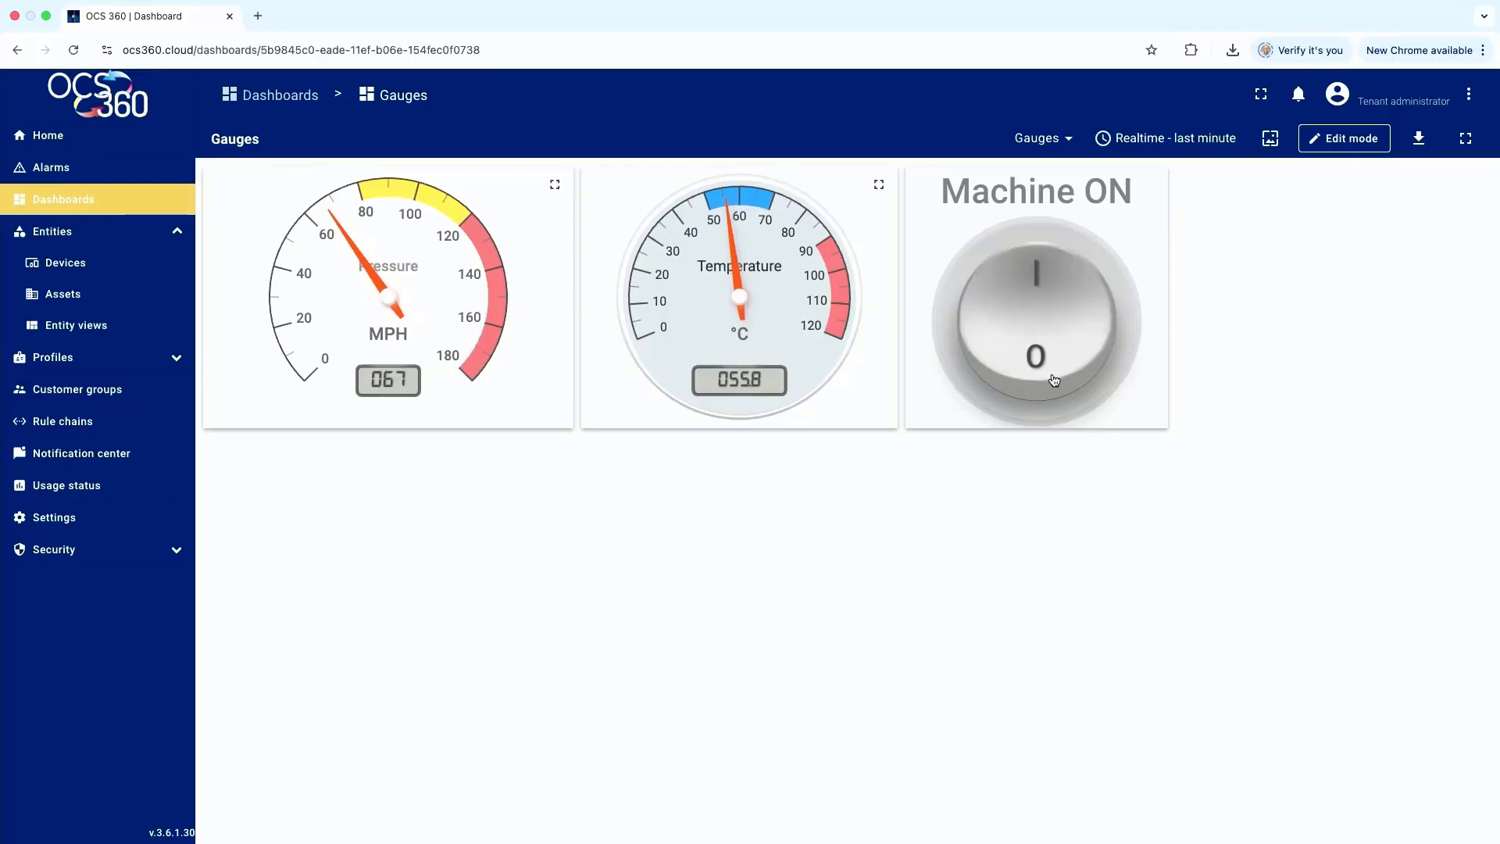
# Toggle the Machine ON switch twice to test control of the machine
pyautogui.click(1045, 375)
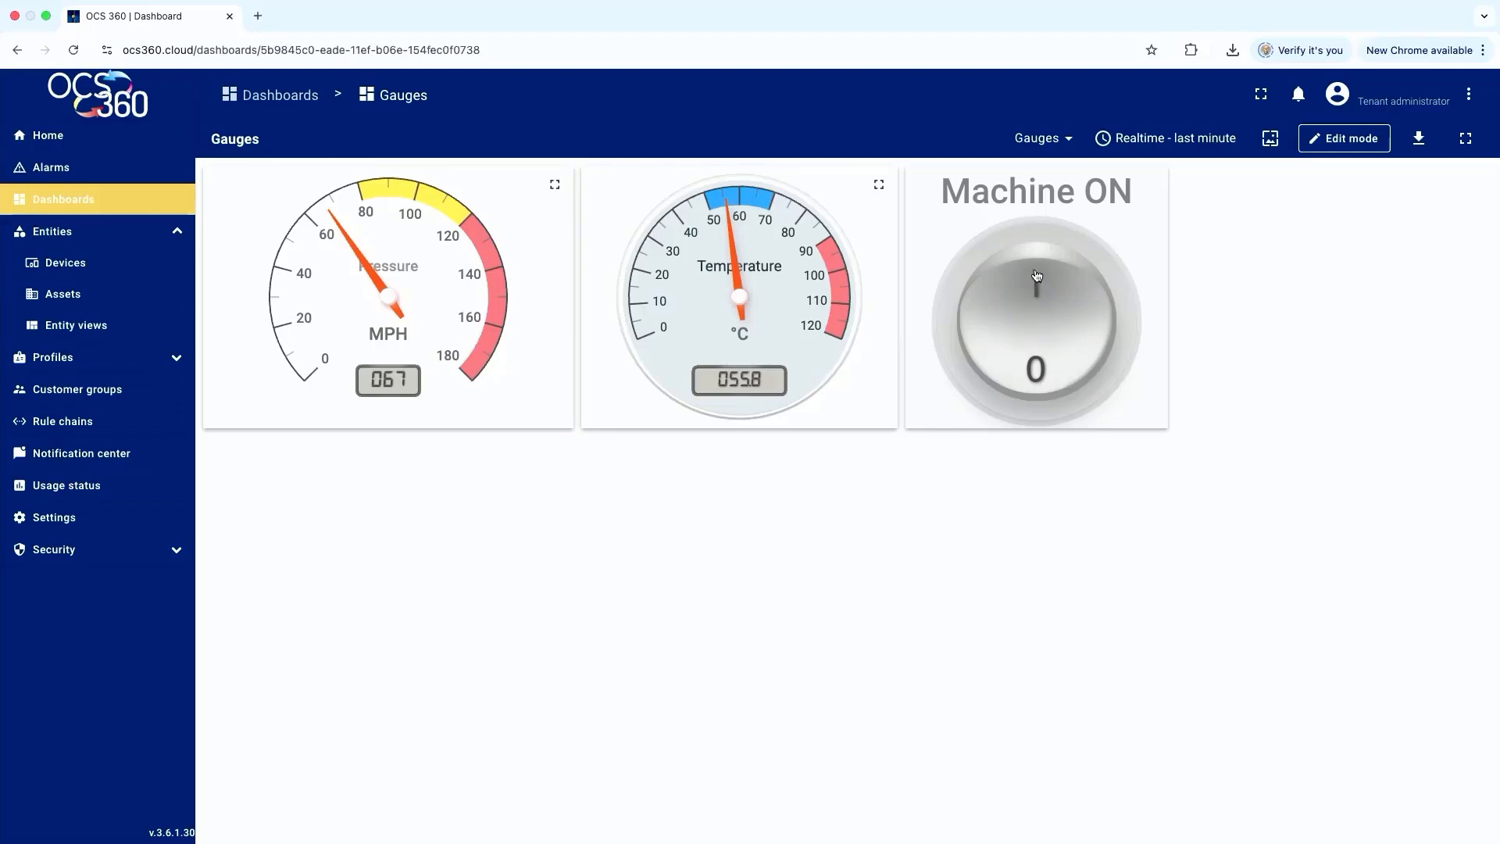
pyautogui.click(1044, 268)
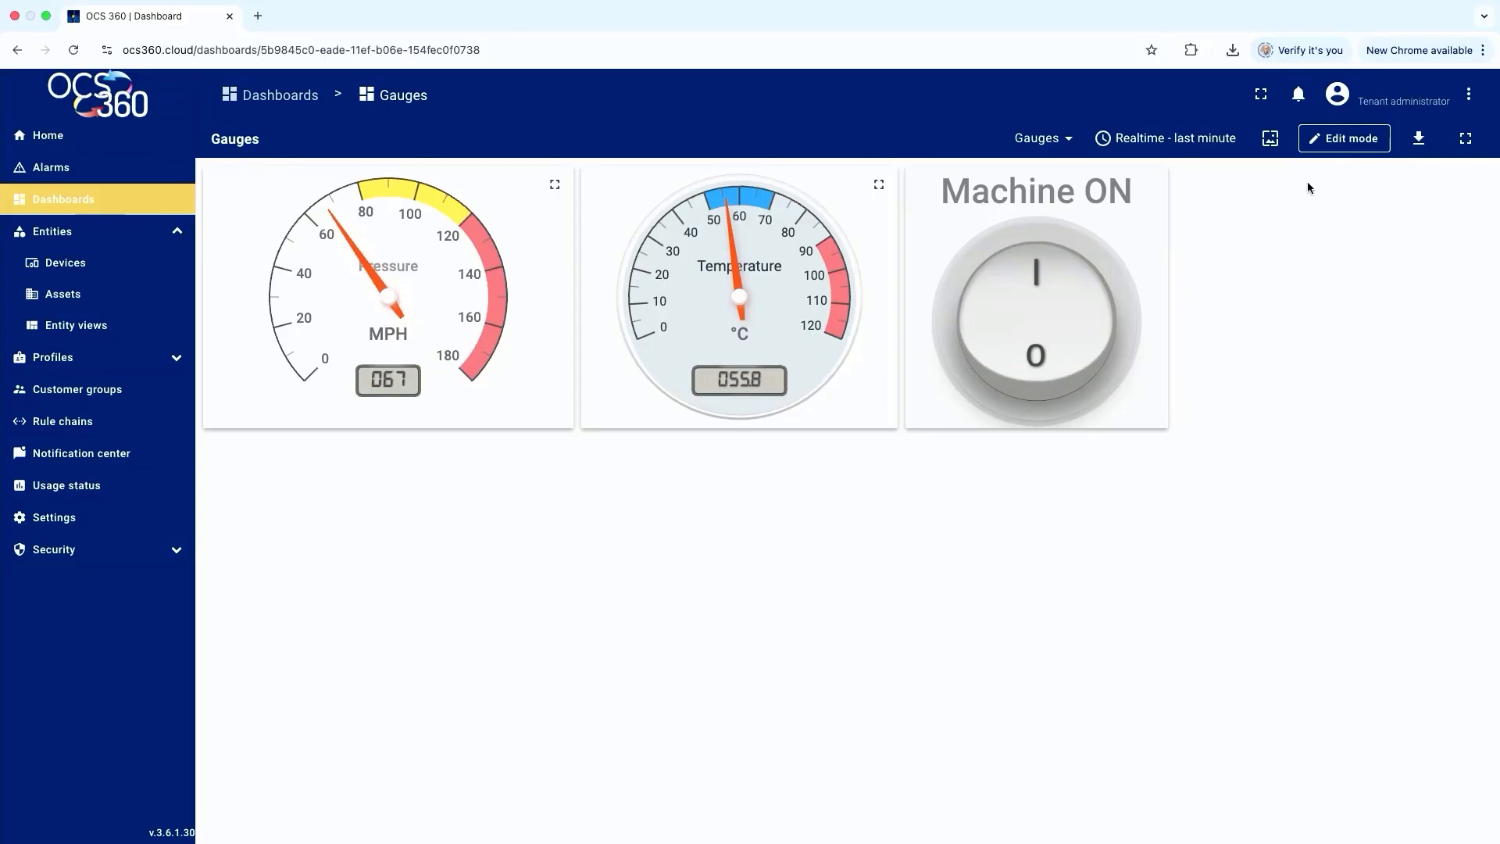
# Start a Knob Control widget from the Control widgets bundle on the Gauges dashboard, with EpoxyMatic as the target device
pyautogui.click(1340, 141)
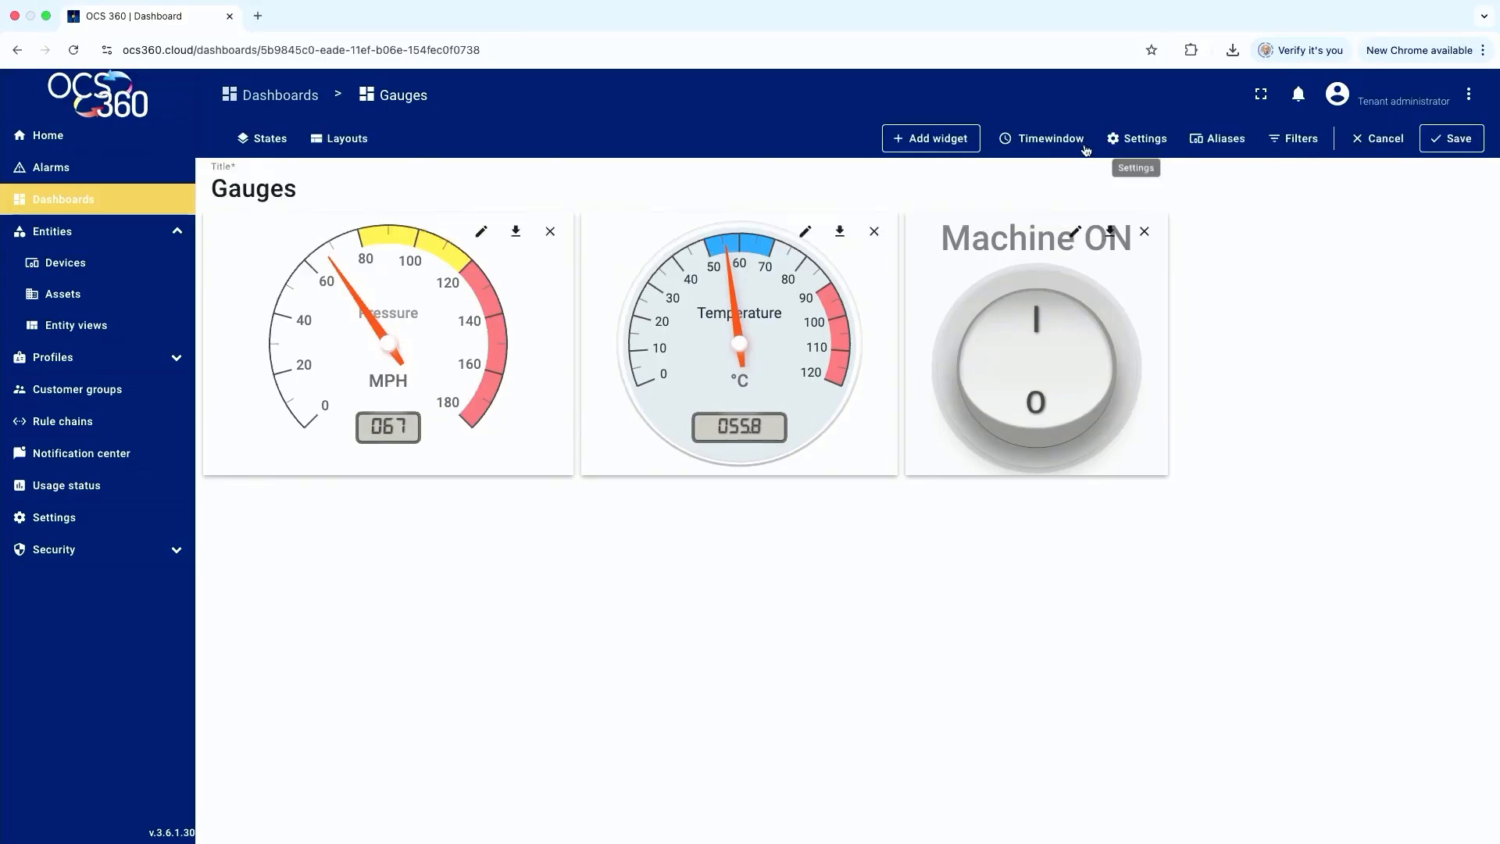
pyautogui.click(945, 139)
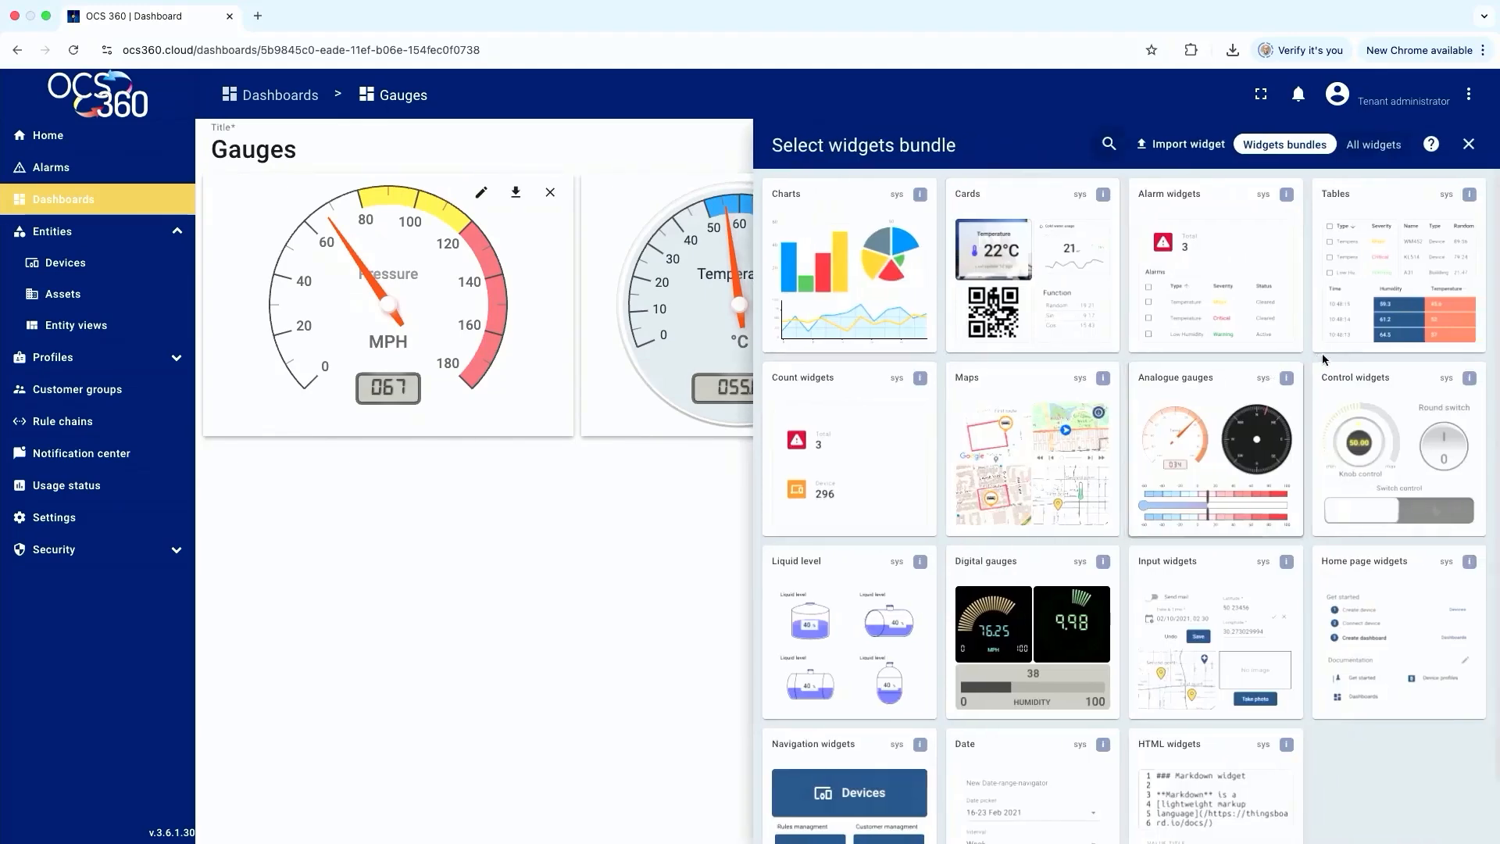
pyautogui.click(1378, 390)
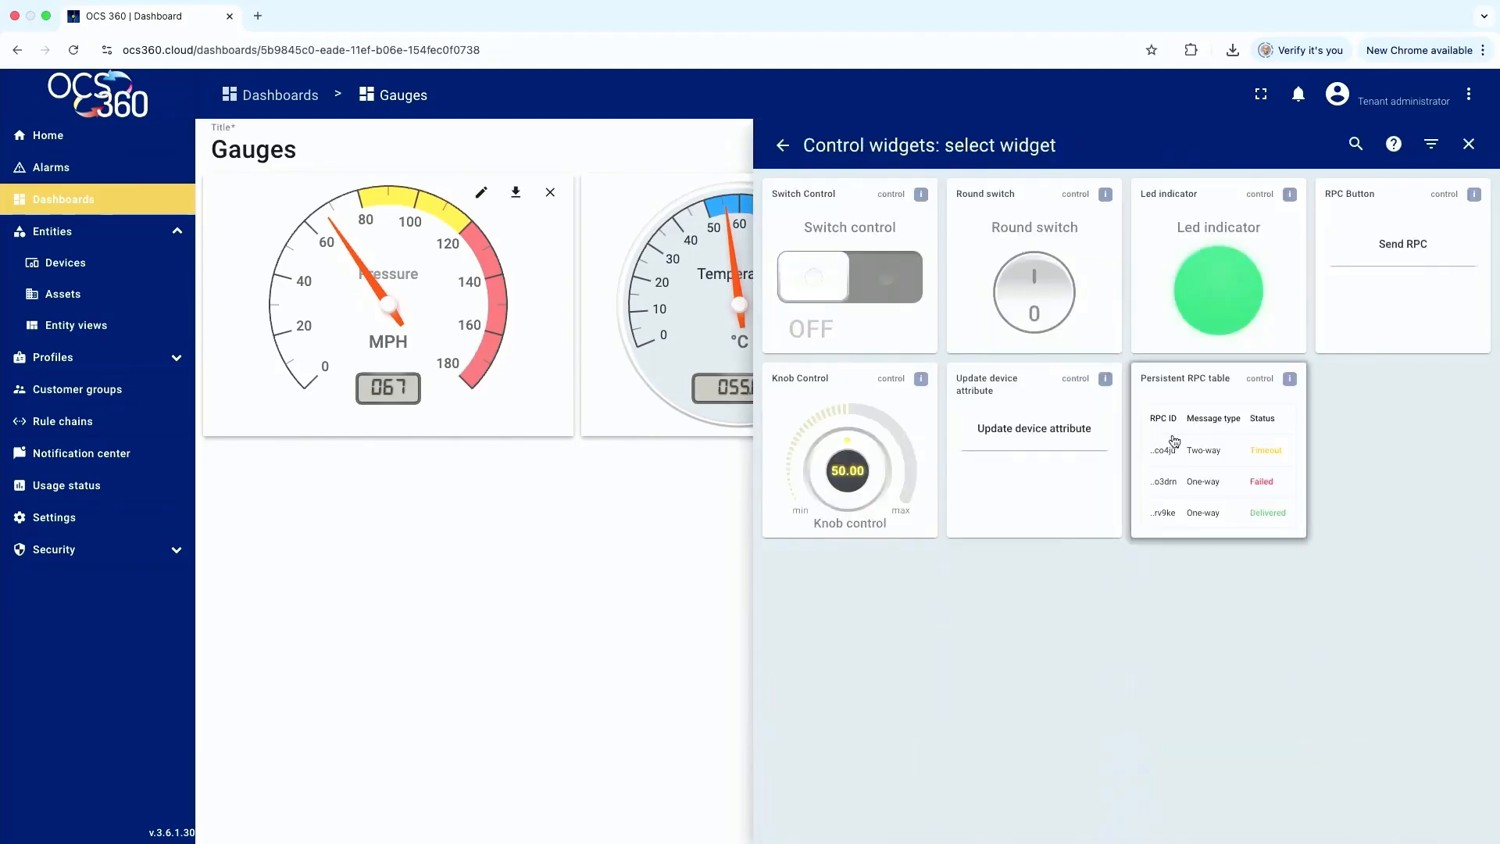
pyautogui.click(872, 484)
pyautogui.click(483, 330)
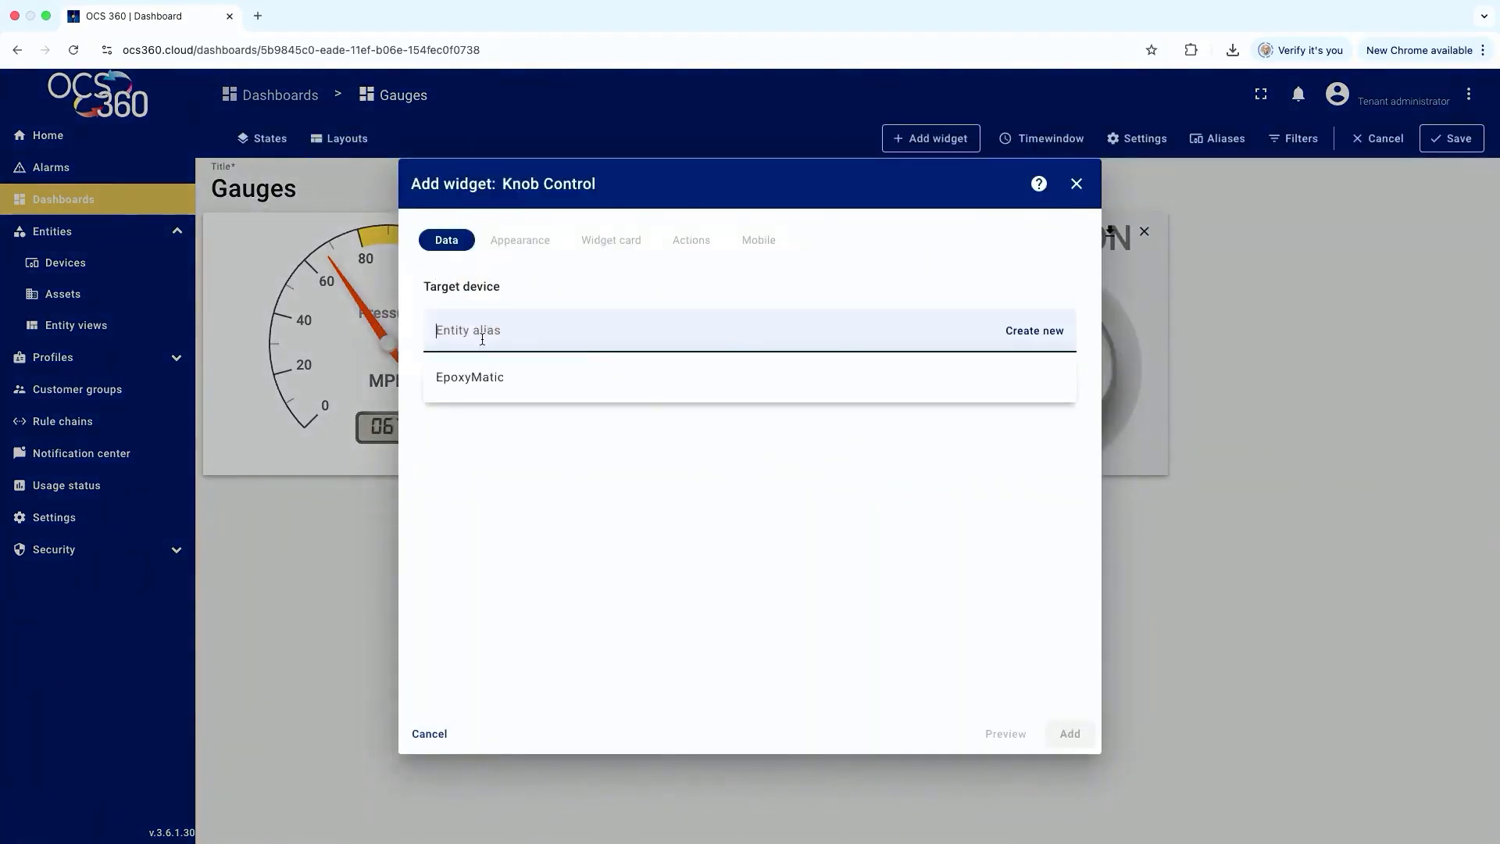
pyautogui.click(478, 389)
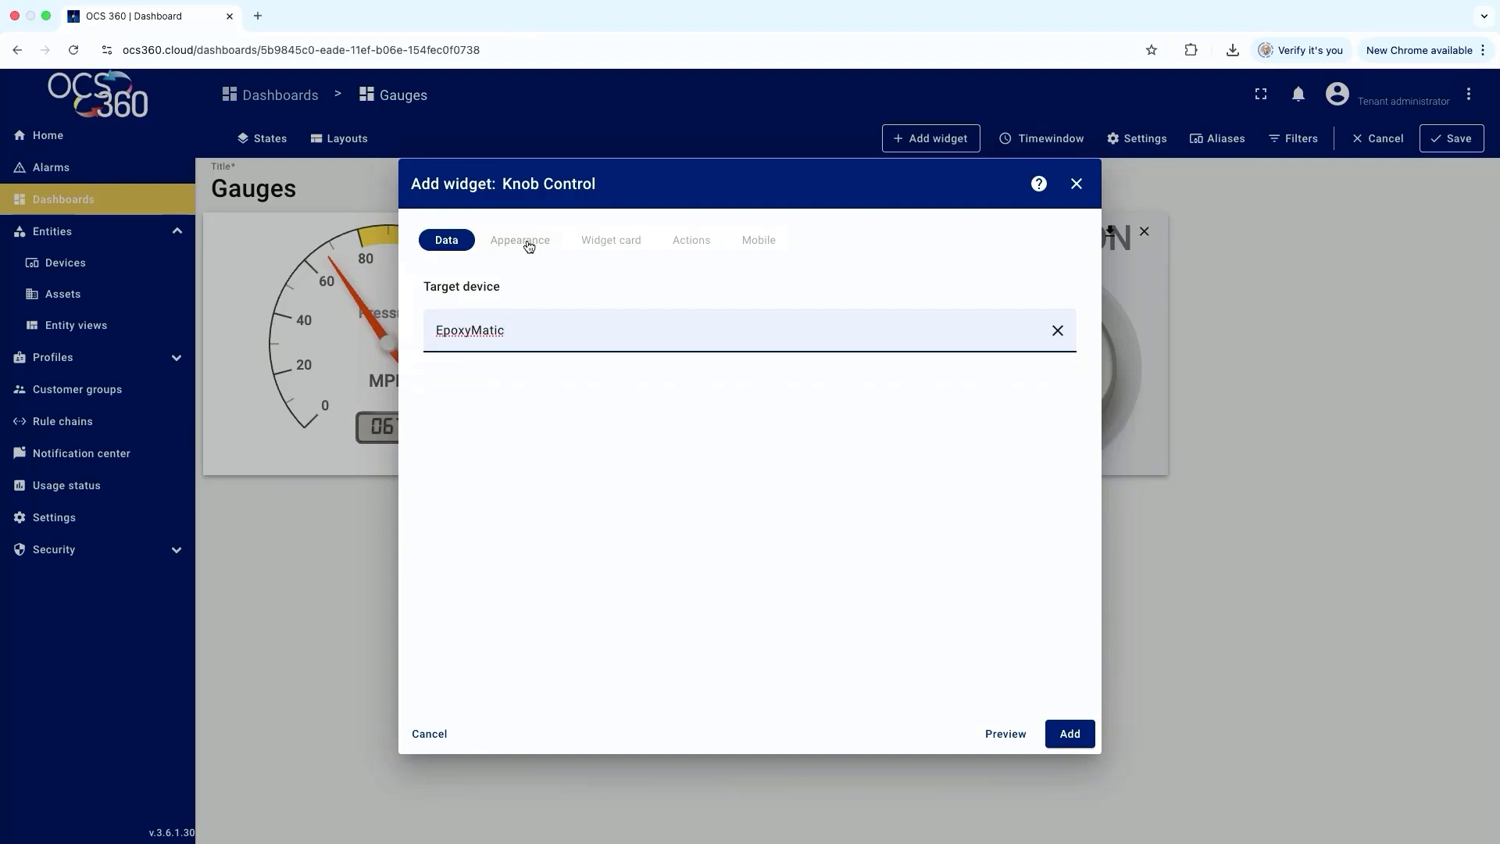
# Set the knob's subscribed tag to Temp_Setpoint, its initial value to 59 and its maximum value to 150
pyautogui.click(529, 247)
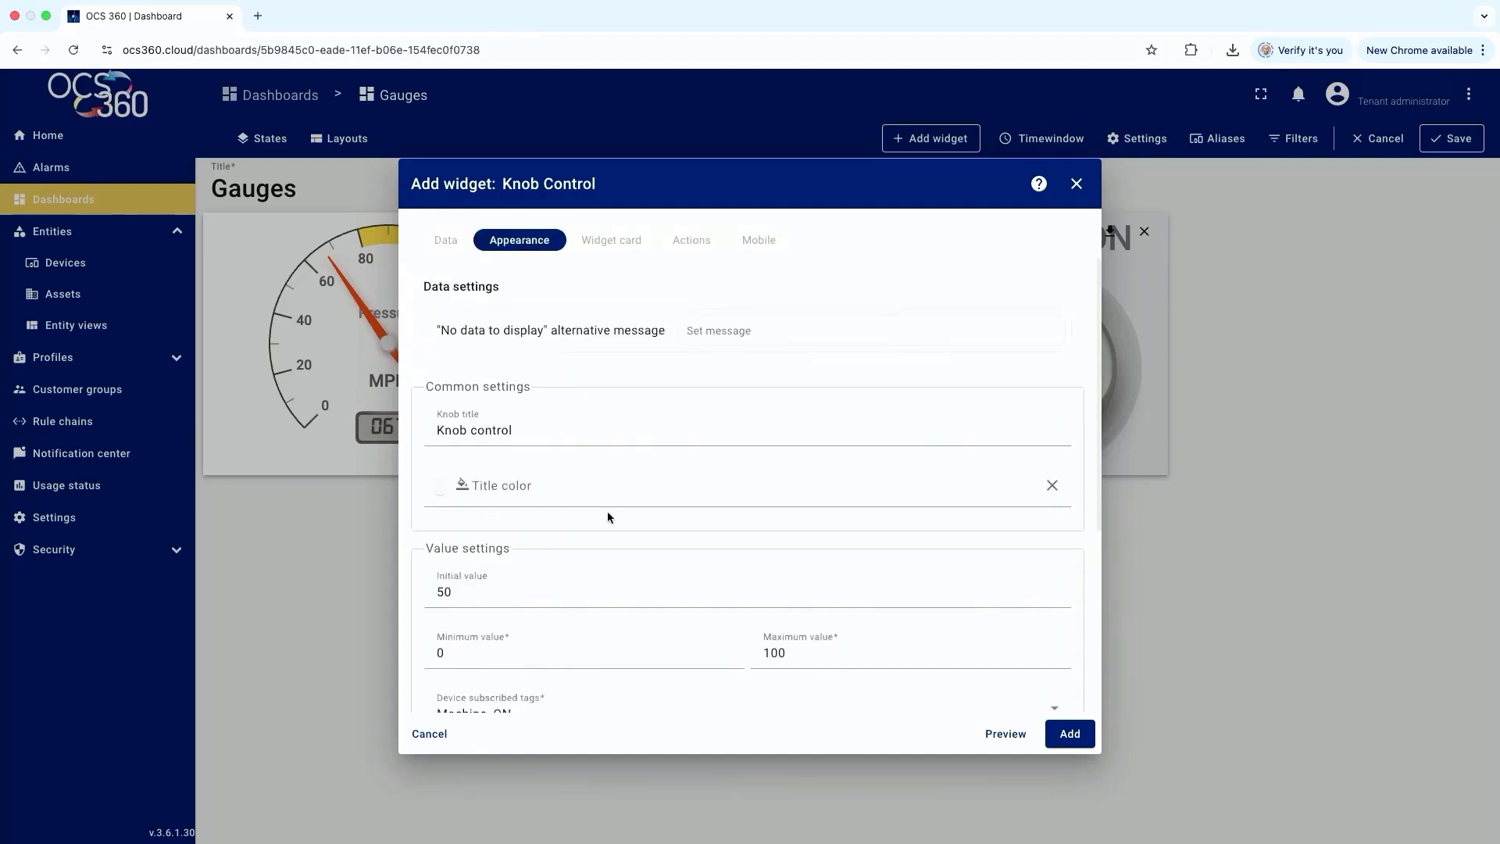
pyautogui.scroll(-2, 610, 504)
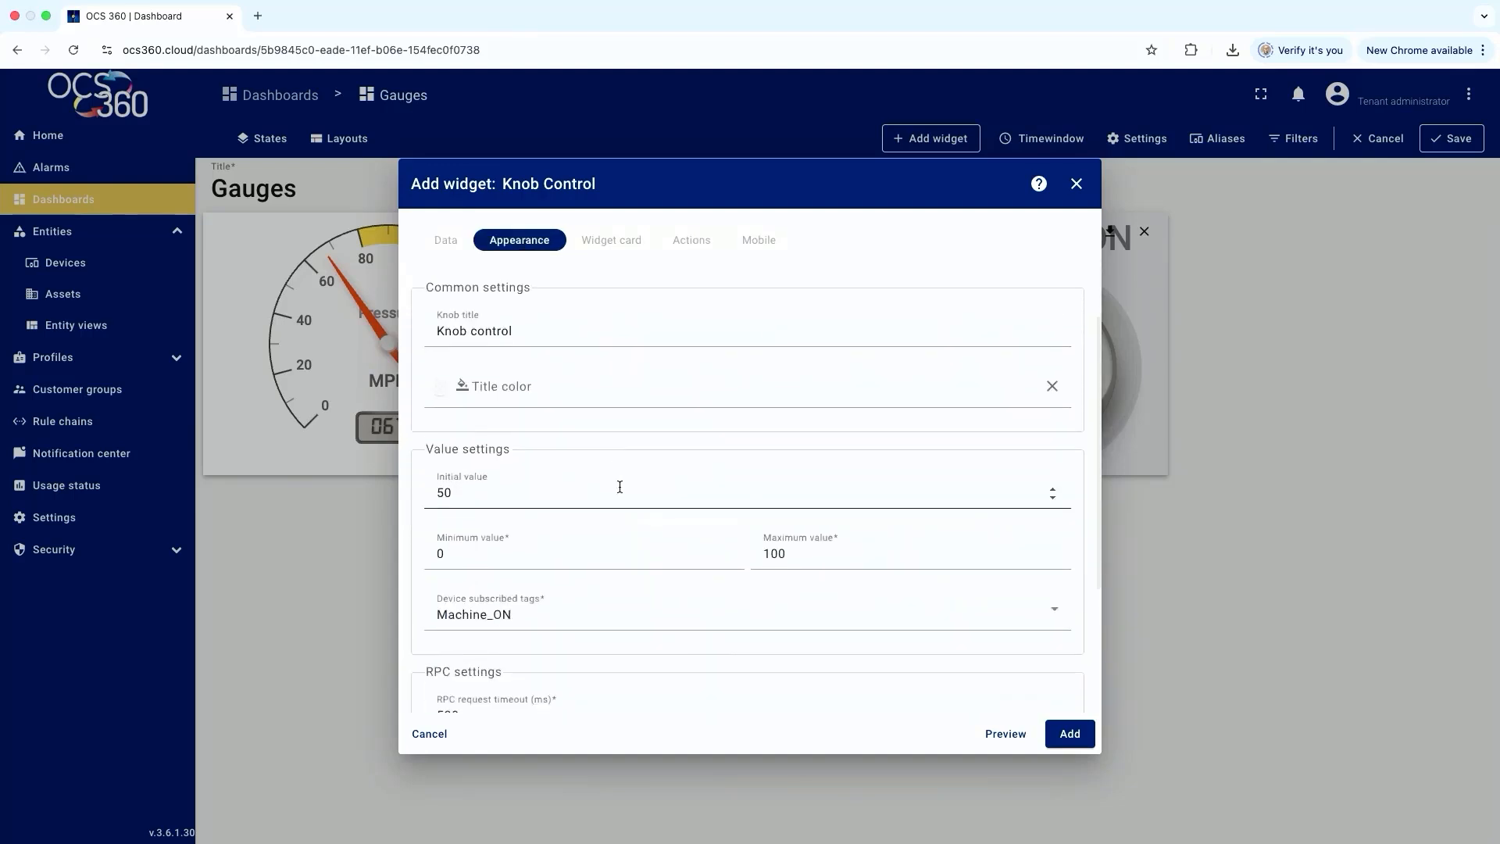
pyautogui.click(512, 615)
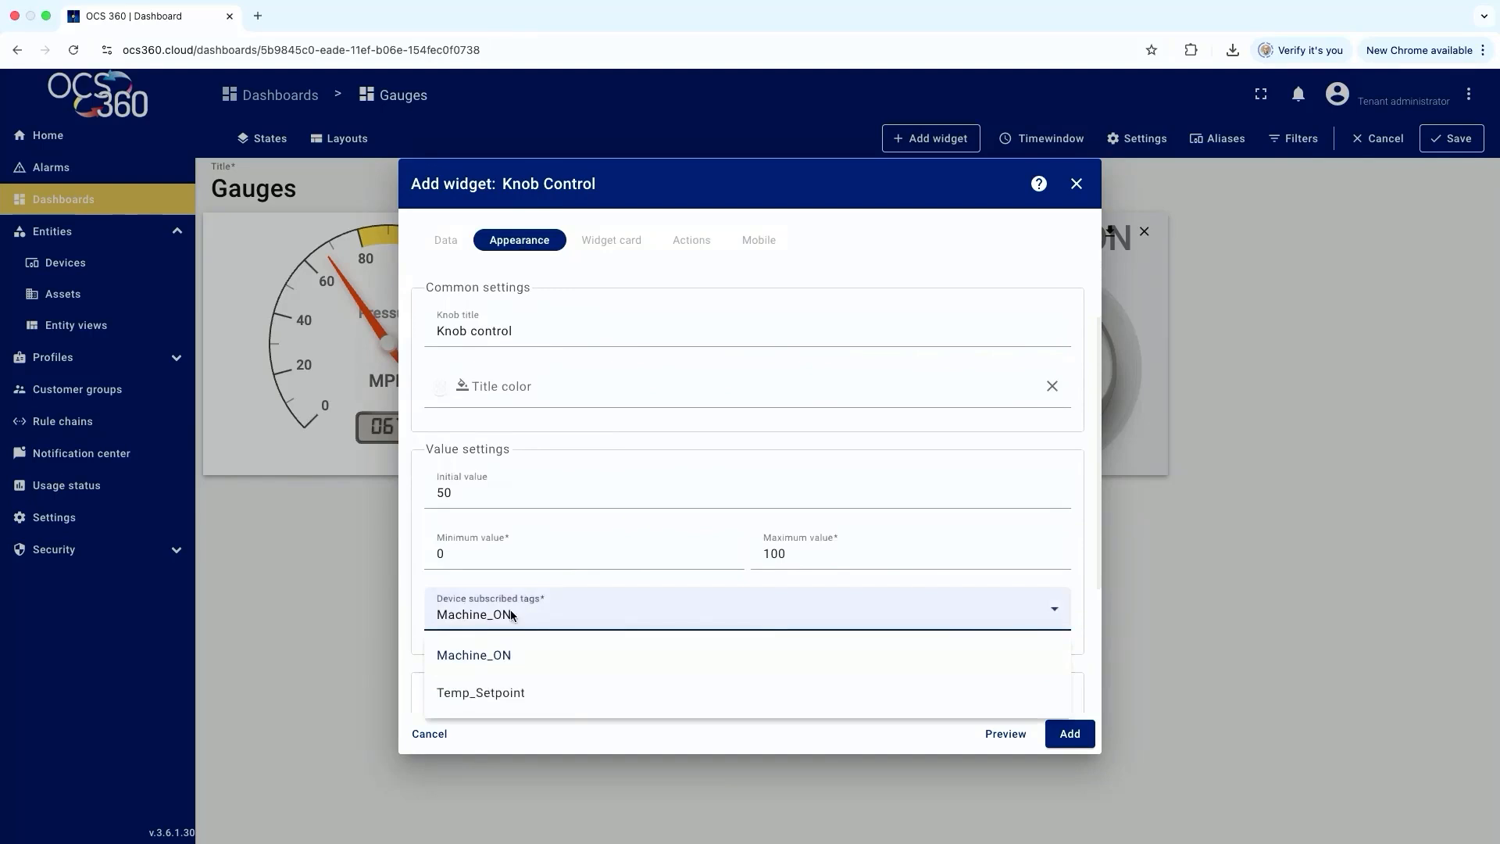
pyautogui.click(490, 692)
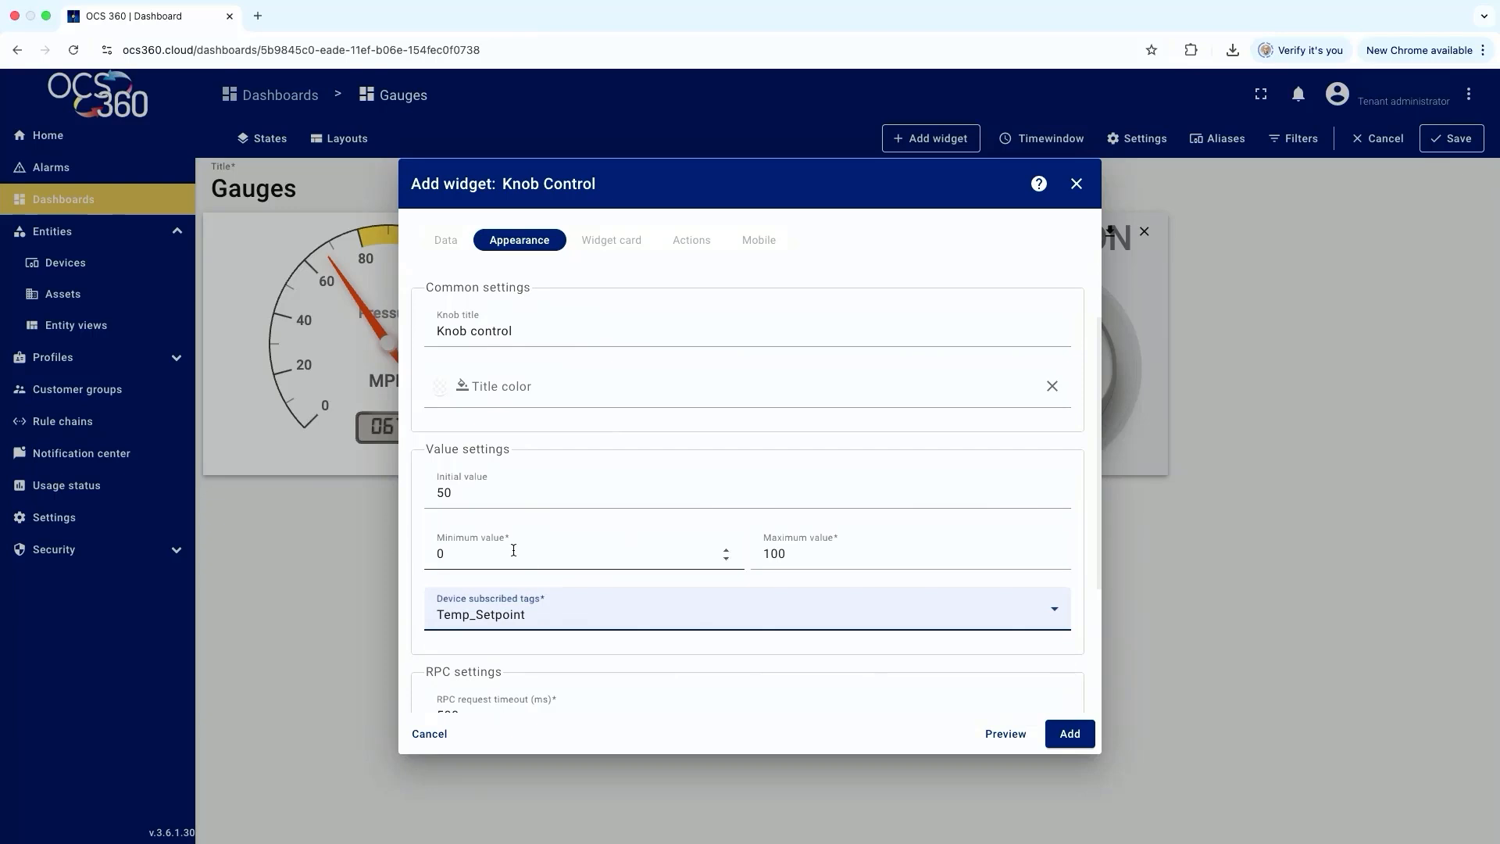
pyautogui.doubleClick(460, 489)
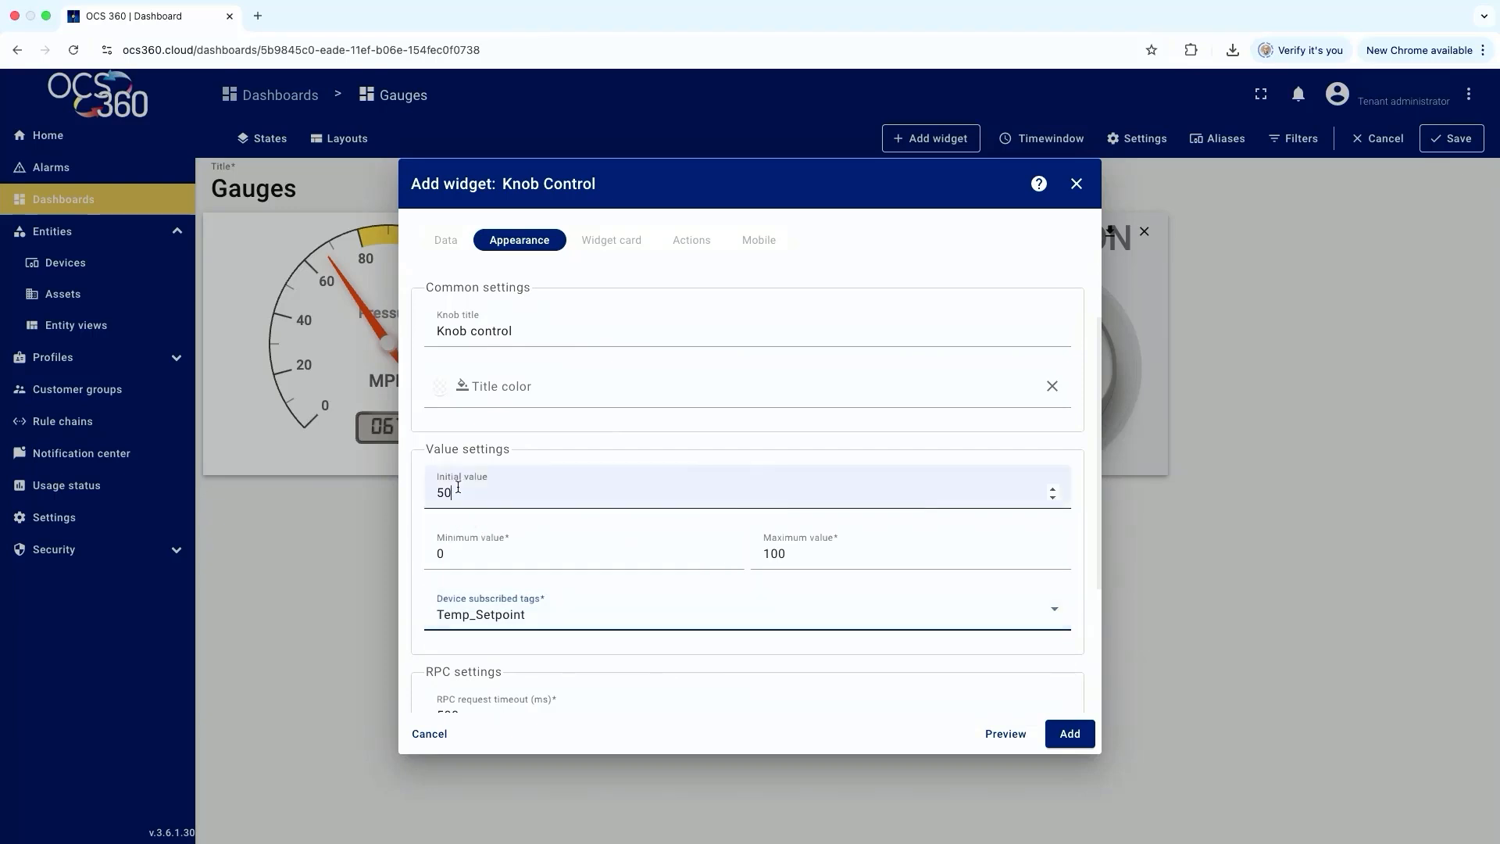
pyautogui.write('59')
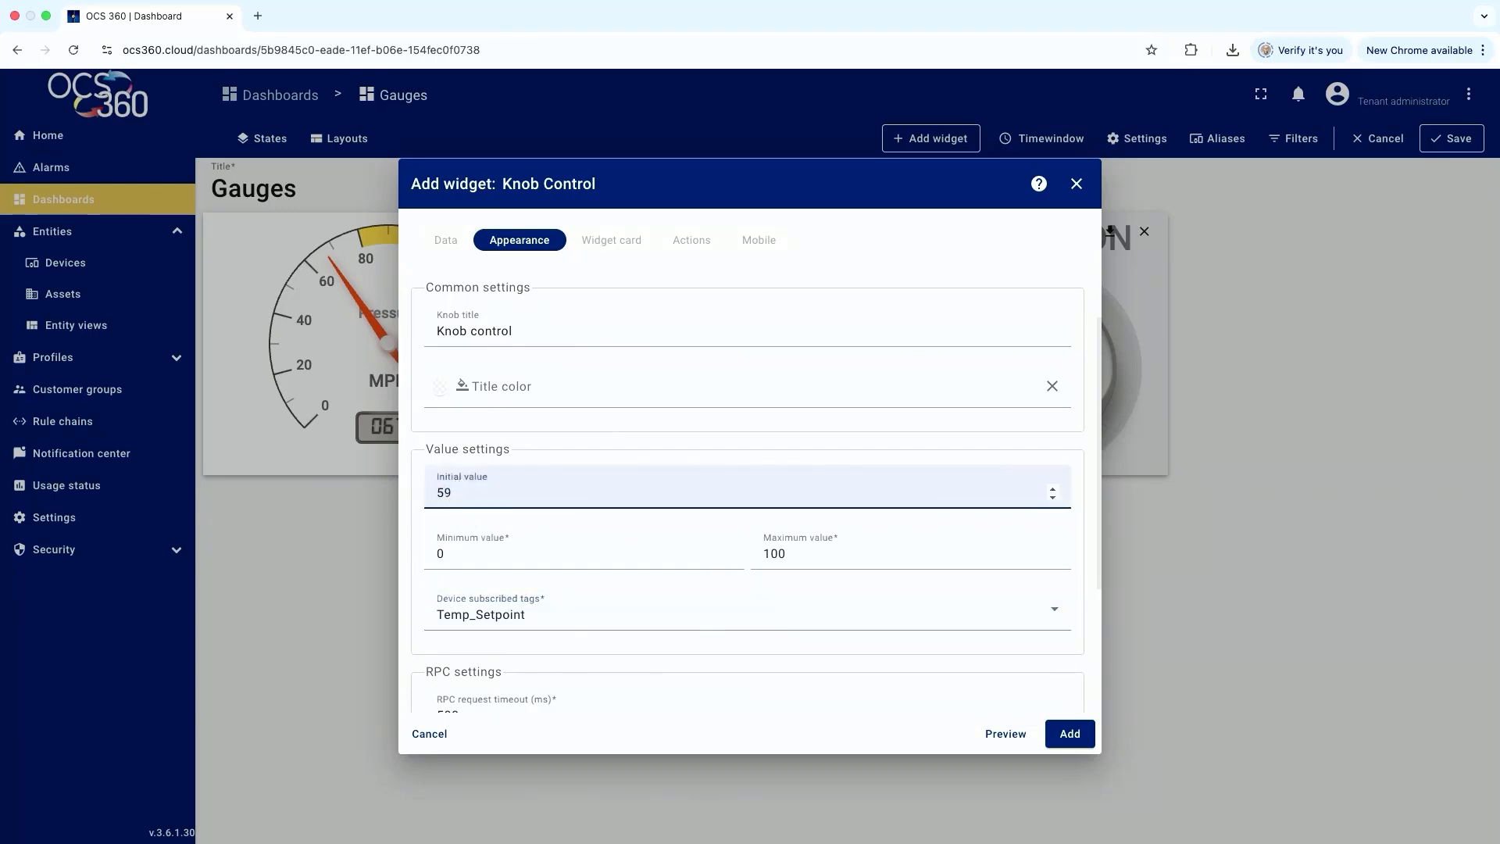
pyautogui.press('Tab')
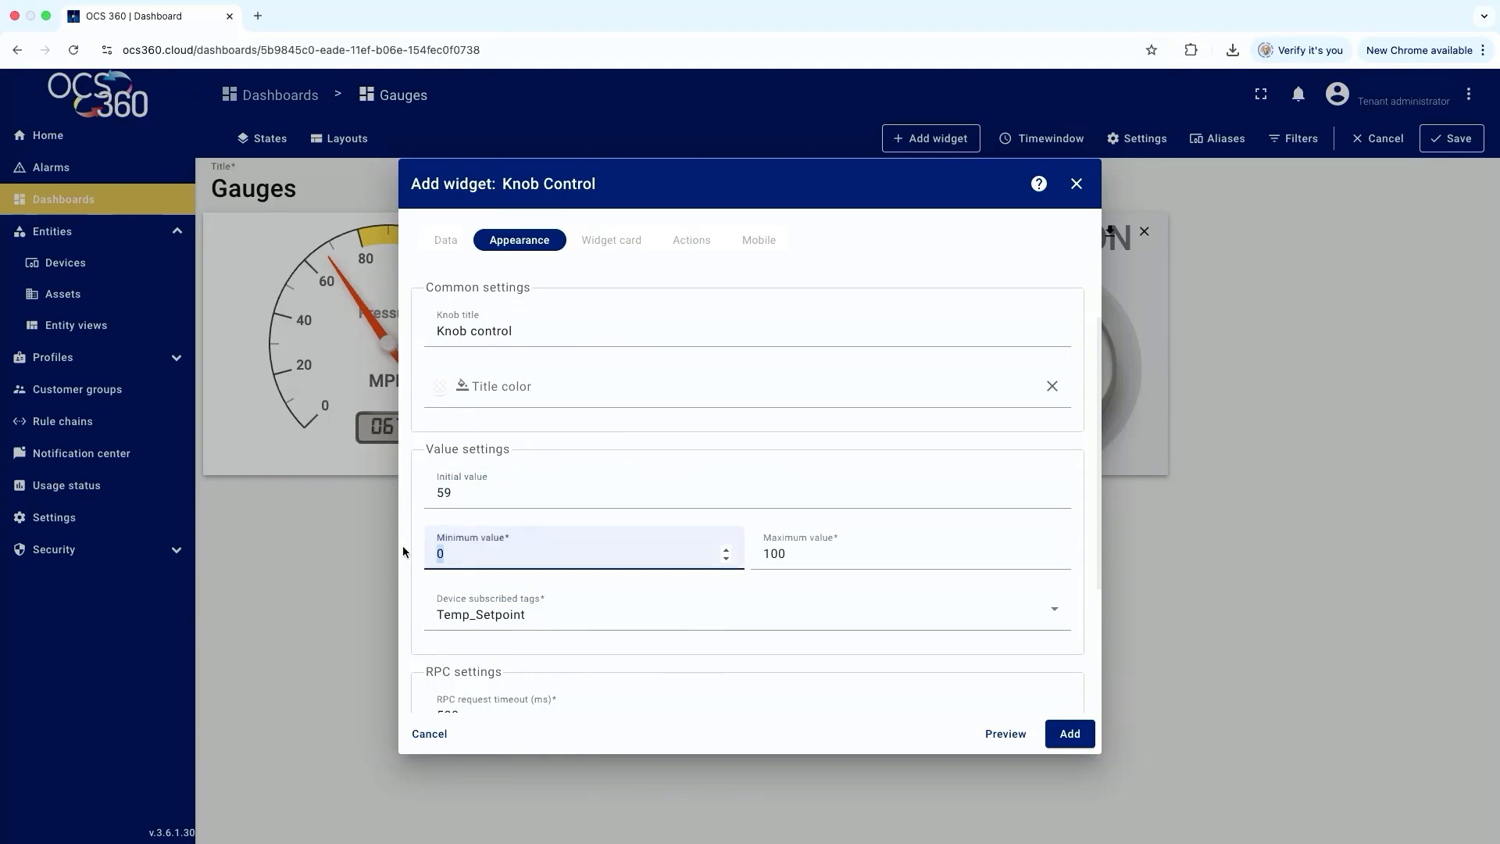
pyautogui.press('Tab')
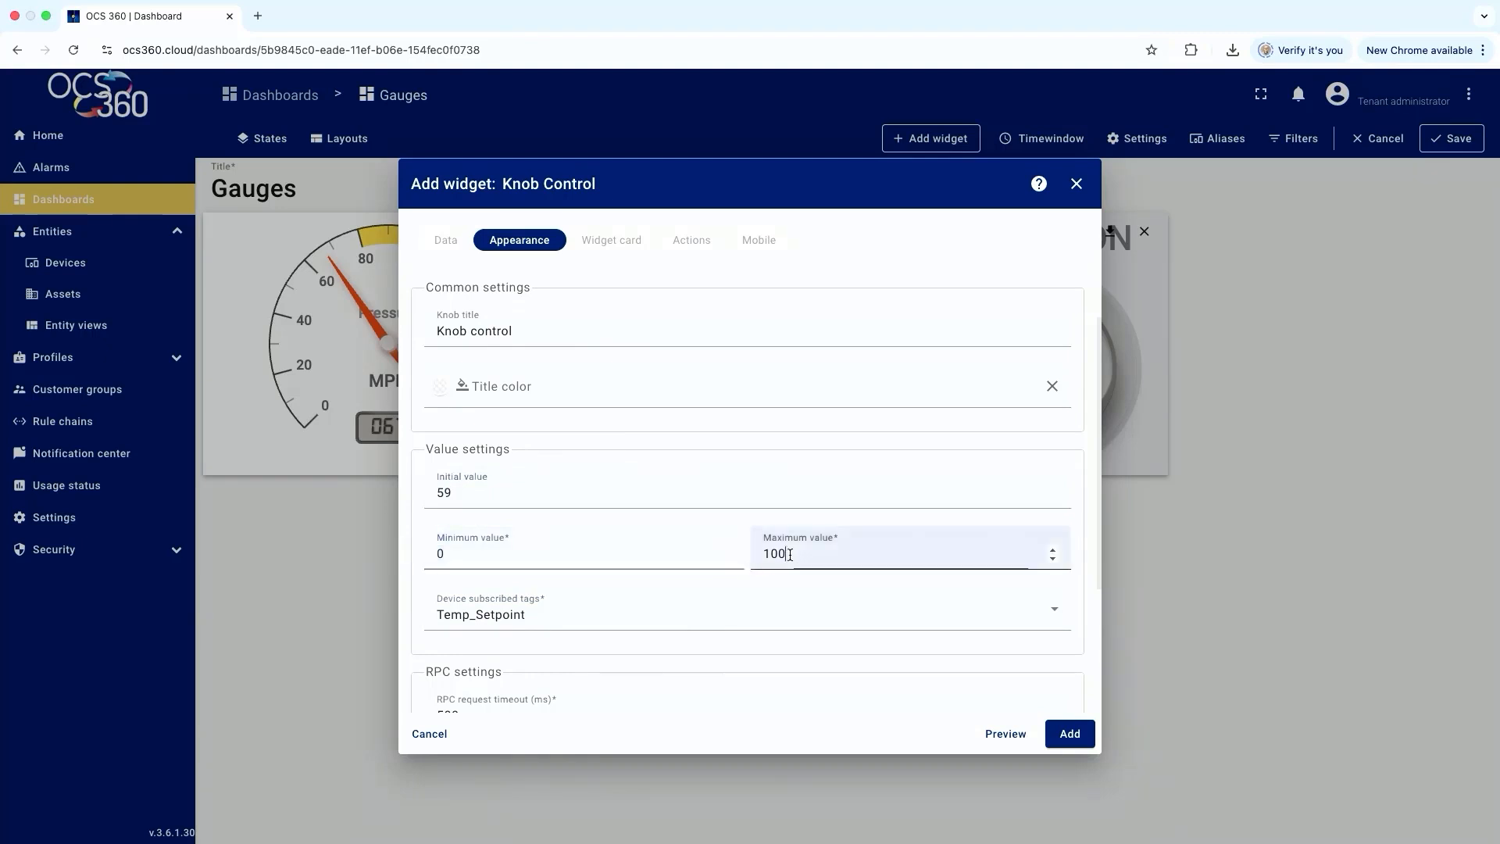
pyautogui.write('150')
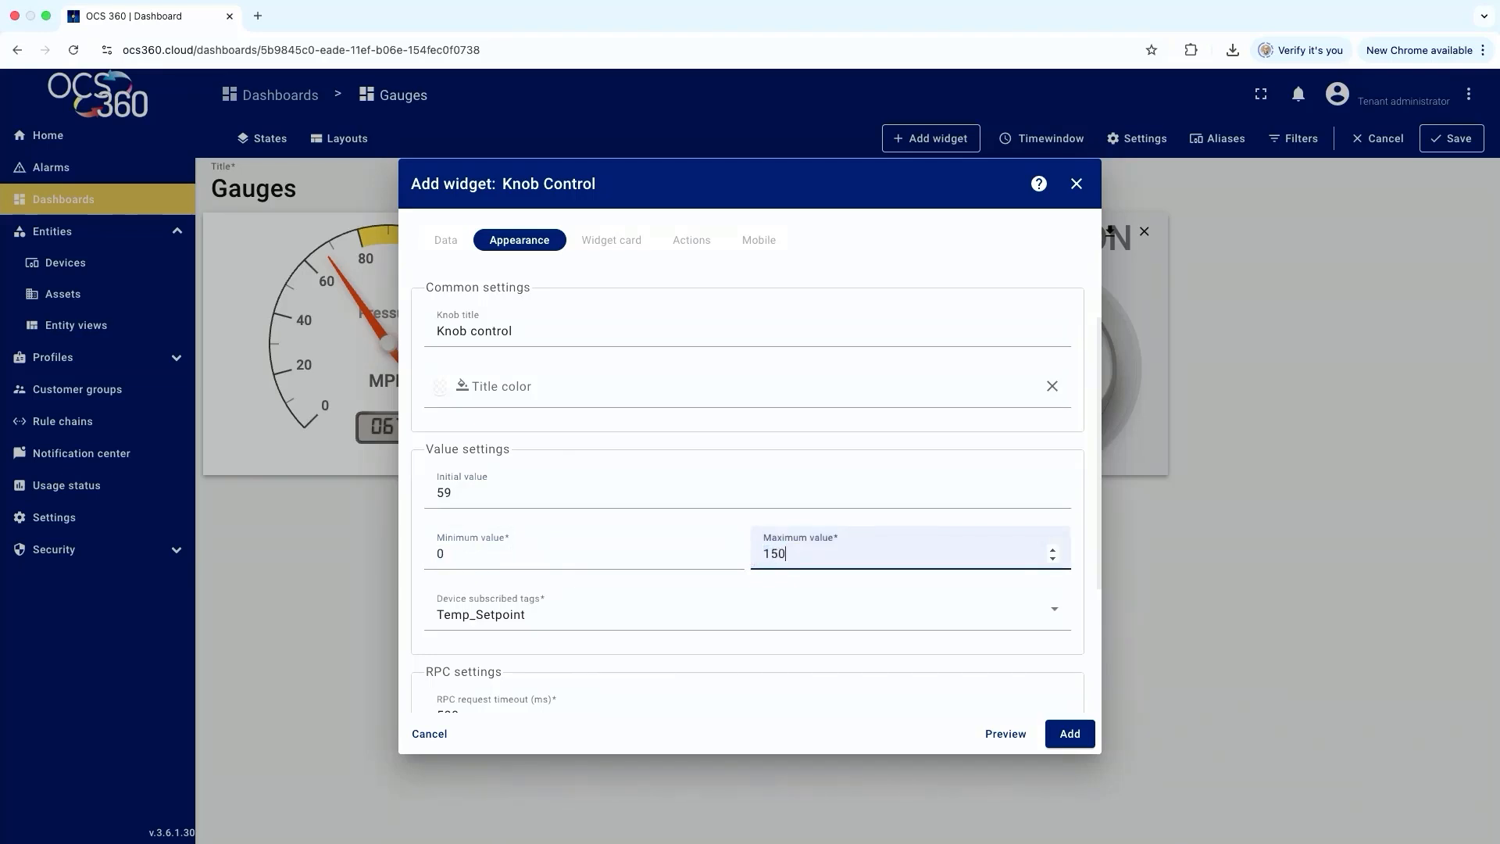
# Title the knob "Temp Setpoint" and add the widget to the dashboard
pyautogui.scroll(1, 529, 402)
pyautogui.click(516, 382)
pyautogui.press('super+a')
pyautogui.write('Temp Setpoint')
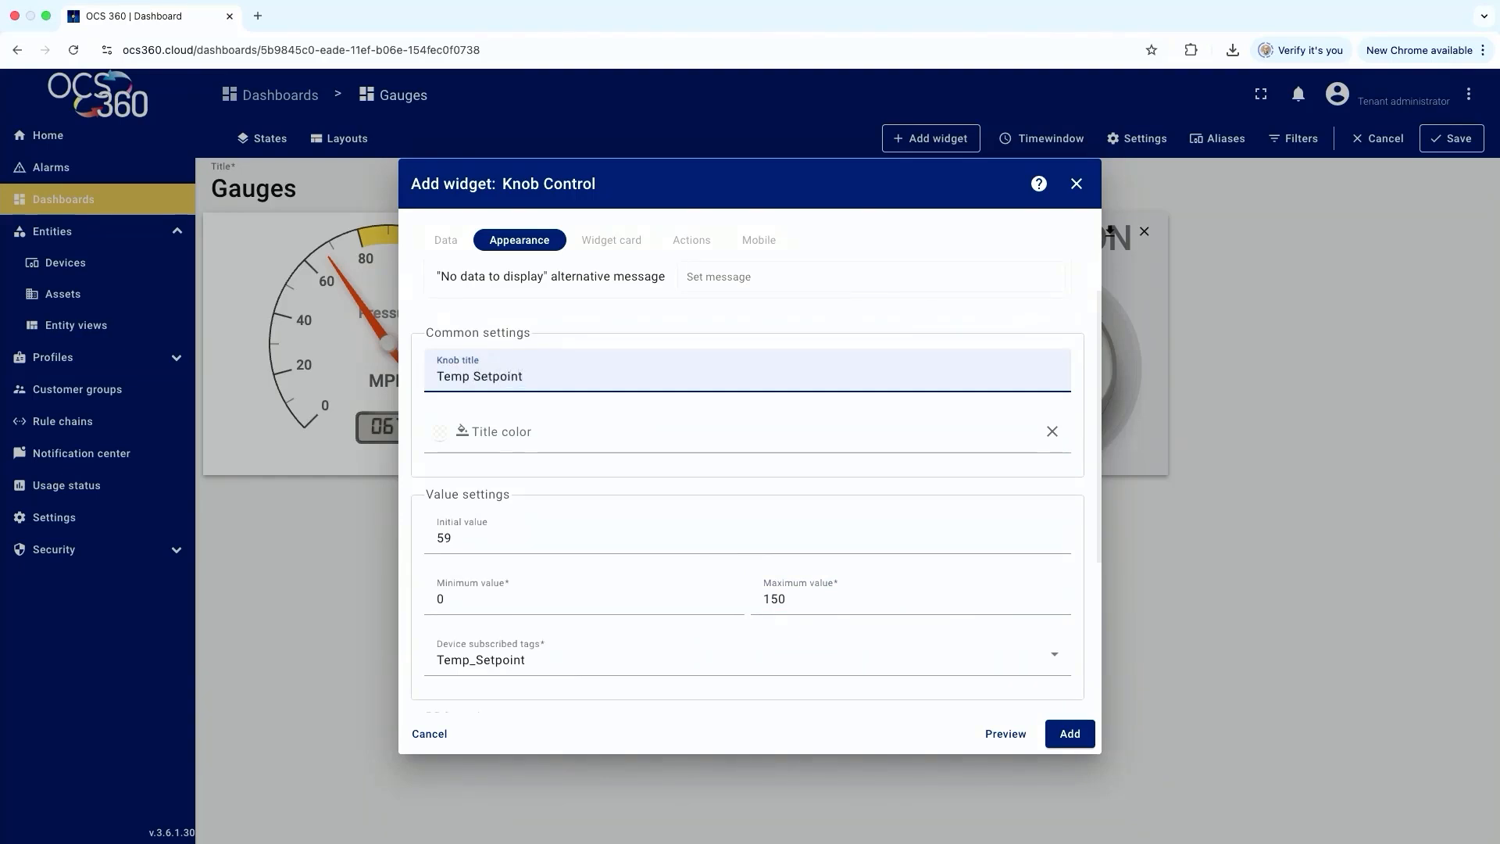
pyautogui.click(1064, 733)
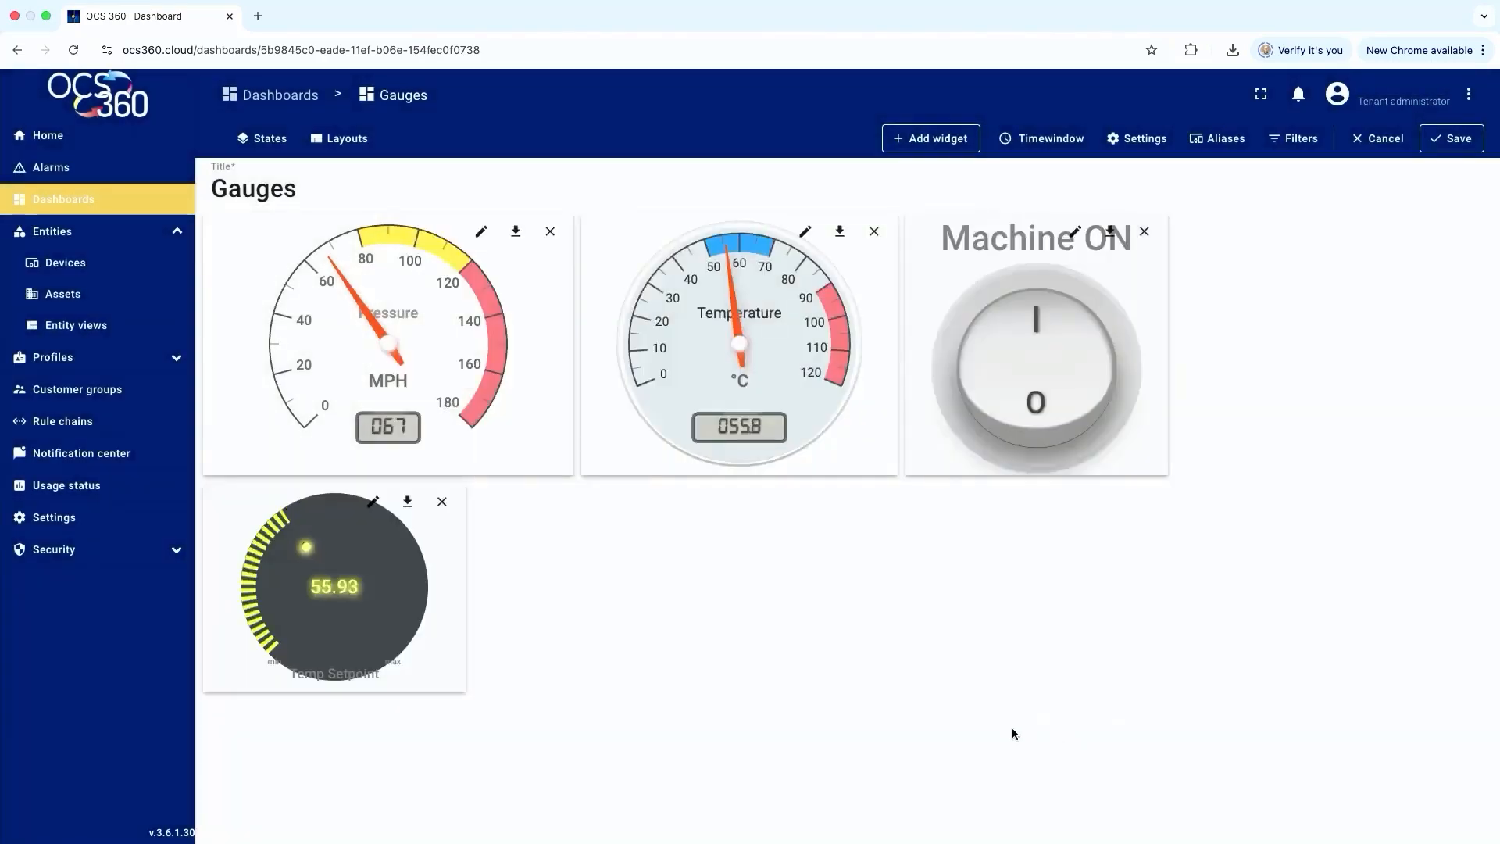
# Place the Temp Setpoint knob below the Temperature gauge, enlarge it to roughly 1.6 times its default width, and save the dashboard
pyautogui.moveTo(388, 636); pyautogui.dragTo(767, 633)
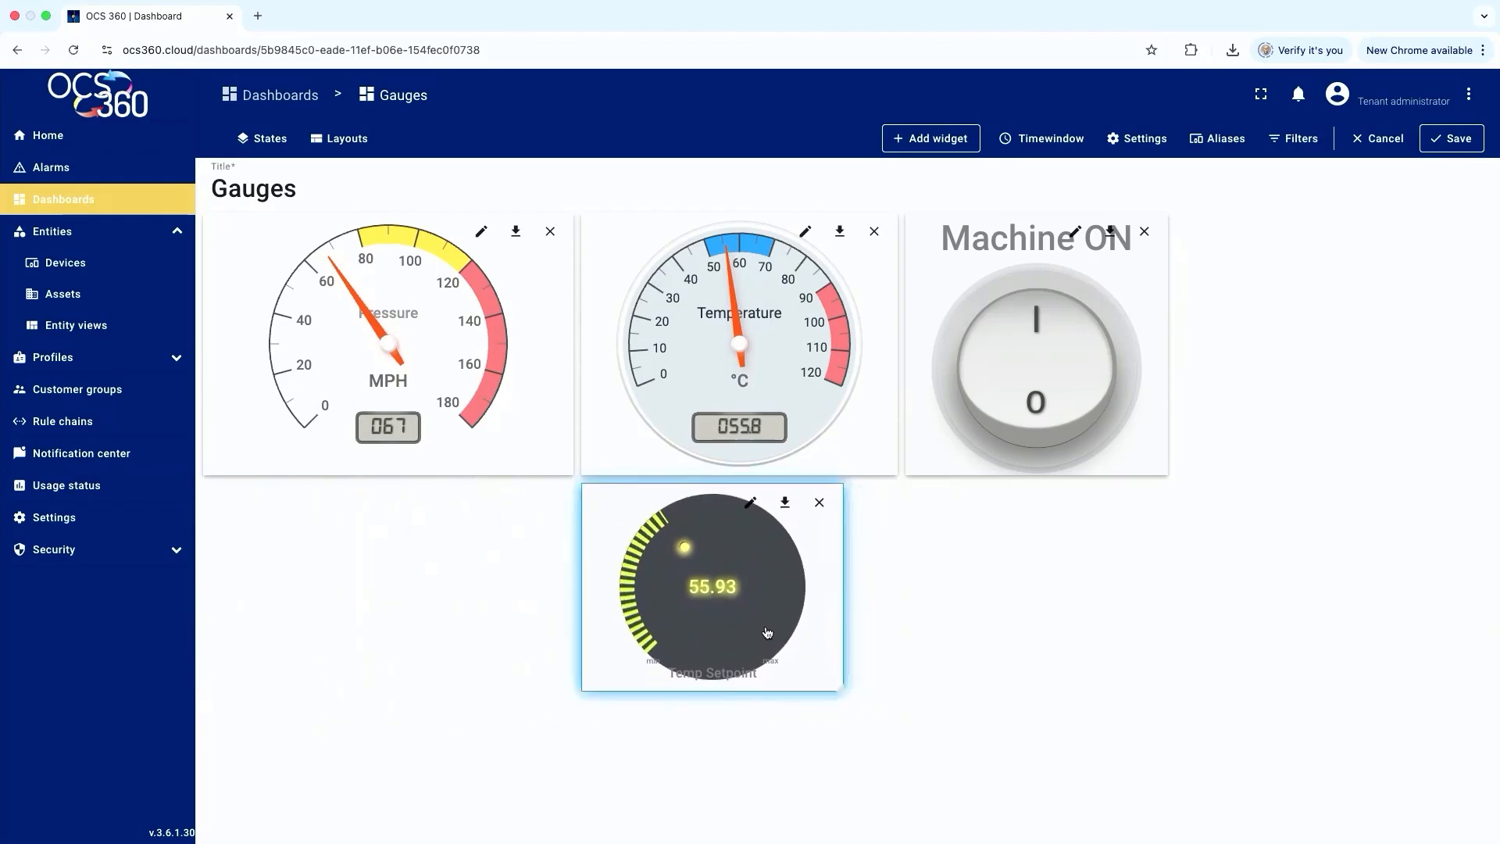
pyautogui.moveTo(842, 689); pyautogui.dragTo(961, 797)
pyautogui.click(1451, 139)
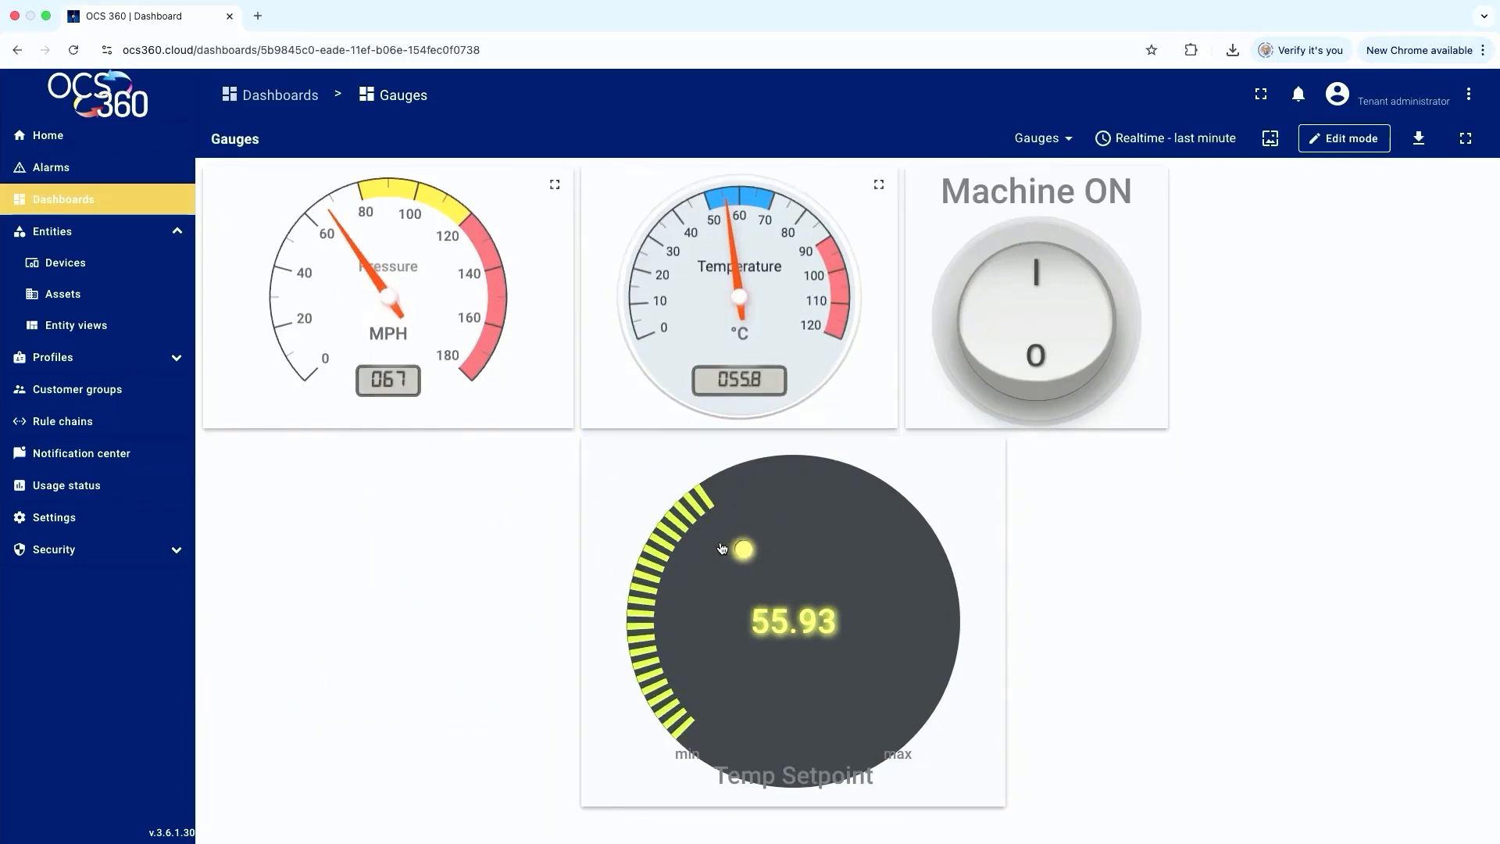
# Turn the Temp Setpoint knob down and back up to a setpoint of about 59.4 °C
pyautogui.moveTo(743, 550); pyautogui.dragTo(736, 575)
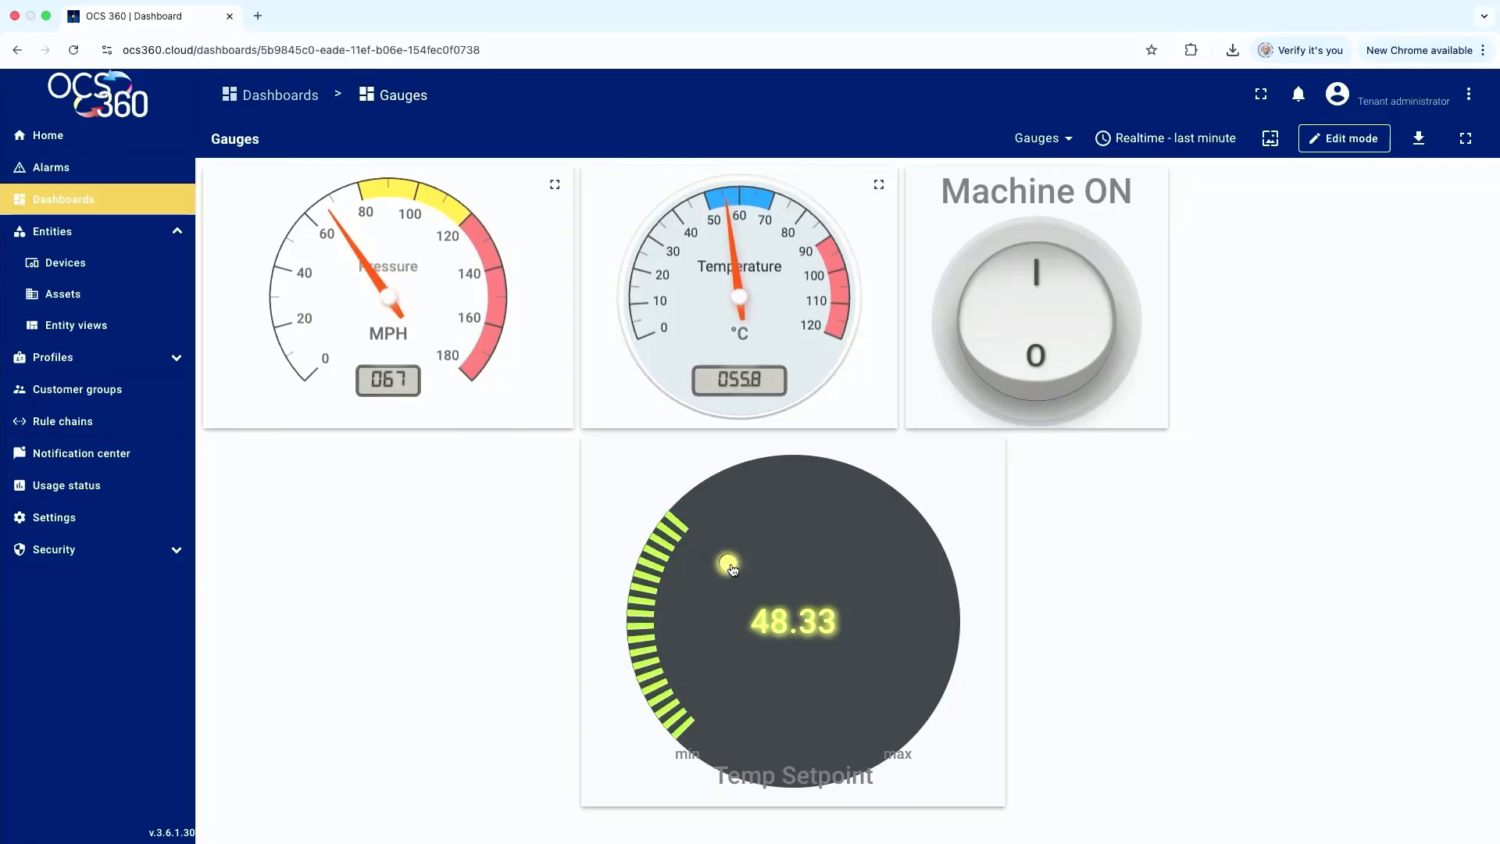
pyautogui.moveTo(732, 569); pyautogui.dragTo(752, 556)
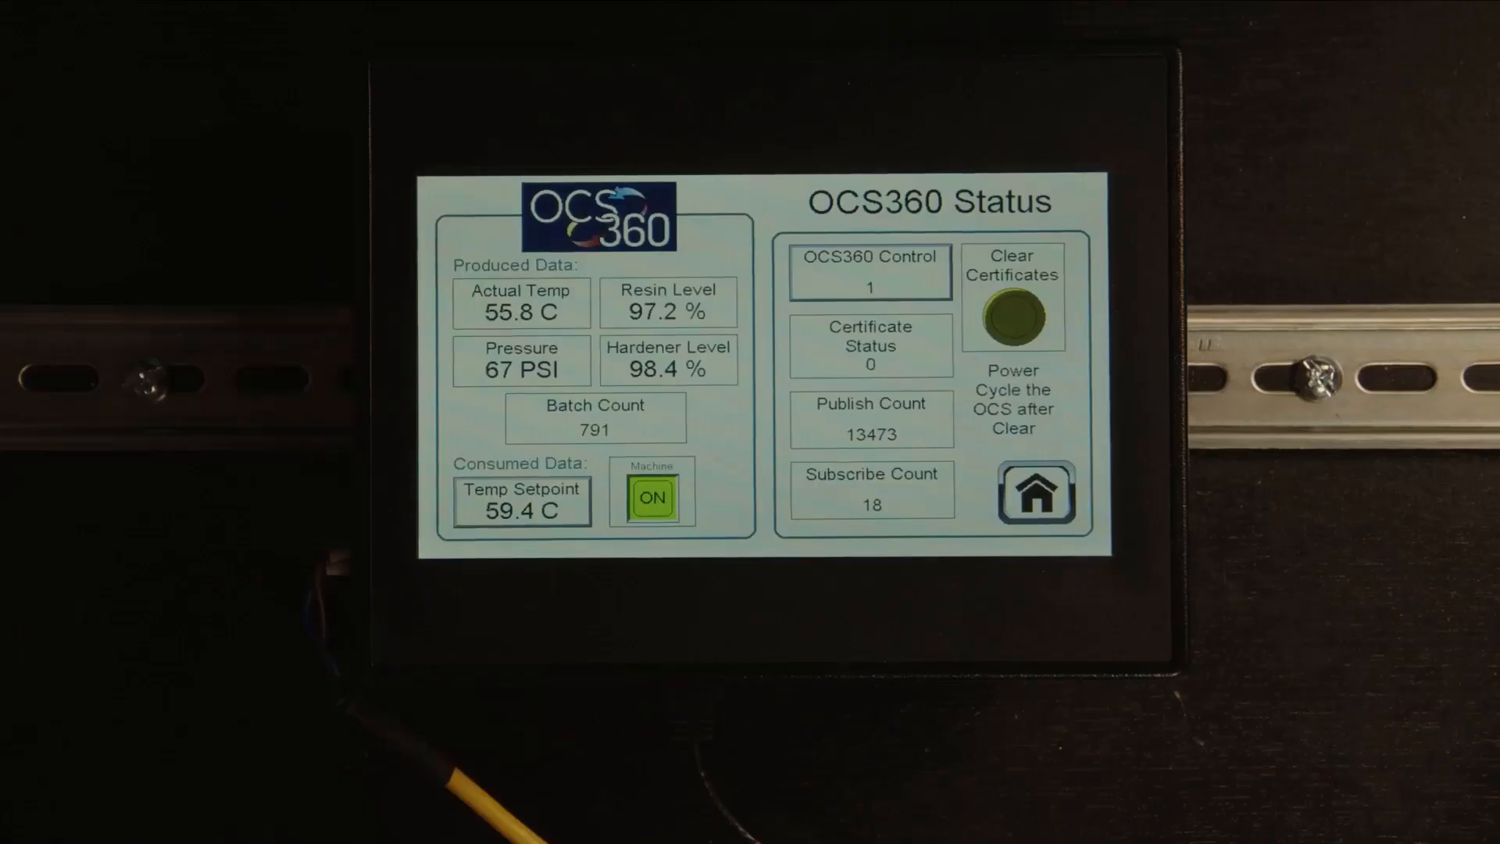